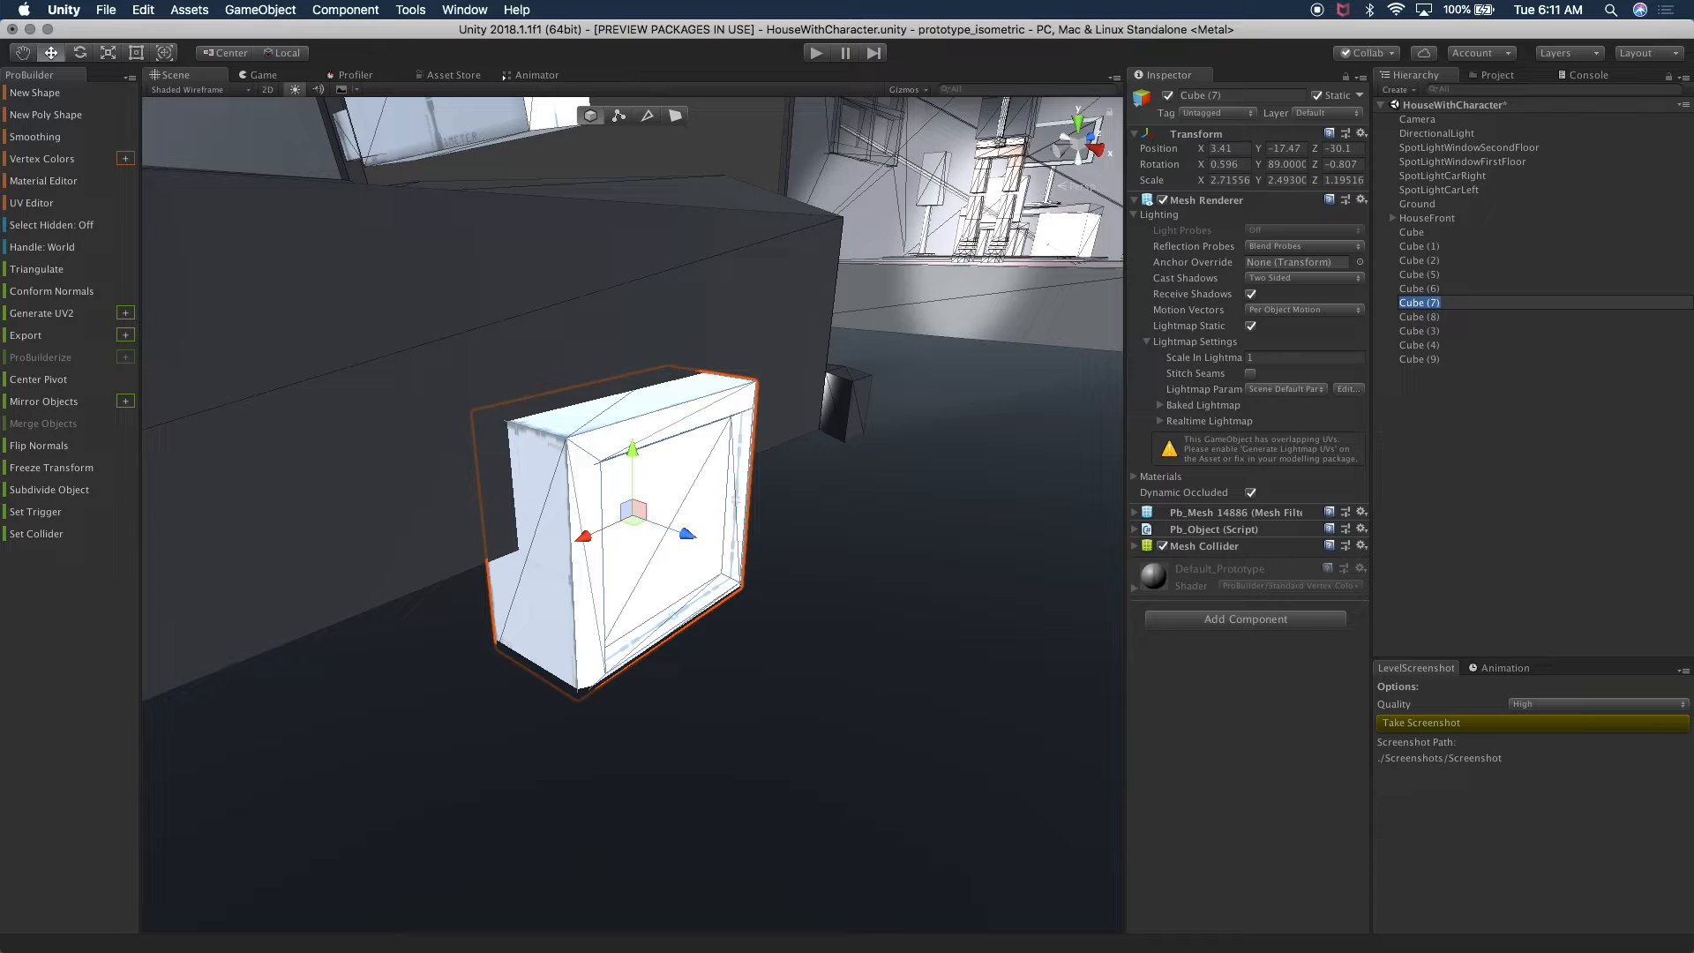
- Rename the selected front right wheel, Cube (7), as WheelFrontRight
{"action": "type", "text": "FrontRight"}
{"action": "key", "text": "super+a"}
{"action": "key", "text": "Left"}
{"action": "type", "text": "Wheel"}
{"action": "key", "text": "Return"}
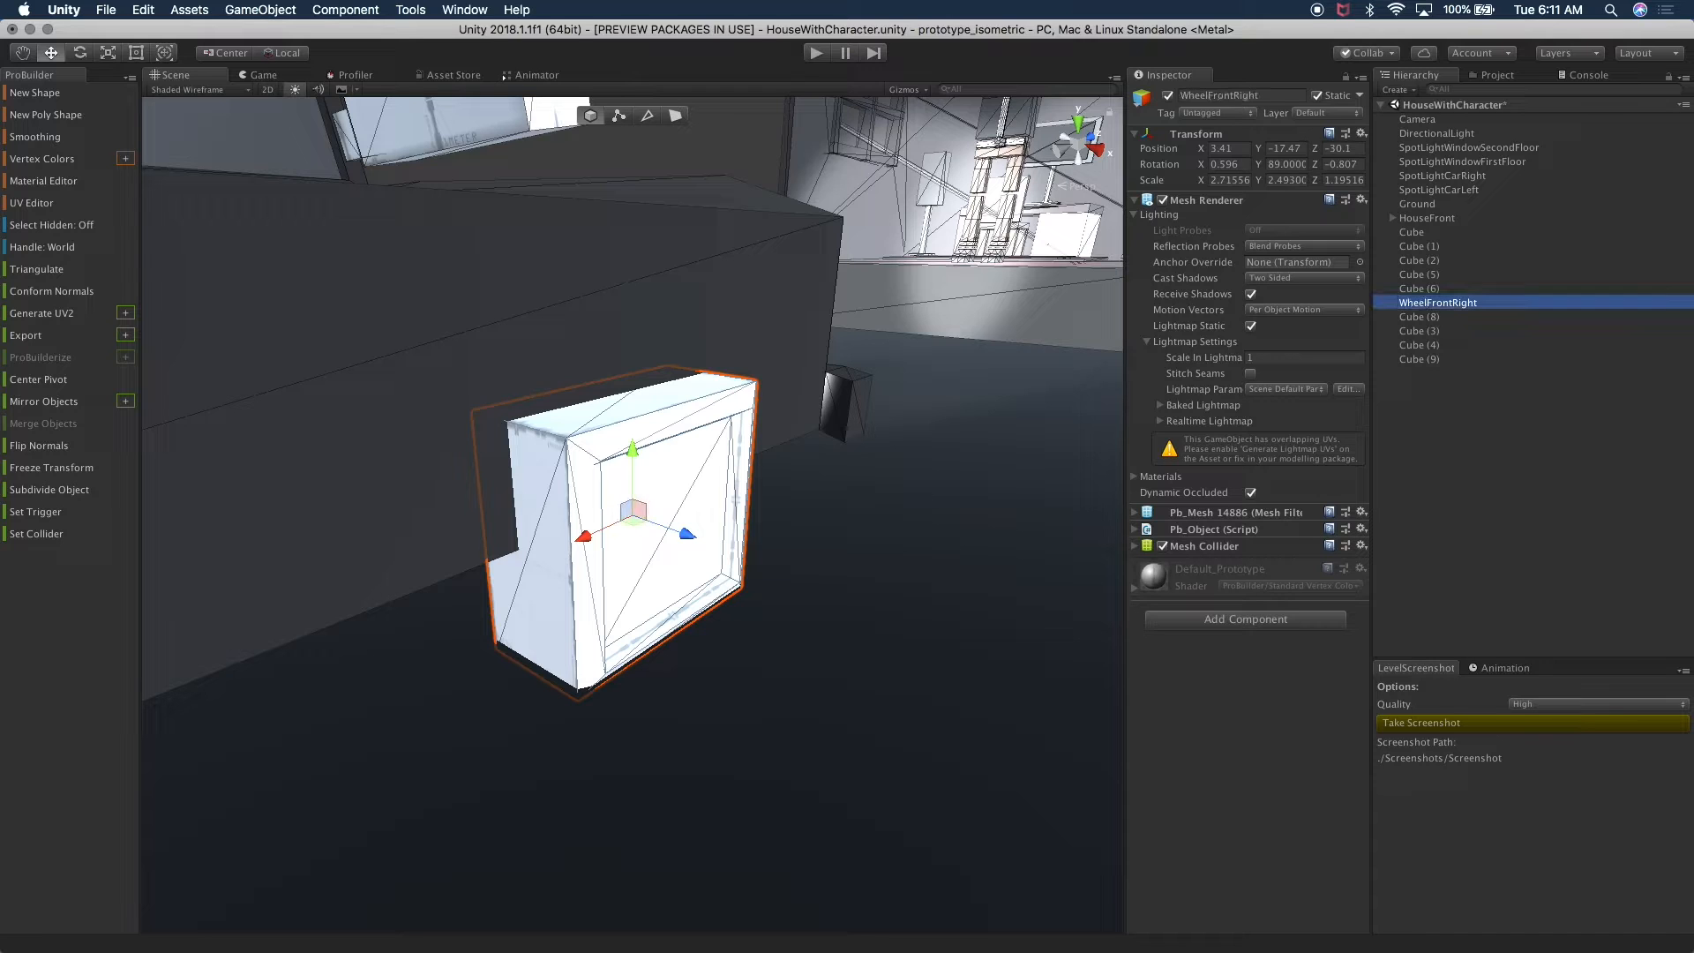
- Rename the car's rear right wheel, Cube (8), as WheelRearRight
{"action": "scroll", "coordinate": [528, 586], "scroll_direction": "down", "scroll_amount": 5}
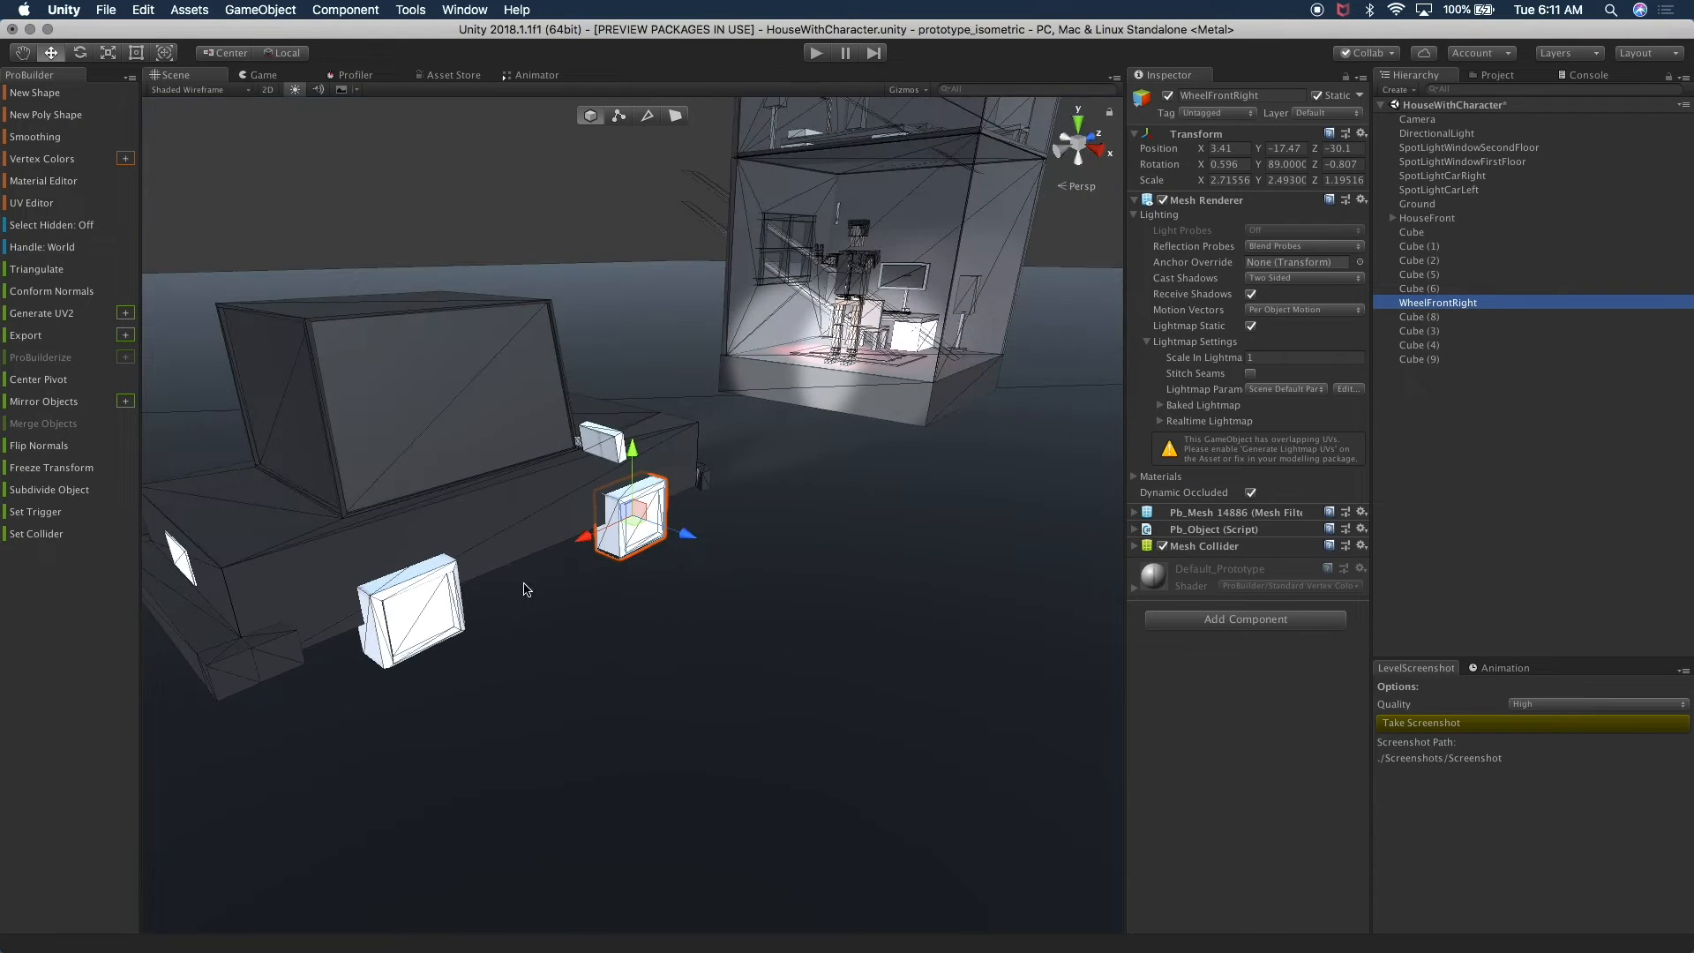
{"action": "left_click", "coordinate": [416, 606]}
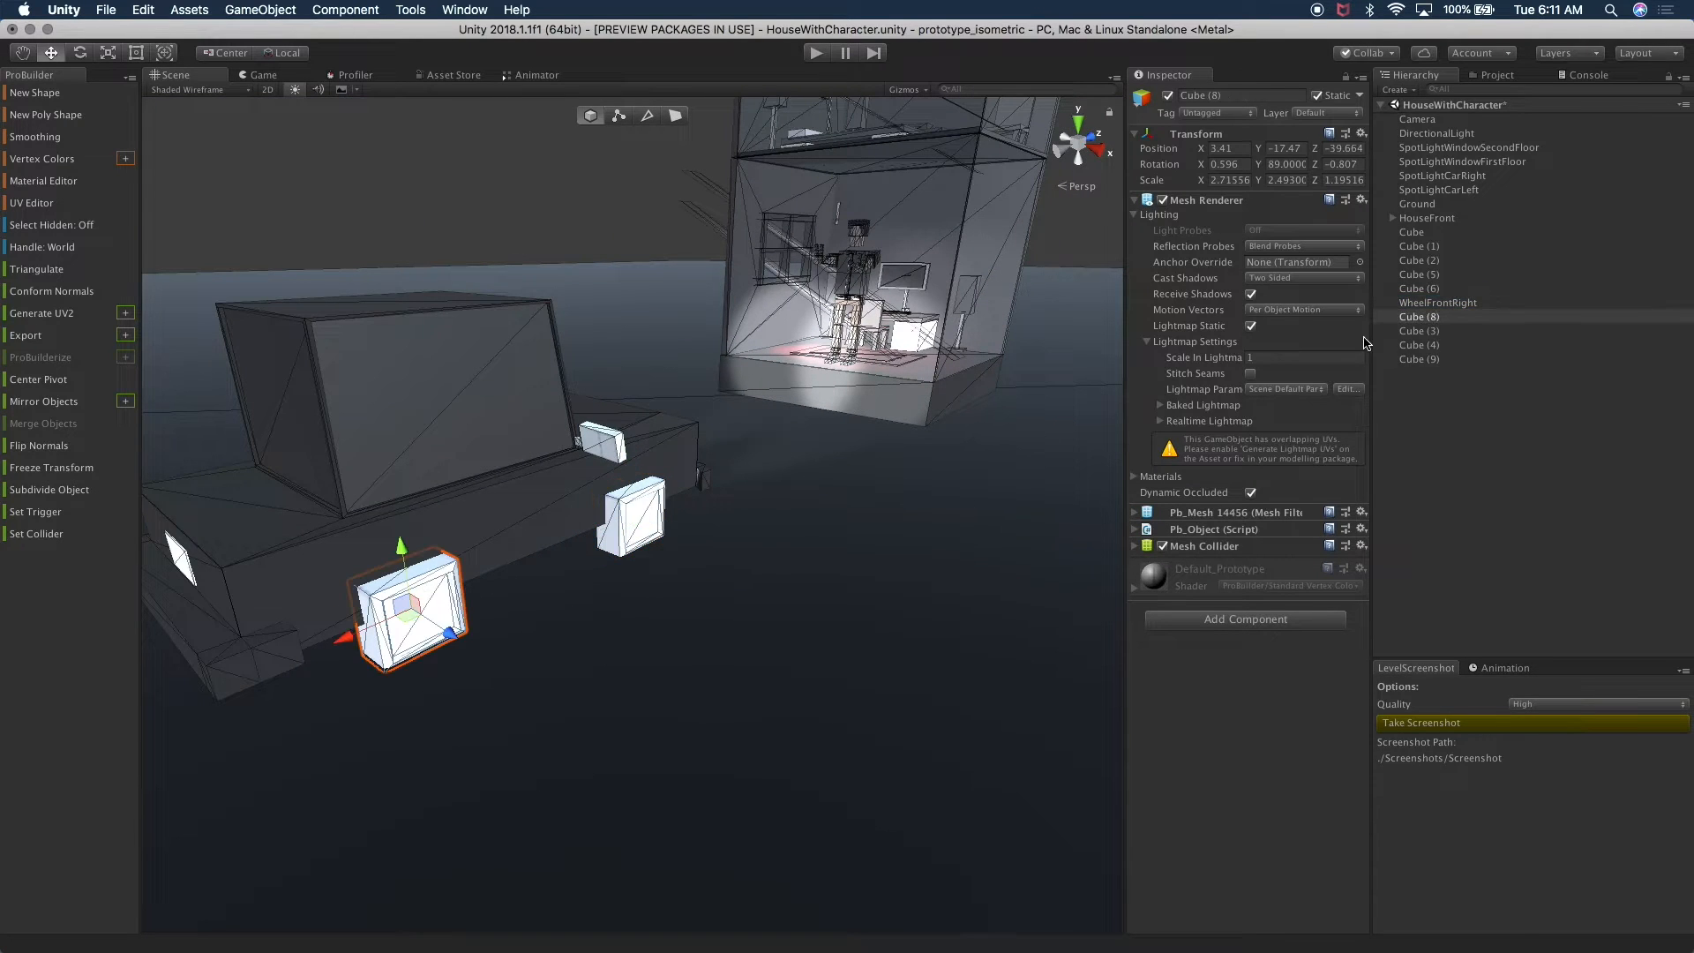
{"action": "left_click", "coordinate": [1427, 319]}
{"action": "key", "text": "Return"}
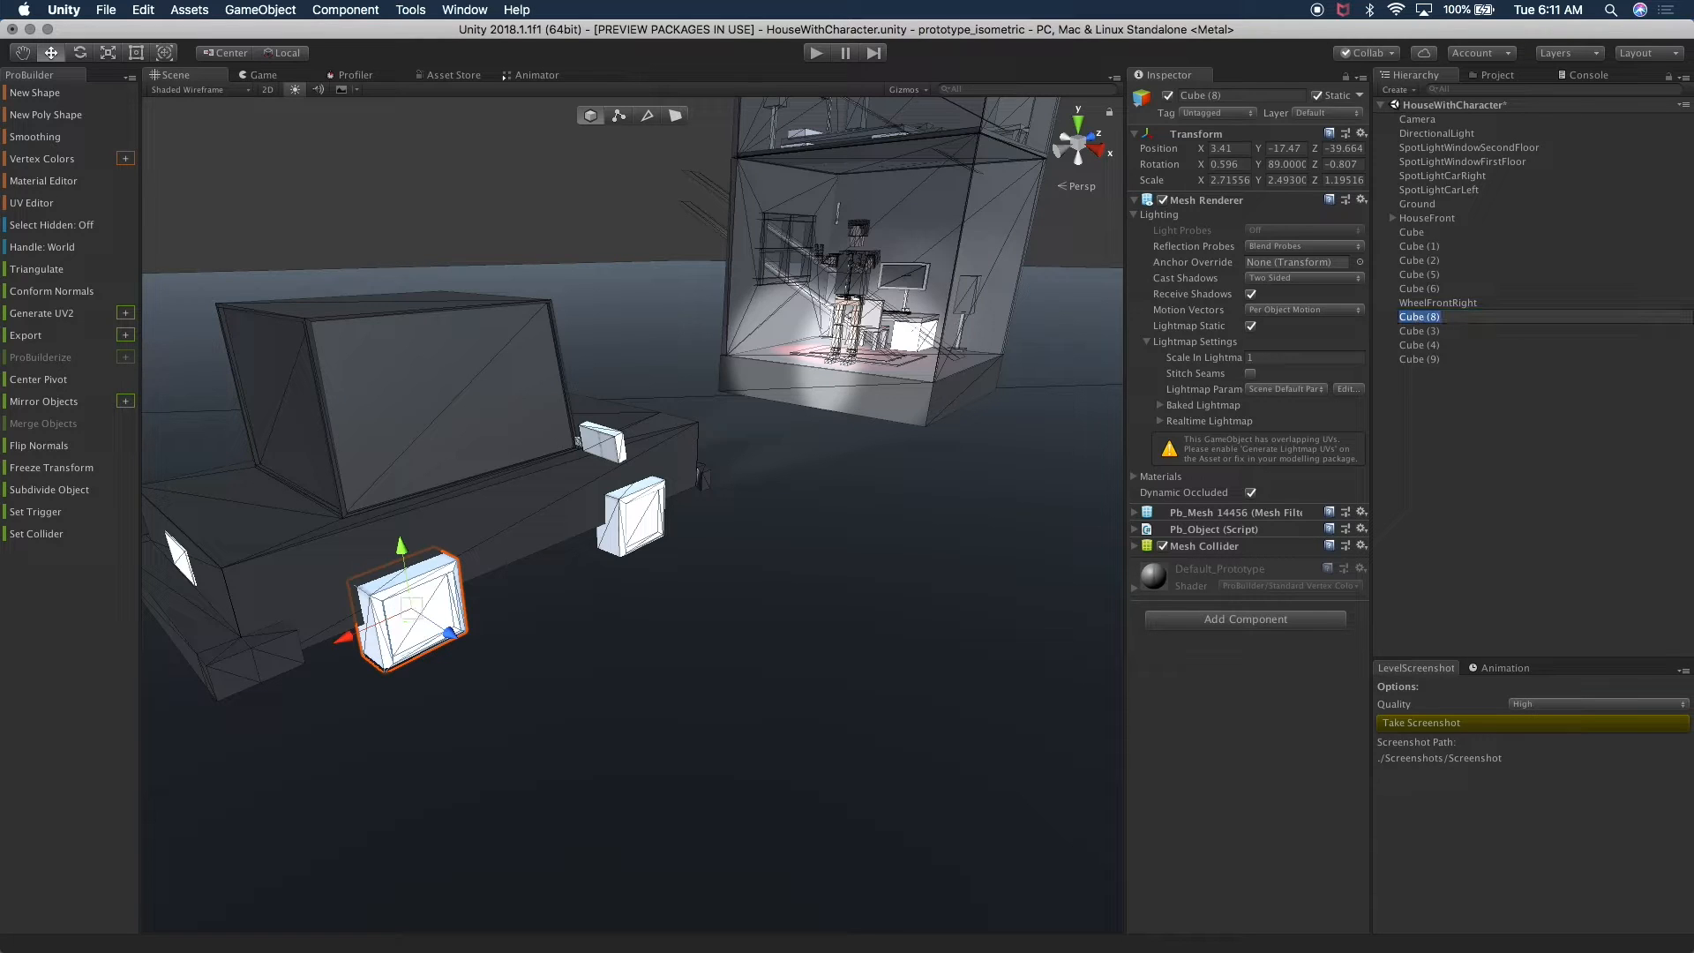
{"action": "type", "text": "Wh"}
{"action": "type", "text": "eelRearRight"}
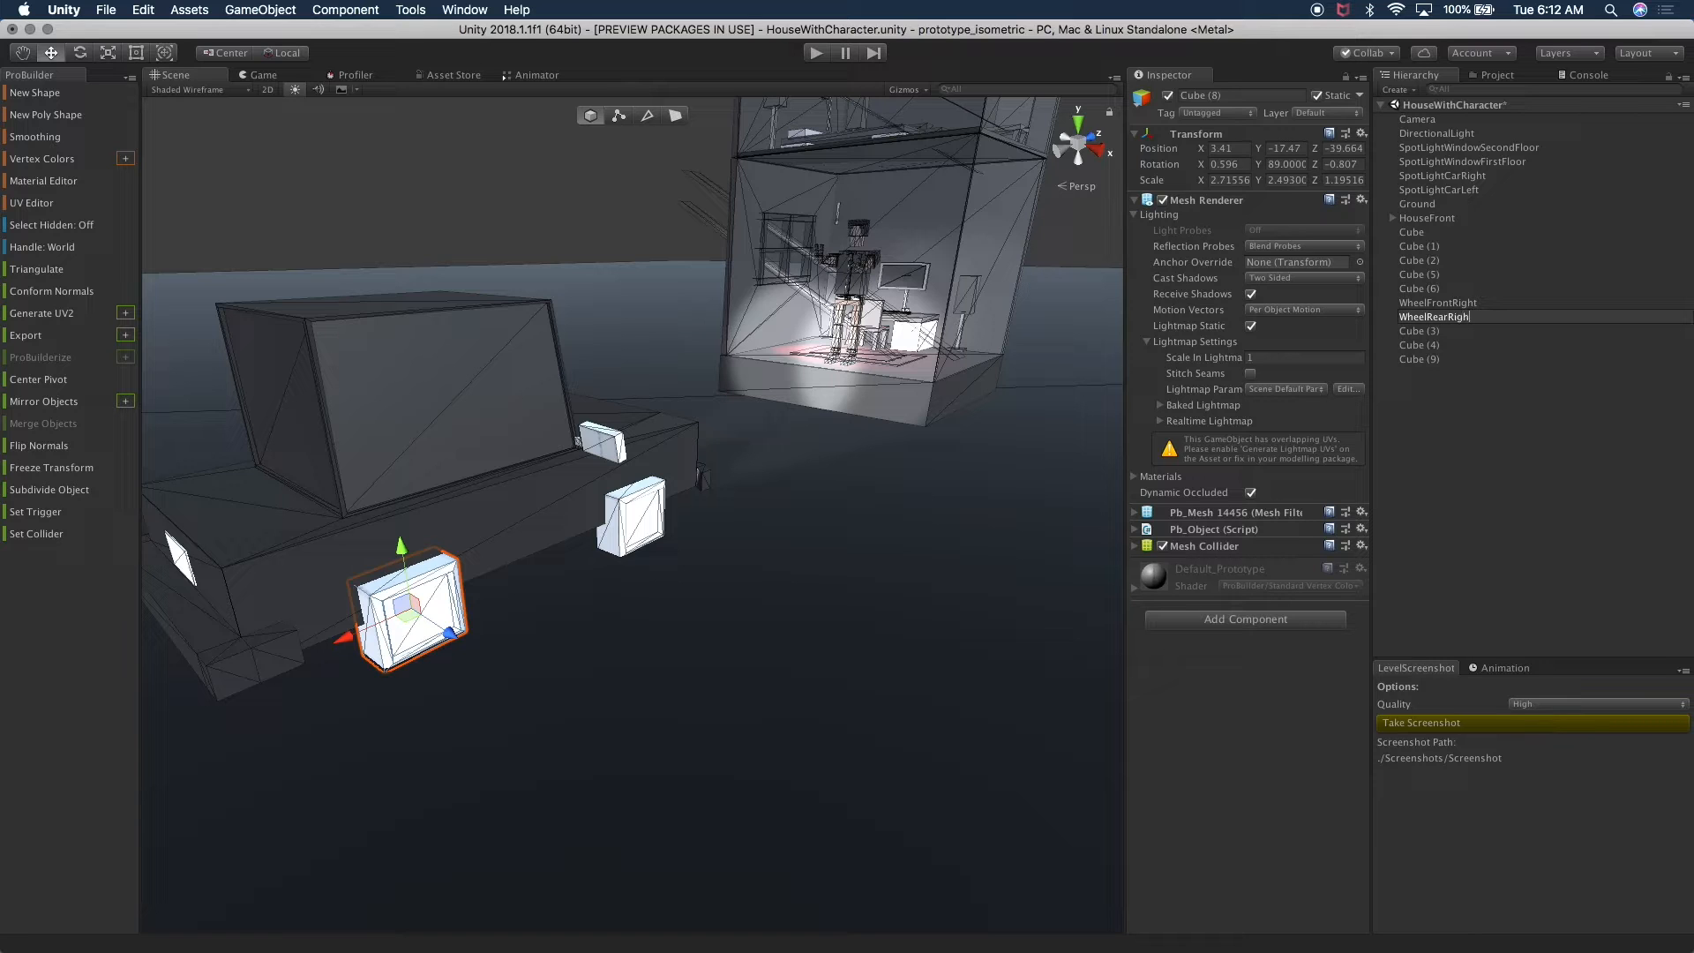
{"action": "key", "text": "Return"}
- Rename the car's rear left wheel, Cube (6), as WheelRearLeft, reusing the name of the rear right wheel
{"action": "left_click_drag", "start_coordinate": [739, 552], "coordinate": [1051, 531], "text": "alt"}
{"action": "left_click", "coordinate": [430, 679]}
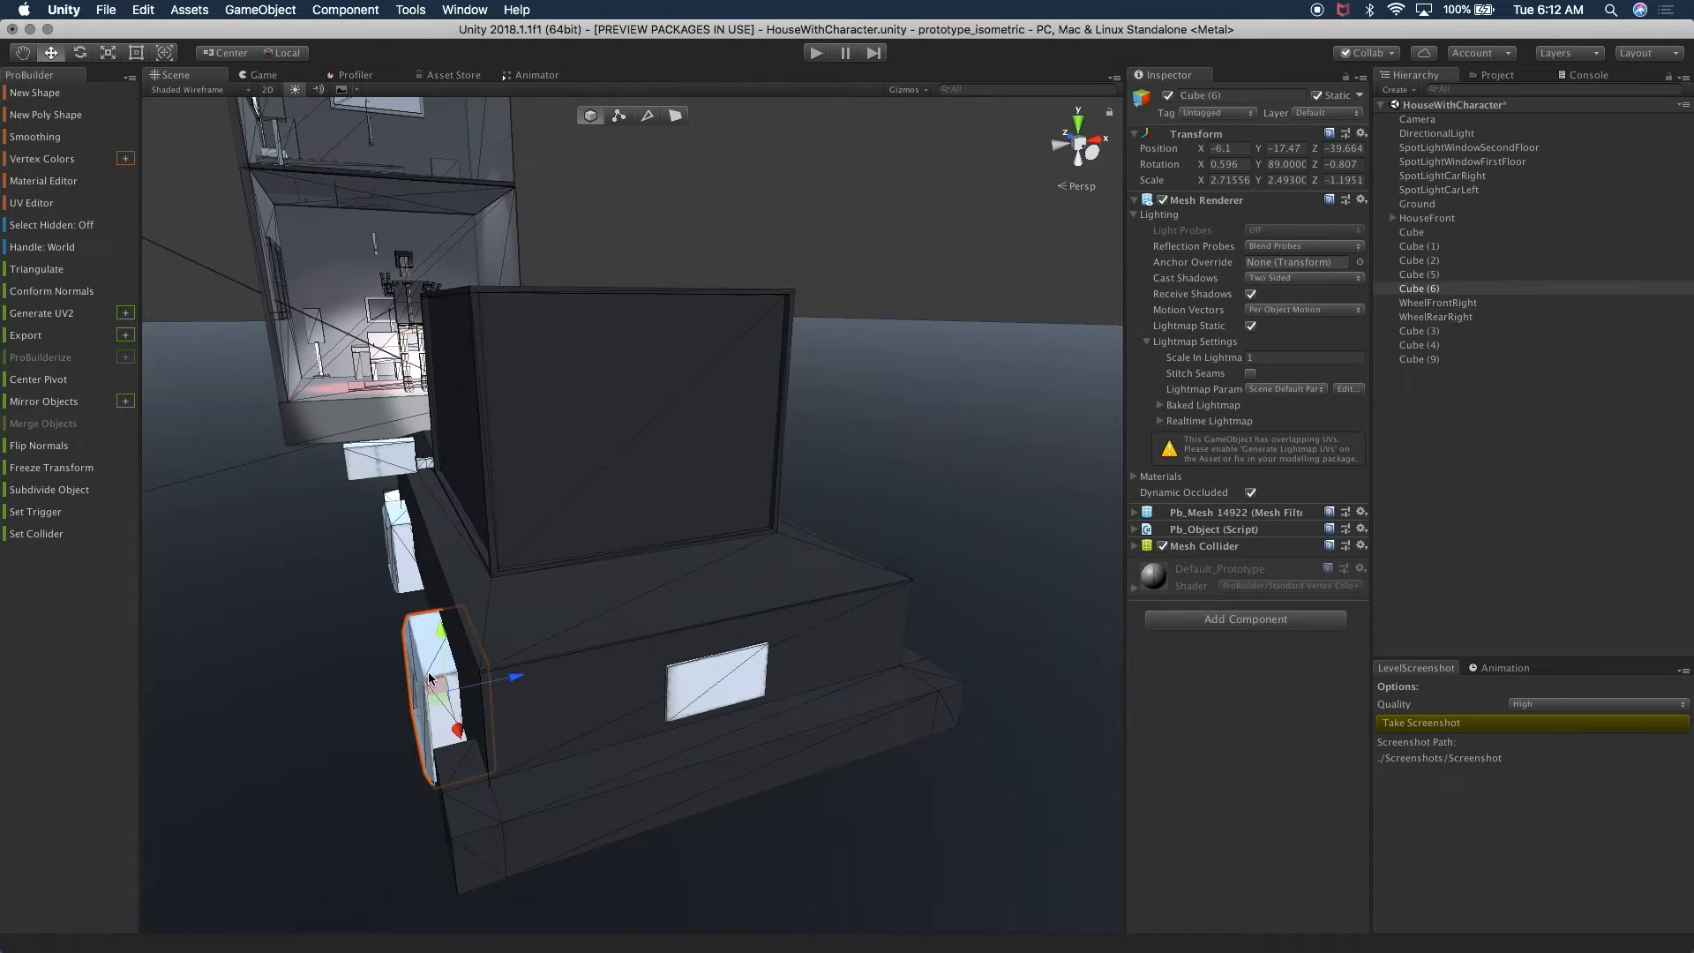
{"action": "left_click", "coordinate": [1435, 316]}
{"action": "left_click", "coordinate": [1440, 314]}
{"action": "key", "text": "super+c"}
{"action": "left_click", "coordinate": [1423, 289]}
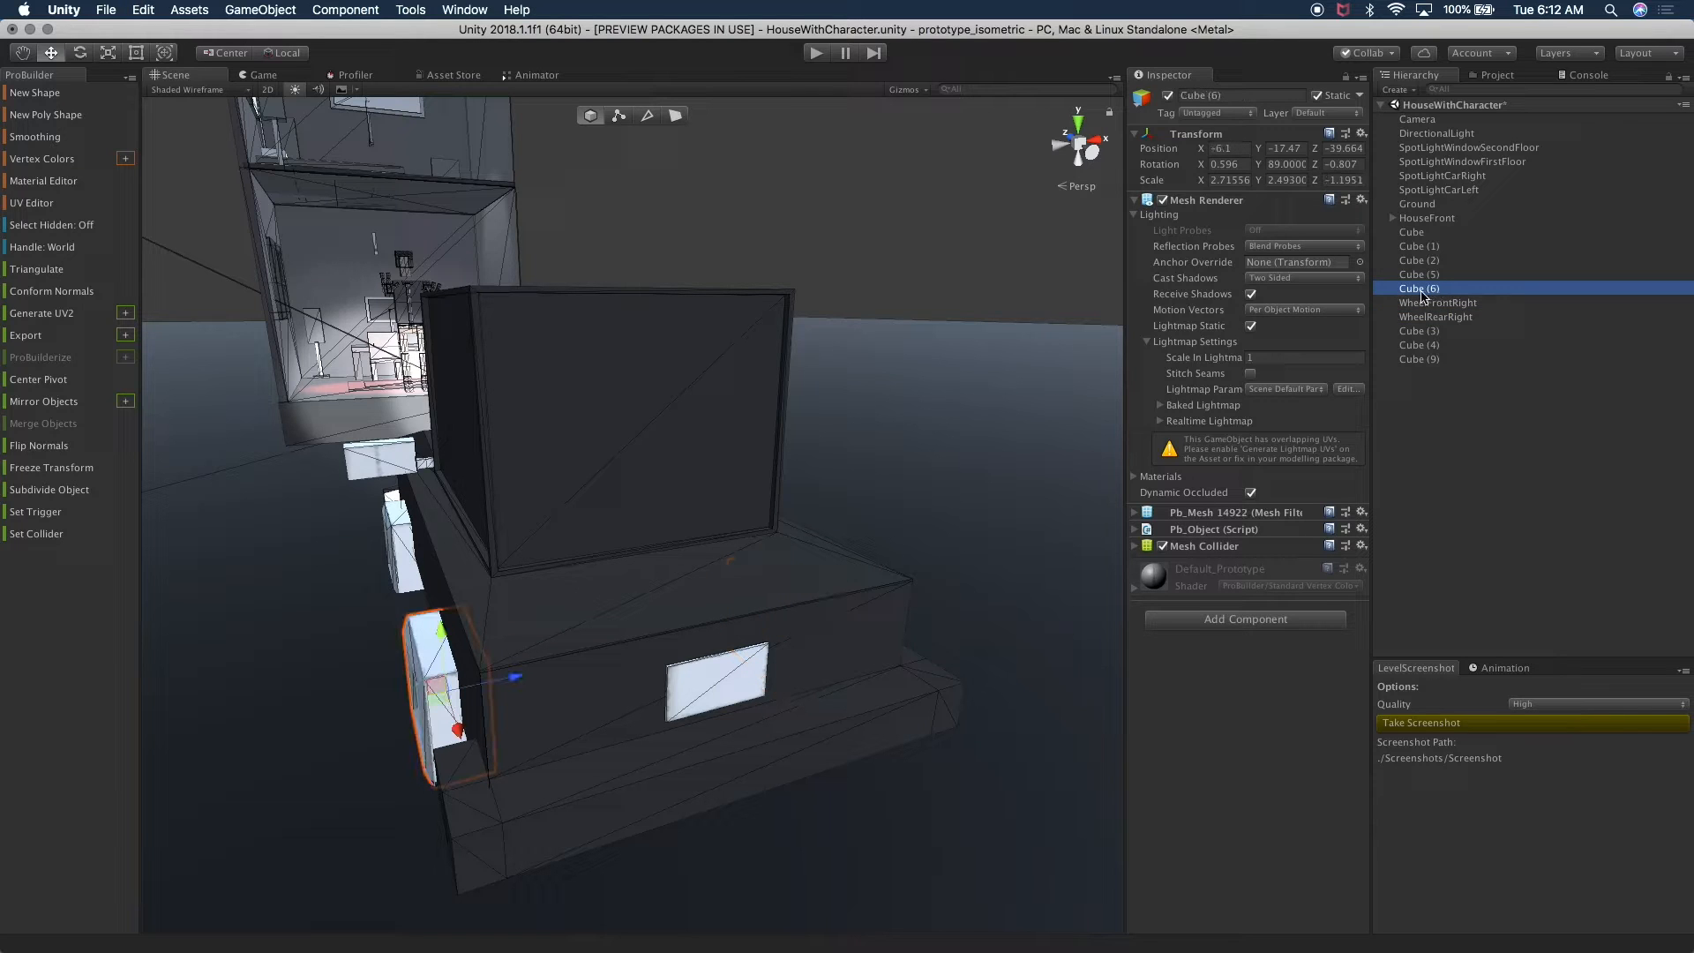
{"action": "left_click", "coordinate": [1425, 289]}
{"action": "key", "text": "super+v"}
{"action": "type", "text": "Le"}
{"action": "key", "text": "Return"}
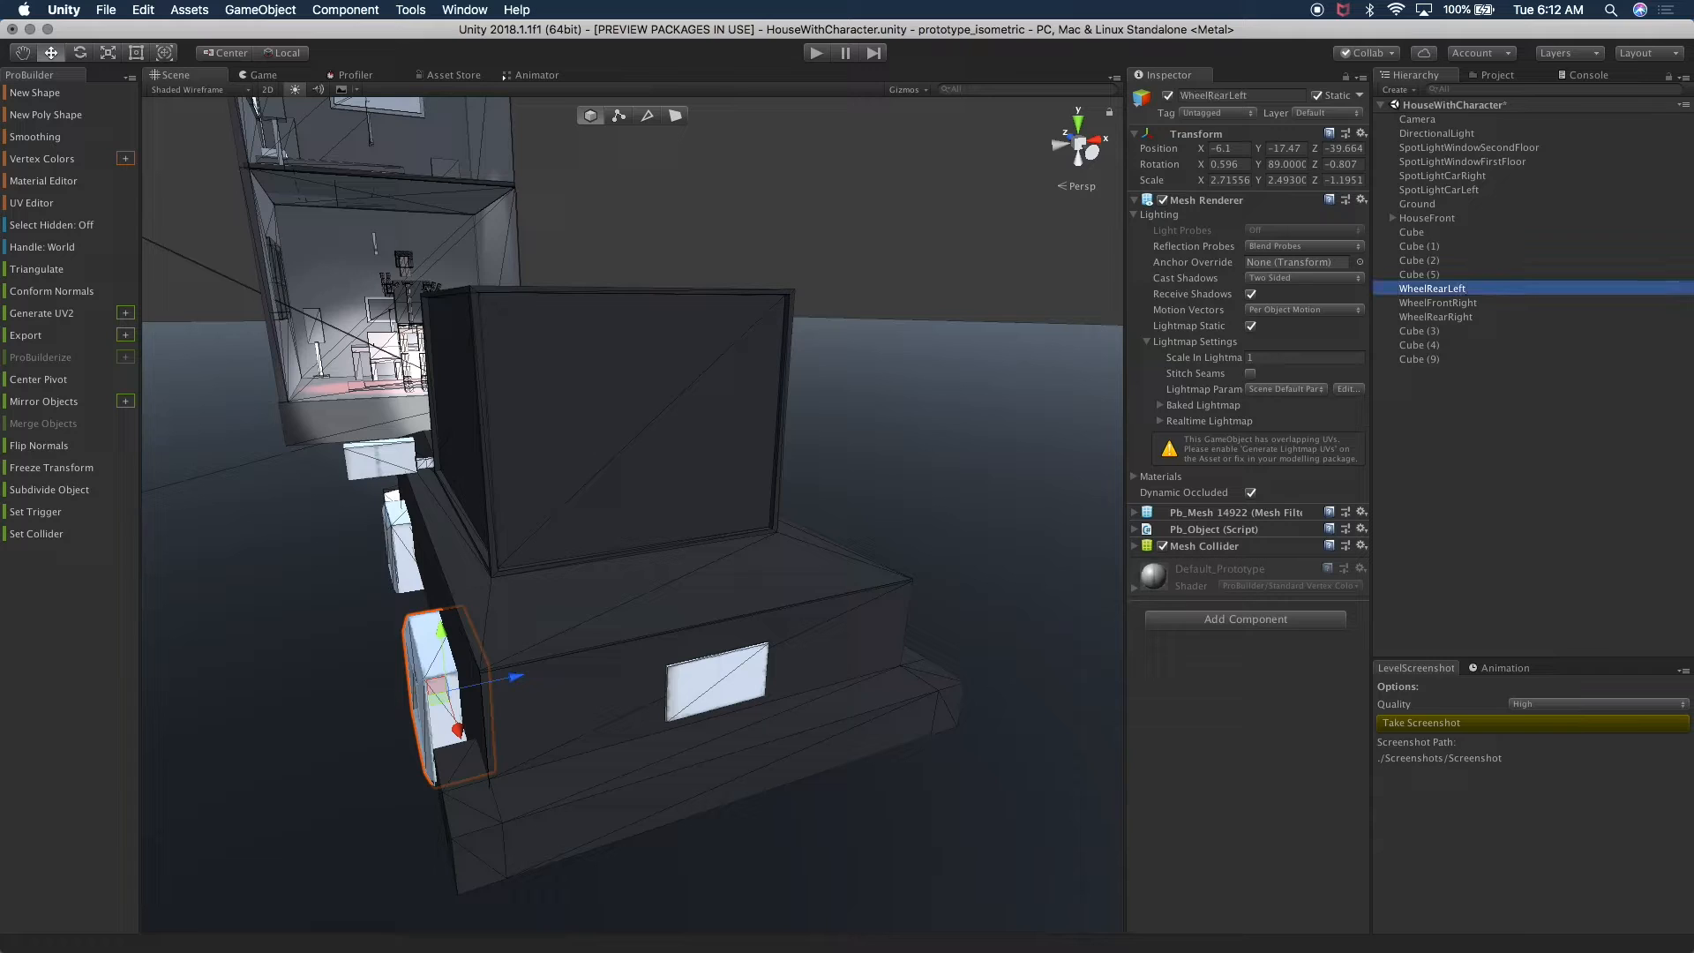
- Rename the car's front left wheel, Cube (5), as WheelFrontLeft
{"action": "left_click", "coordinate": [1428, 275]}
{"action": "left_click", "coordinate": [1434, 276]}
{"action": "key", "text": "super+v"}
{"action": "left_click_drag", "start_coordinate": [1427, 274], "coordinate": [1474, 274]}
{"action": "type", "text": "FrontLf"}
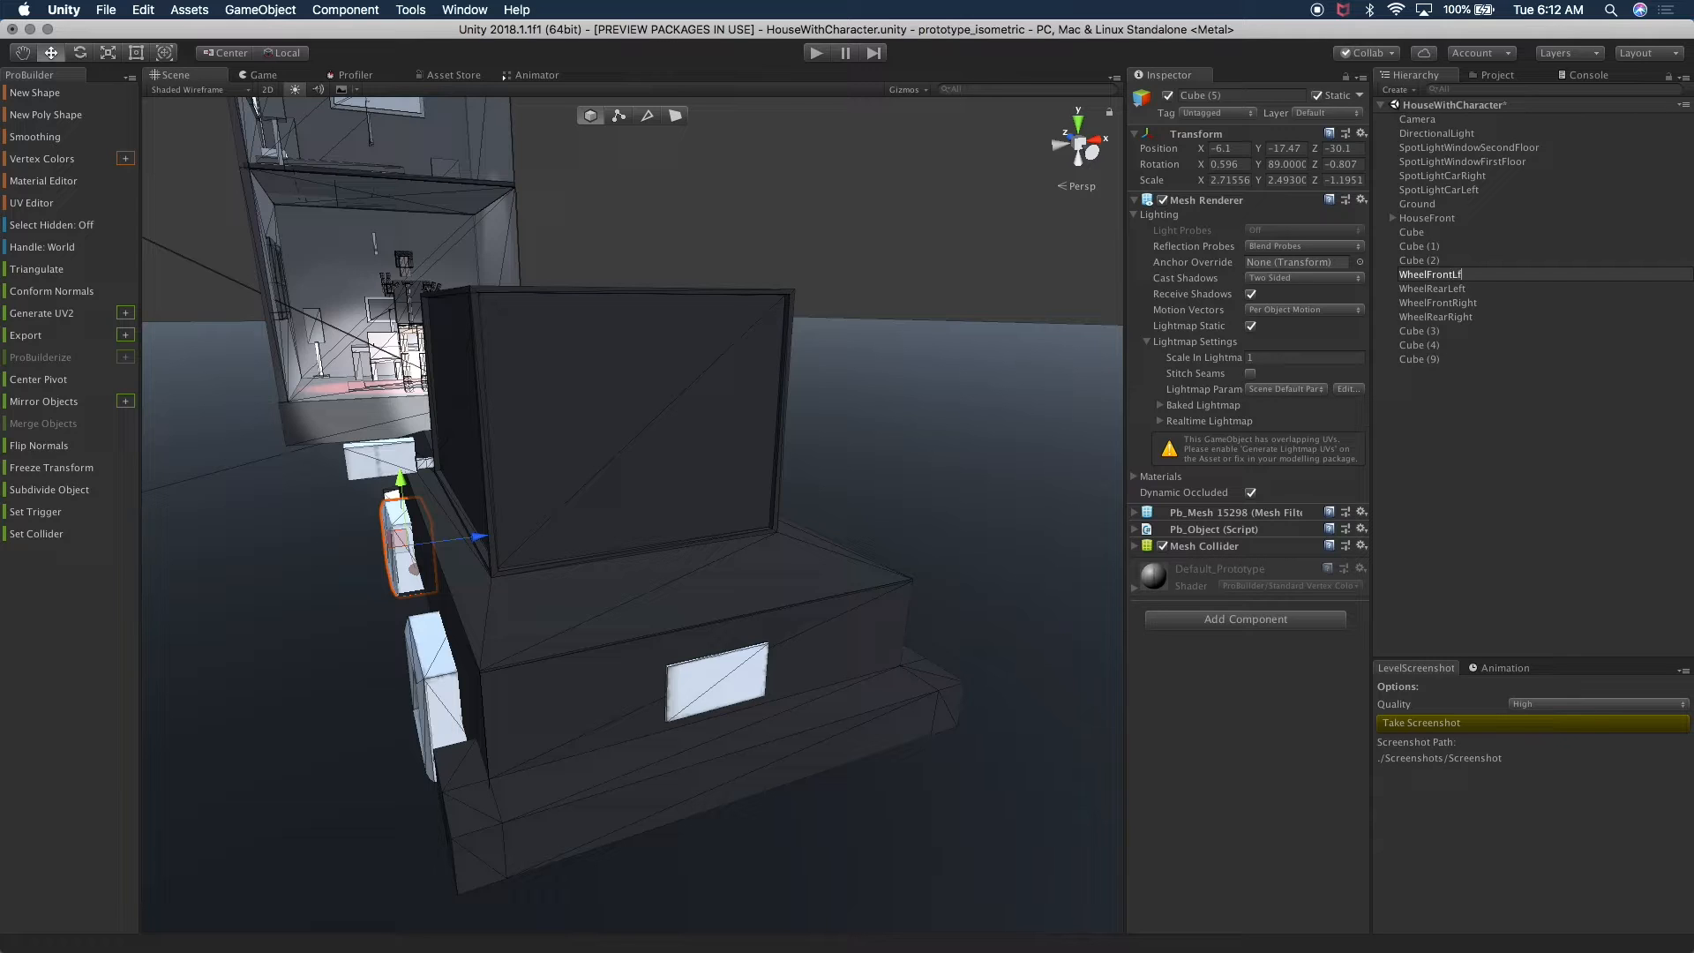
{"action": "key", "text": "Return"}
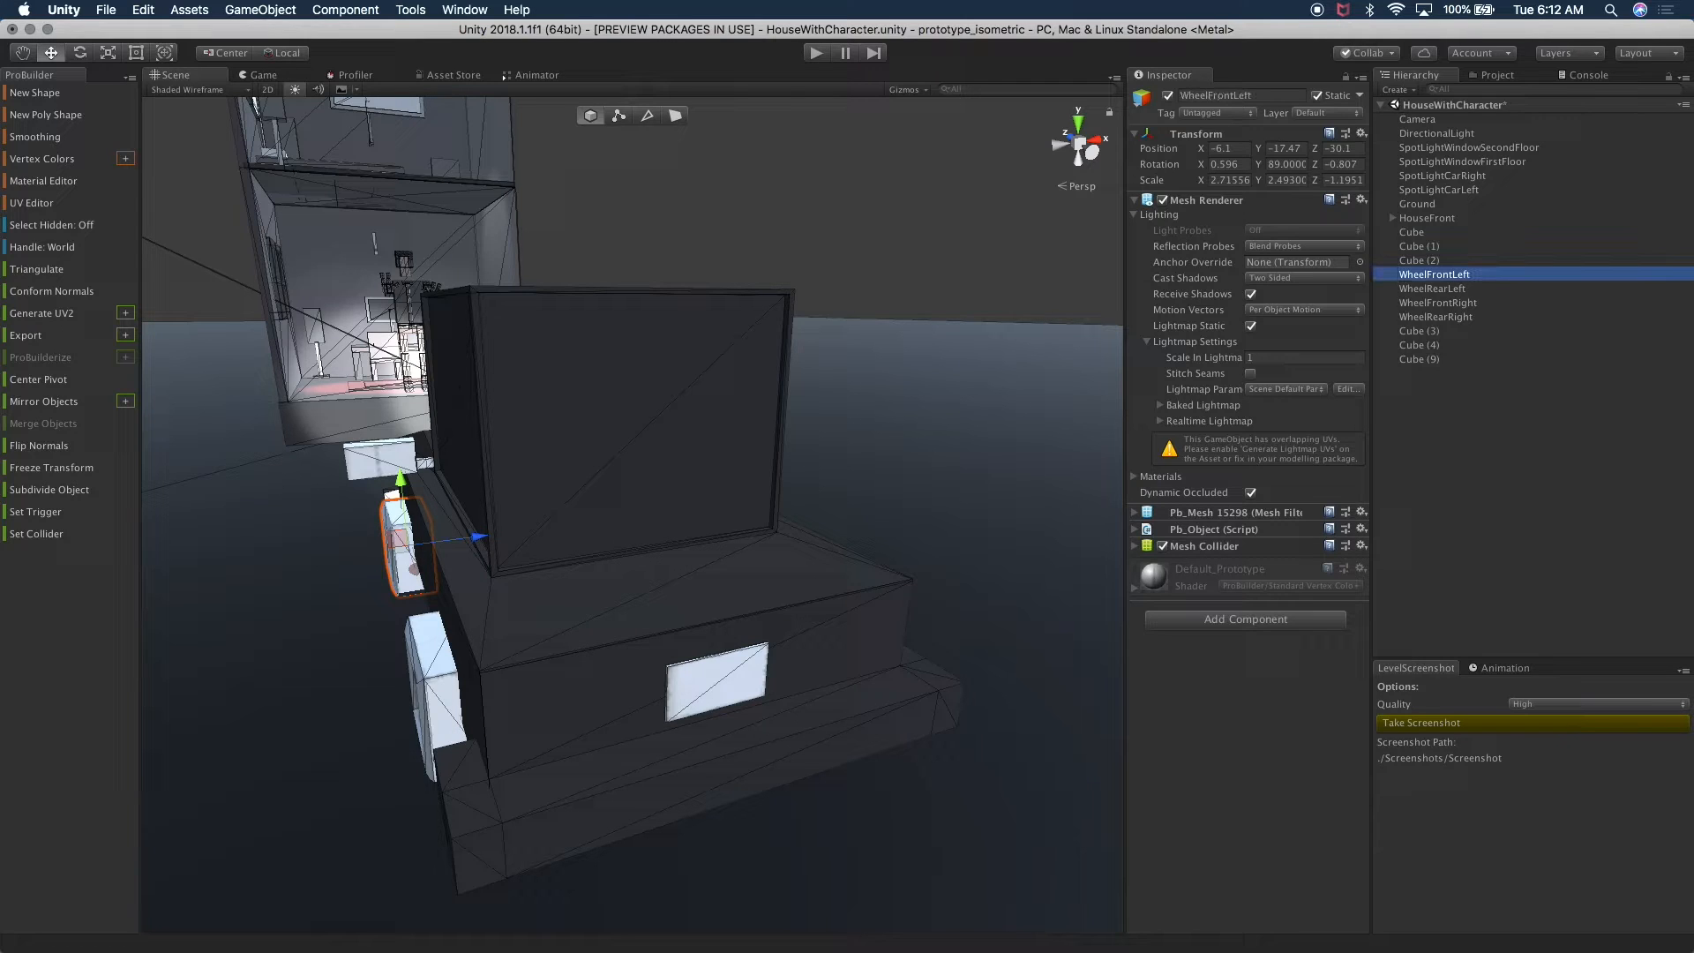
- Rename the license plate at the rear of the car, Cube (2), as BackLicensePlate
{"action": "left_click", "coordinate": [1422, 261]}
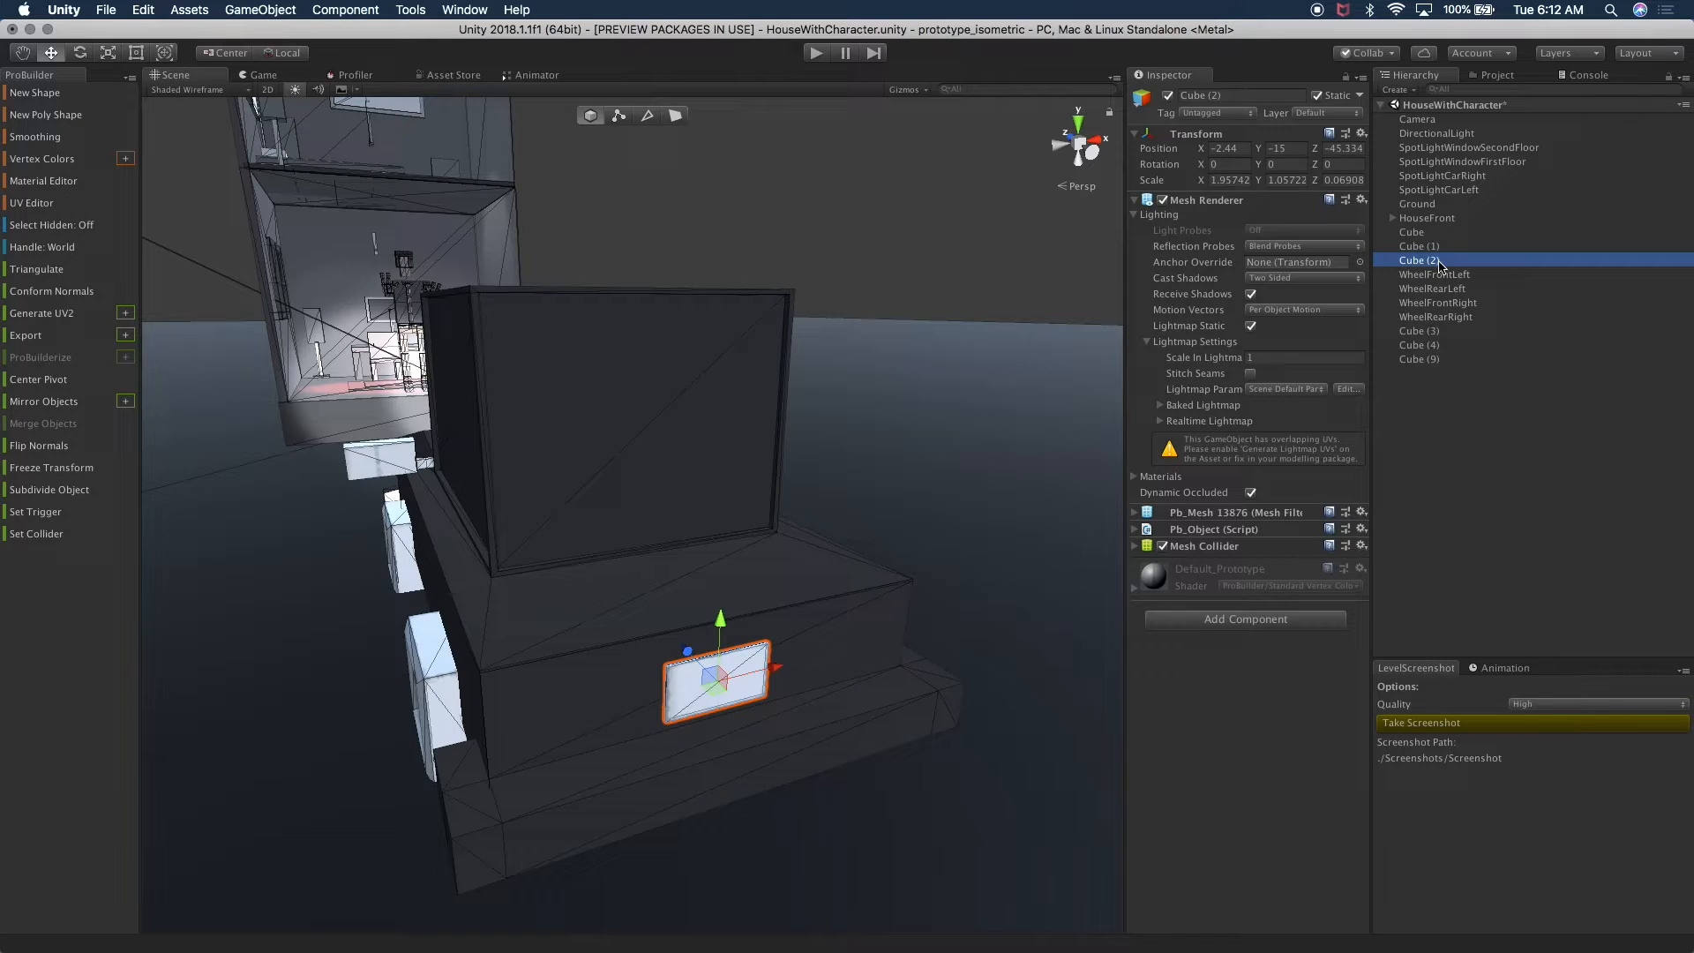
{"action": "key", "text": "Return"}
{"action": "type", "text": "Ba"}
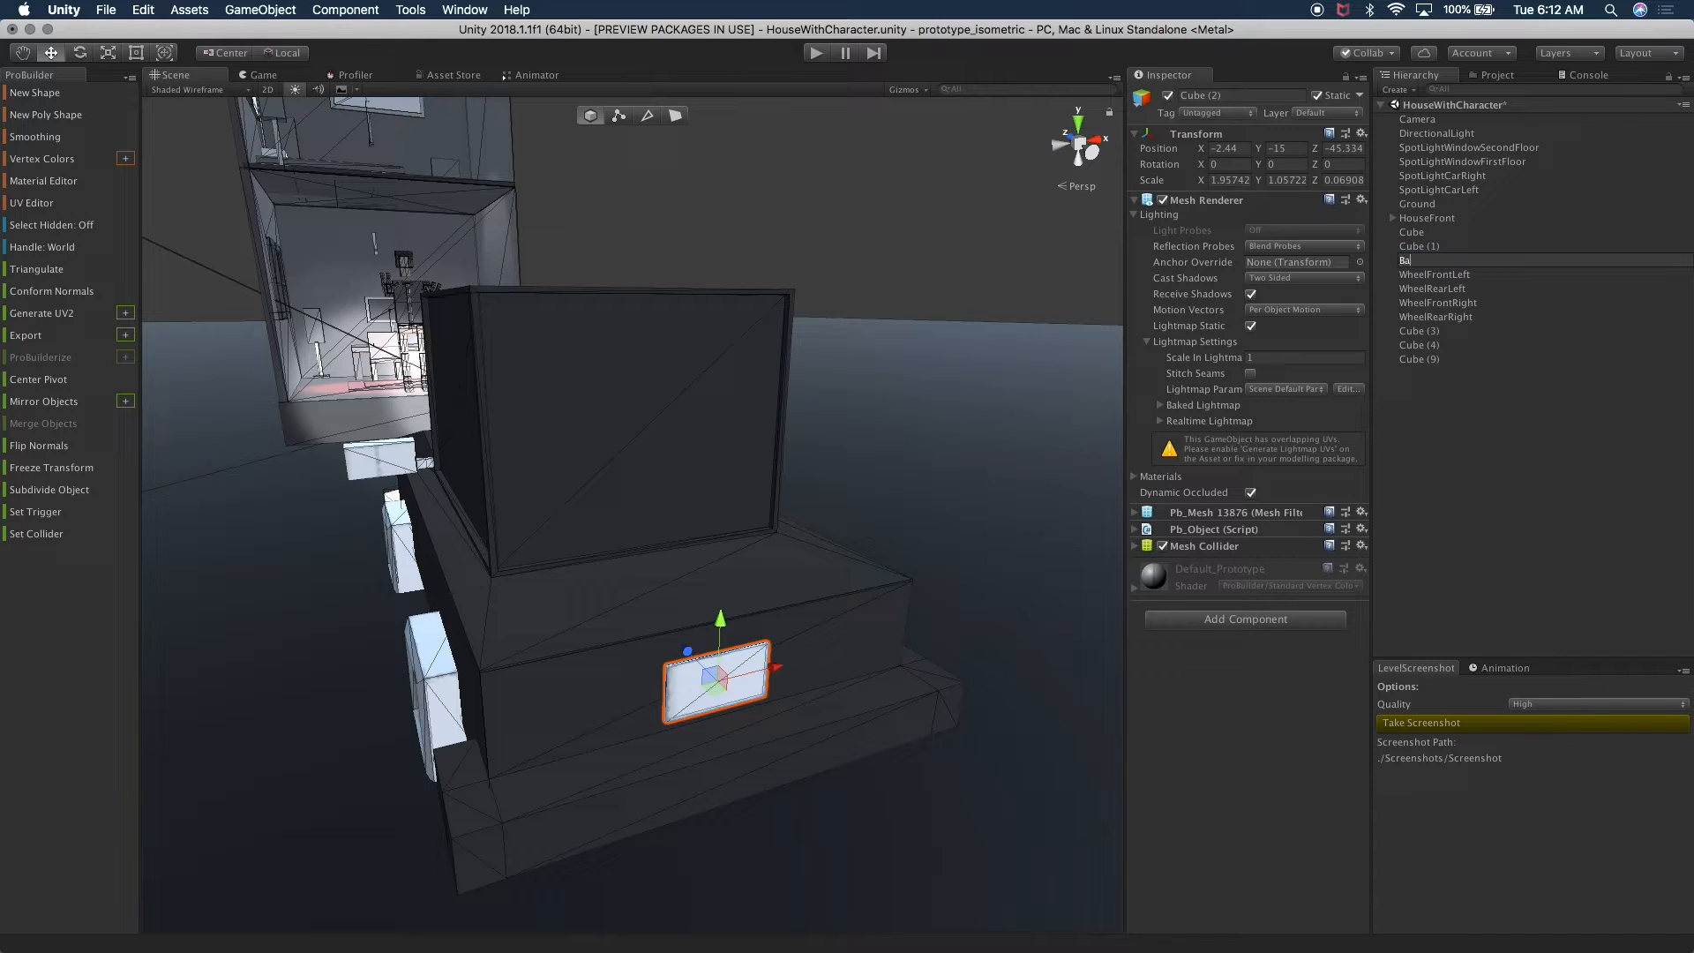
{"action": "type", "text": "ckLicensePlate"}
{"action": "key", "text": "Return"}
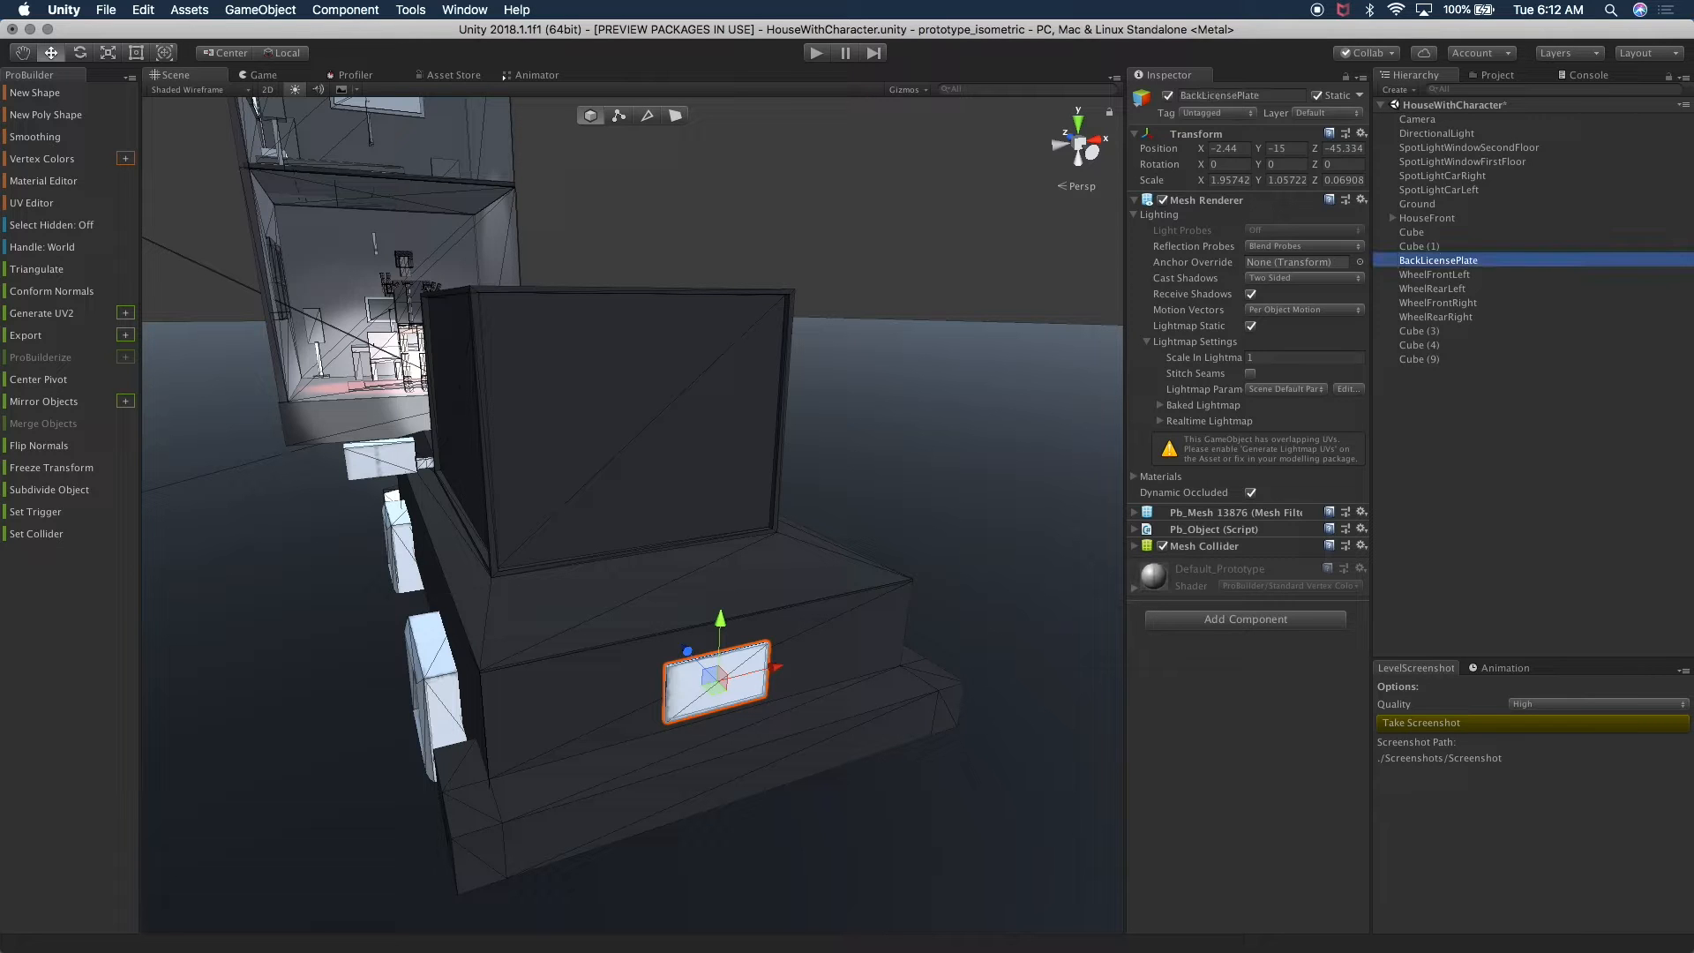
- Rename the license plate on the car's front bumper, Cube (3), as FrontLicensePlate
{"action": "double_click", "coordinate": [1478, 246]}
{"action": "left_click_drag", "start_coordinate": [790, 480], "coordinate": [1270, 556], "text": "alt"}
{"action": "left_click_drag", "start_coordinate": [265, 719], "coordinate": [394, 661], "text": "alt"}
{"action": "left_click", "coordinate": [394, 661]}
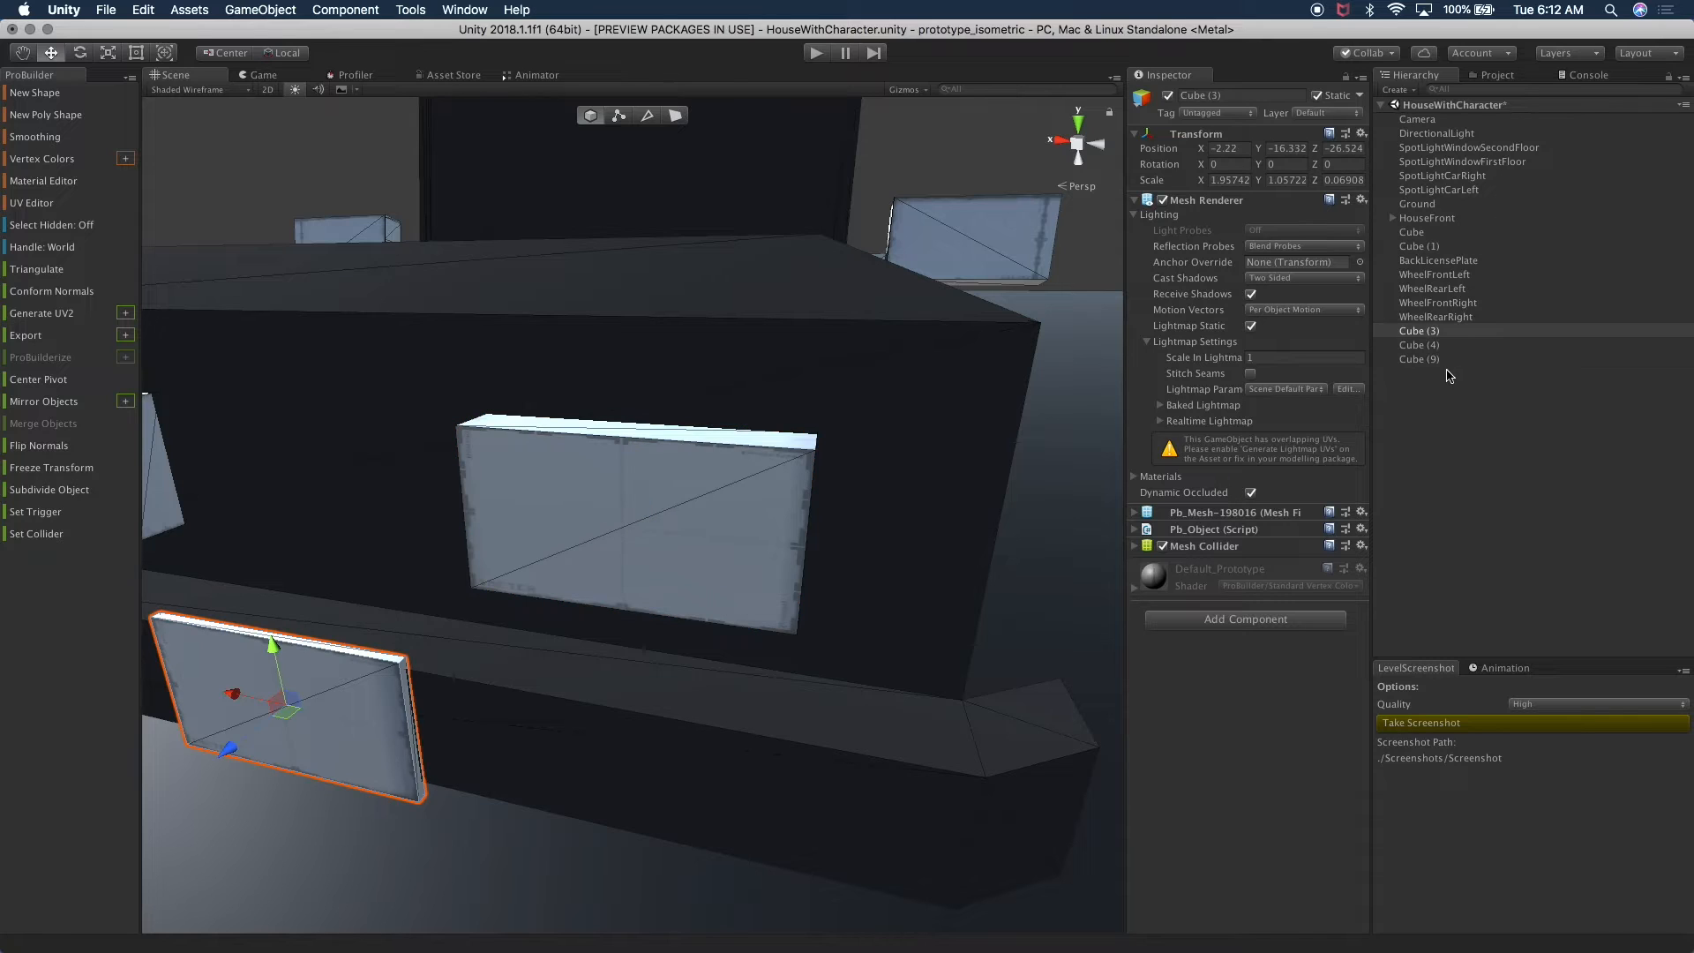
{"action": "left_click", "coordinate": [1418, 331]}
{"action": "key", "text": "Return"}
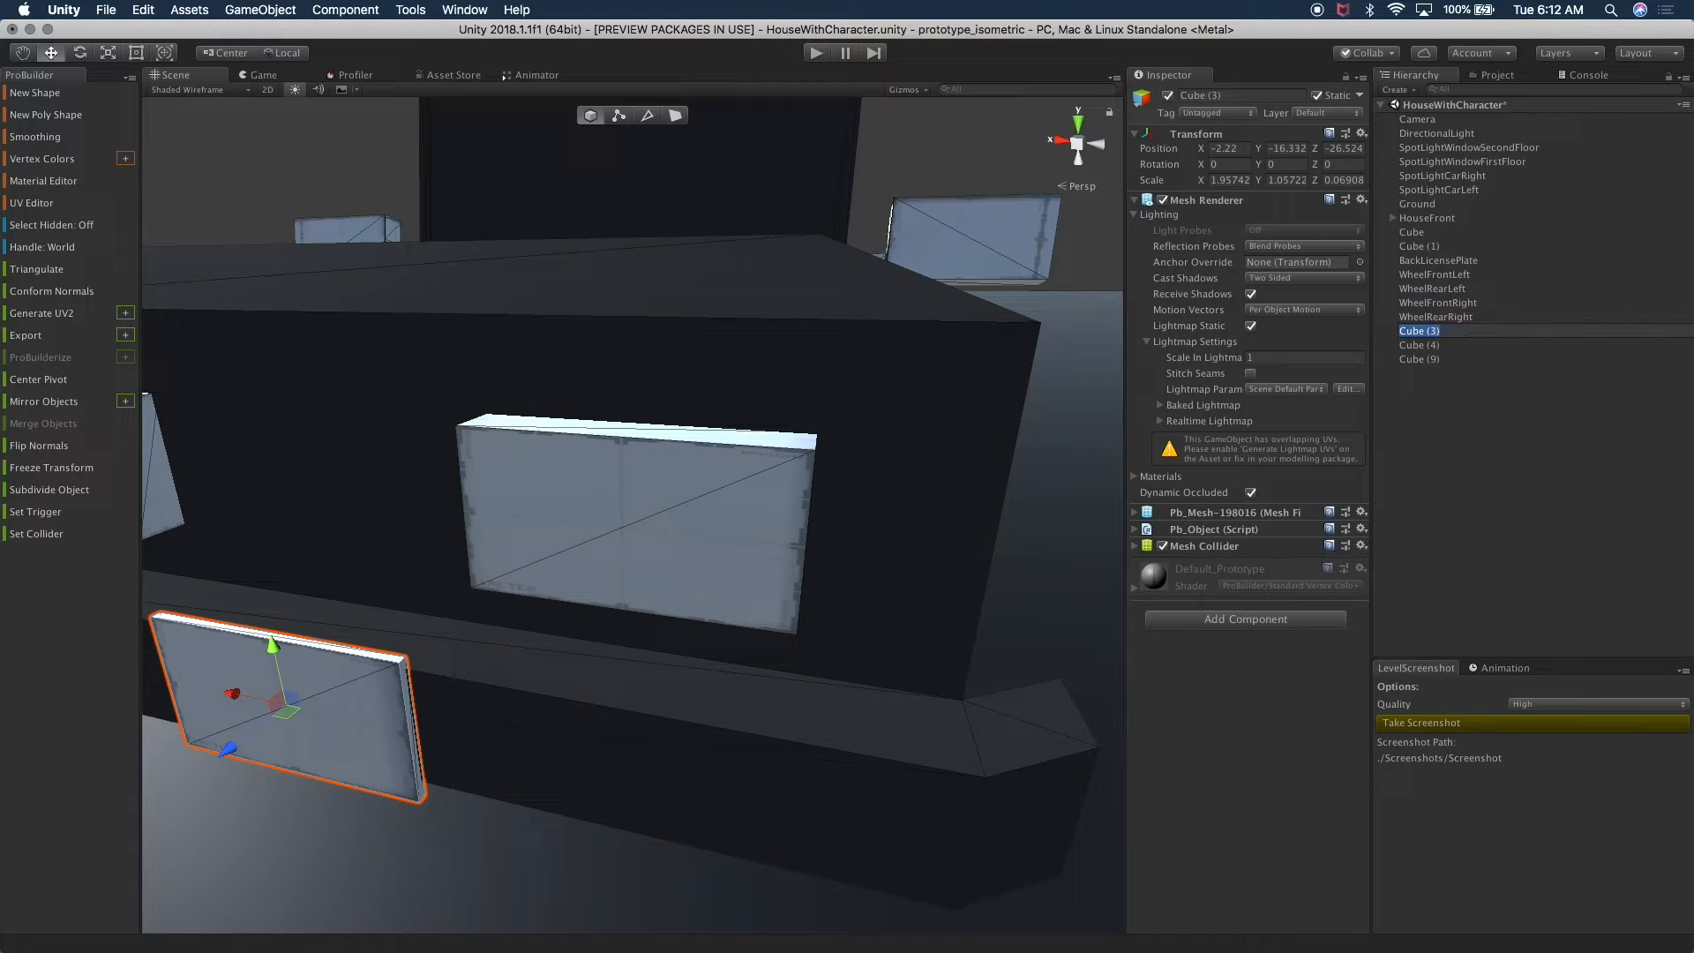
{"action": "type", "text": "FrontLicensePlate"}
{"action": "key", "text": "Return"}
- Rename the headlight on the car's left side, Cube (1), as LeftHeadLight
{"action": "left_click", "coordinate": [801, 501]}
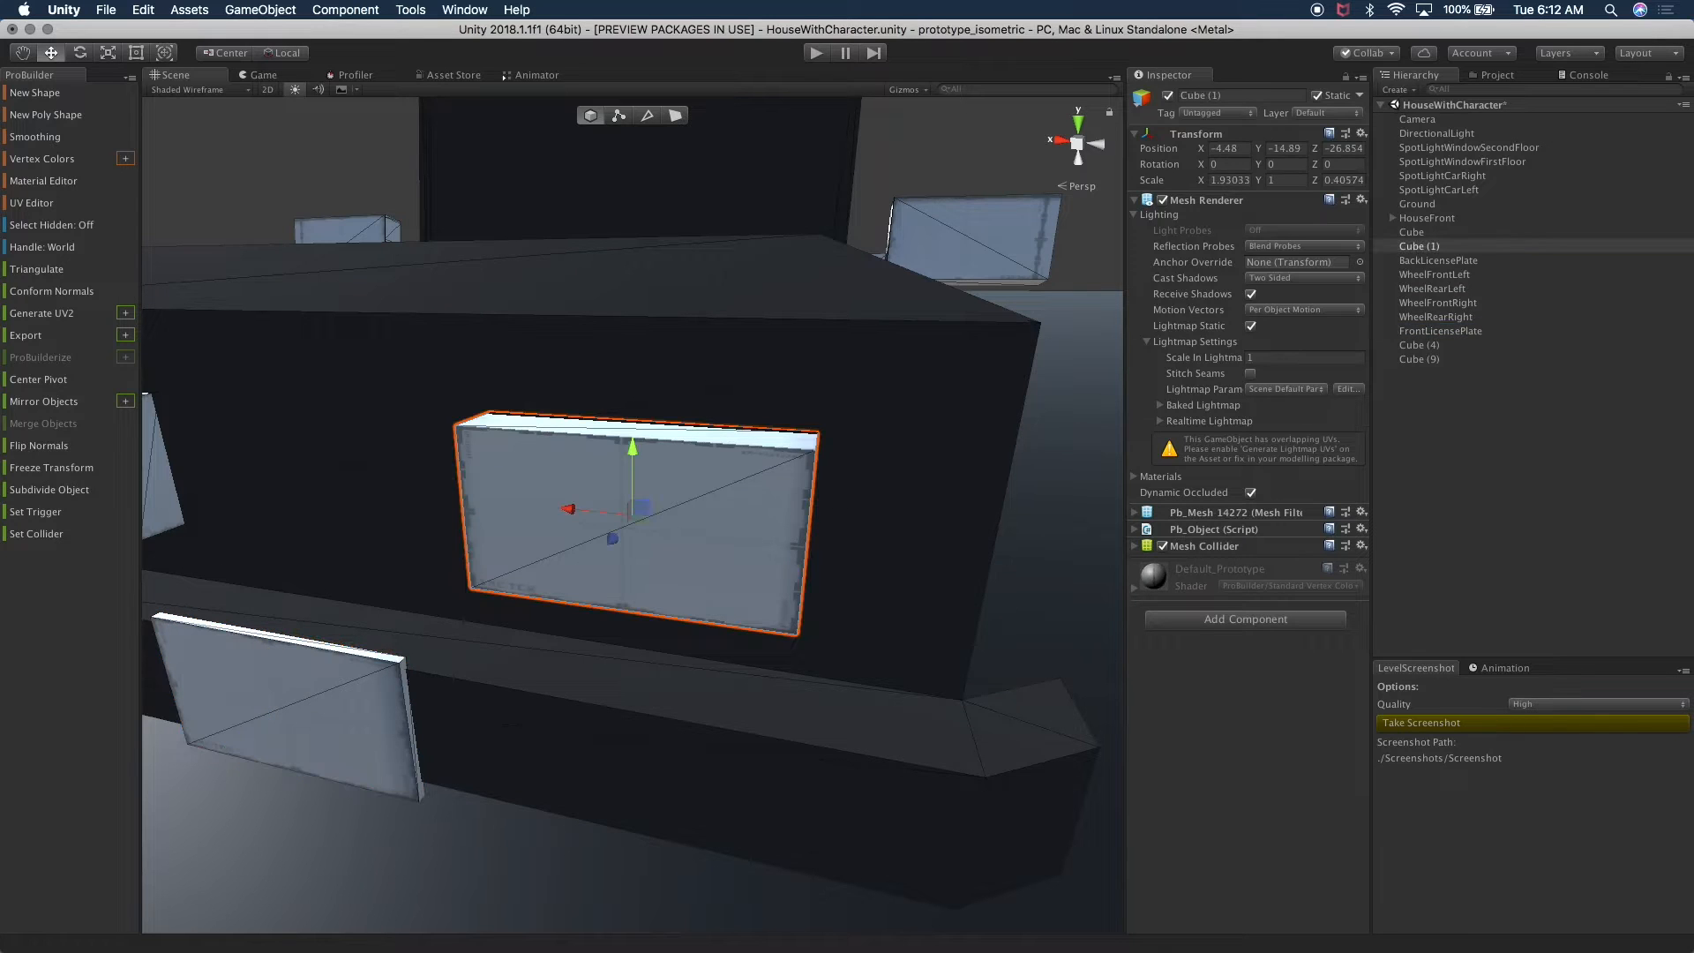
{"action": "scroll", "coordinate": [851, 578], "scroll_direction": "down", "scroll_amount": 5}
{"action": "left_click_drag", "start_coordinate": [859, 526], "coordinate": [613, 533], "text": "alt"}
{"action": "left_click", "coordinate": [1414, 248]}
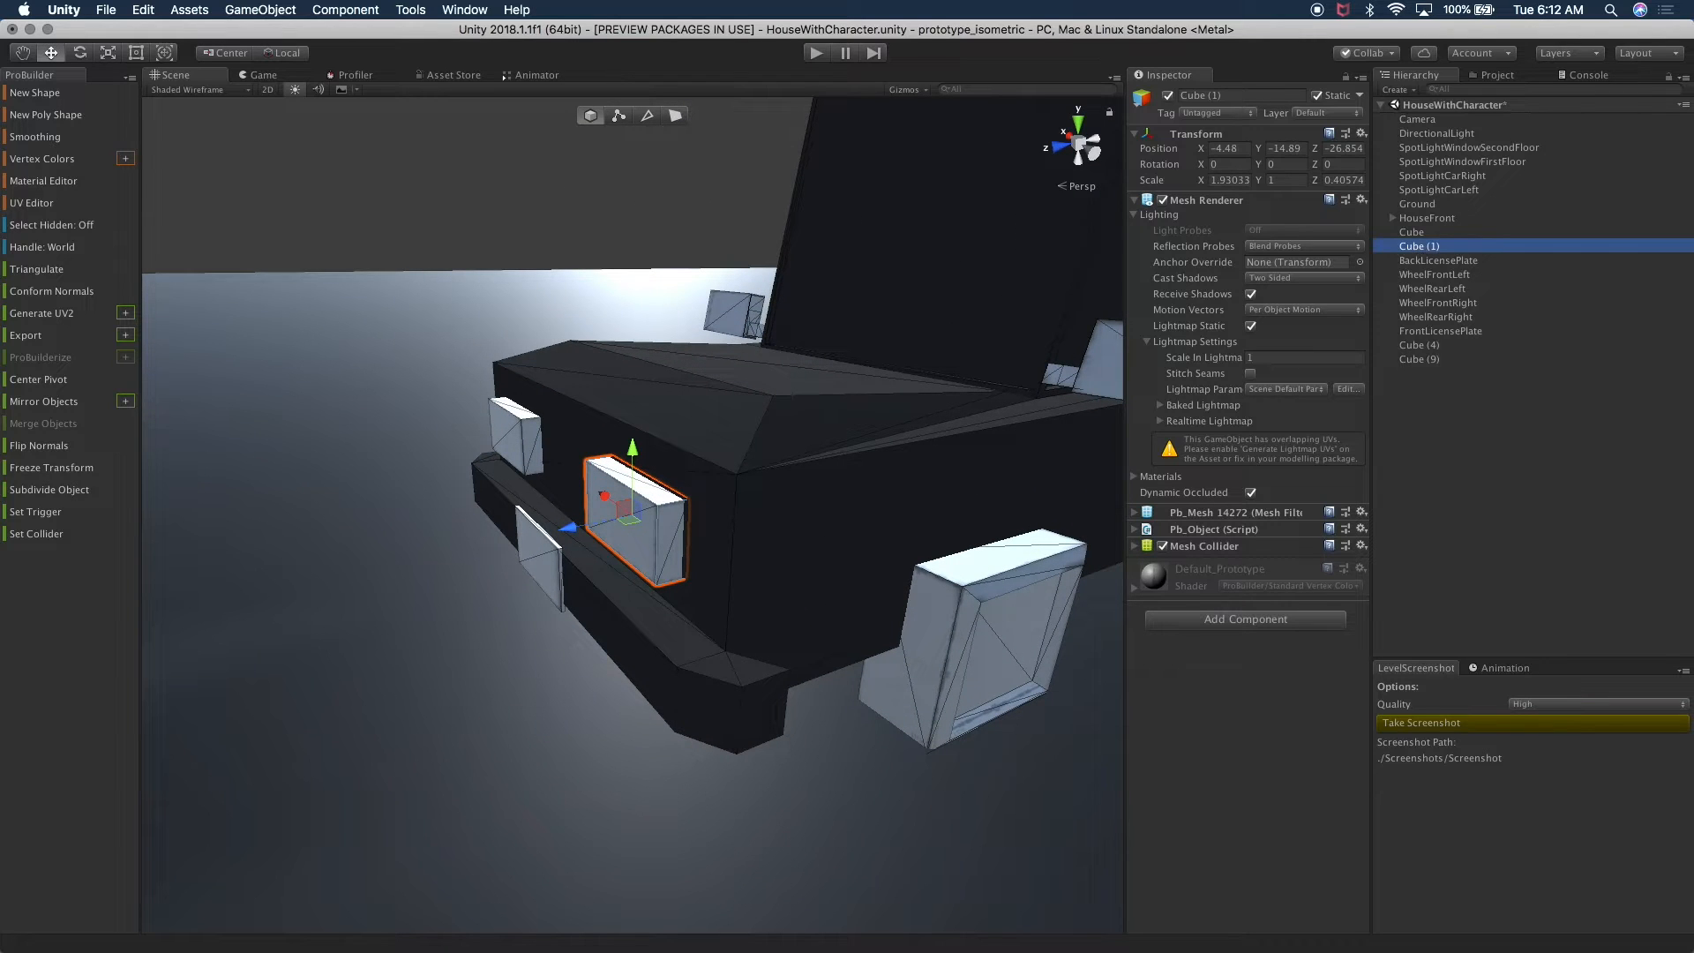
{"action": "key", "text": "Return"}
{"action": "type", "text": "LeftF"}
{"action": "type", "text": "ront"}
{"action": "key", "text": "BackSpace"}
{"action": "type", "text": "Ge"}
{"action": "key", "text": "BackSpace"}
{"action": "type", "text": "HeadLi"}
{"action": "key", "text": "Return"}
- Rename the other headlight, the object called Cube, as RightHeadLight
{"action": "left_click", "coordinate": [529, 441]}
{"action": "left_click", "coordinate": [1424, 234]}
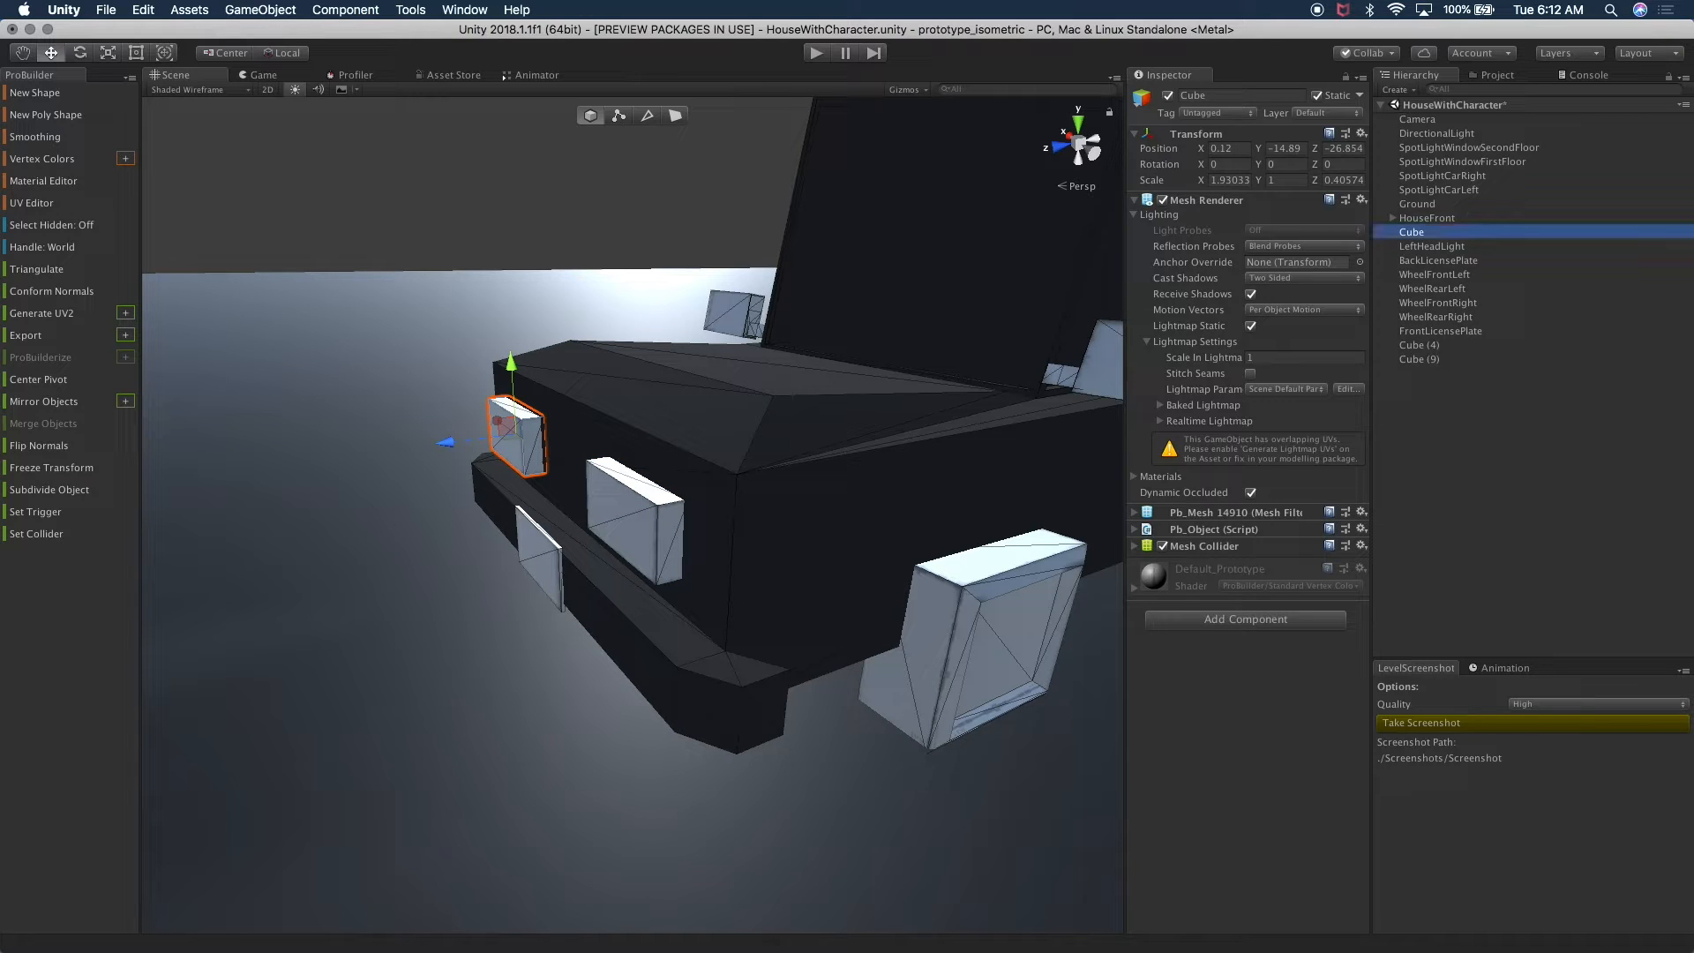
{"action": "key", "text": "Return"}
{"action": "type", "text": "RightHeadLi"}
{"action": "key", "text": "Return"}
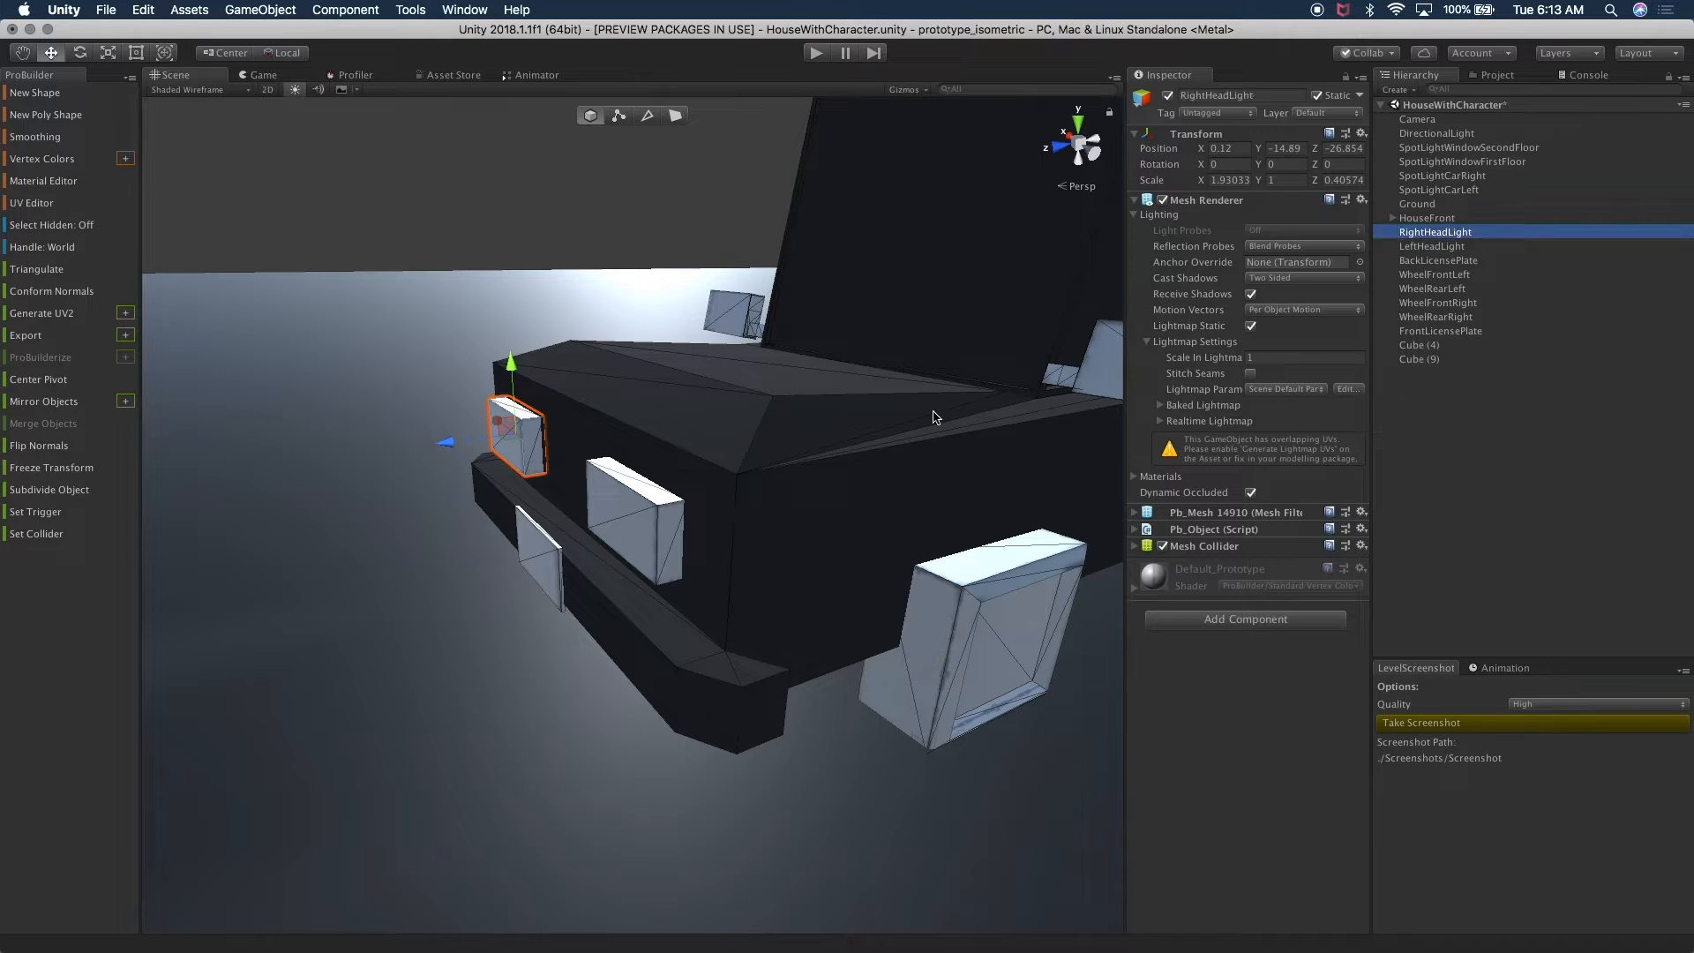
- Rename the side mirror on the car's left side, Cube (9), as SideMirrorLeft
{"action": "scroll", "coordinate": [936, 418], "scroll_direction": "down", "scroll_amount": 5}
{"action": "left_click", "coordinate": [980, 424]}
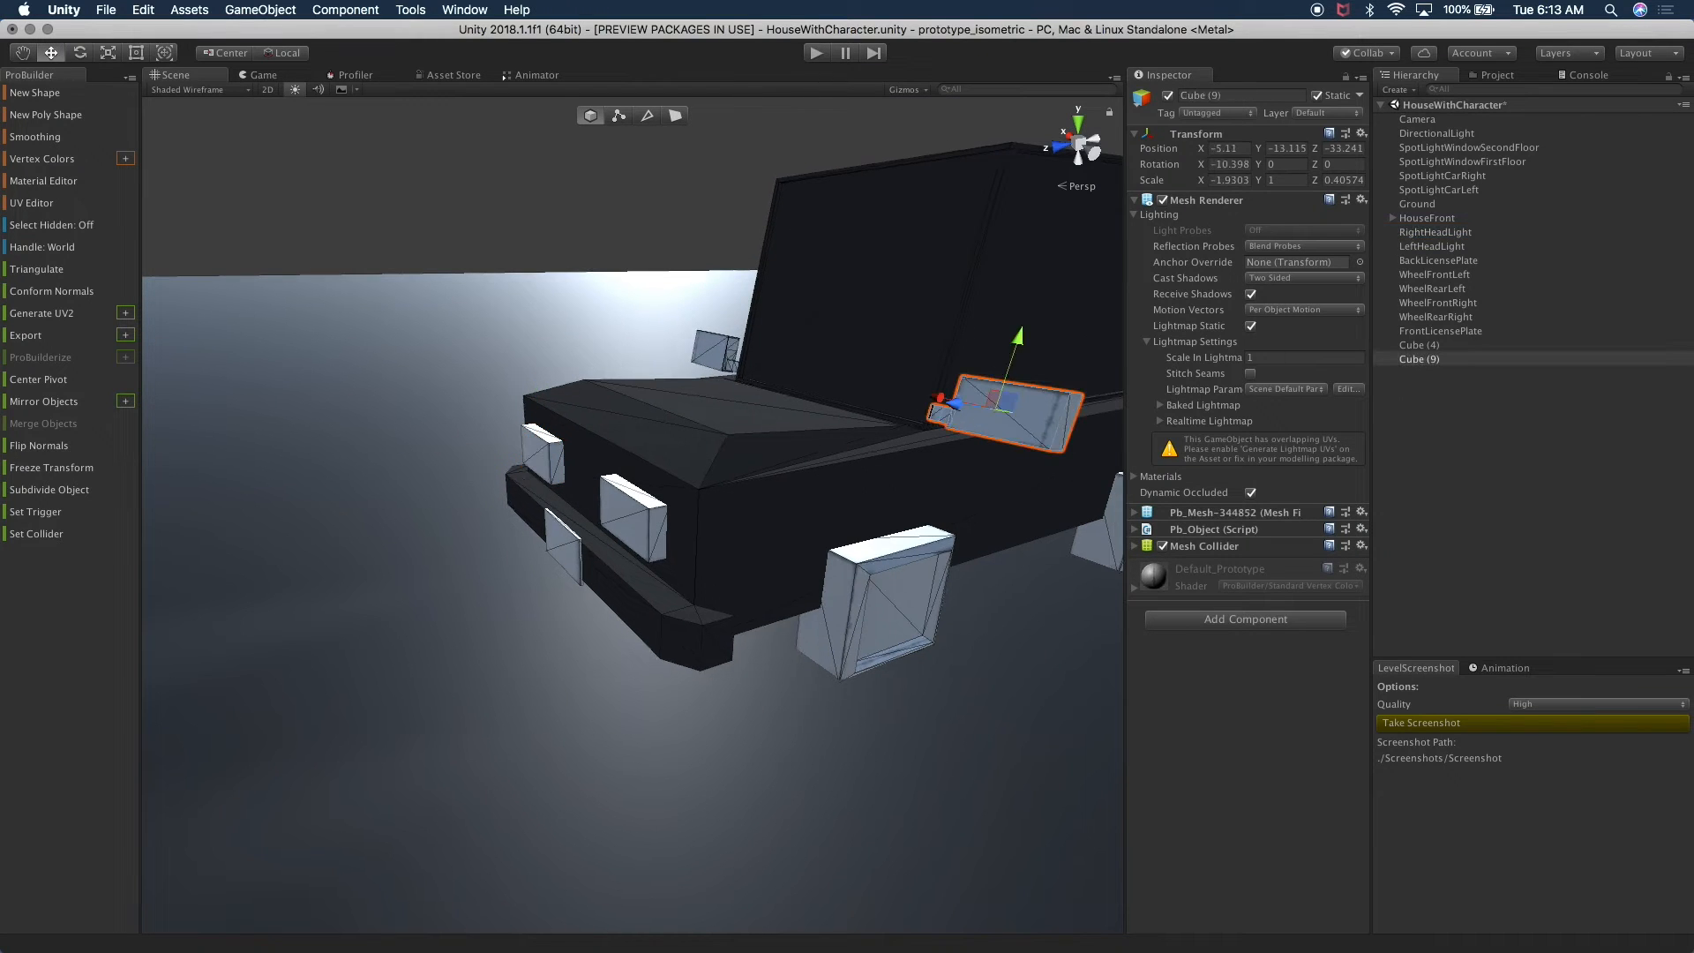
{"action": "left_click", "coordinate": [1408, 361]}
{"action": "key", "text": "Return"}
{"action": "type", "text": "S"}
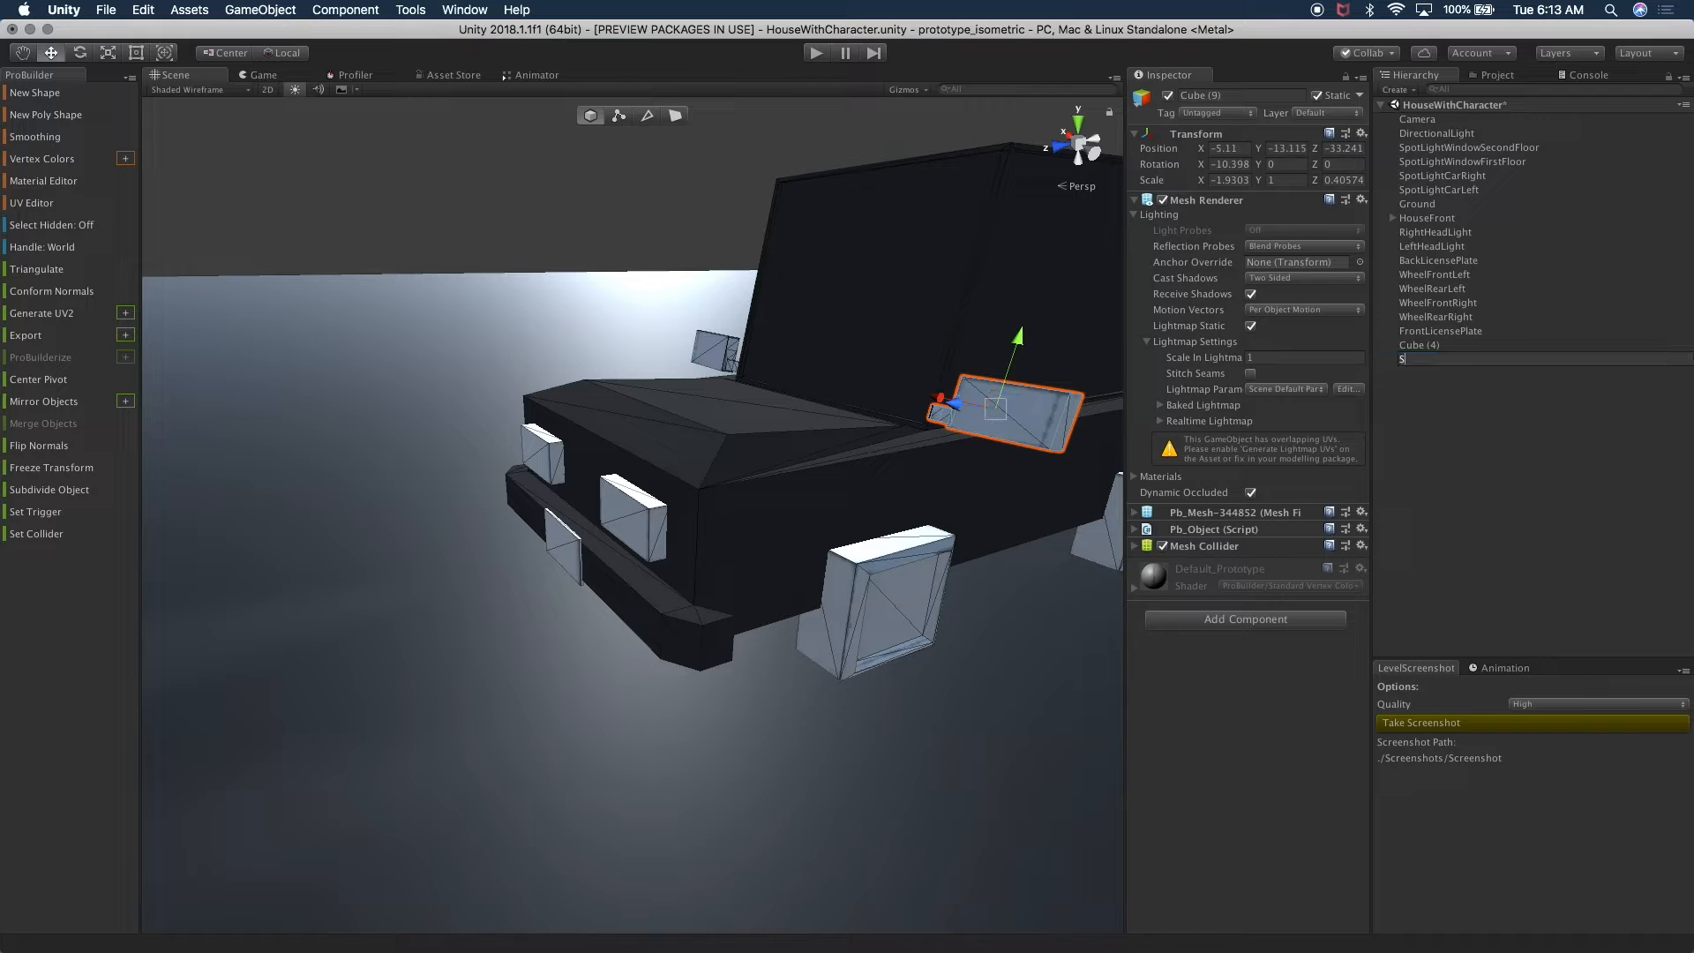
{"action": "type", "text": "ideMirrorLeft"}
{"action": "key", "text": "Return"}
- Rename the remaining side mirror, Cube (4), as SideMirrorRight
{"action": "left_click", "coordinate": [1448, 345]}
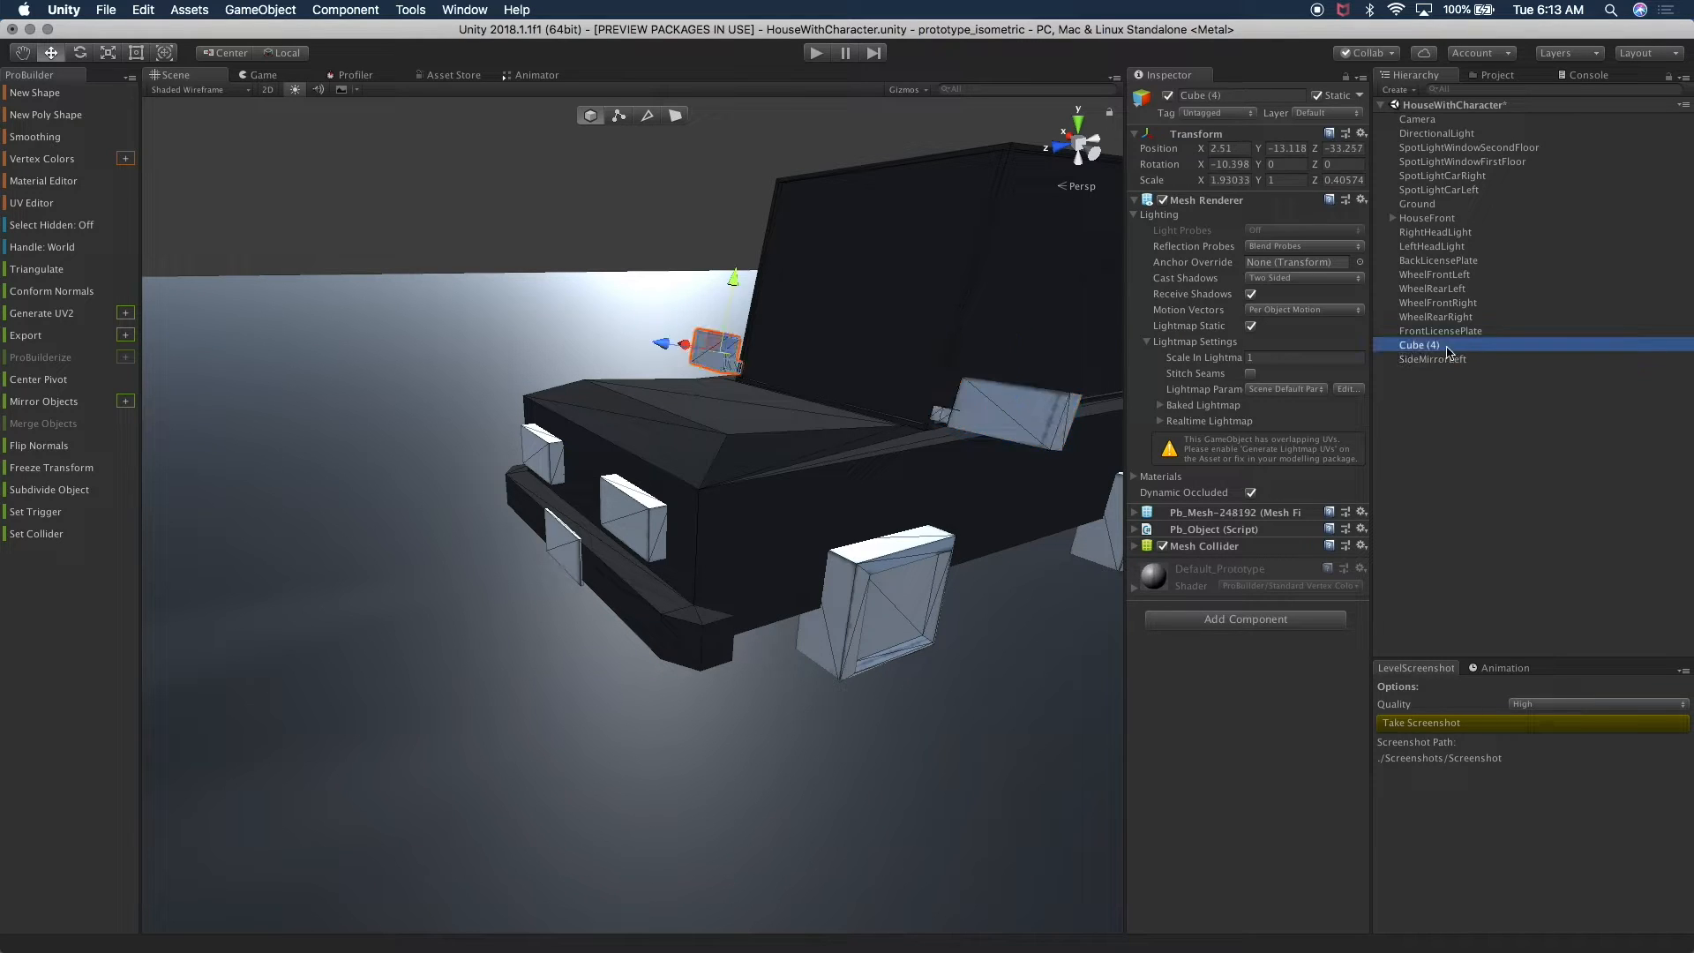
{"action": "key", "text": "Return"}
{"action": "type", "text": "SideMirrorL"}
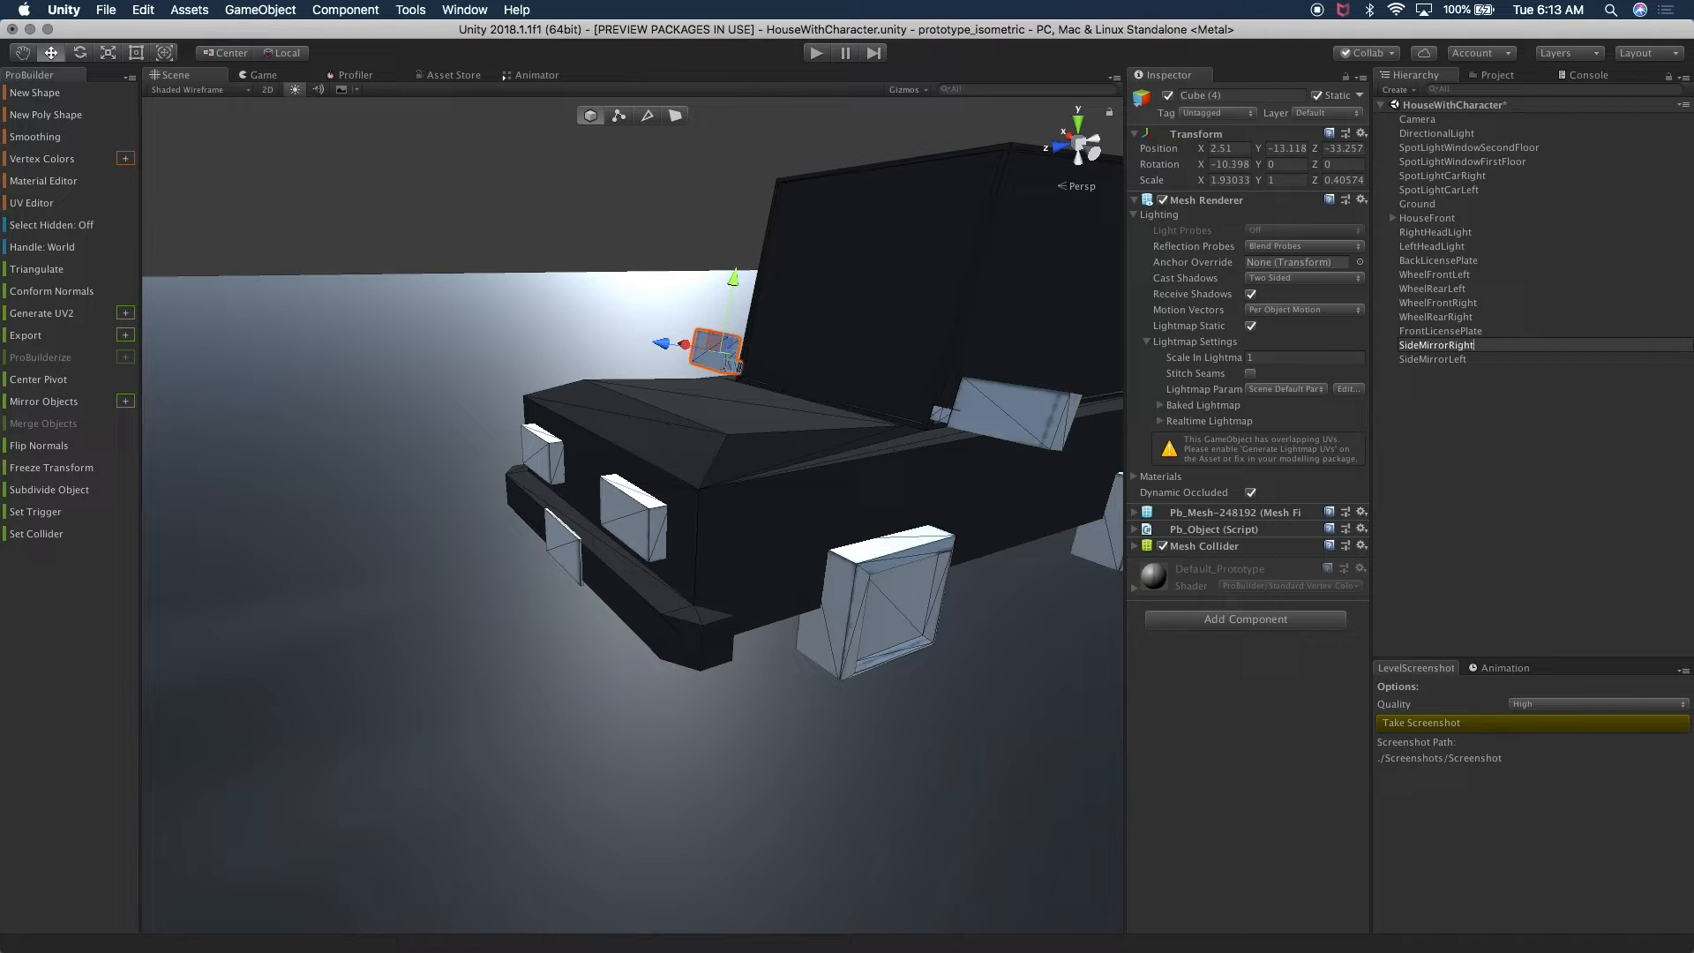
{"action": "key", "text": "Return"}
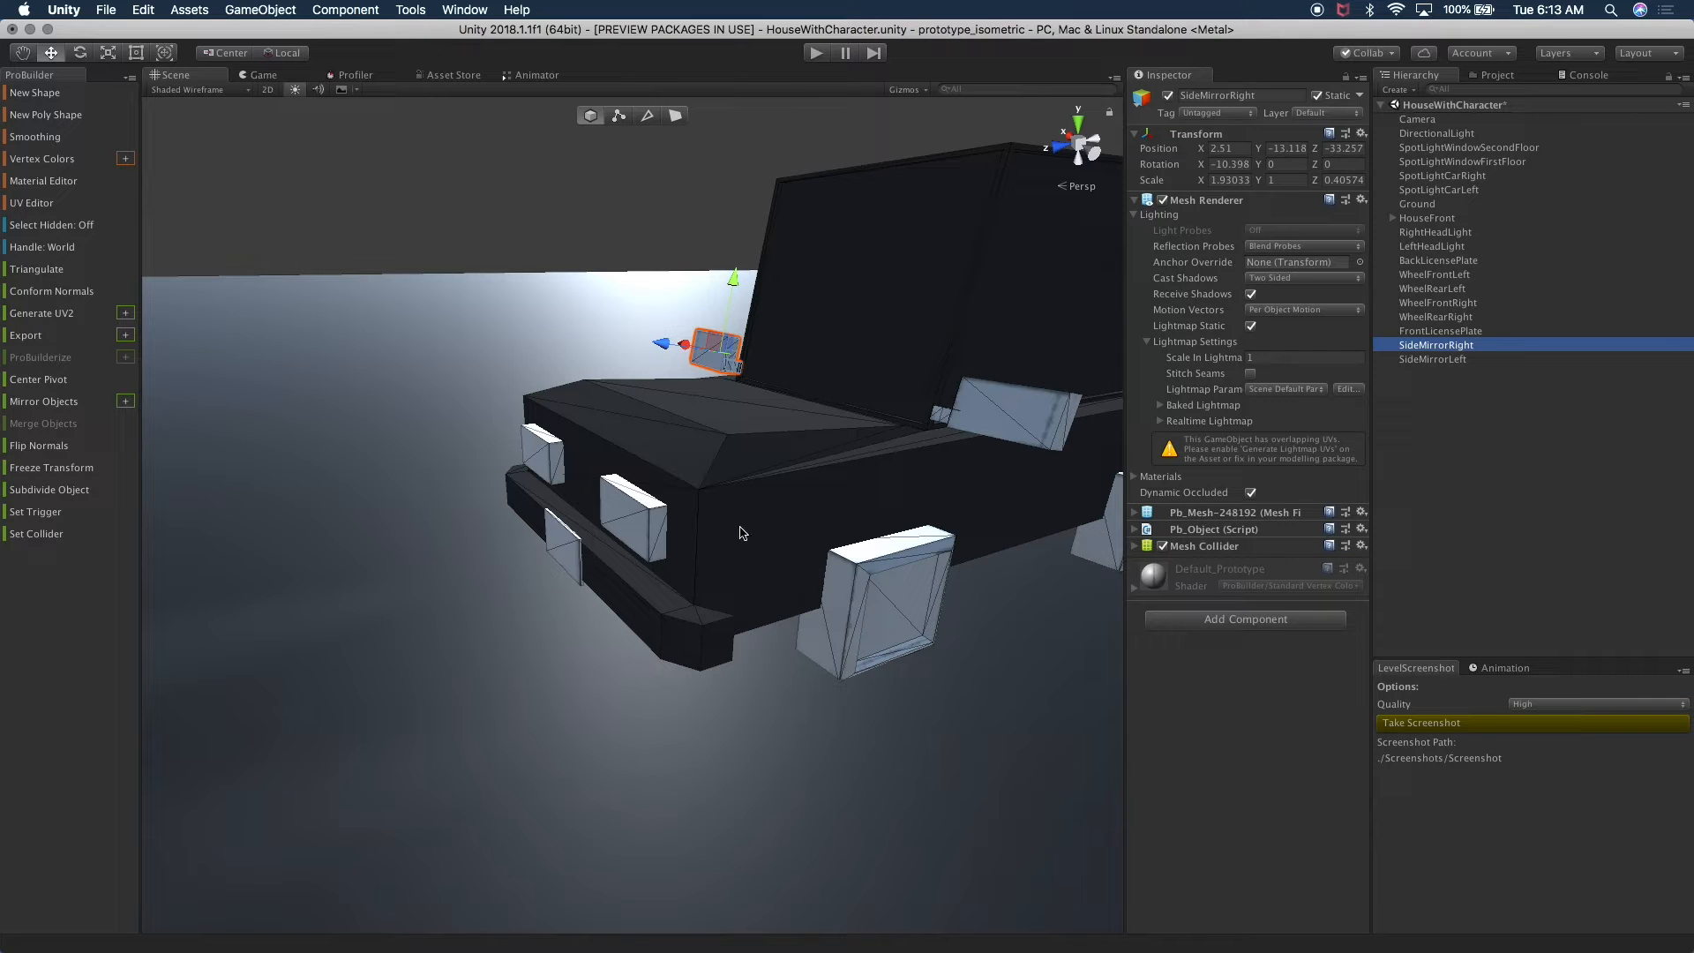
- Examine how the front license plate sits on the bumper, and inspect the car body from several sides
{"action": "left_click_drag", "start_coordinate": [756, 418], "coordinate": [697, 445], "text": "alt"}
{"action": "left_click", "coordinate": [512, 562]}
{"action": "key", "text": "f"}
{"action": "left_click_drag", "start_coordinate": [534, 563], "coordinate": [572, 521], "text": "alt"}
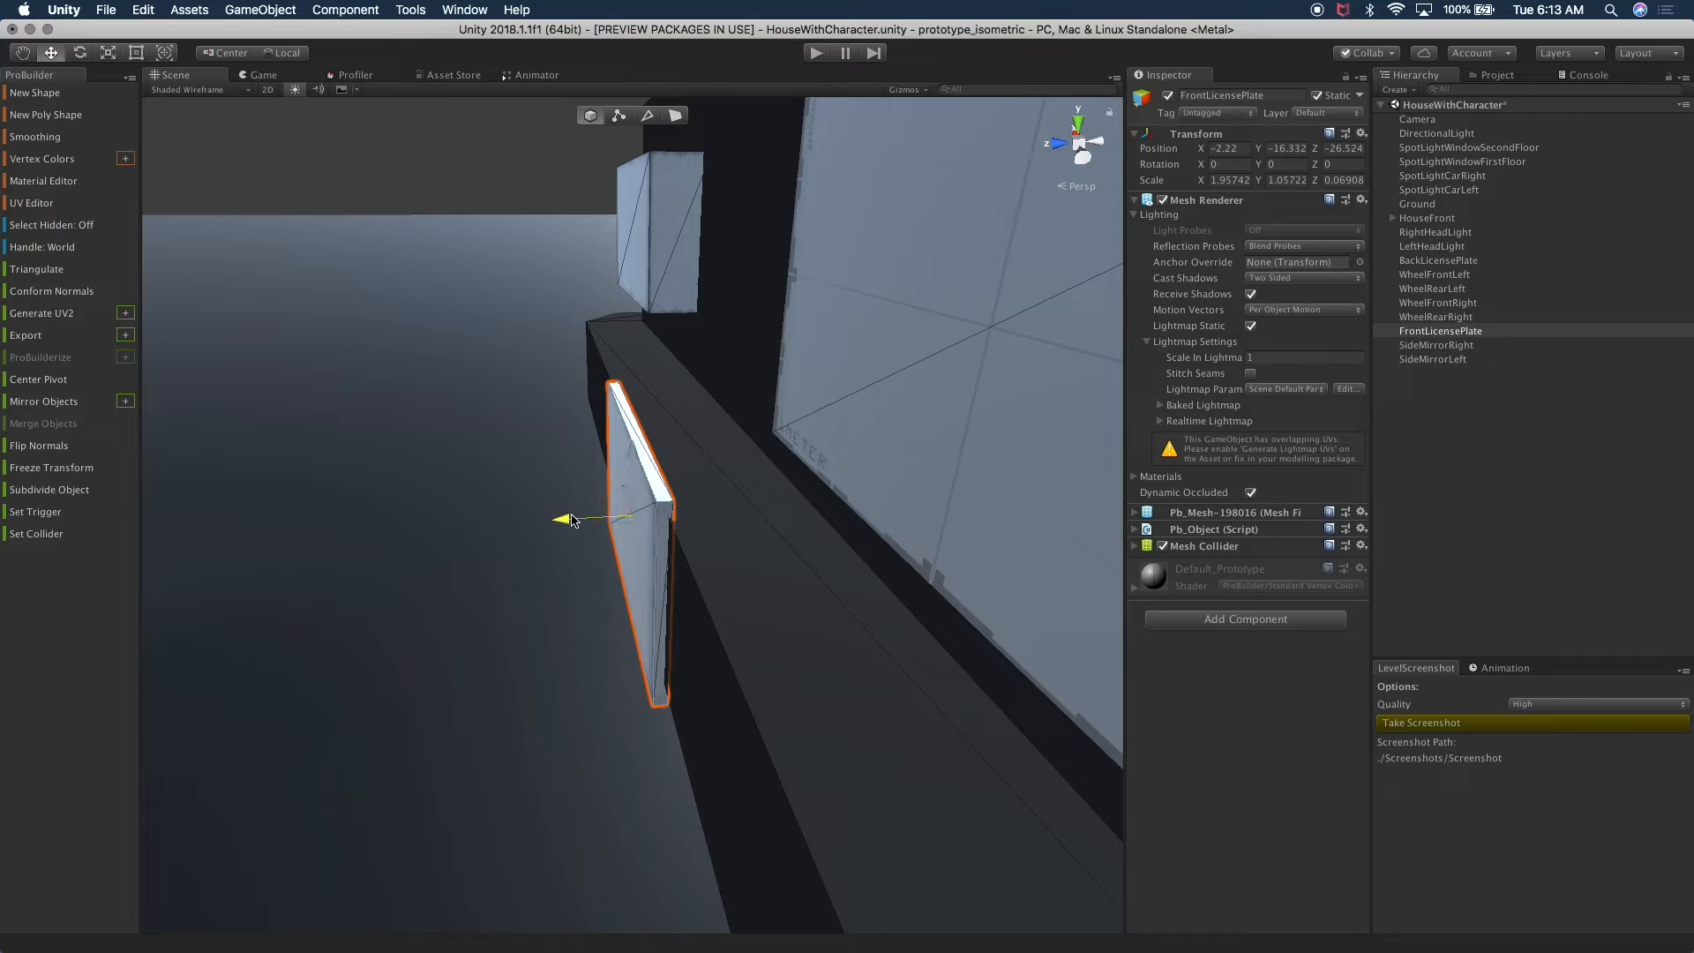
{"action": "left_click", "coordinate": [522, 695]}
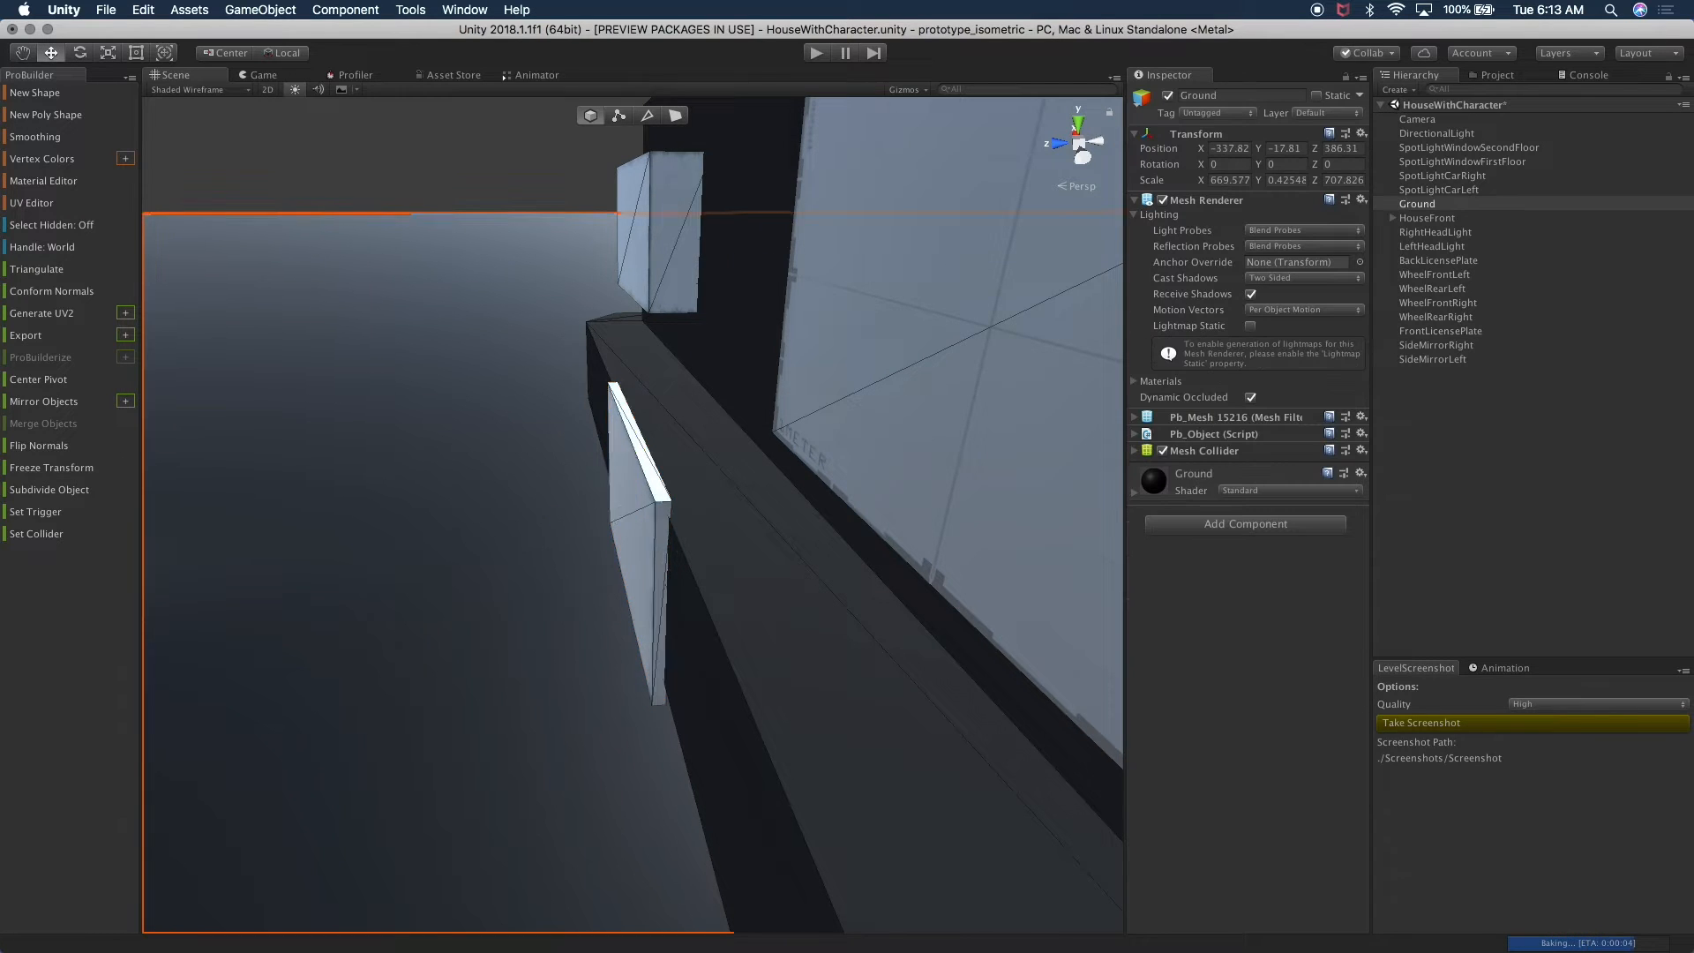
{"action": "scroll", "coordinate": [737, 544], "scroll_direction": "down", "scroll_amount": 10}
{"action": "left_click_drag", "start_coordinate": [756, 488], "coordinate": [1068, 467], "text": "alt"}
{"action": "left_click_drag", "start_coordinate": [700, 563], "coordinate": [949, 504], "text": "alt"}
{"action": "scroll", "coordinate": [949, 505], "scroll_direction": "up", "scroll_amount": 5}
{"action": "middle_click_drag", "start_coordinate": [530, 565], "coordinate": [913, 529]}
{"action": "left_click", "coordinate": [708, 514]}
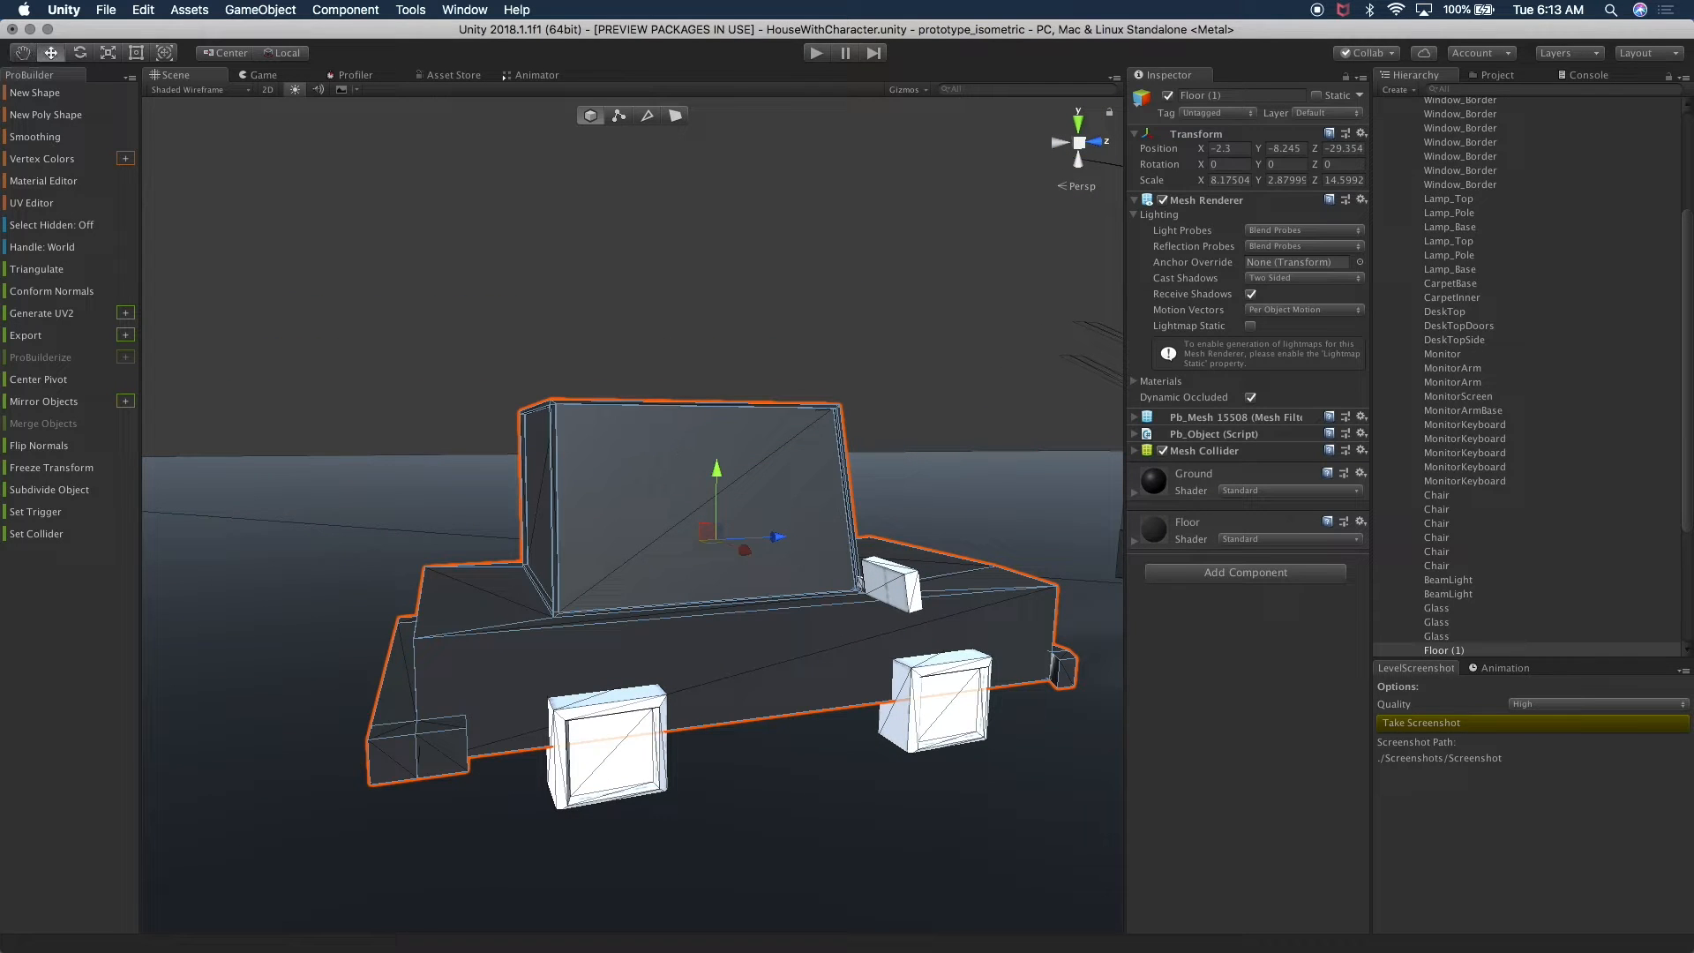
{"action": "left_click_drag", "start_coordinate": [835, 457], "coordinate": [555, 494], "text": "alt"}
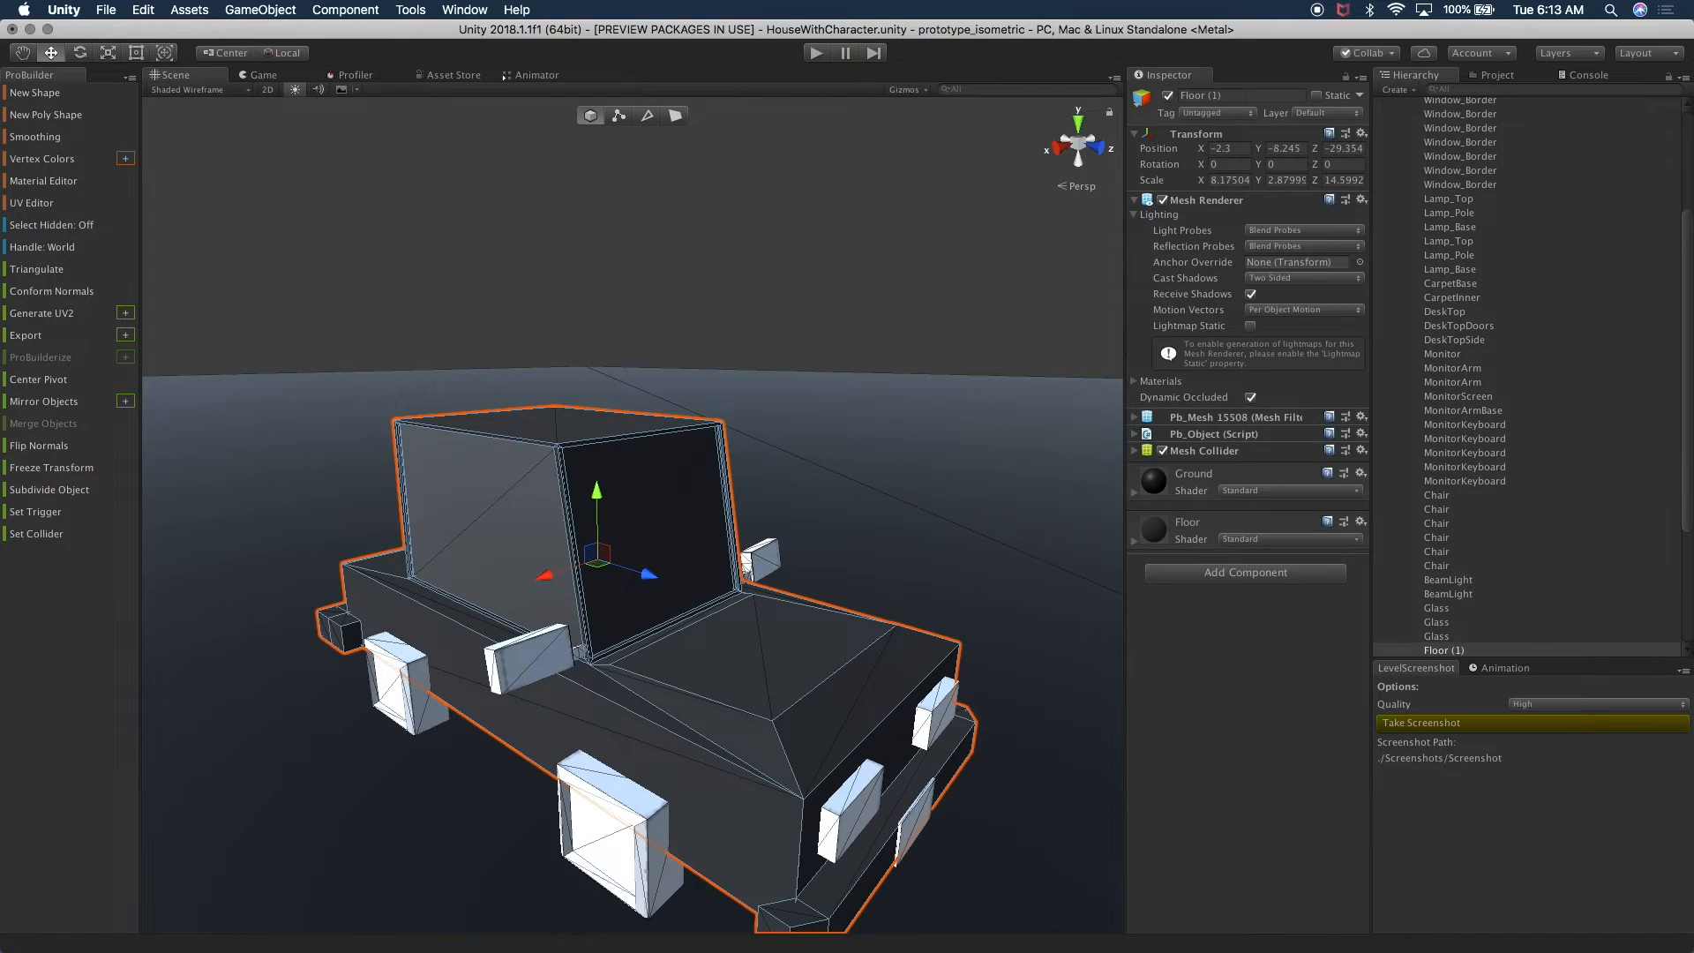
- Create a new material in the project's Assets > Materials folder
{"action": "left_click", "coordinate": [1491, 76]}
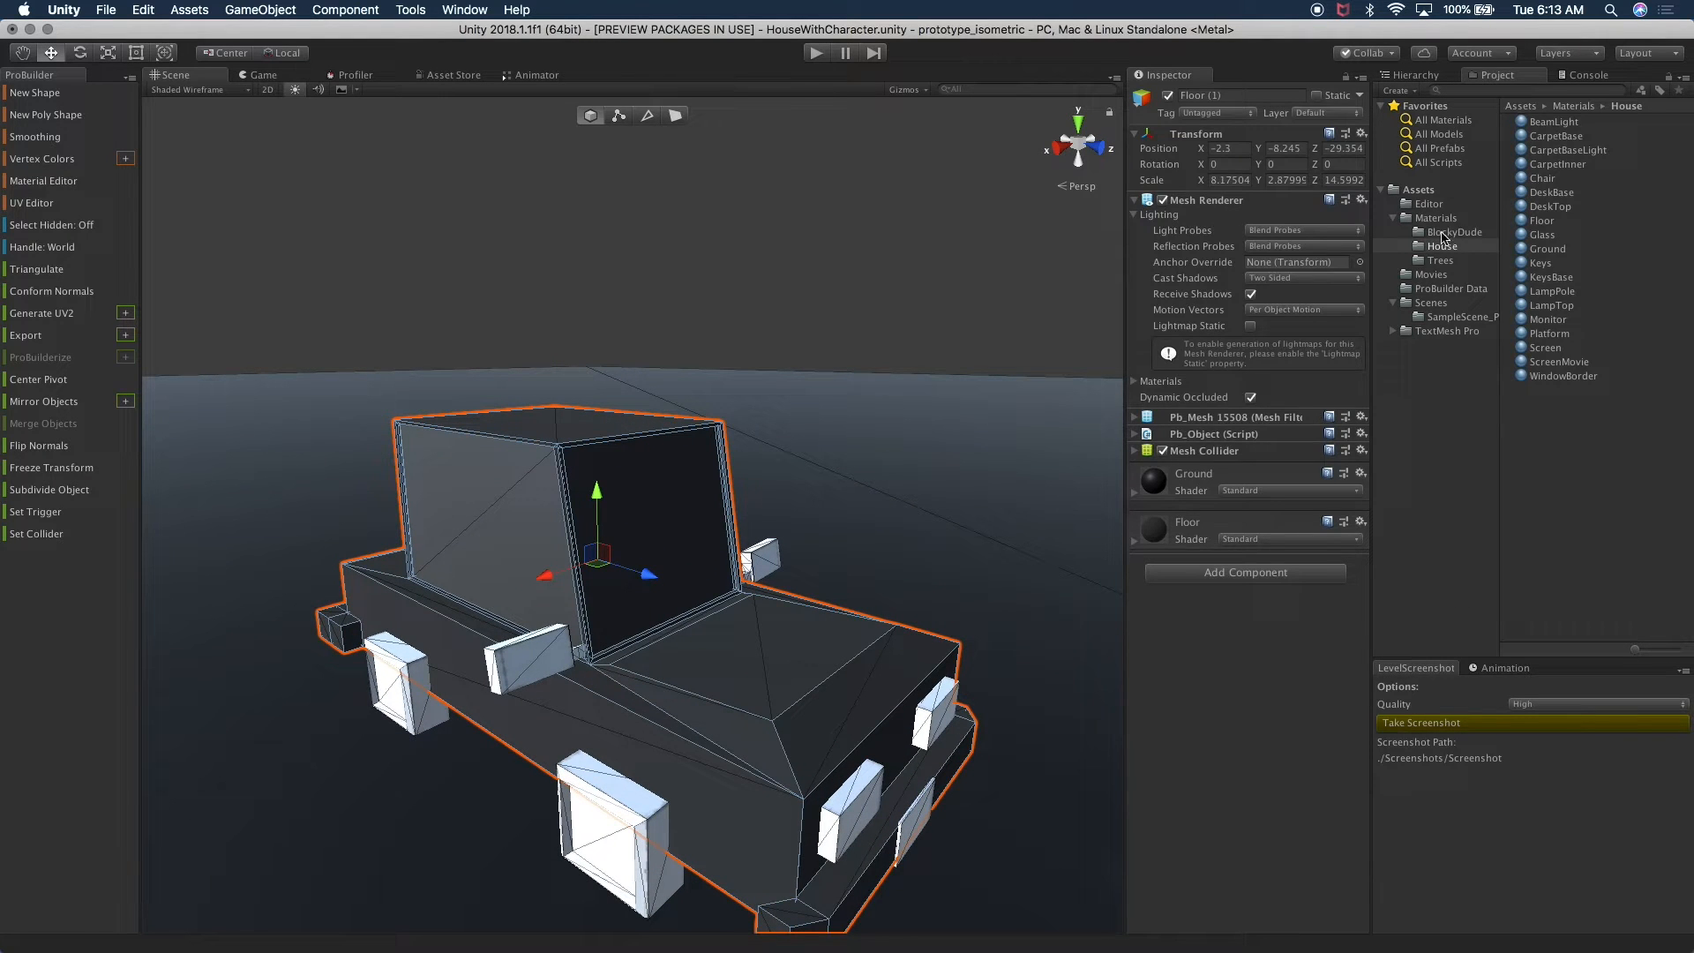
{"action": "left_click", "coordinate": [1404, 219]}
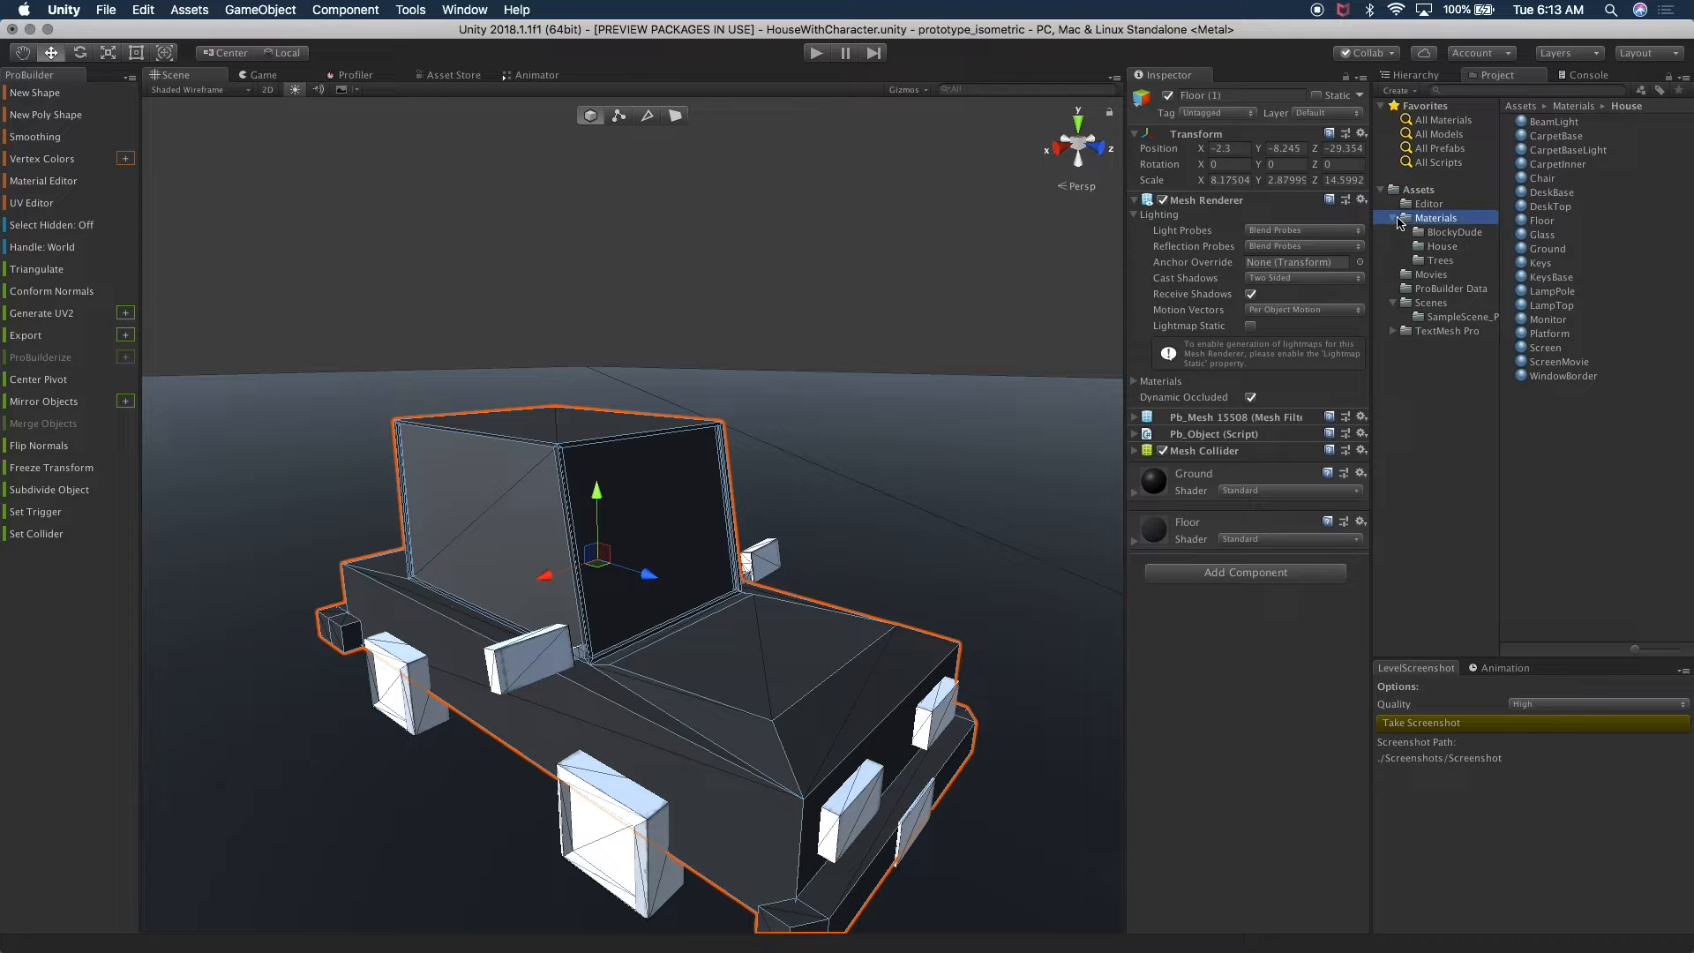
{"action": "left_click", "coordinate": [1395, 219]}
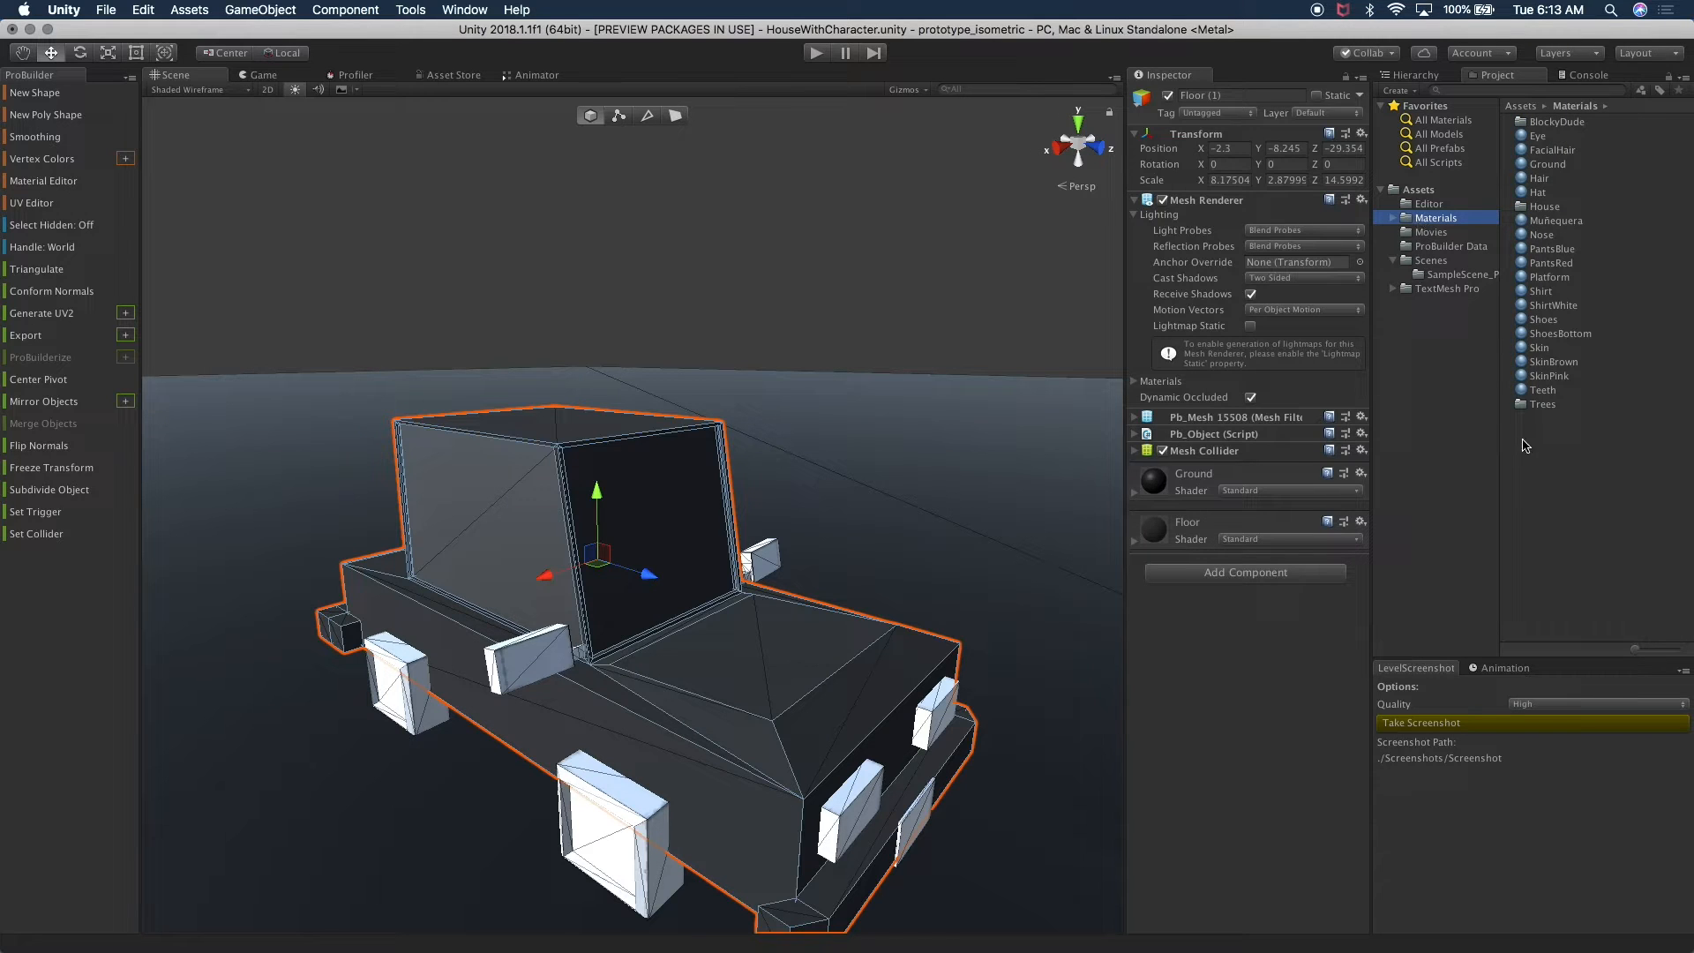
{"action": "left_click", "coordinate": [1562, 483]}
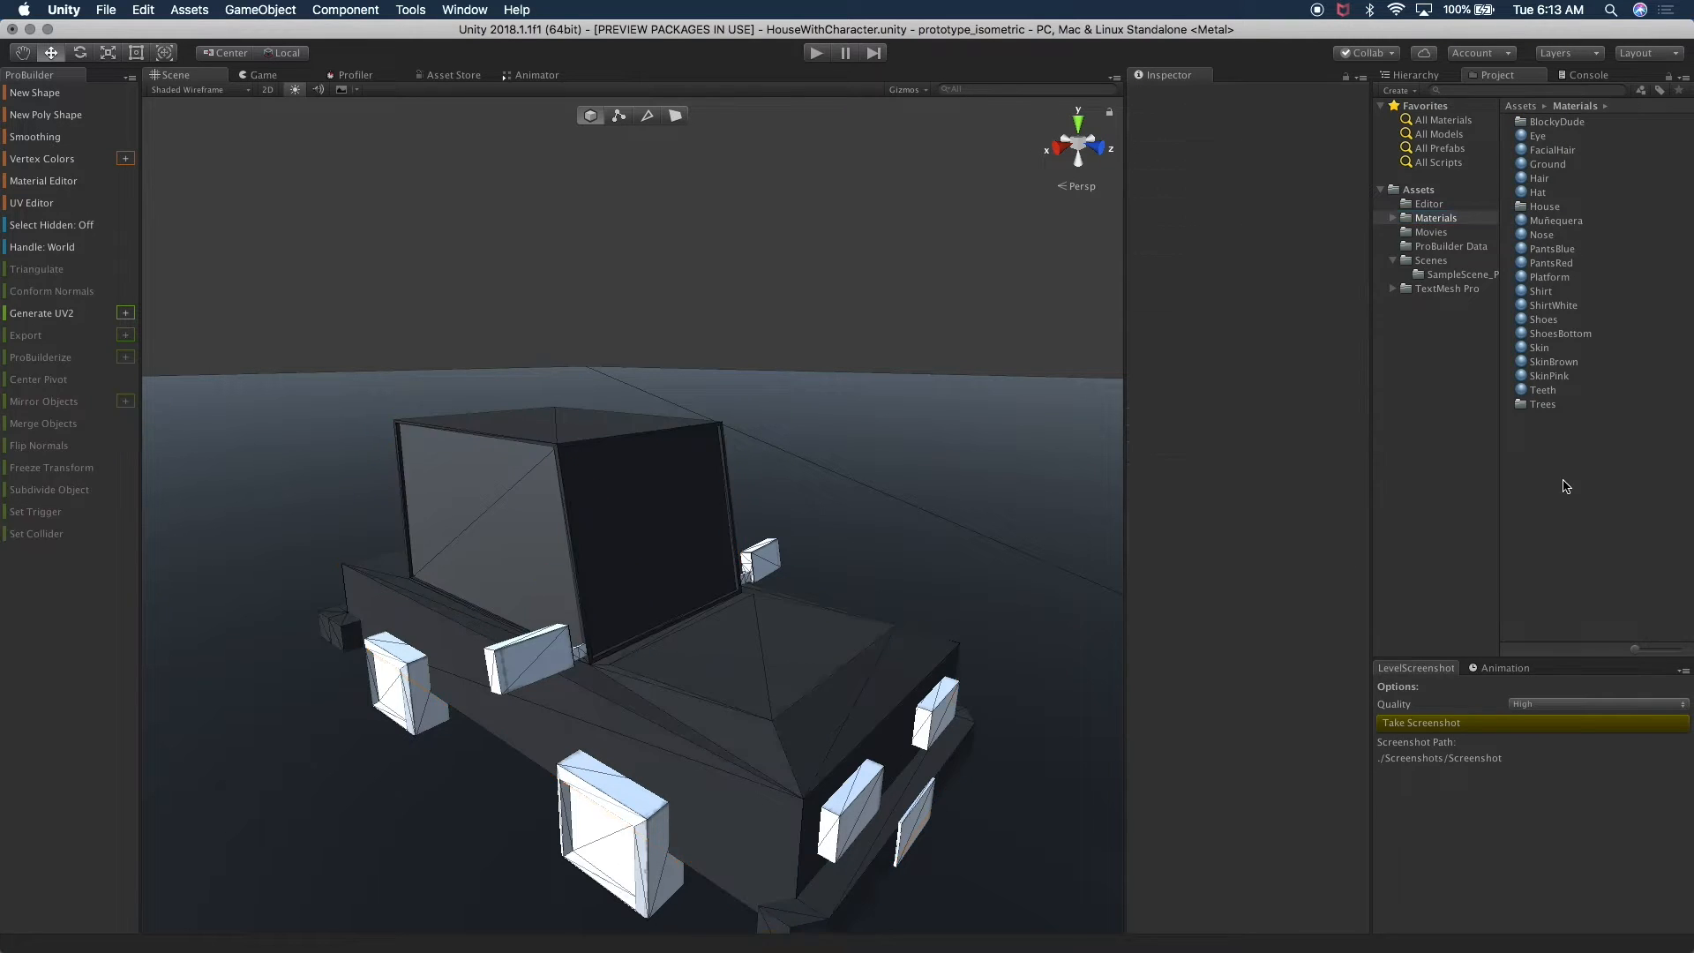
{"action": "right_click", "coordinate": [1368, 449]}
{"action": "mouse_move", "coordinate": [1543, 460]}
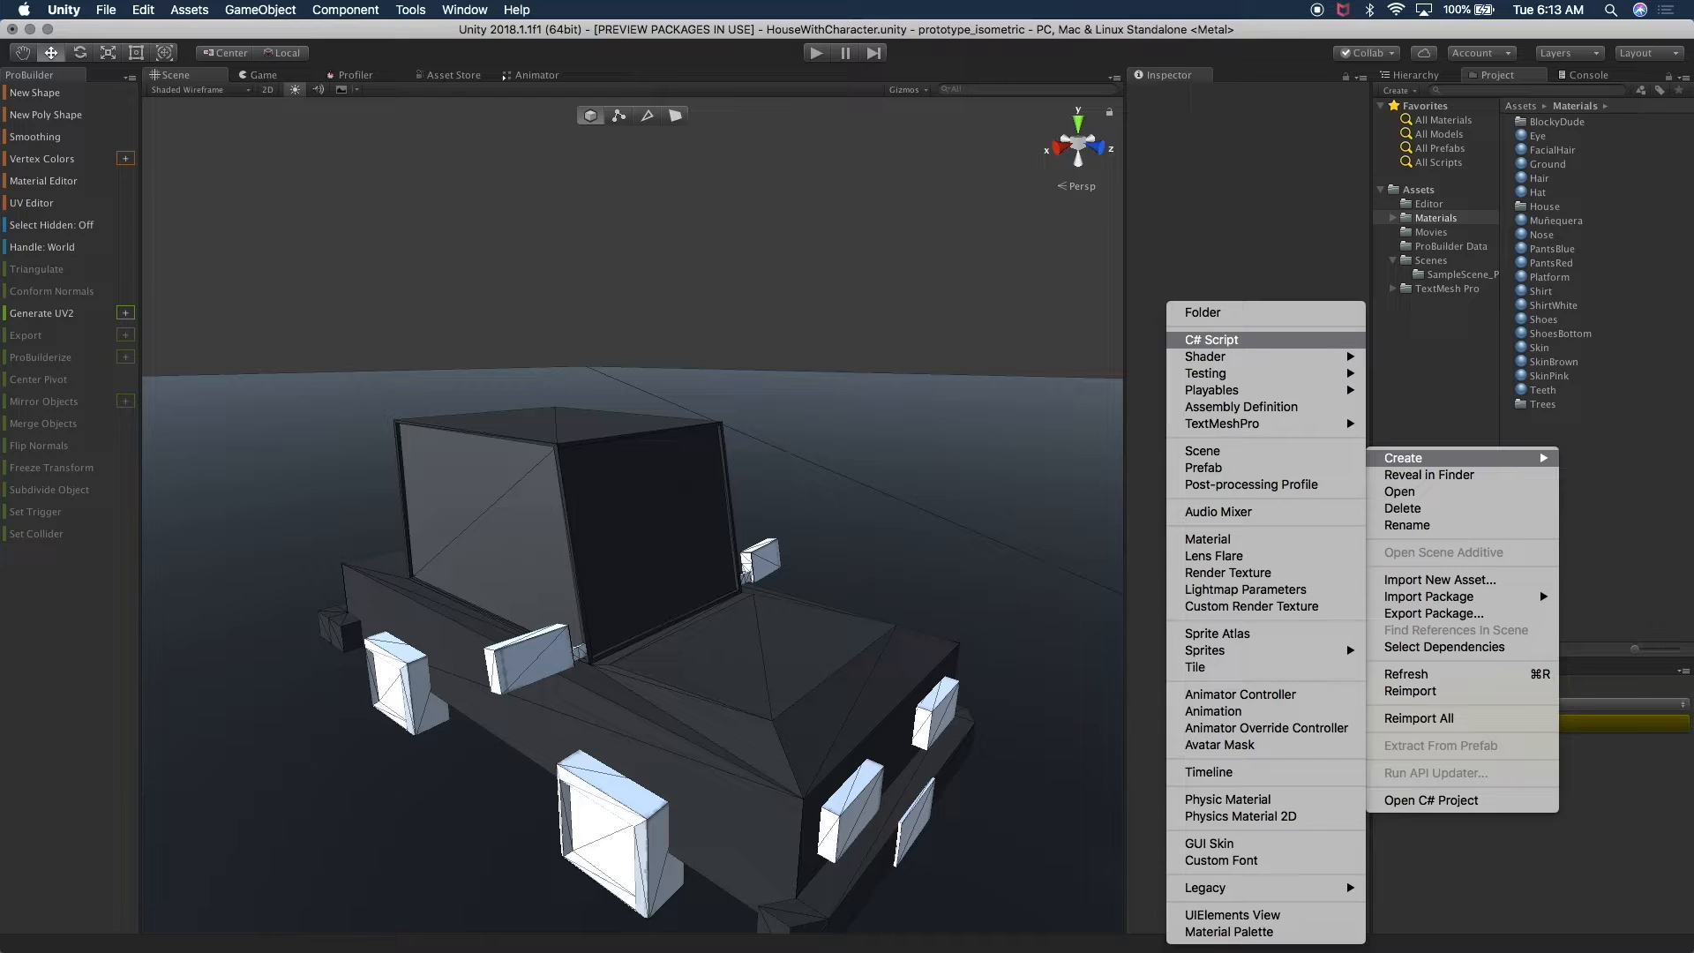
{"action": "left_click", "coordinate": [1580, 442]}
{"action": "right_click", "coordinate": [1576, 448]}
{"action": "mouse_move", "coordinate": [1573, 450]}
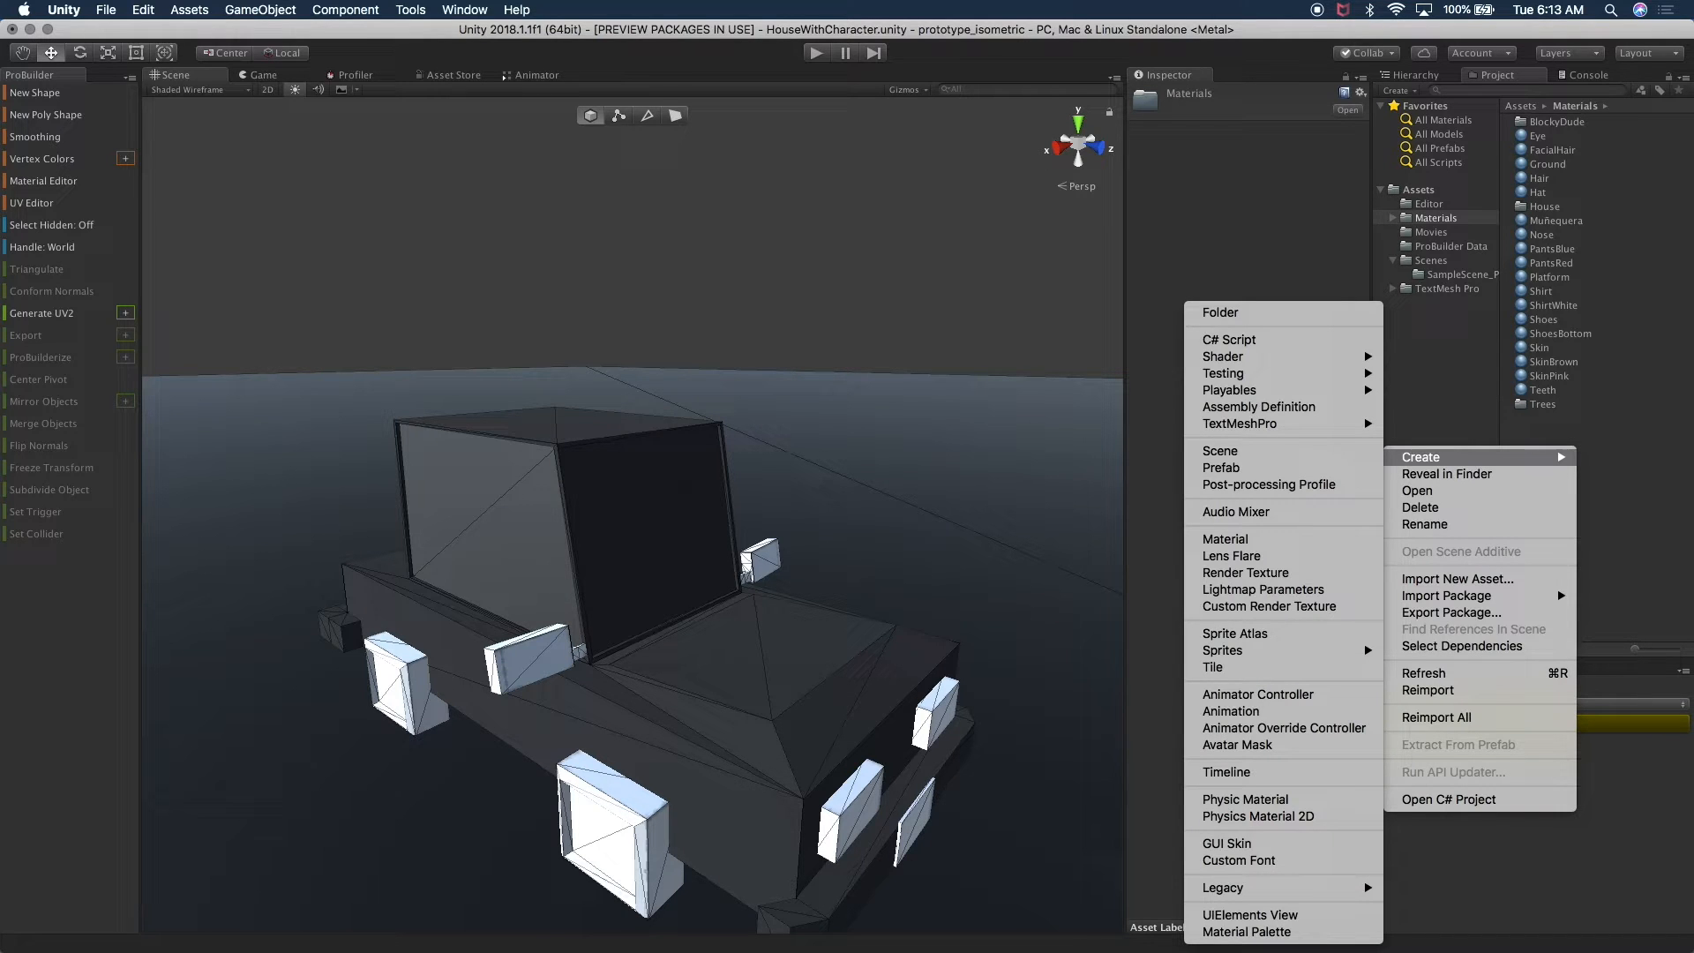
{"action": "left_click", "coordinate": [1236, 540]}
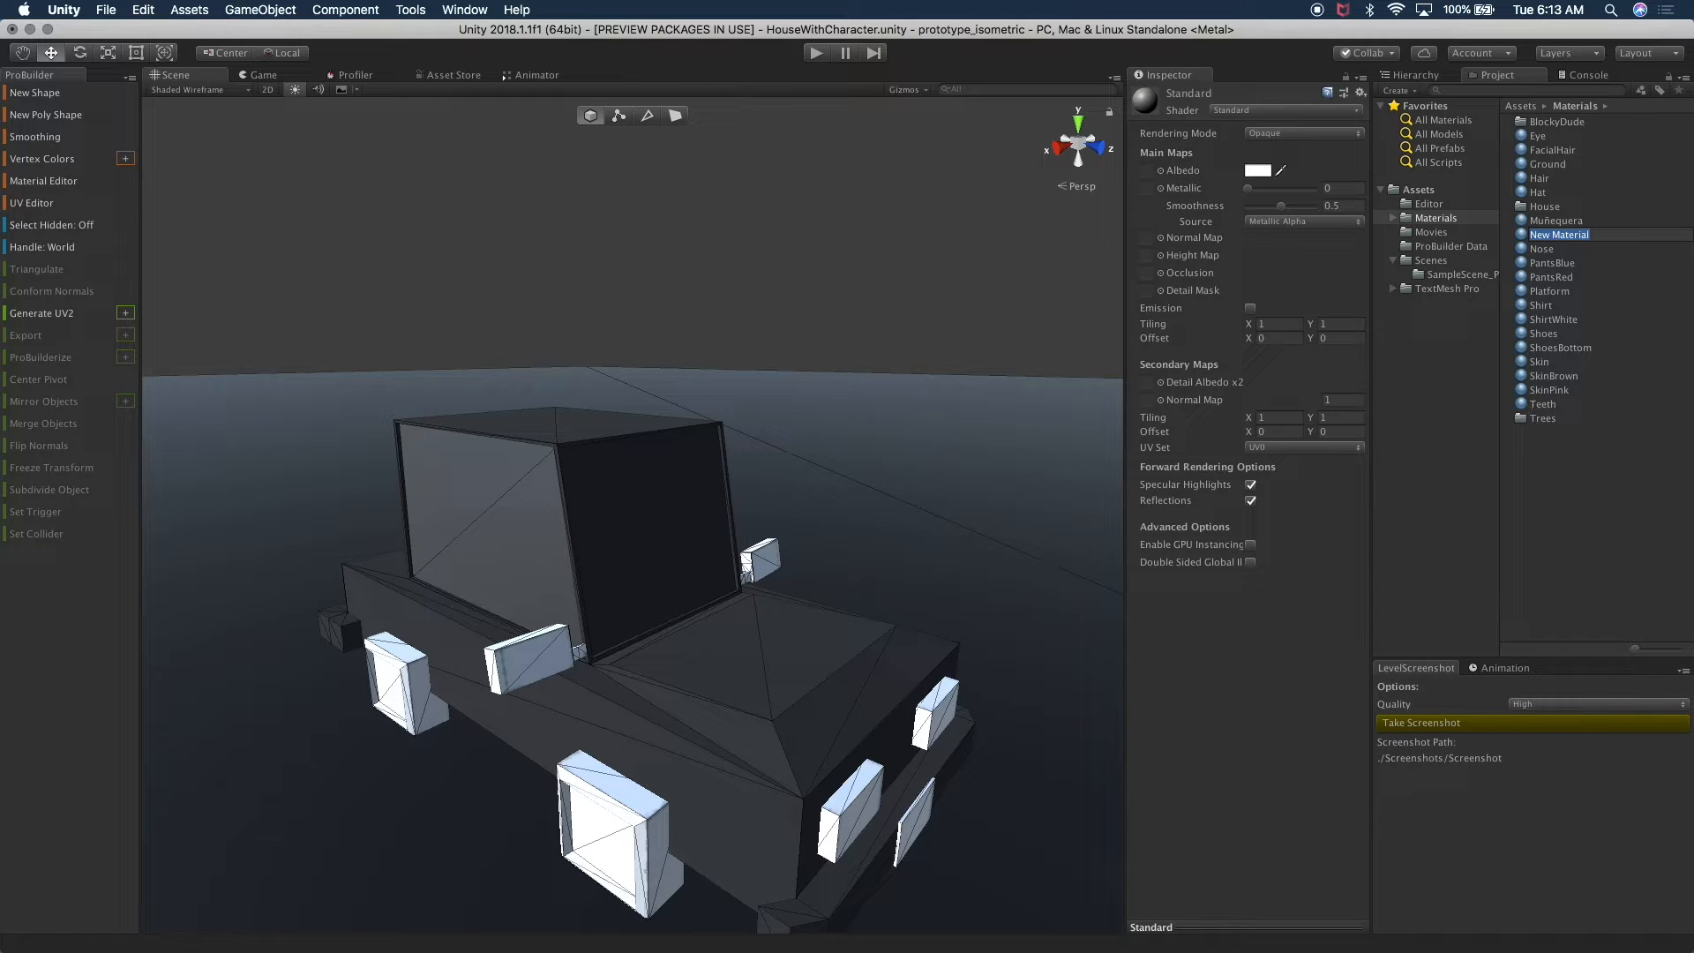
- Name the new material Windows and apply it to the window face on the car's right side
{"action": "type", "text": "Windows"}
{"action": "key", "text": "Return"}
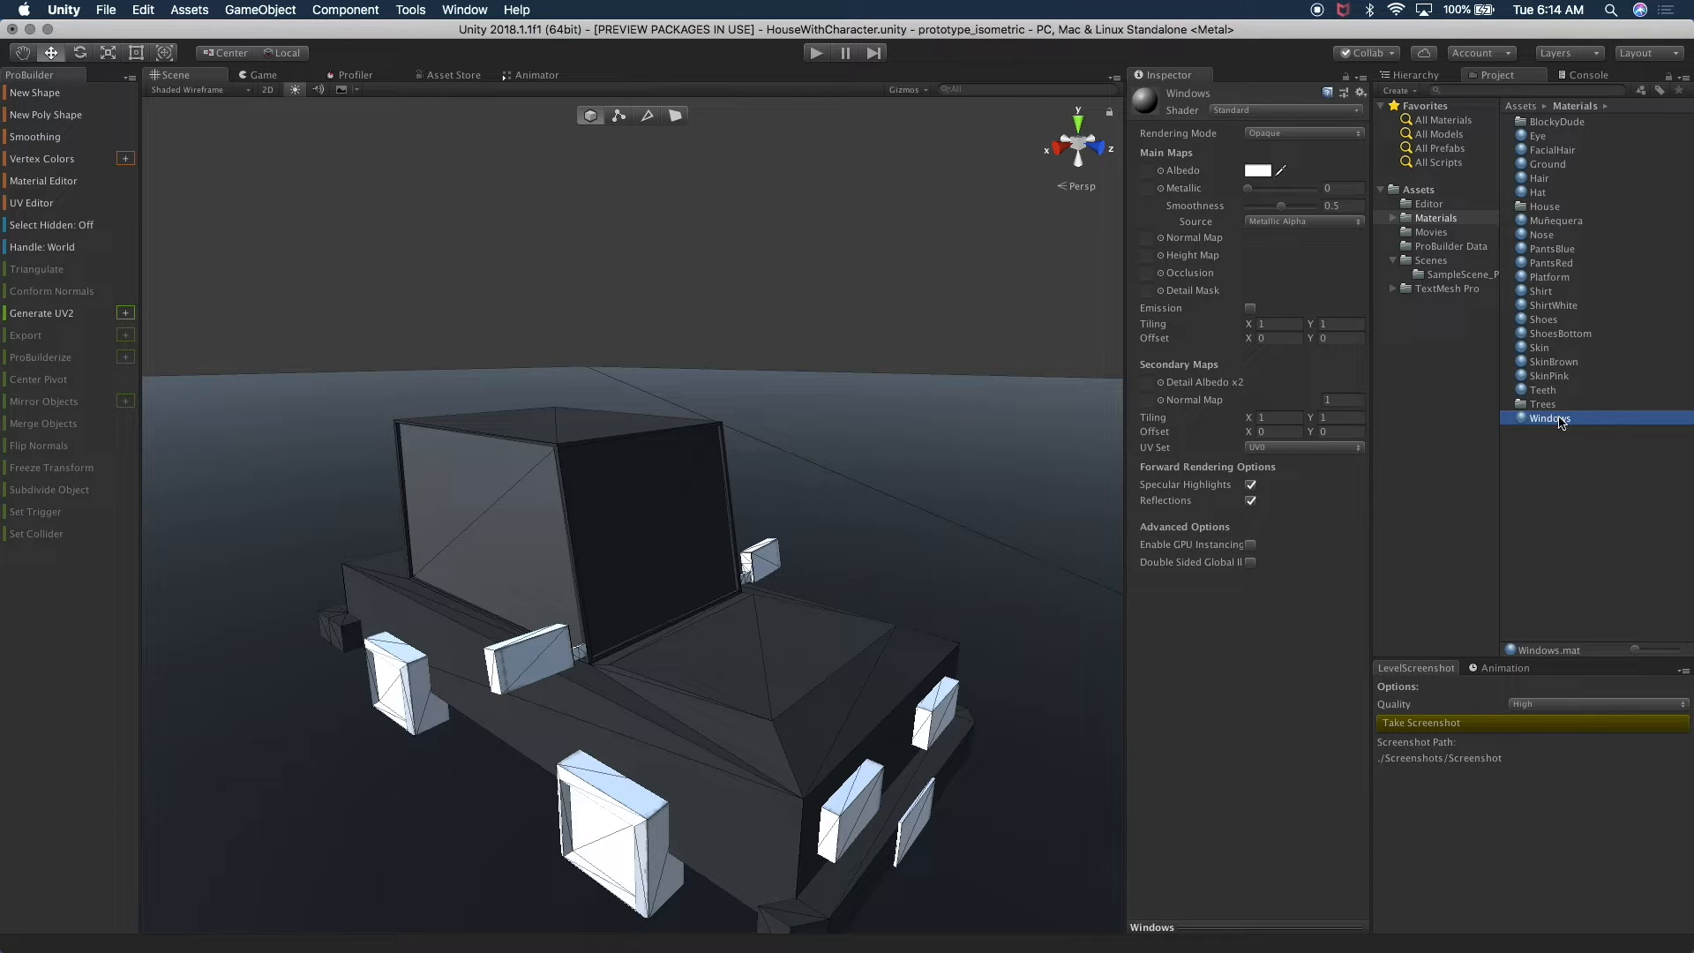
{"action": "left_click_drag", "start_coordinate": [587, 542], "coordinate": [909, 540], "text": "alt"}
{"action": "left_click", "coordinate": [697, 507]}
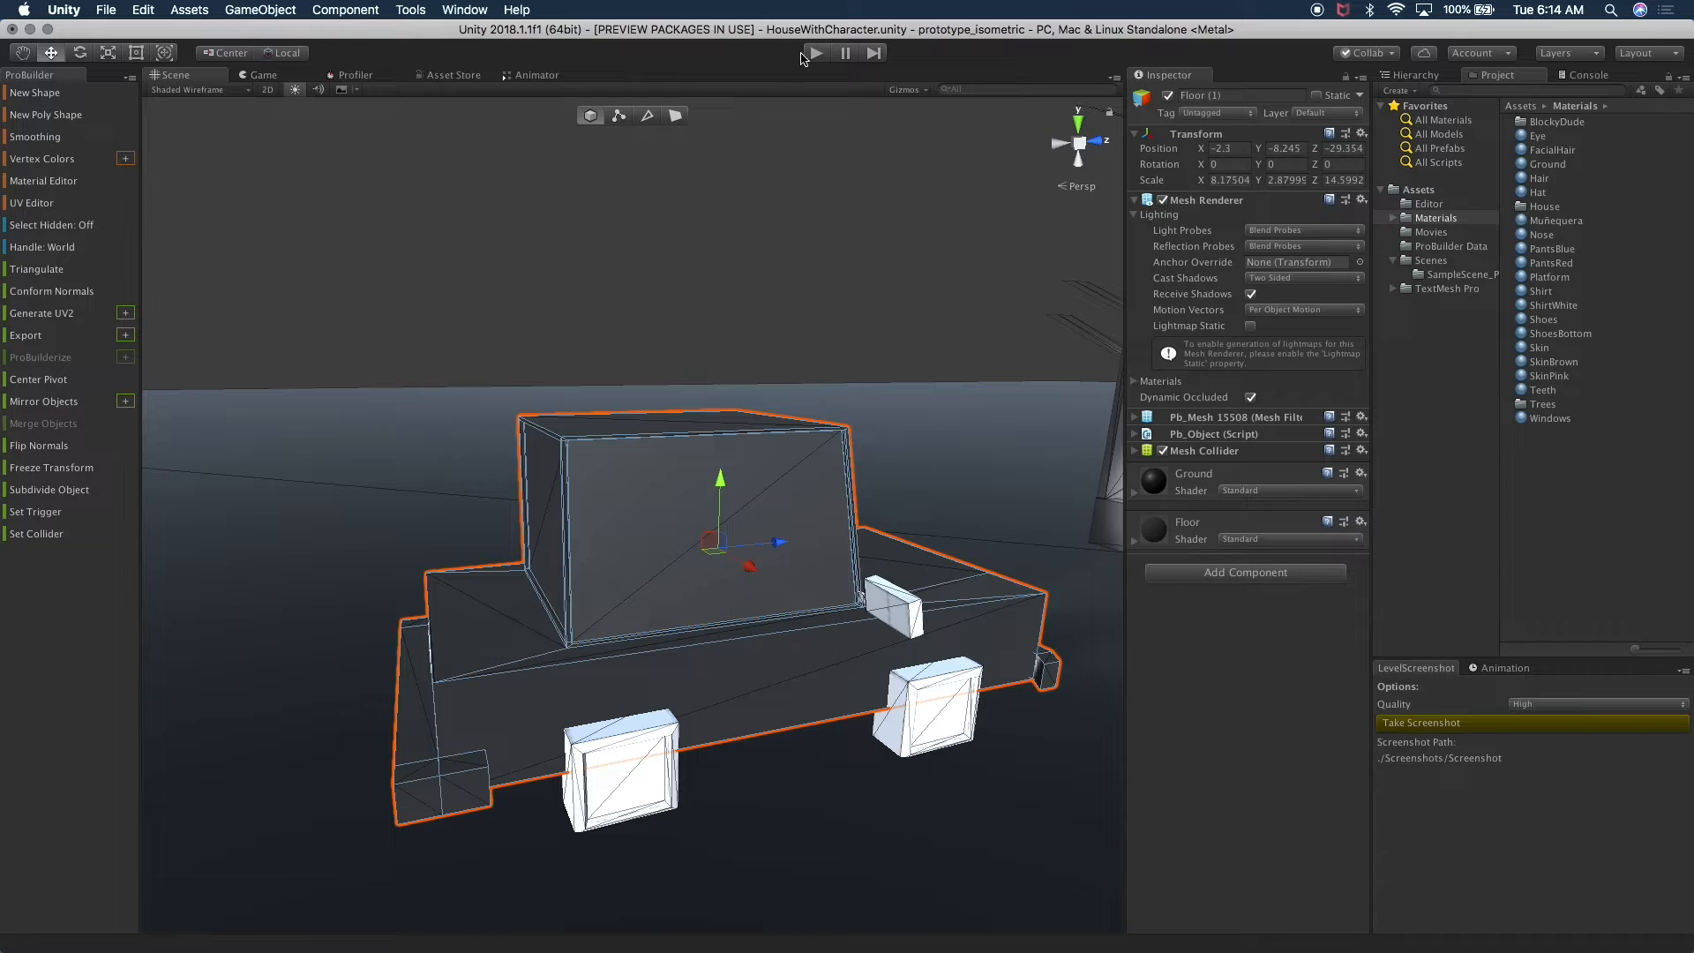
{"action": "left_click", "coordinate": [675, 115]}
{"action": "left_click", "coordinate": [663, 535]}
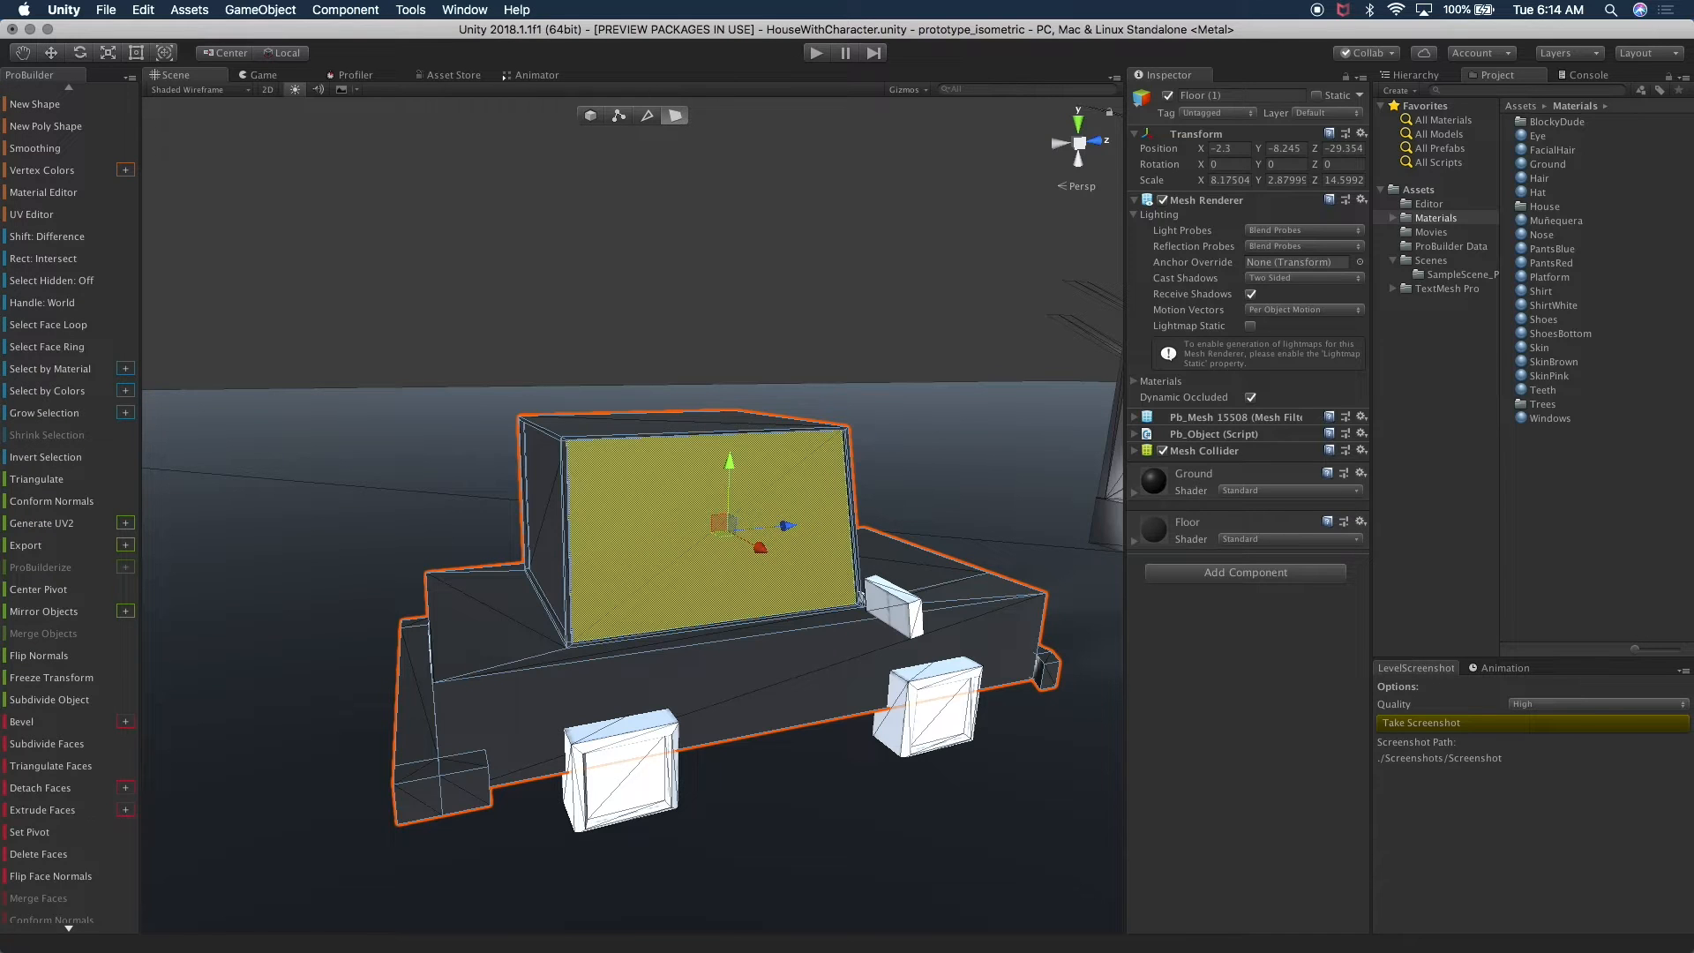
{"action": "left_click_drag", "start_coordinate": [1550, 418], "coordinate": [739, 519]}
- Apply the Windows material to the rear window face of the car's cabin
{"action": "left_click_drag", "start_coordinate": [543, 560], "coordinate": [829, 565], "text": "alt"}
{"action": "left_click_drag", "start_coordinate": [1542, 420], "coordinate": [700, 532]}
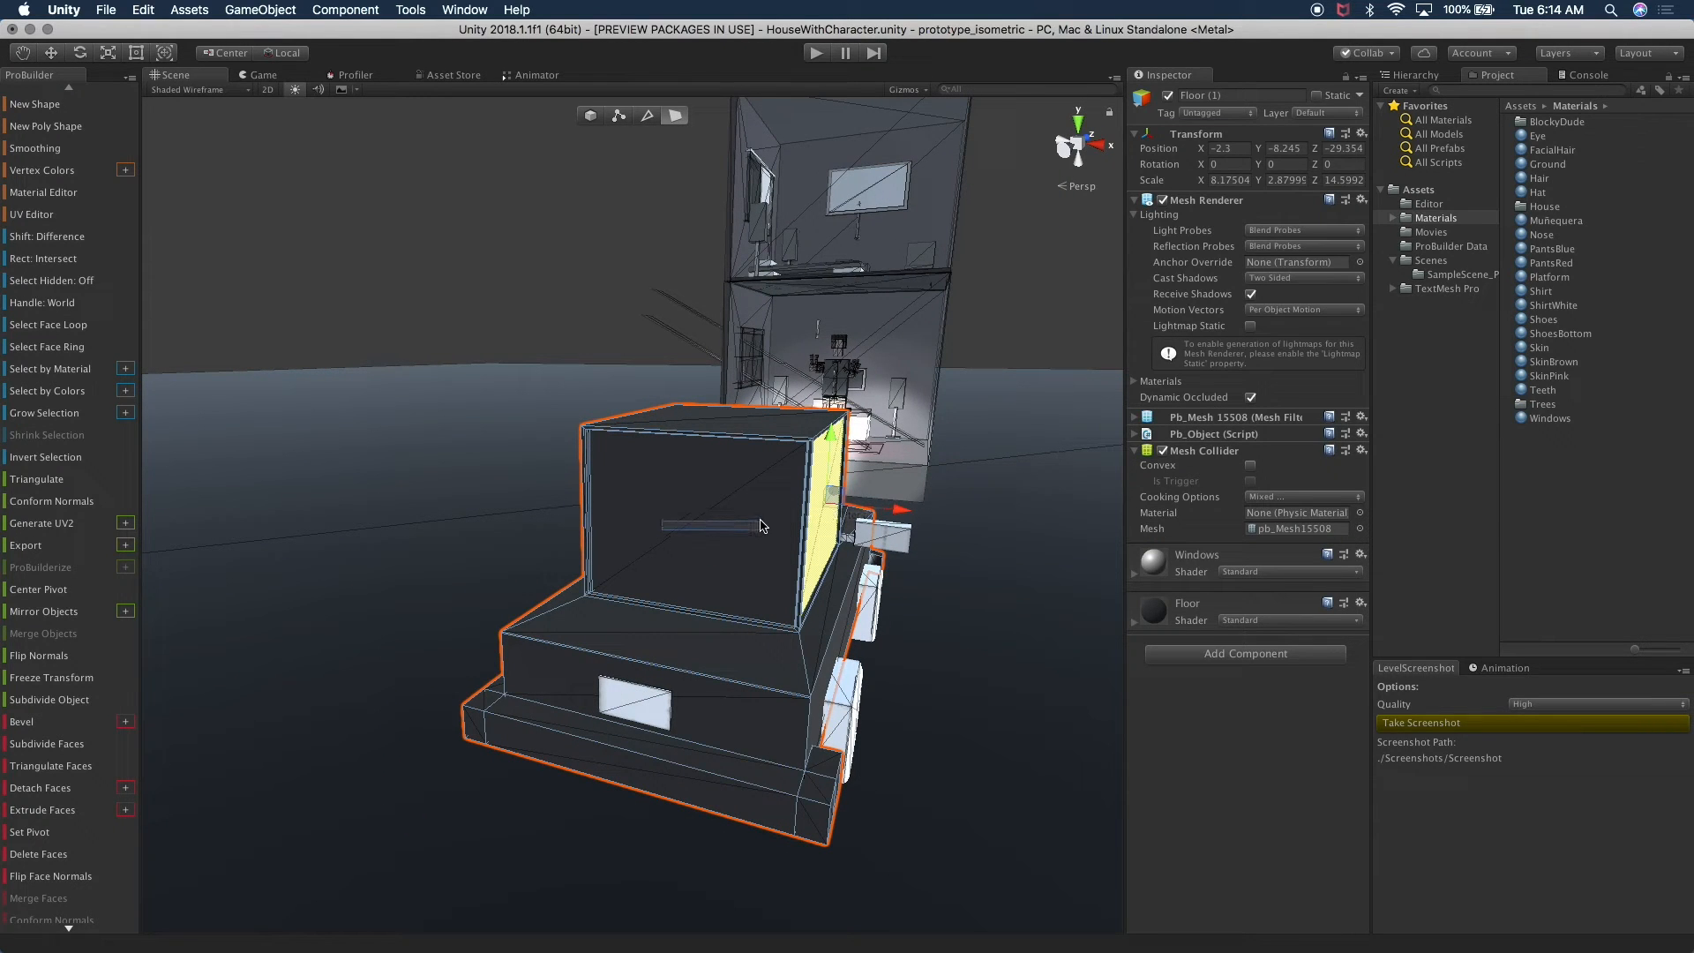
{"action": "left_click", "coordinate": [744, 519]}
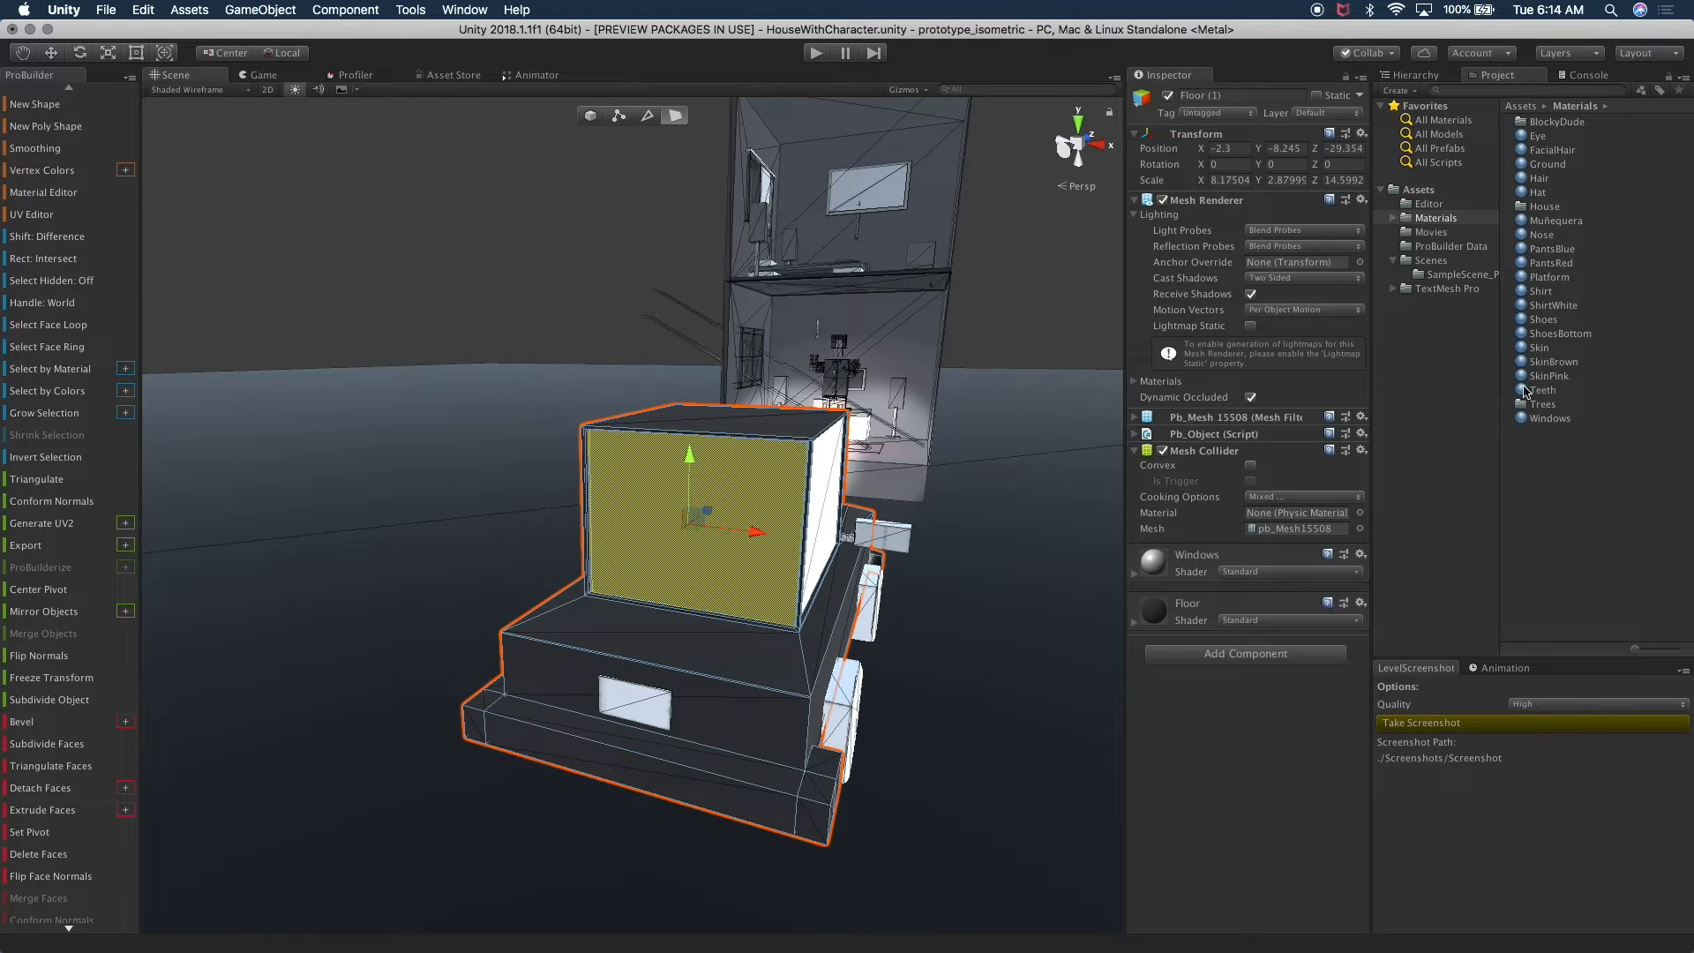
{"action": "left_click_drag", "start_coordinate": [1566, 418], "coordinate": [752, 531]}
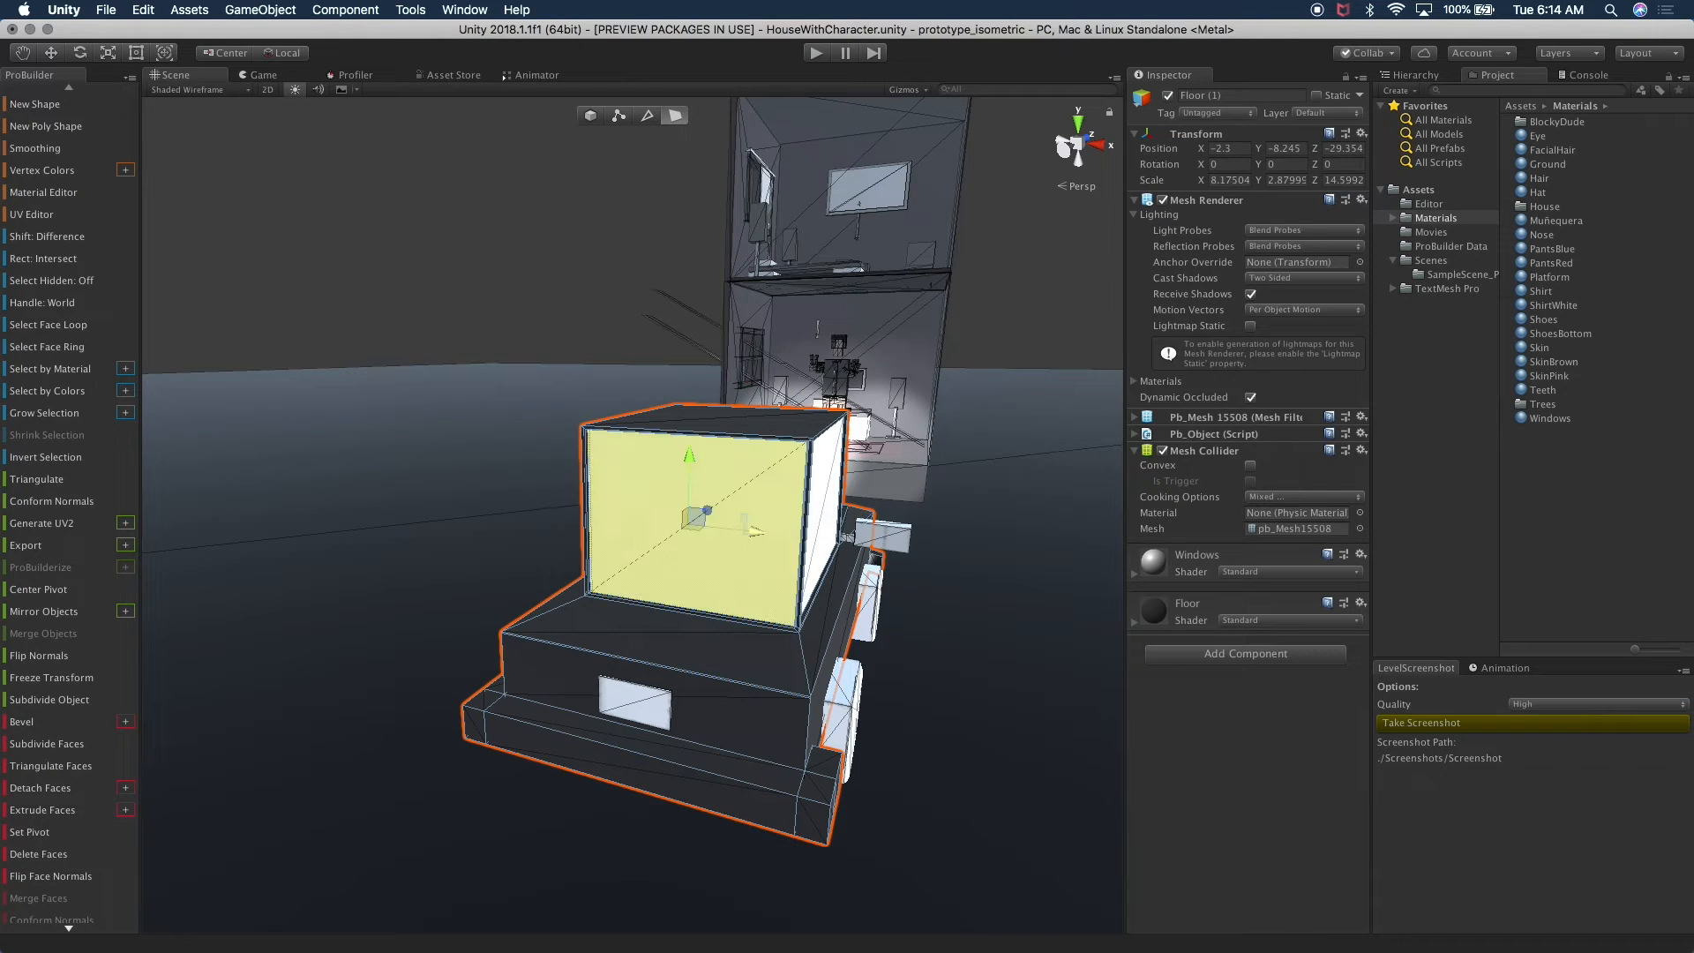
- Apply the Windows material to the window face on the car's left side
{"action": "left_click_drag", "start_coordinate": [627, 589], "coordinate": [769, 463], "text": "alt"}
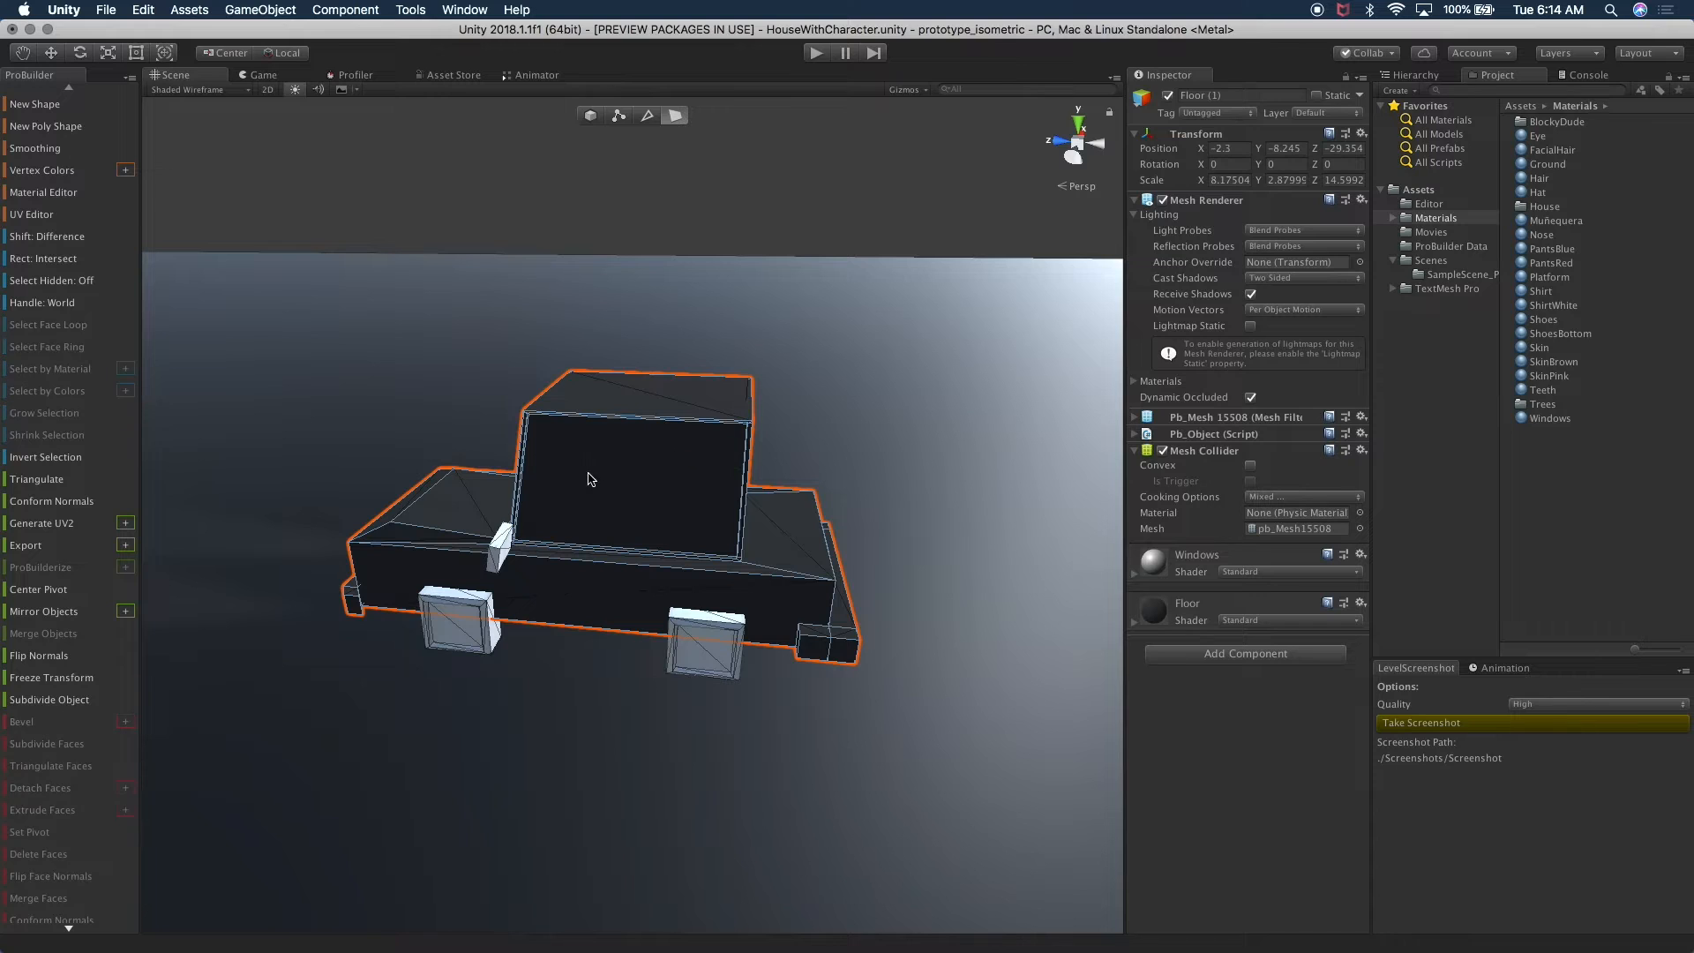
{"action": "middle_click_drag", "start_coordinate": [695, 428], "coordinate": [678, 512], "text": "alt"}
{"action": "left_click_drag", "start_coordinate": [757, 497], "coordinate": [940, 448], "text": "alt"}
{"action": "scroll", "coordinate": [741, 657], "scroll_direction": "up", "scroll_amount": 5}
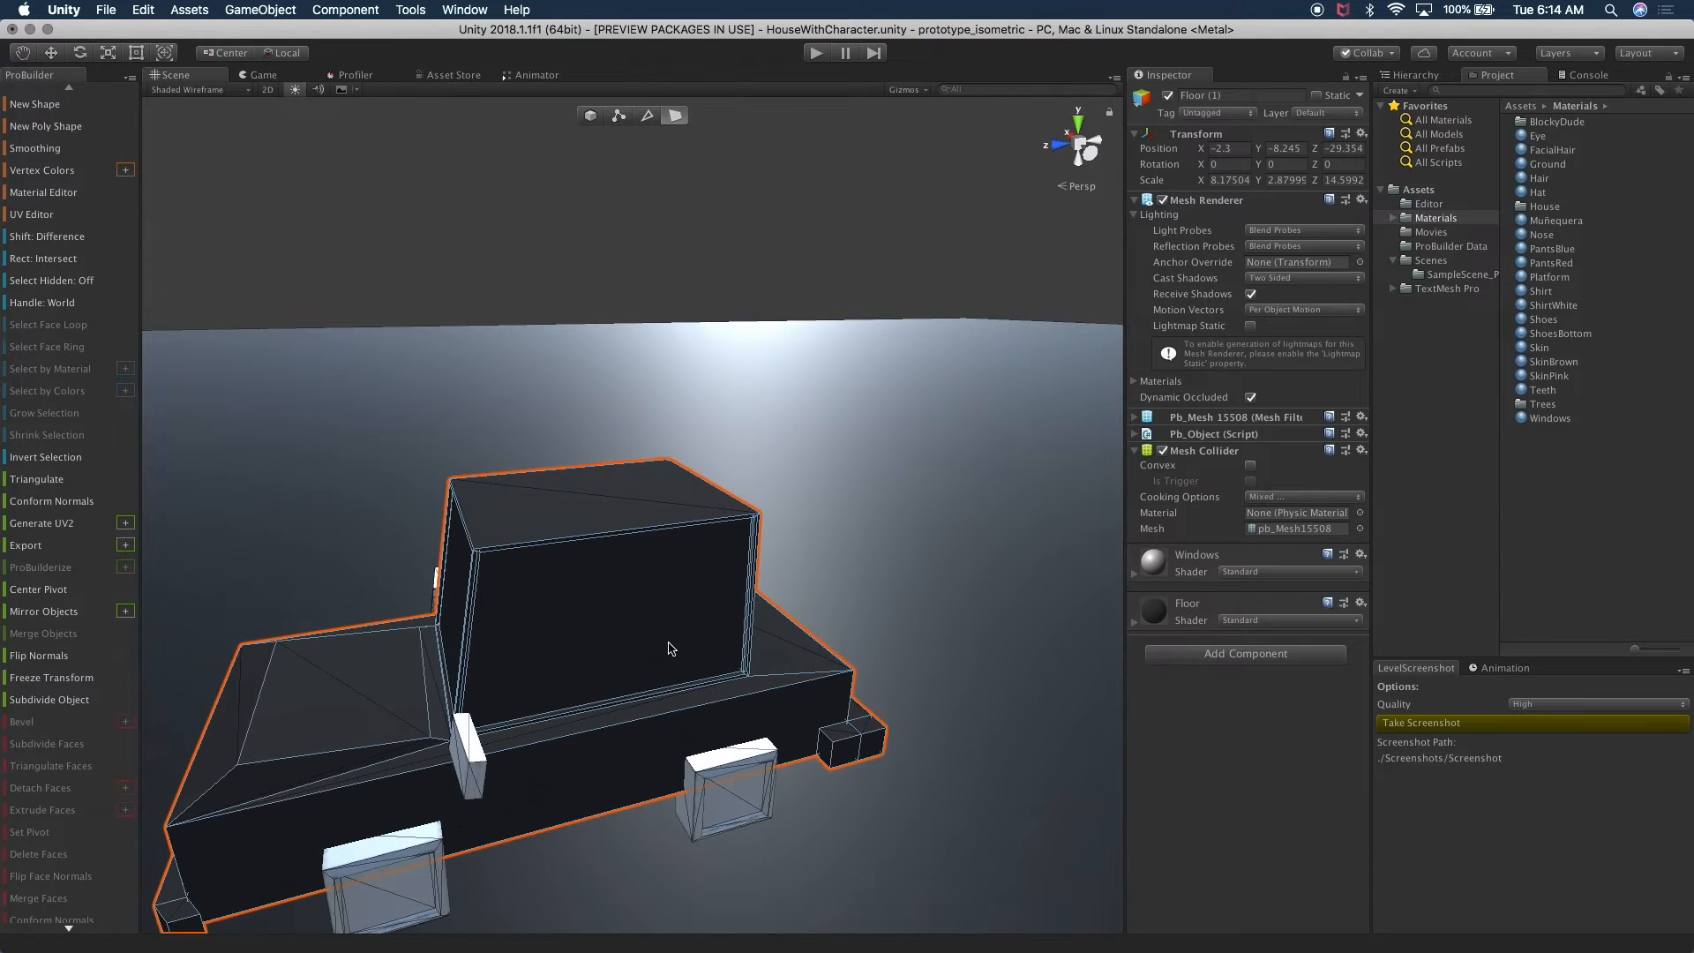
{"action": "left_click", "coordinate": [670, 647]}
{"action": "left_click_drag", "start_coordinate": [1573, 419], "coordinate": [640, 623]}
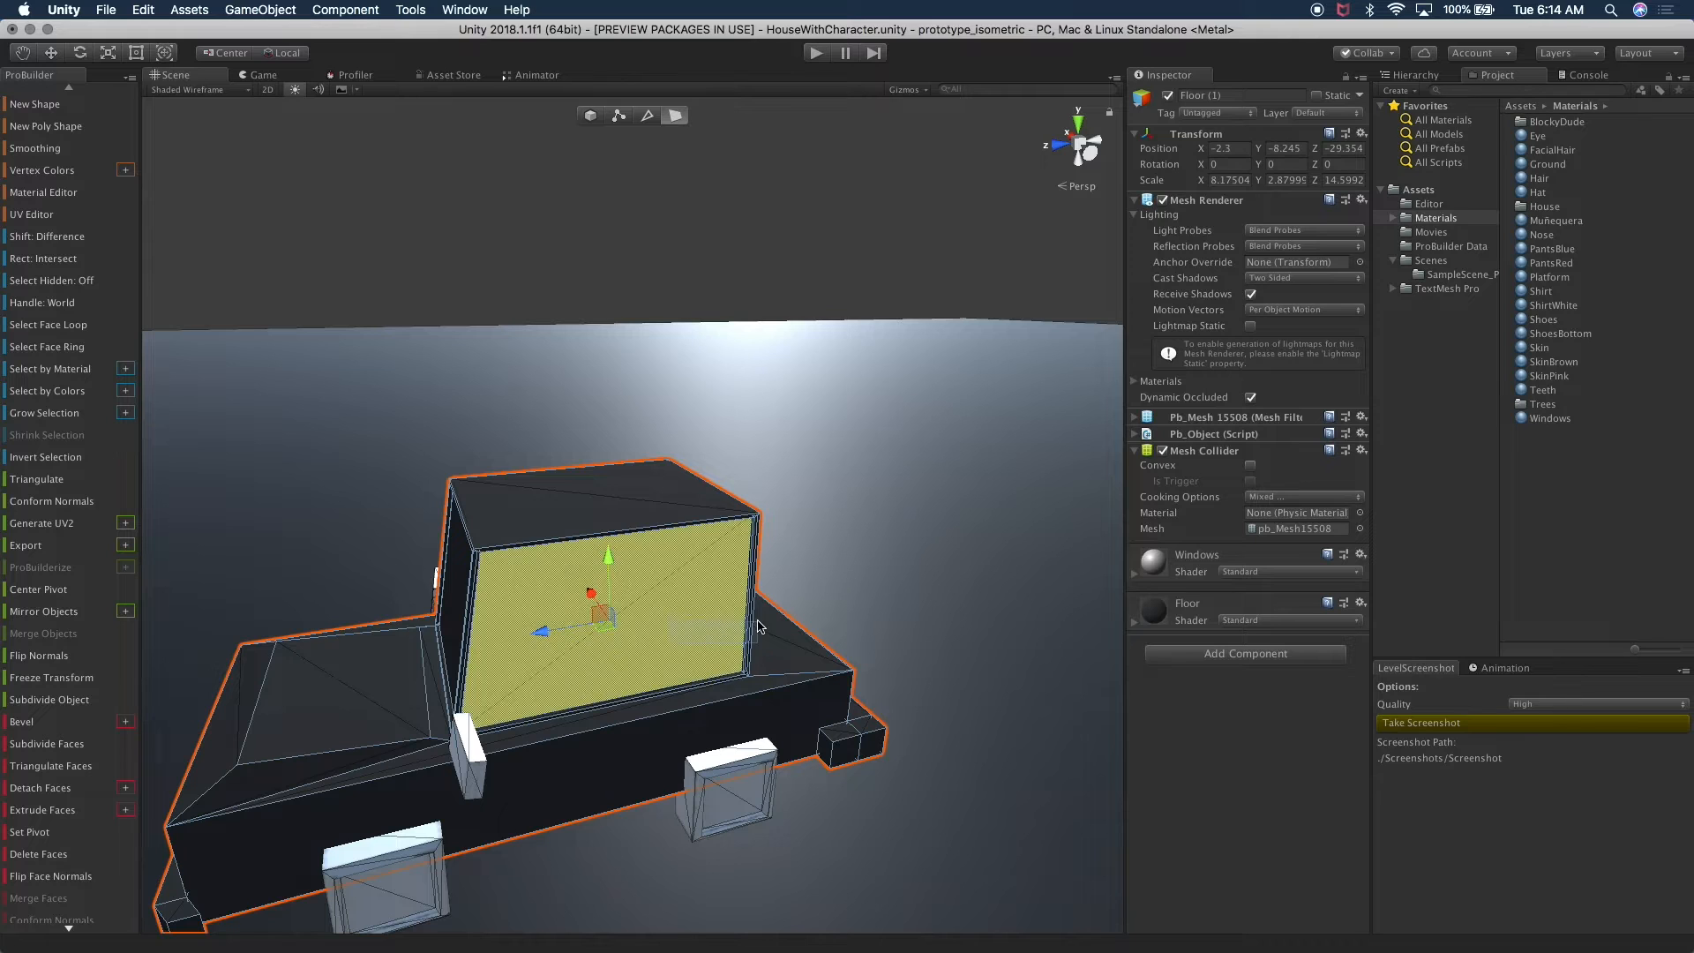
- Apply the Windows material to the car's windshield face
{"action": "left_click_drag", "start_coordinate": [748, 623], "coordinate": [858, 605], "text": "alt"}
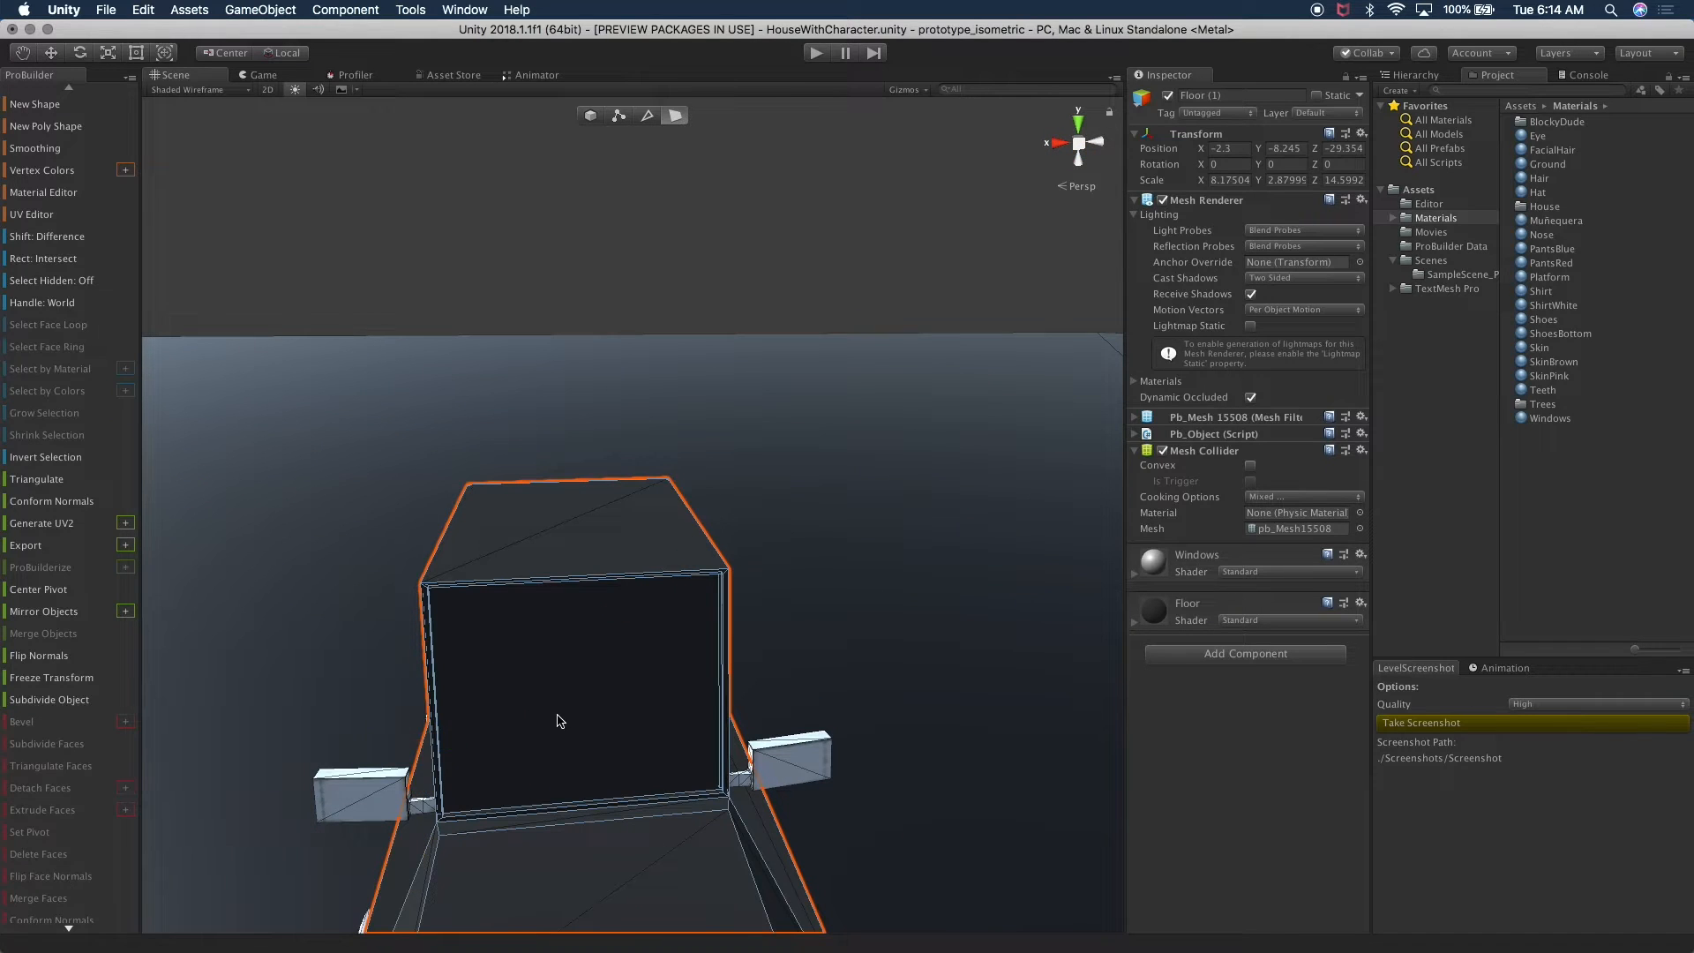
{"action": "left_click", "coordinate": [1562, 436]}
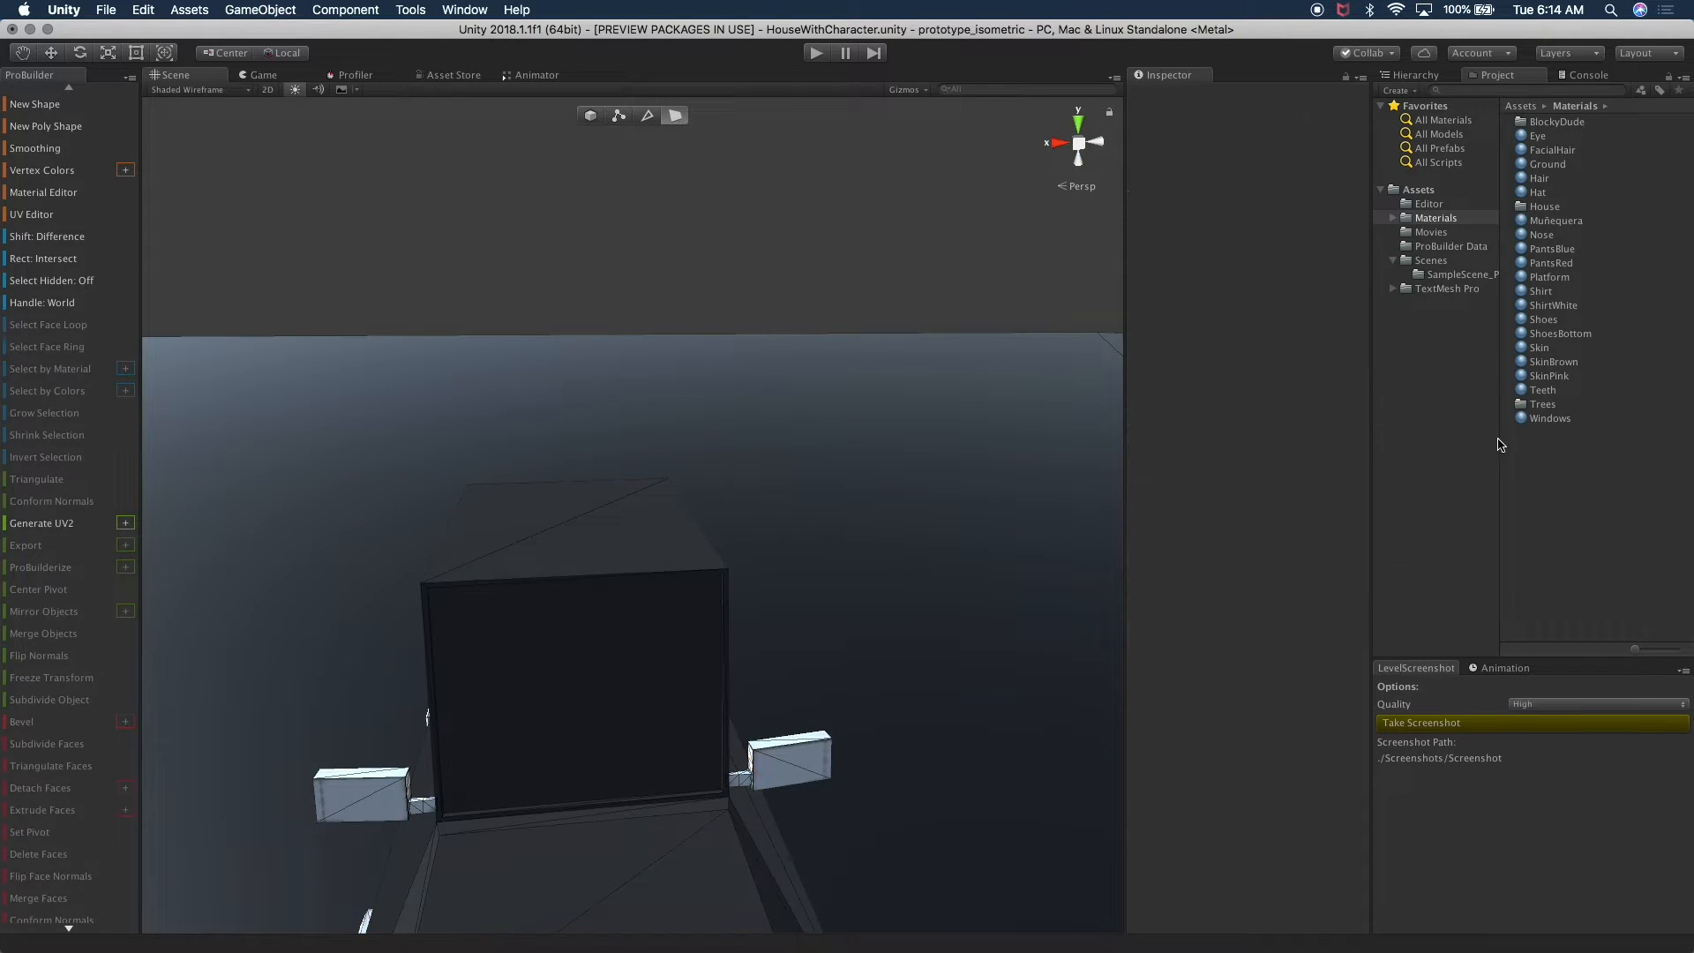
{"action": "left_click_drag", "start_coordinate": [1541, 430], "coordinate": [900, 633]}
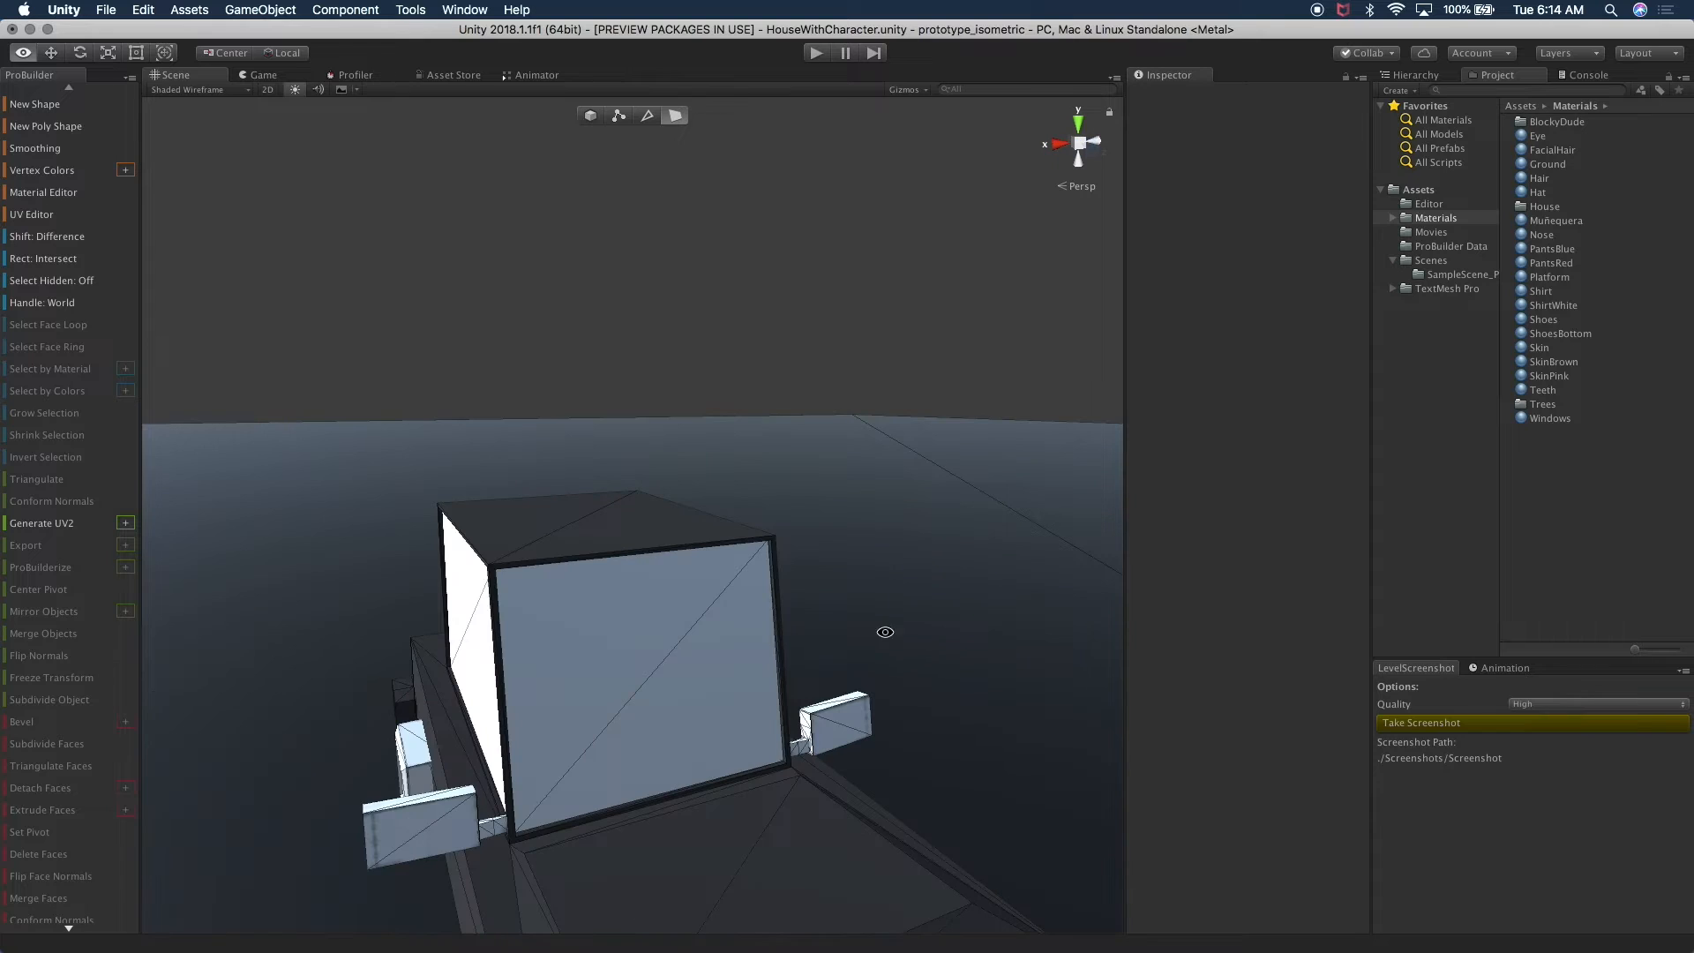
{"action": "left_click_drag", "start_coordinate": [621, 649], "coordinate": [727, 587], "text": "alt"}
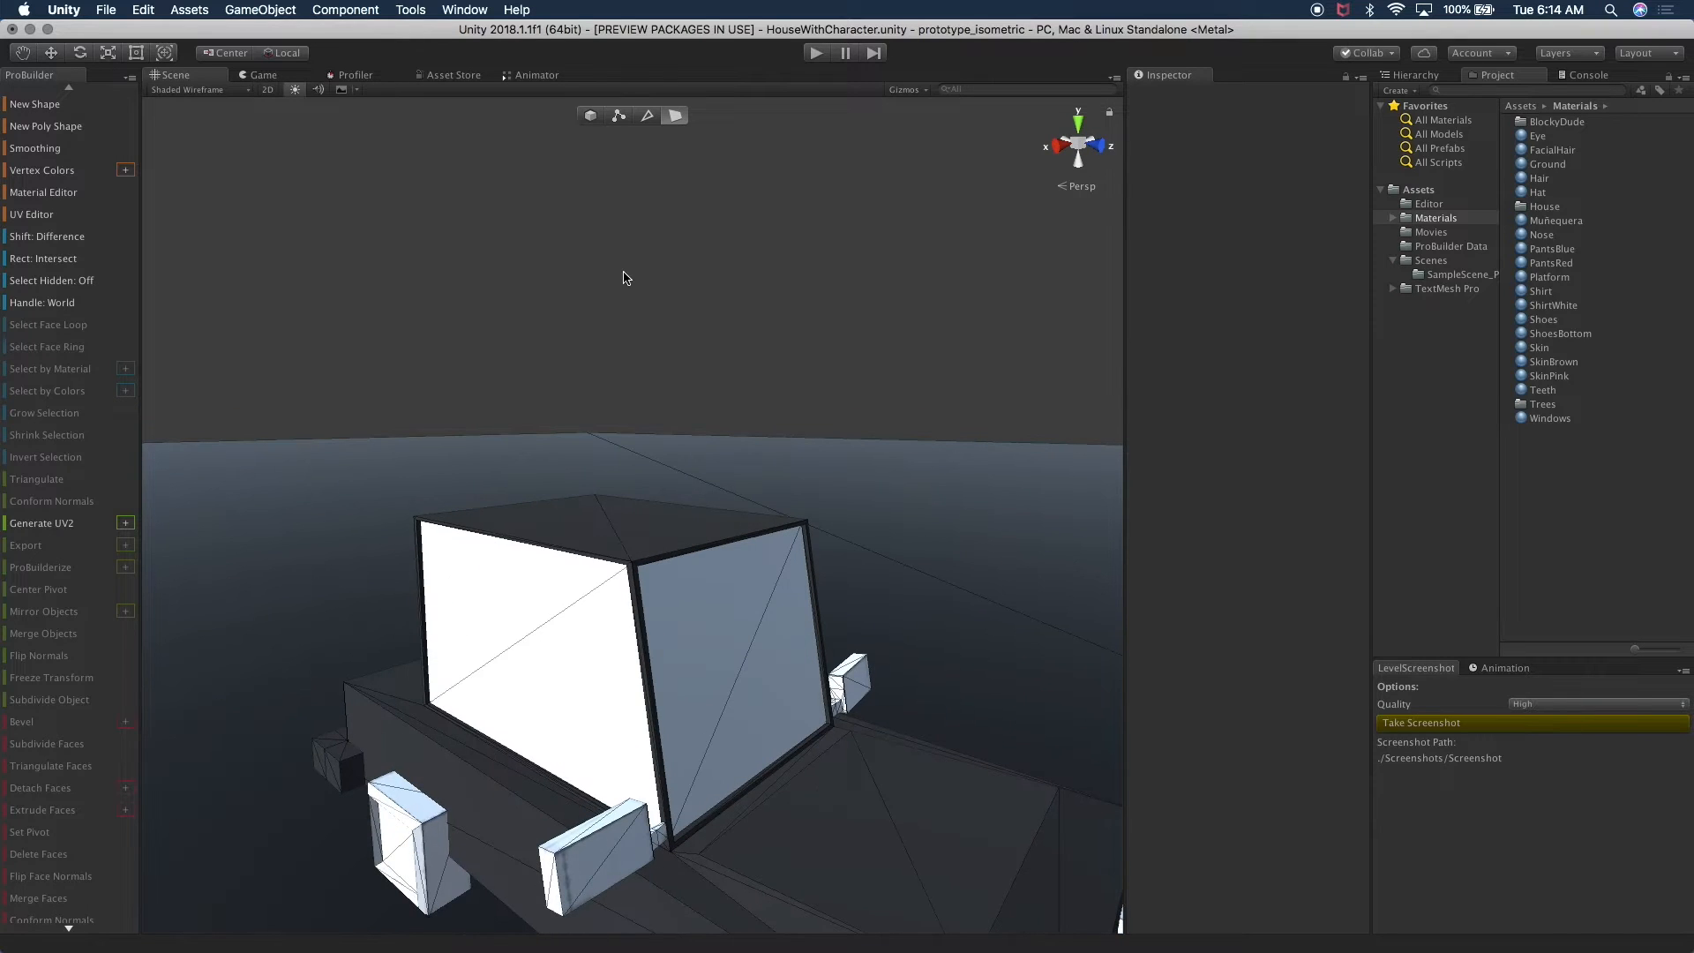
- Preview the car's new windows in the Game view and display the Windows material's settings
{"action": "left_click", "coordinate": [262, 75]}
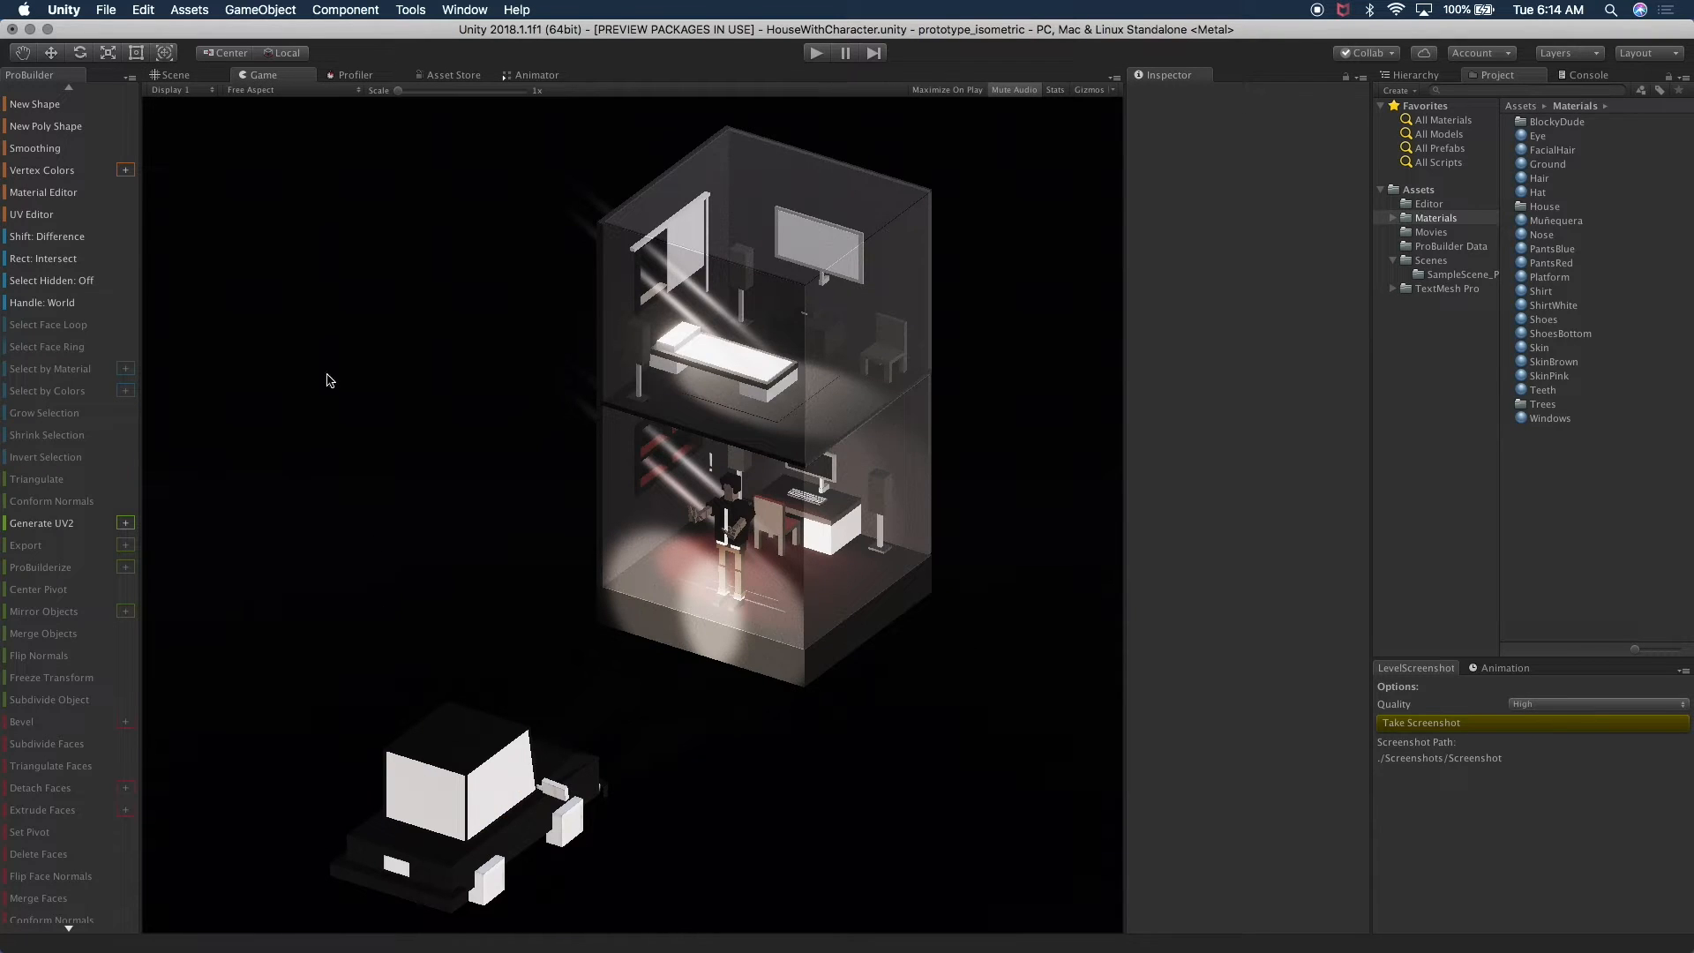
{"action": "left_click", "coordinate": [202, 80]}
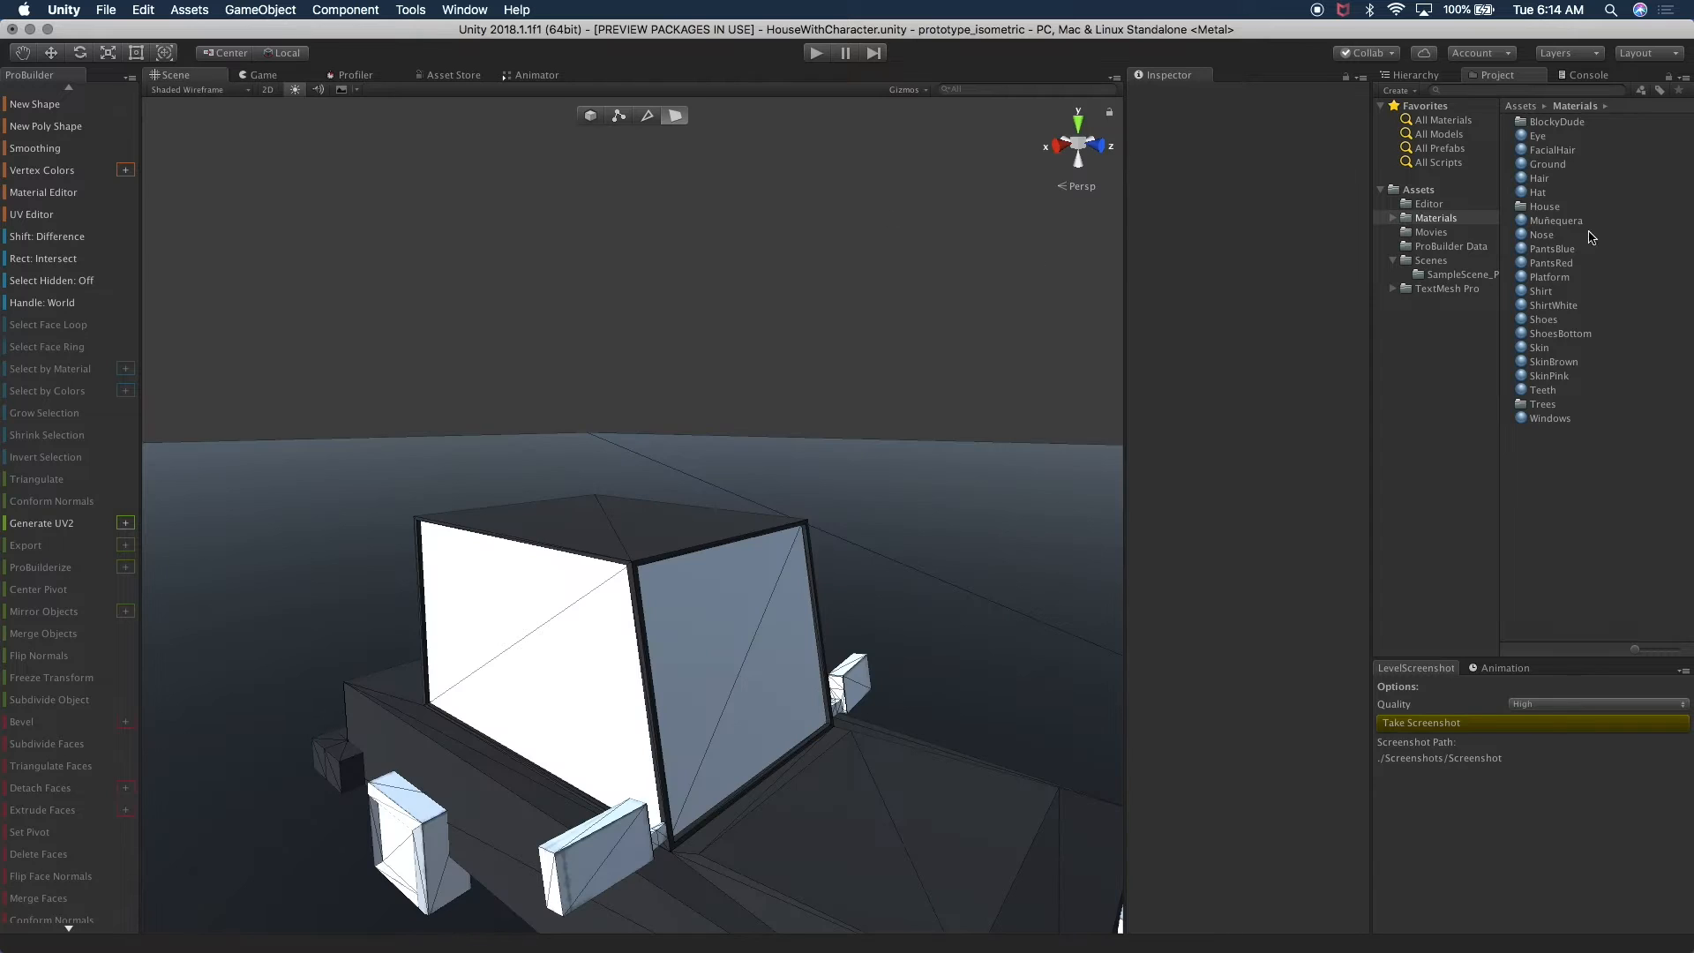
{"action": "left_click", "coordinate": [1578, 417]}
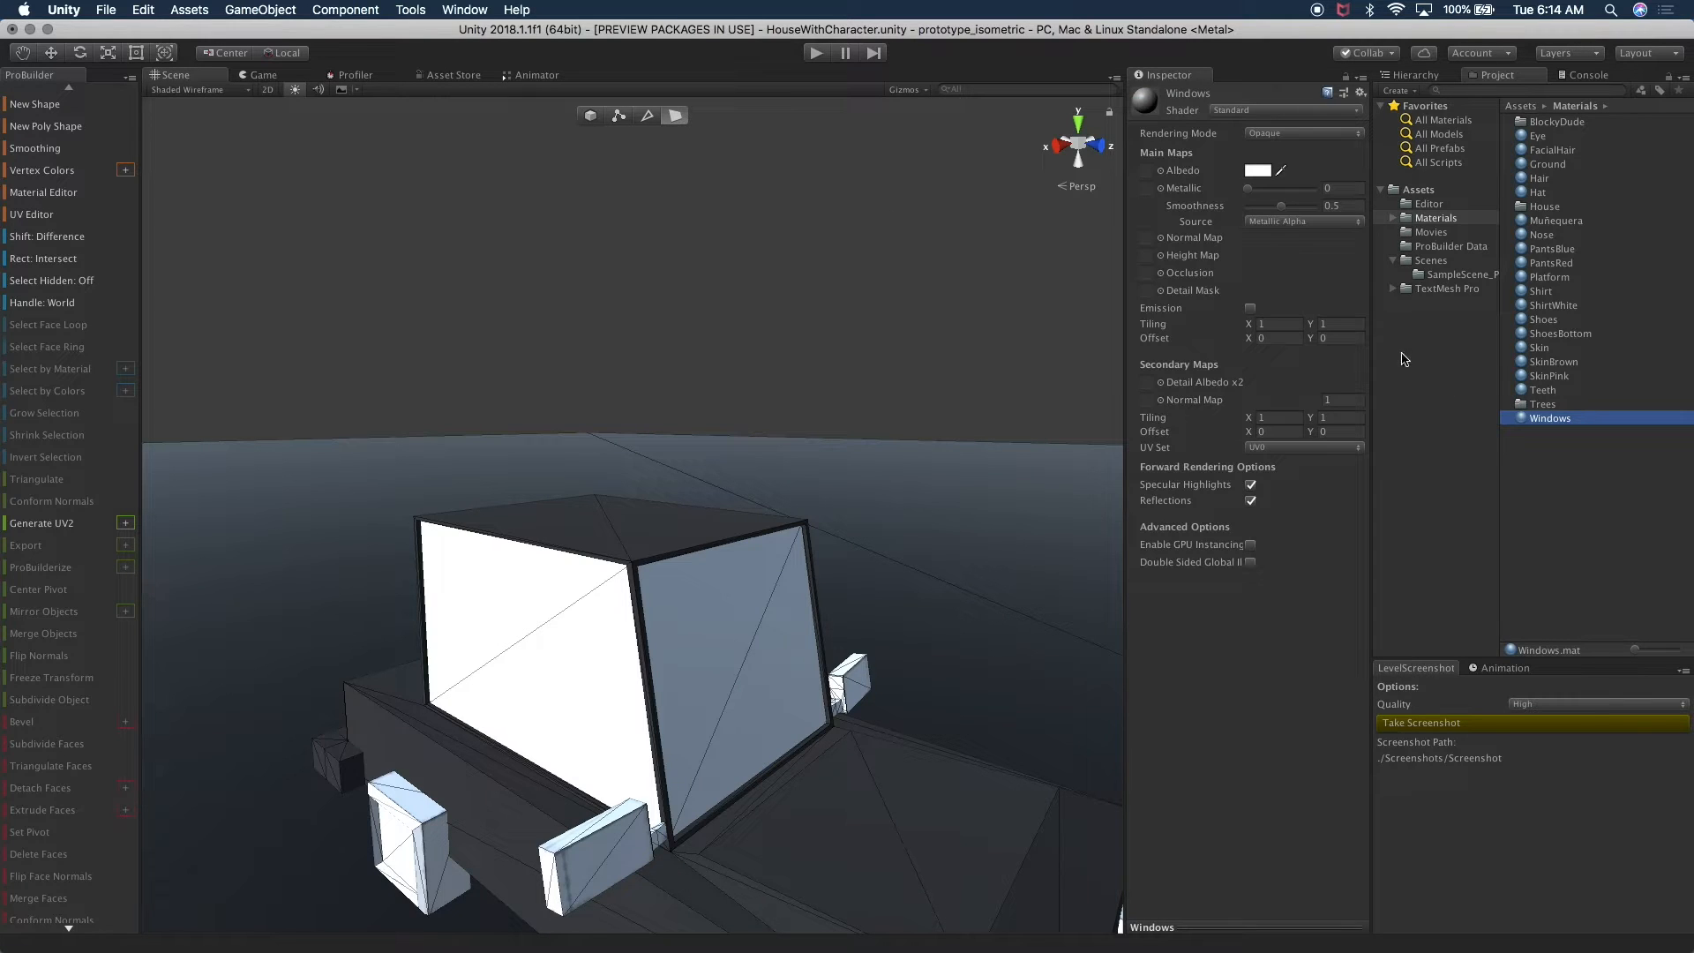
{"action": "left_click", "coordinate": [1260, 172]}
{"action": "left_click", "coordinate": [1478, 603]}
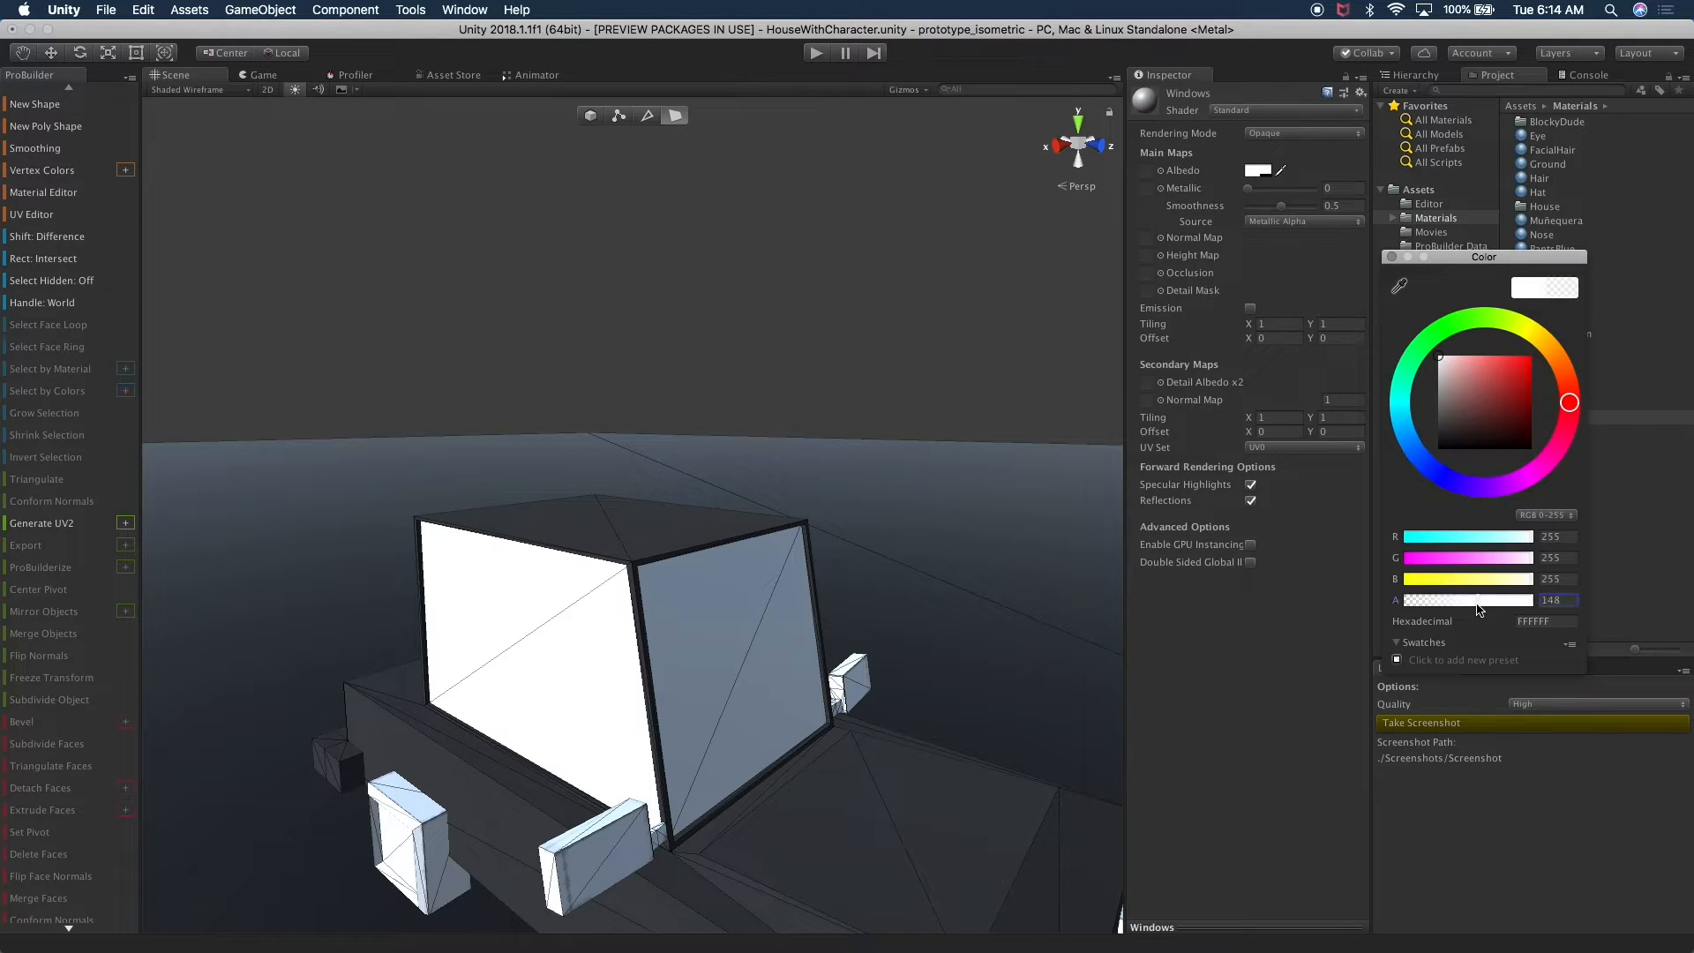
{"action": "key", "text": "Escape"}
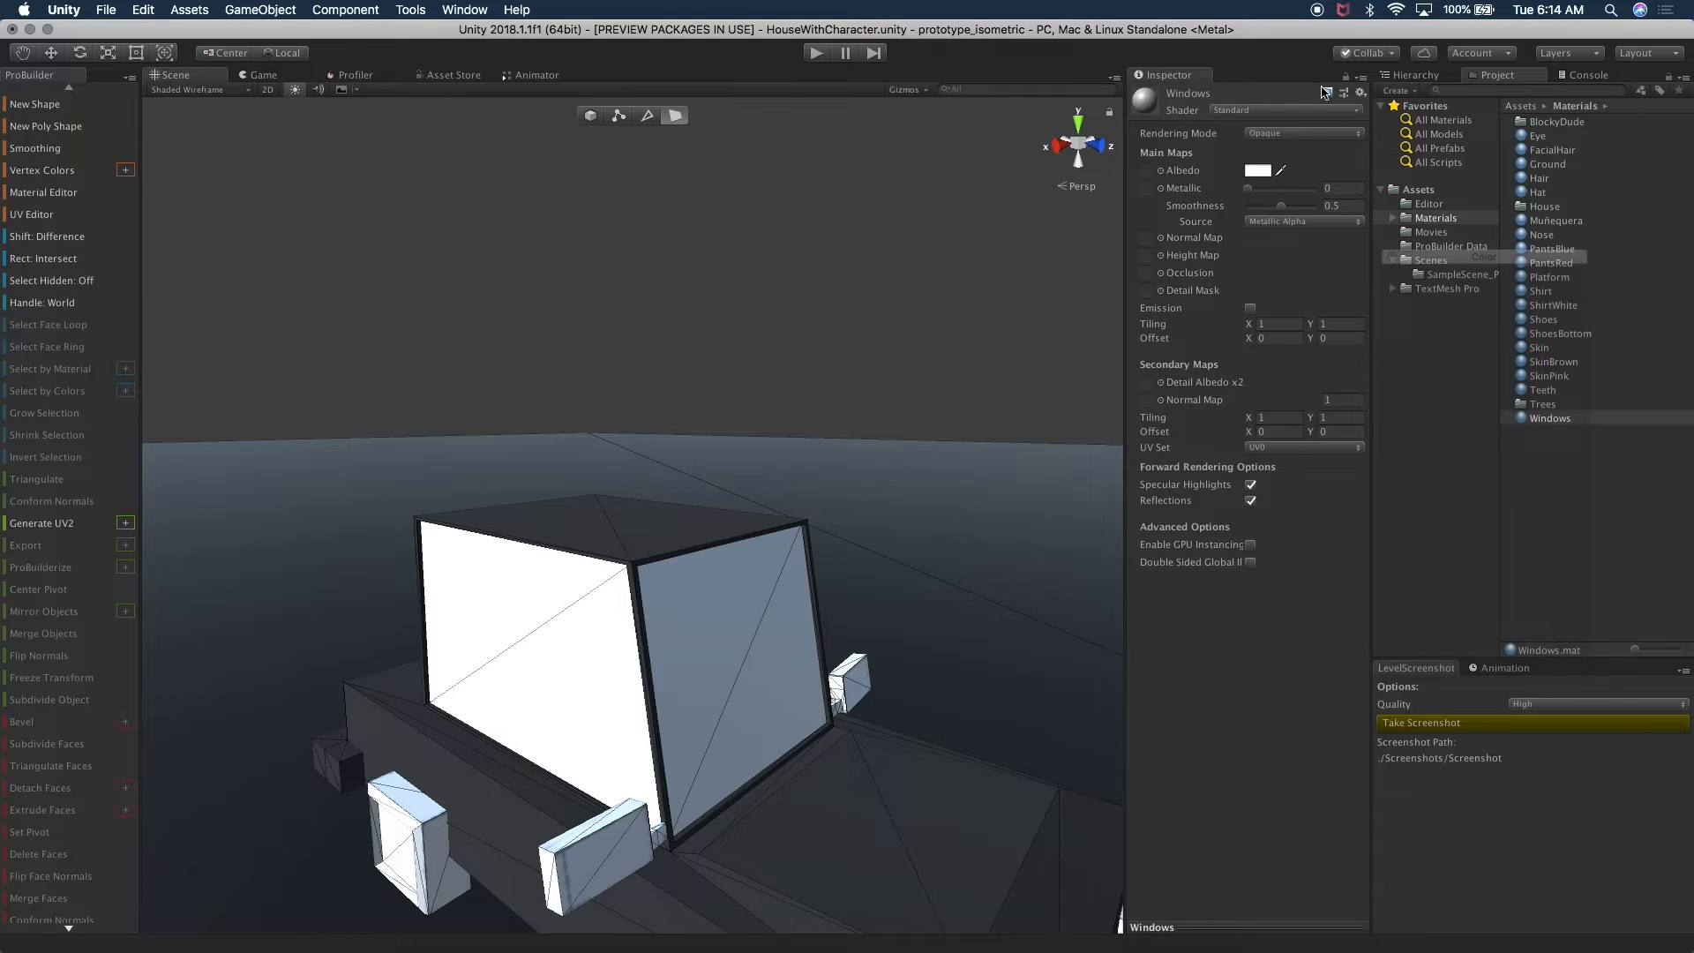
- Set the Windows material's rendering mode to Transparent and lower its albedo alpha until the glass is see-through
{"action": "left_click", "coordinate": [1290, 134]}
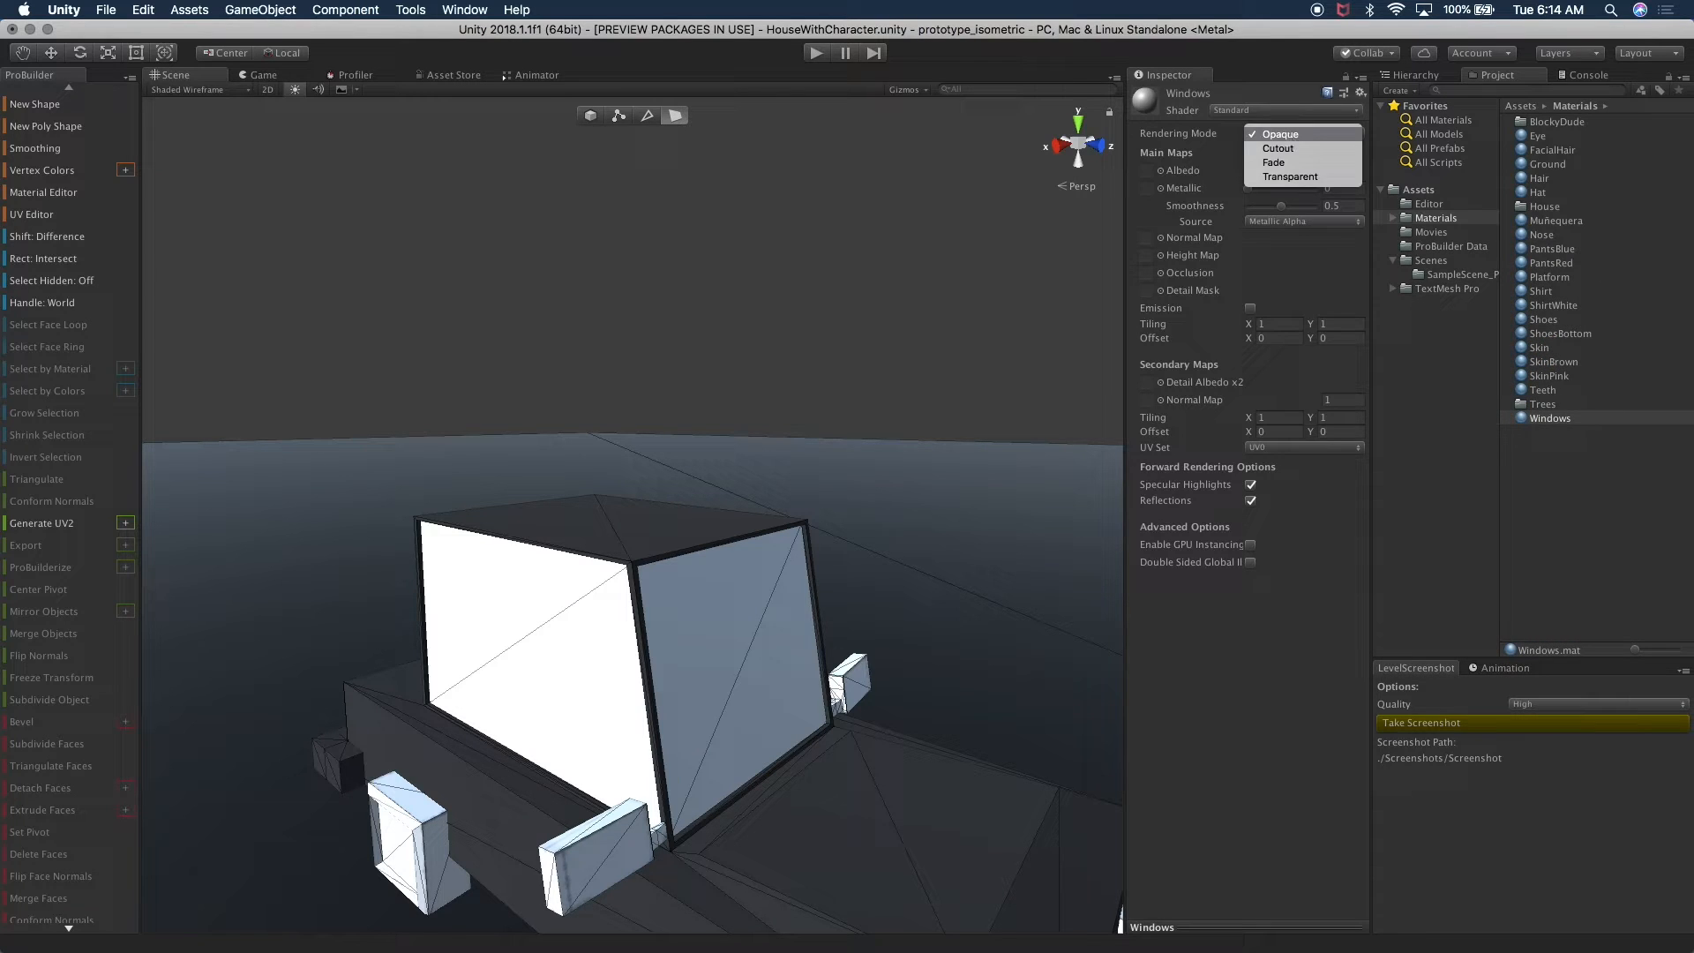
{"action": "left_click", "coordinate": [1290, 177]}
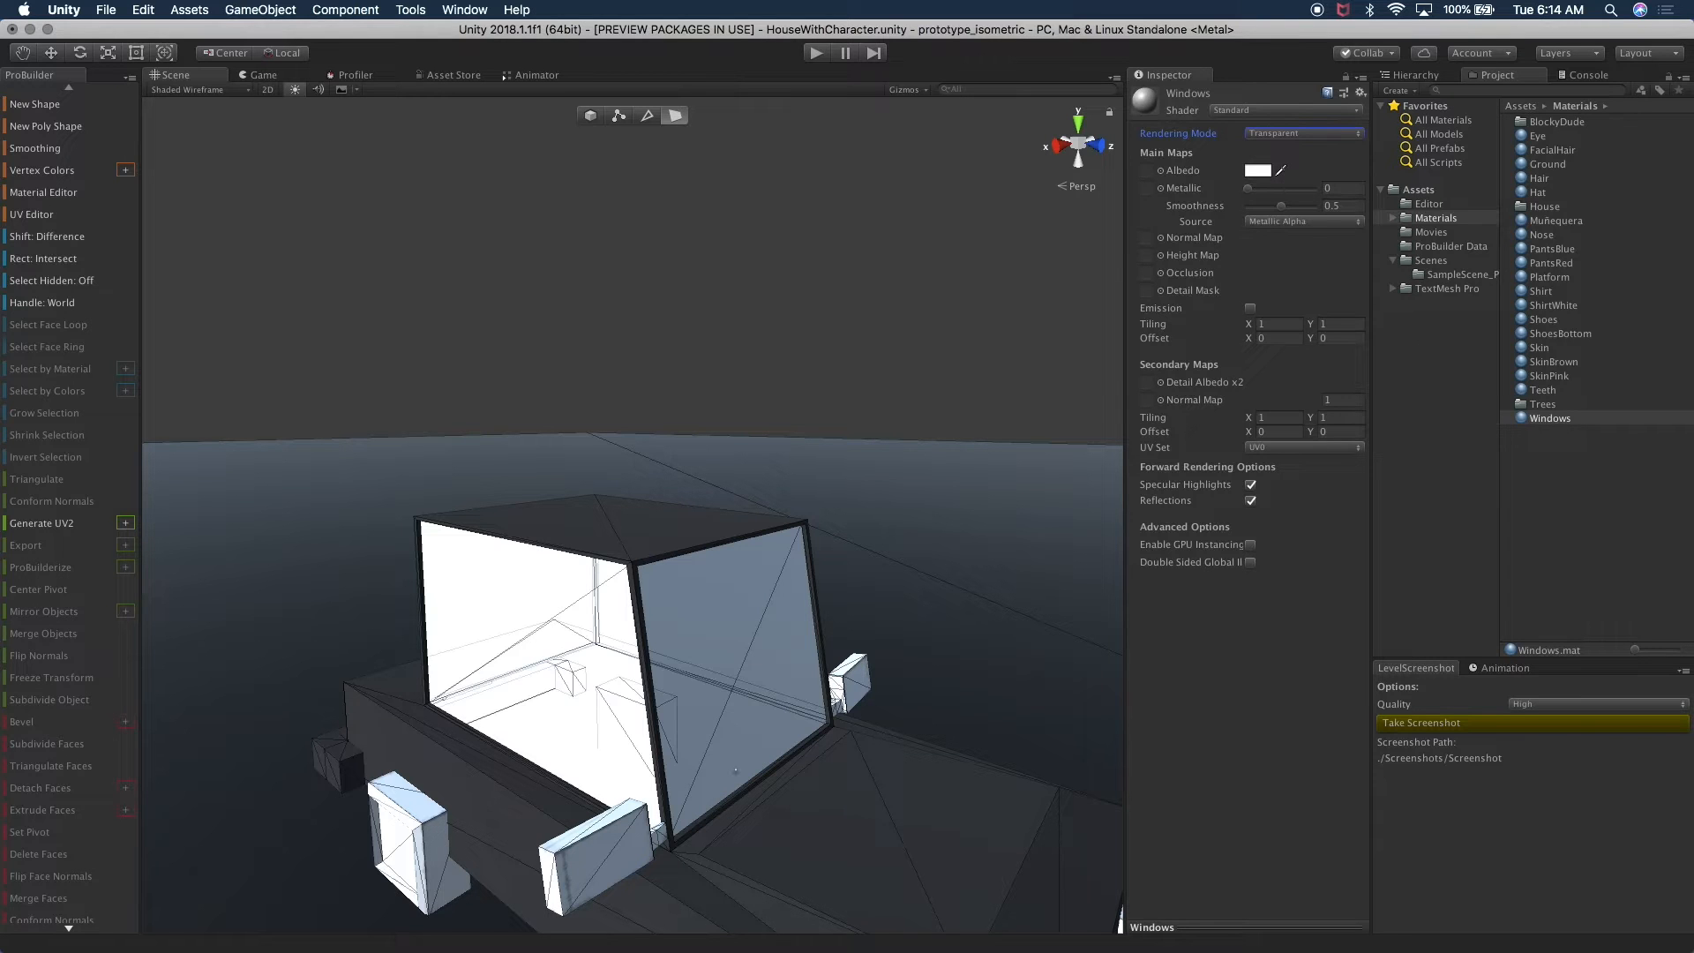
{"action": "mouse_move", "coordinate": [983, 340]}
{"action": "left_mouse_down", "text": "alt"}
{"action": "mouse_move", "coordinate": [605, 359]}
{"action": "mouse_move", "coordinate": [971, 310]}
{"action": "left_mouse_up", "text": "alt"}
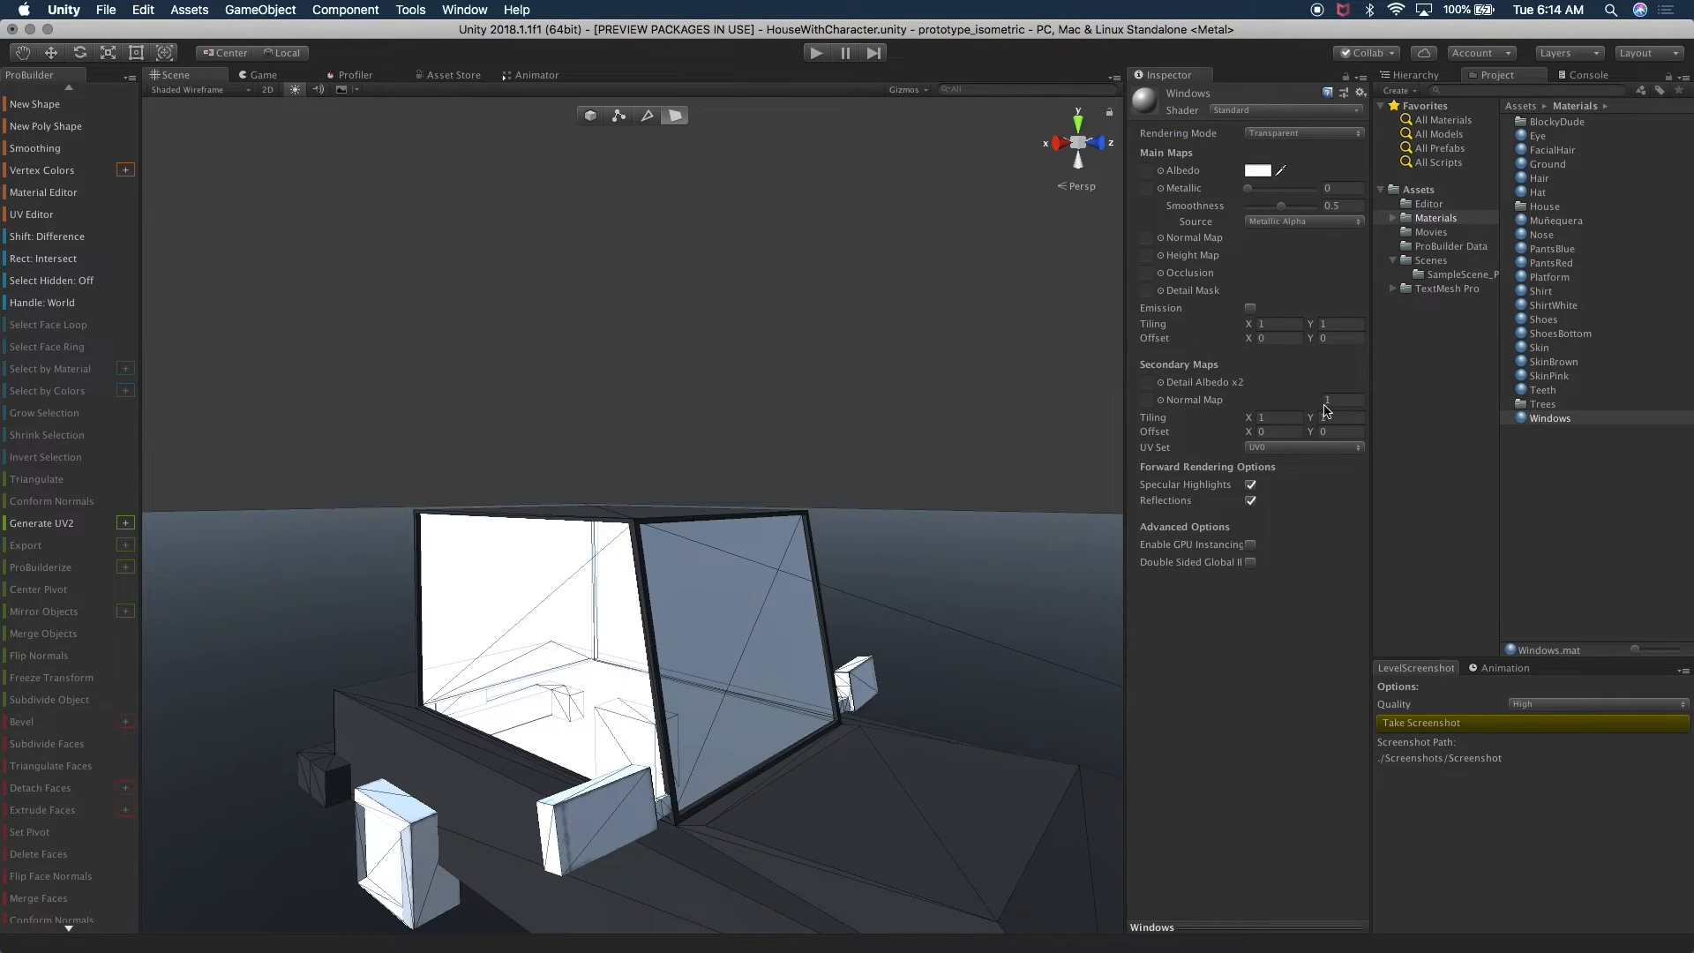
{"action": "left_click", "coordinate": [1259, 172]}
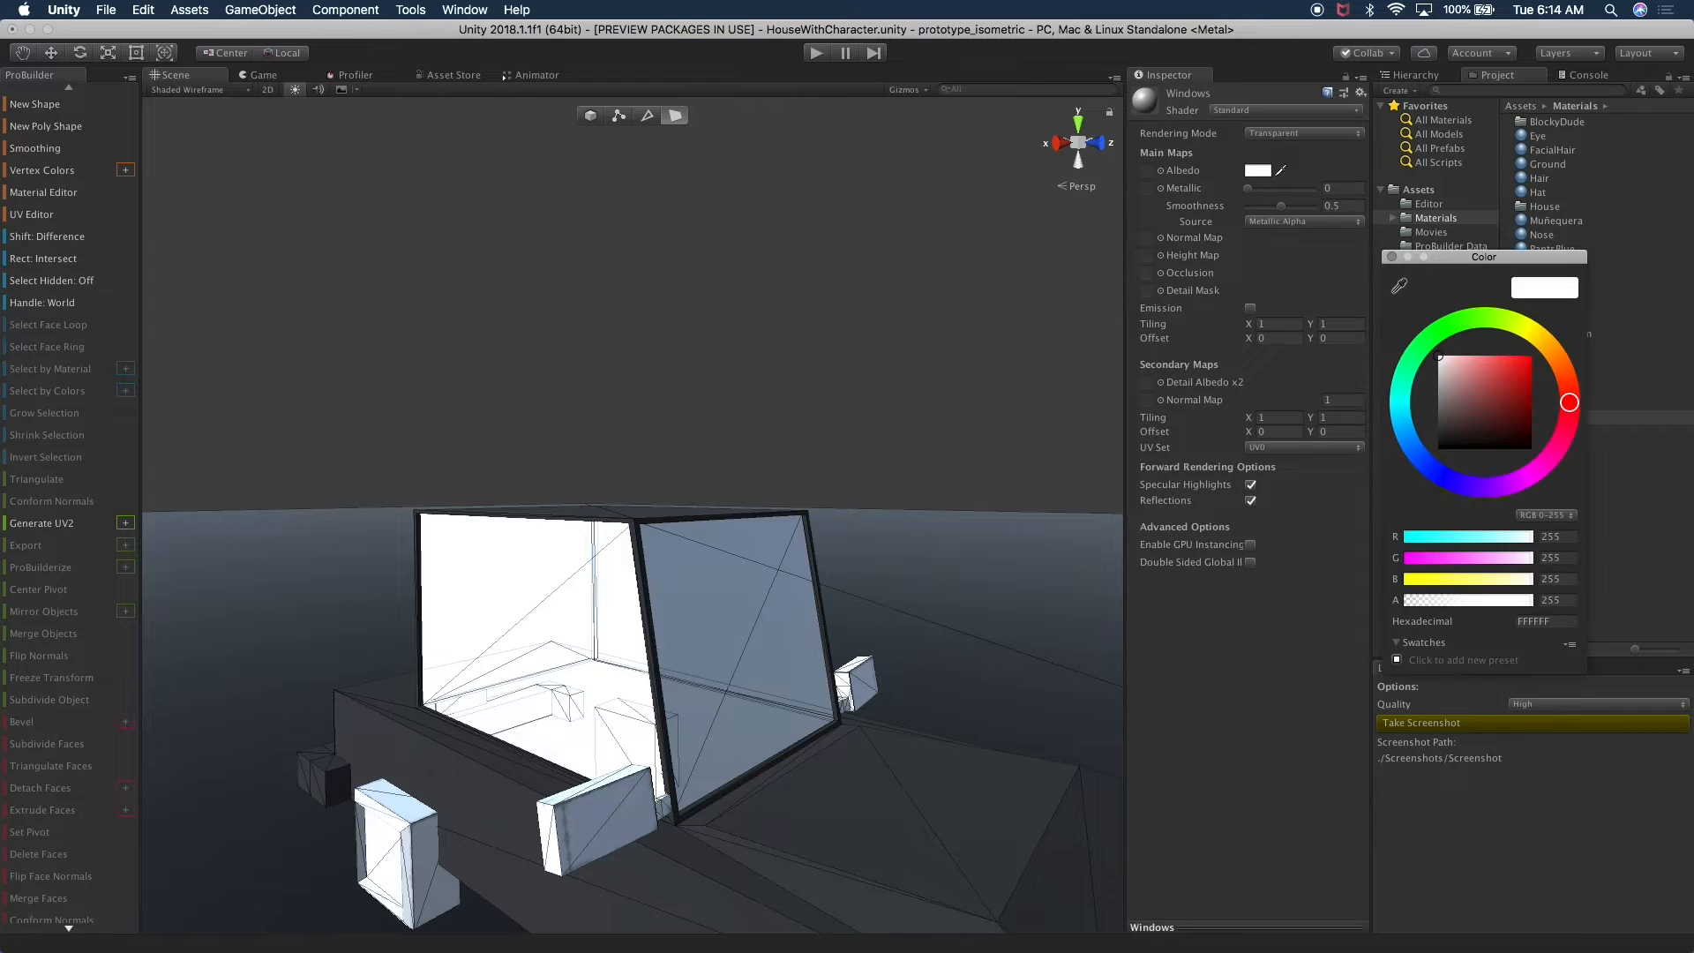
{"action": "left_click", "coordinate": [1469, 601]}
{"action": "left_click_drag", "start_coordinate": [1440, 609], "coordinate": [1417, 611]}
{"action": "left_click", "coordinate": [923, 292]}
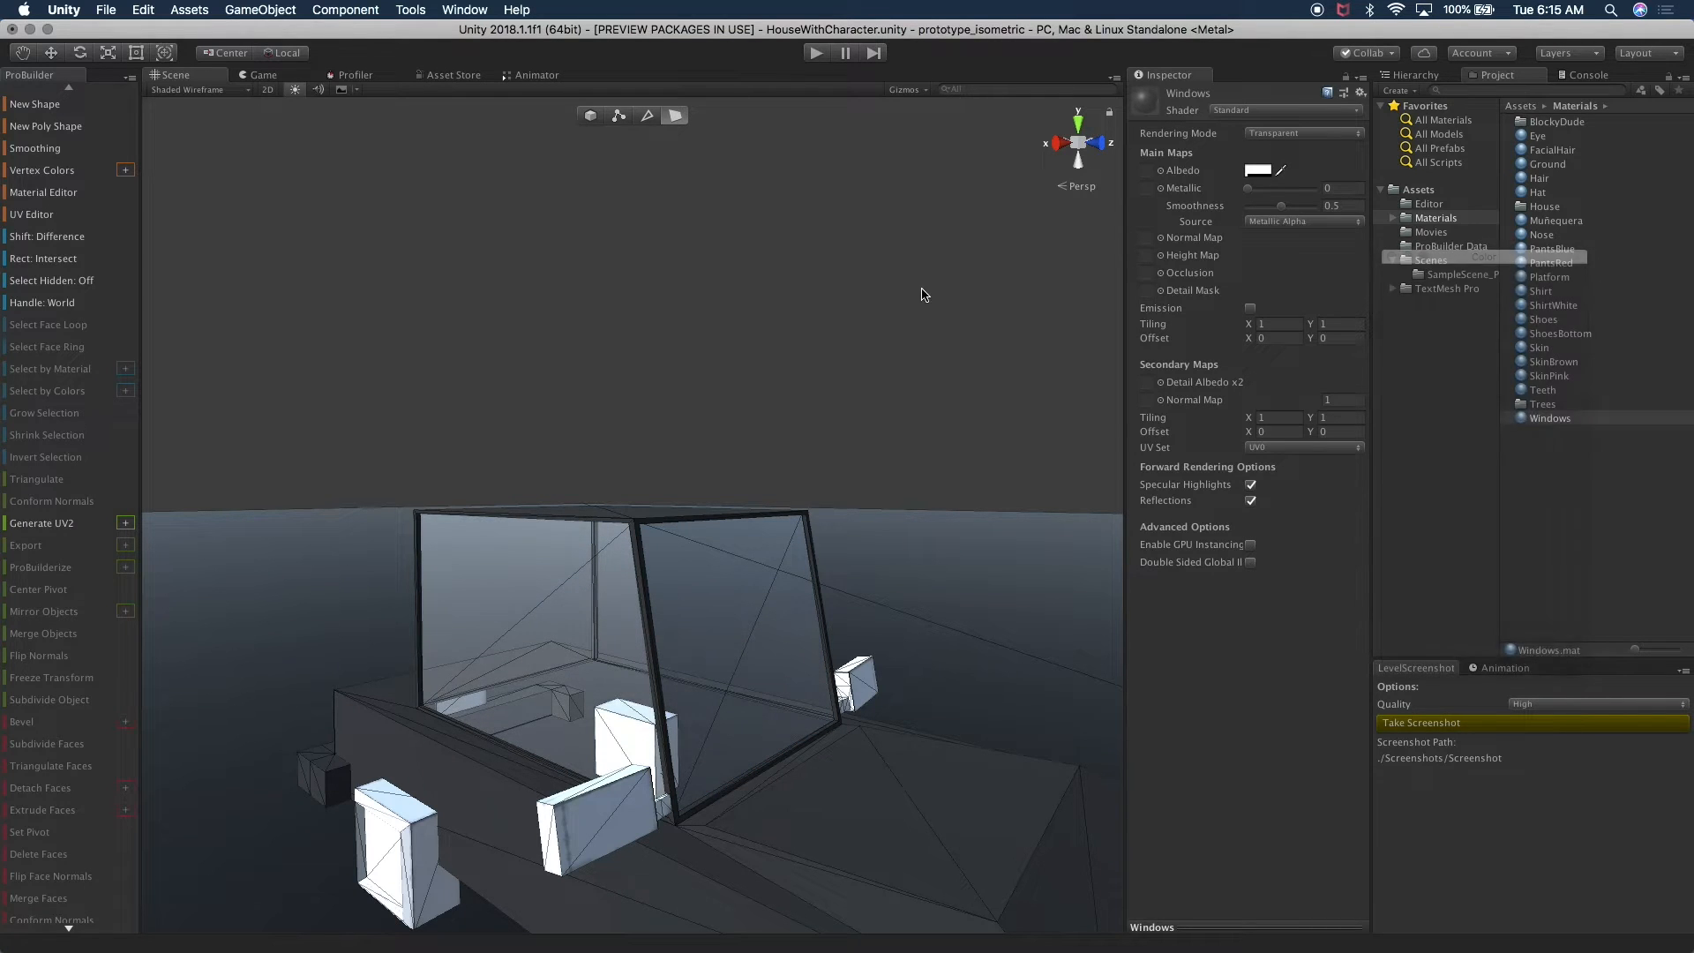
- Check the transparent car windows from another angle and in the Game view
{"action": "left_click", "coordinate": [889, 355]}
{"action": "left_click_drag", "start_coordinate": [888, 355], "coordinate": [409, 470], "text": "alt"}
{"action": "left_click", "coordinate": [259, 76]}
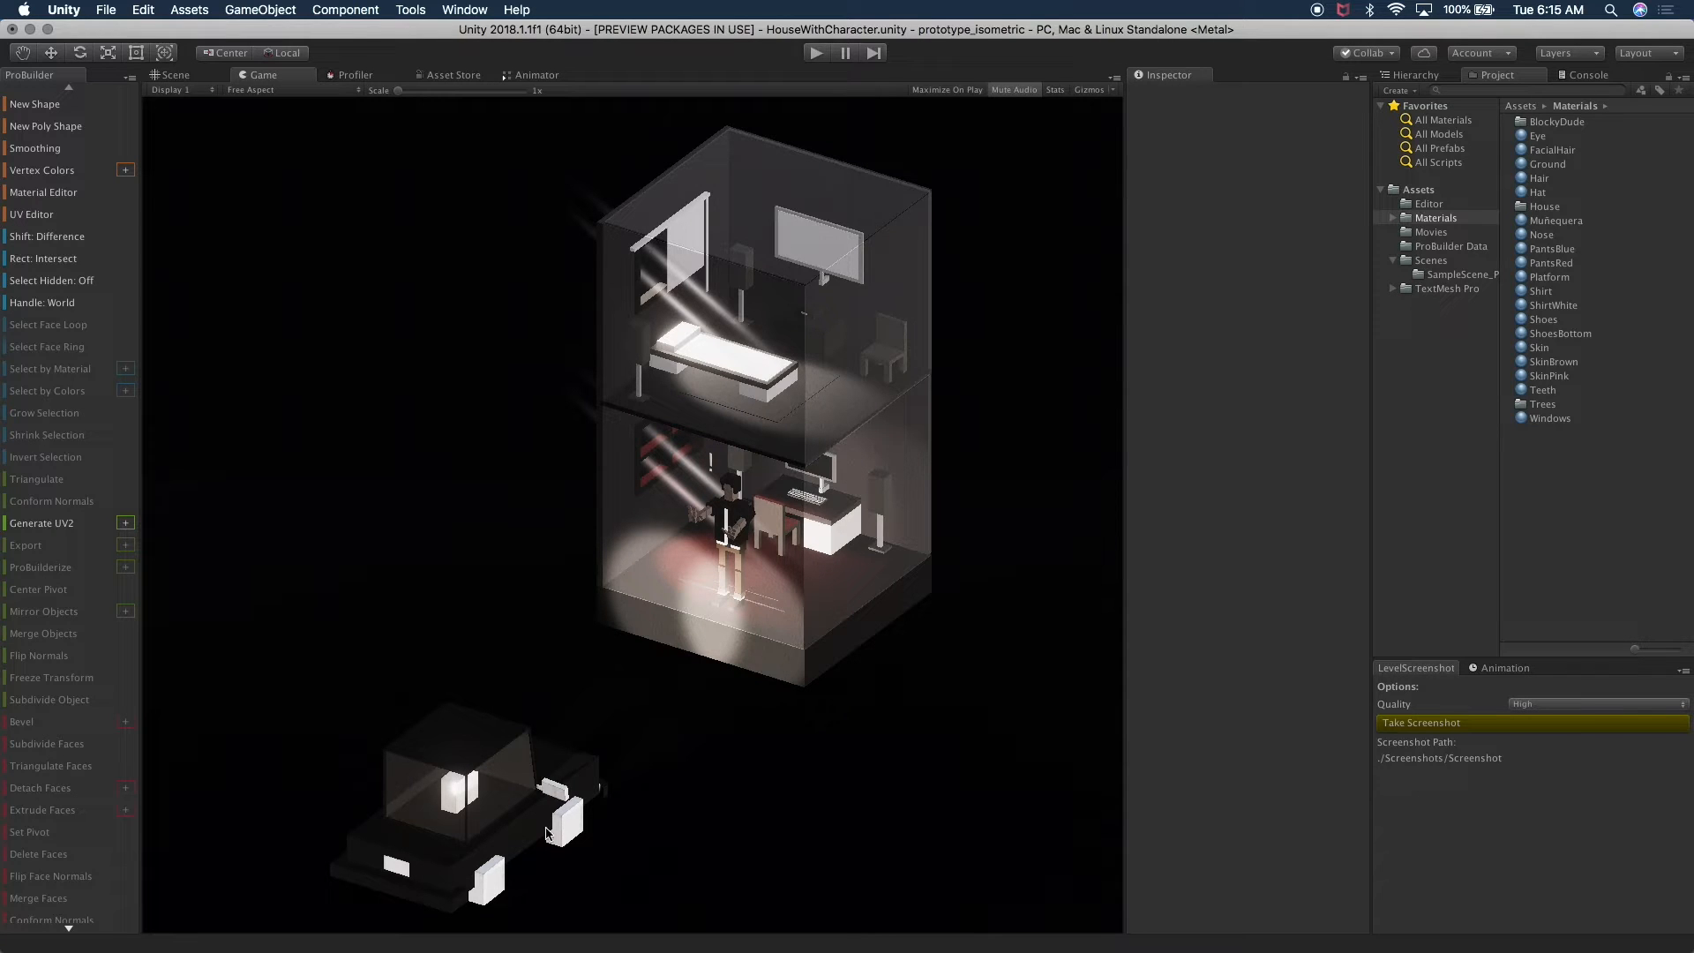
{"action": "left_click", "coordinate": [172, 75]}
- Examine the car's interior through the windshield, looking at the cabin floor and the wheels inside the body
{"action": "left_click_drag", "start_coordinate": [570, 676], "coordinate": [617, 768], "text": "alt"}
{"action": "left_click", "coordinate": [615, 761]}
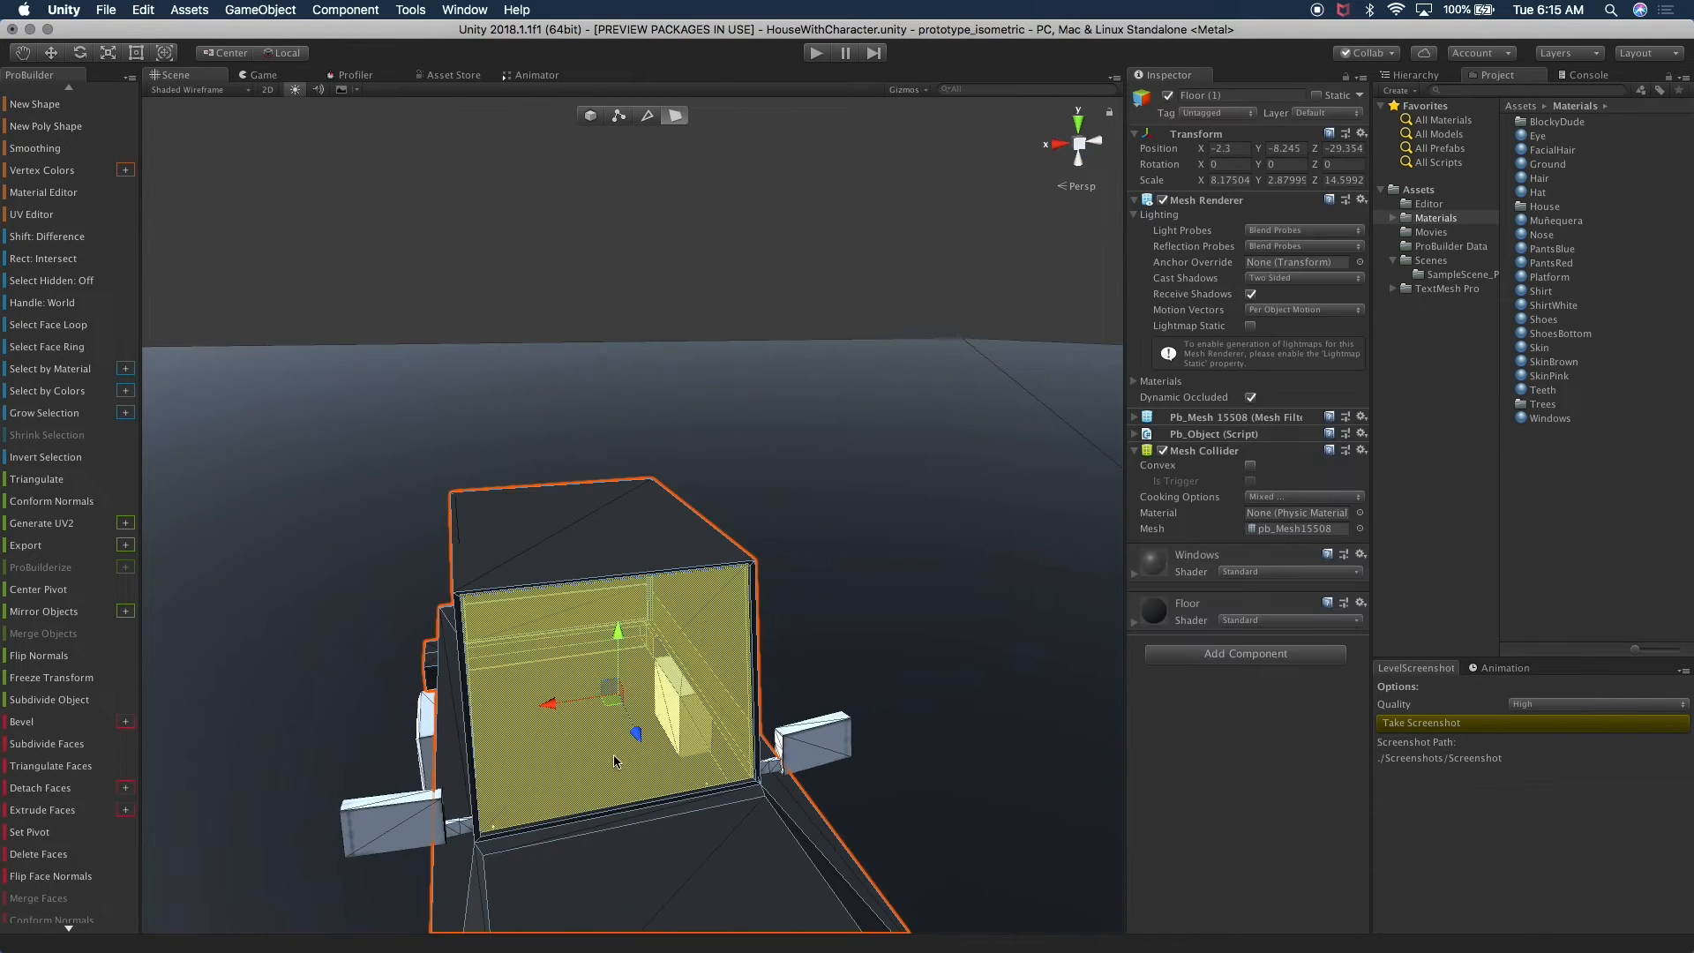
{"action": "middle_click_drag", "start_coordinate": [781, 731], "coordinate": [816, 648]}
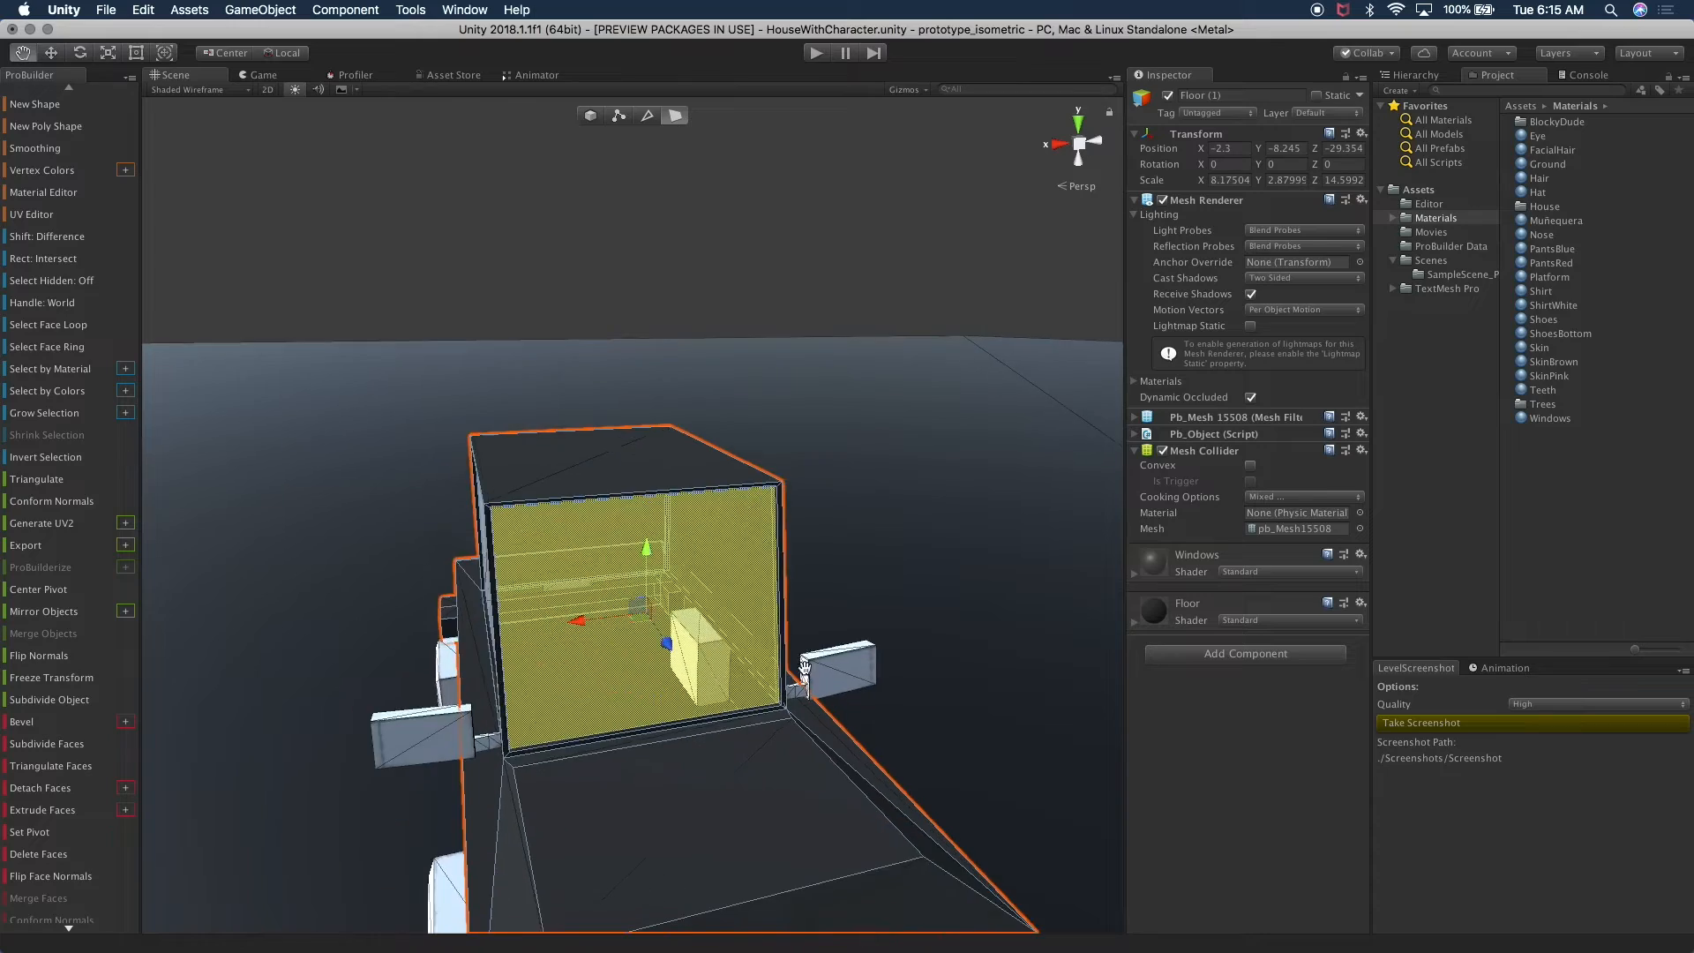
{"action": "scroll", "coordinate": [816, 649], "scroll_direction": "up", "scroll_amount": 5}
{"action": "scroll", "coordinate": [803, 485], "scroll_direction": "up", "scroll_amount": 6}
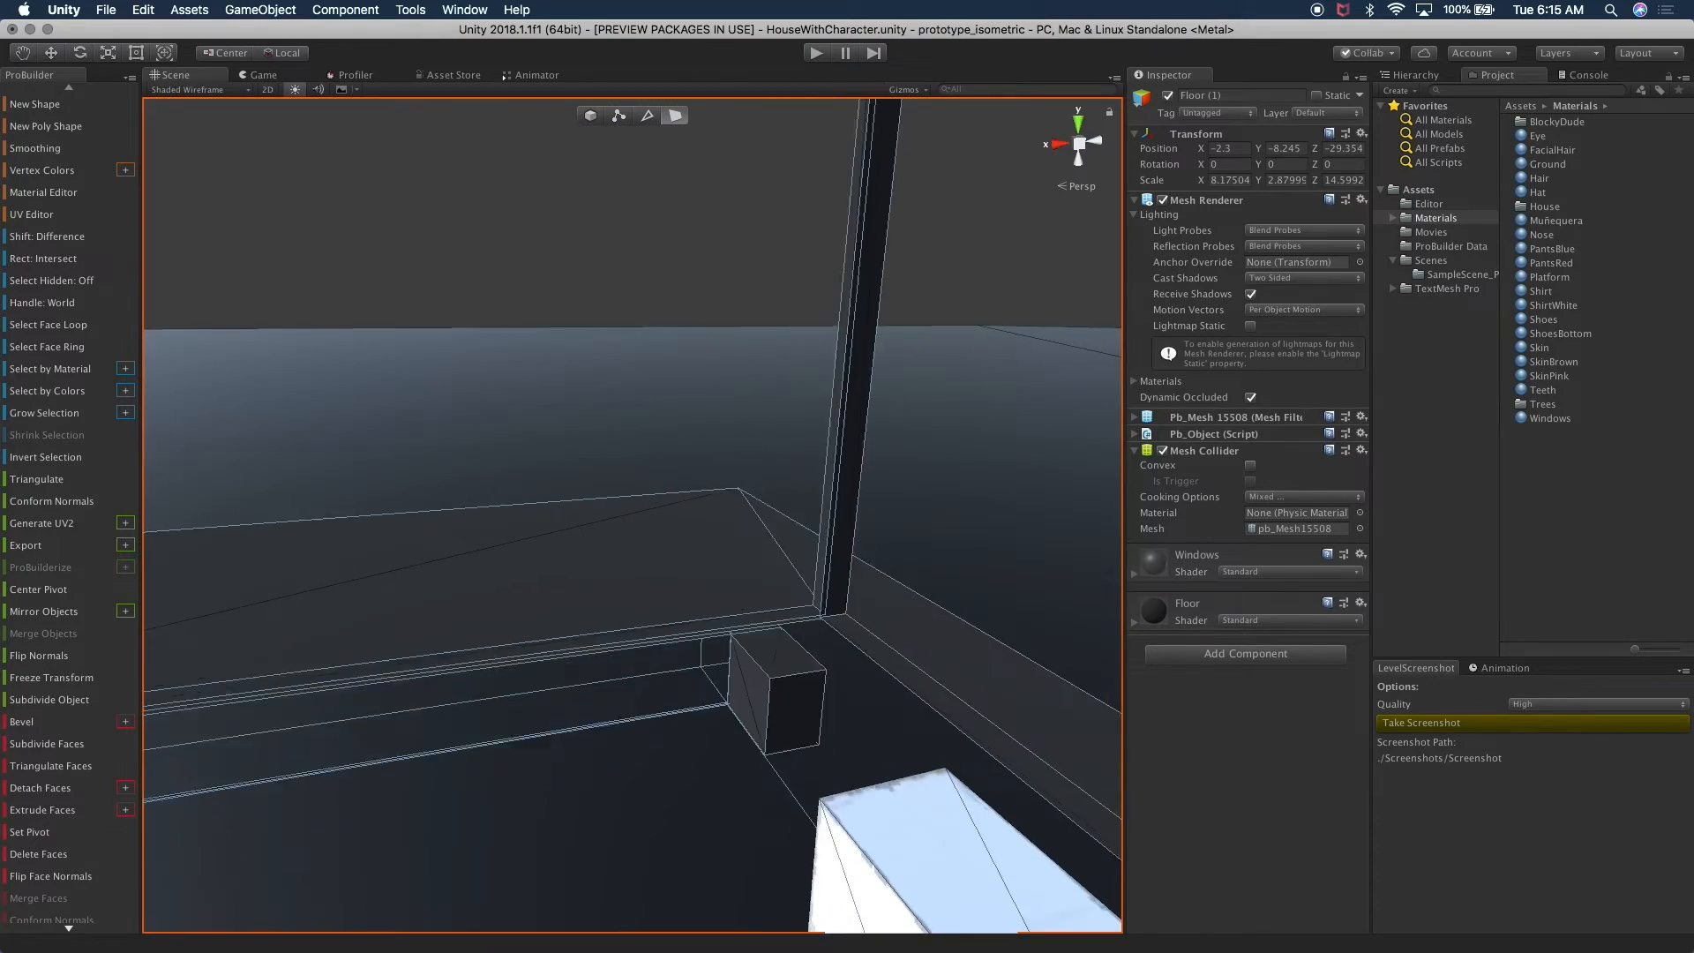
{"action": "scroll", "coordinate": [649, 800], "scroll_direction": "down", "scroll_amount": 8}
{"action": "left_click", "coordinate": [617, 764]}
{"action": "scroll", "coordinate": [618, 759], "scroll_direction": "up", "scroll_amount": 2}
{"action": "left_click_drag", "start_coordinate": [856, 878], "coordinate": [447, 739], "text": "alt"}
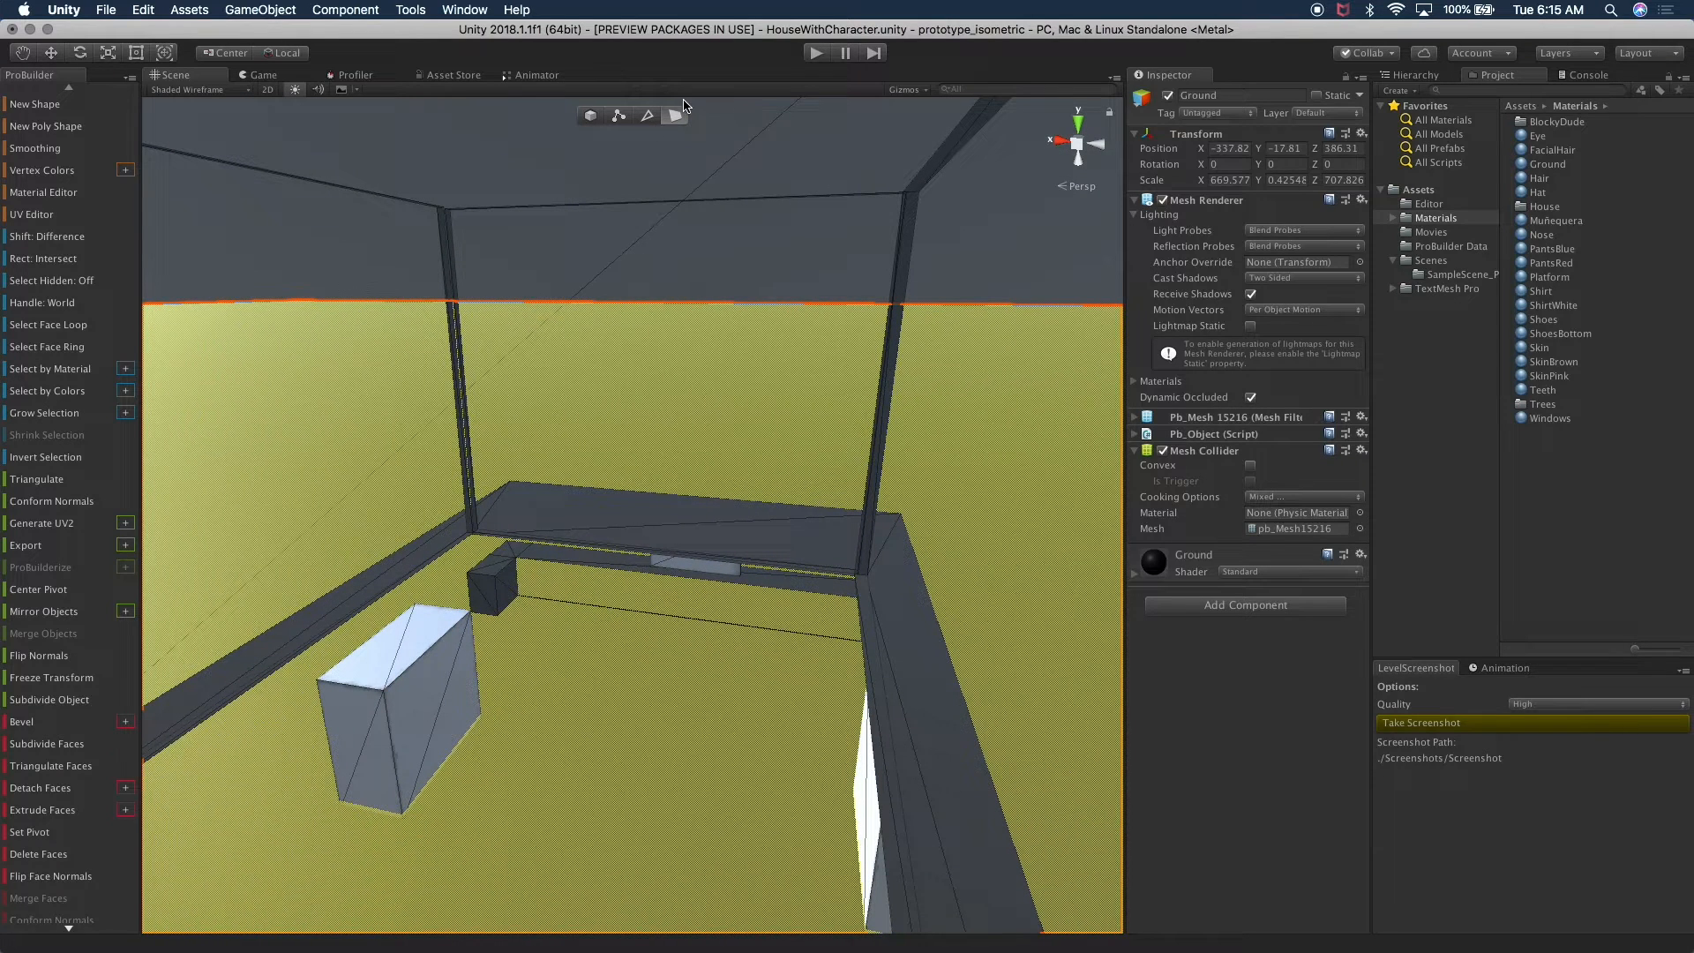
- Switch to edge selection and try to select the lower cabin edges on both sides of the car body
{"action": "left_click", "coordinate": [648, 116]}
{"action": "left_click", "coordinate": [386, 609]}
{"action": "left_click_drag", "start_coordinate": [380, 617], "coordinate": [512, 625], "text": "alt"}
{"action": "scroll", "coordinate": [409, 628], "scroll_direction": "up", "scroll_amount": 5}
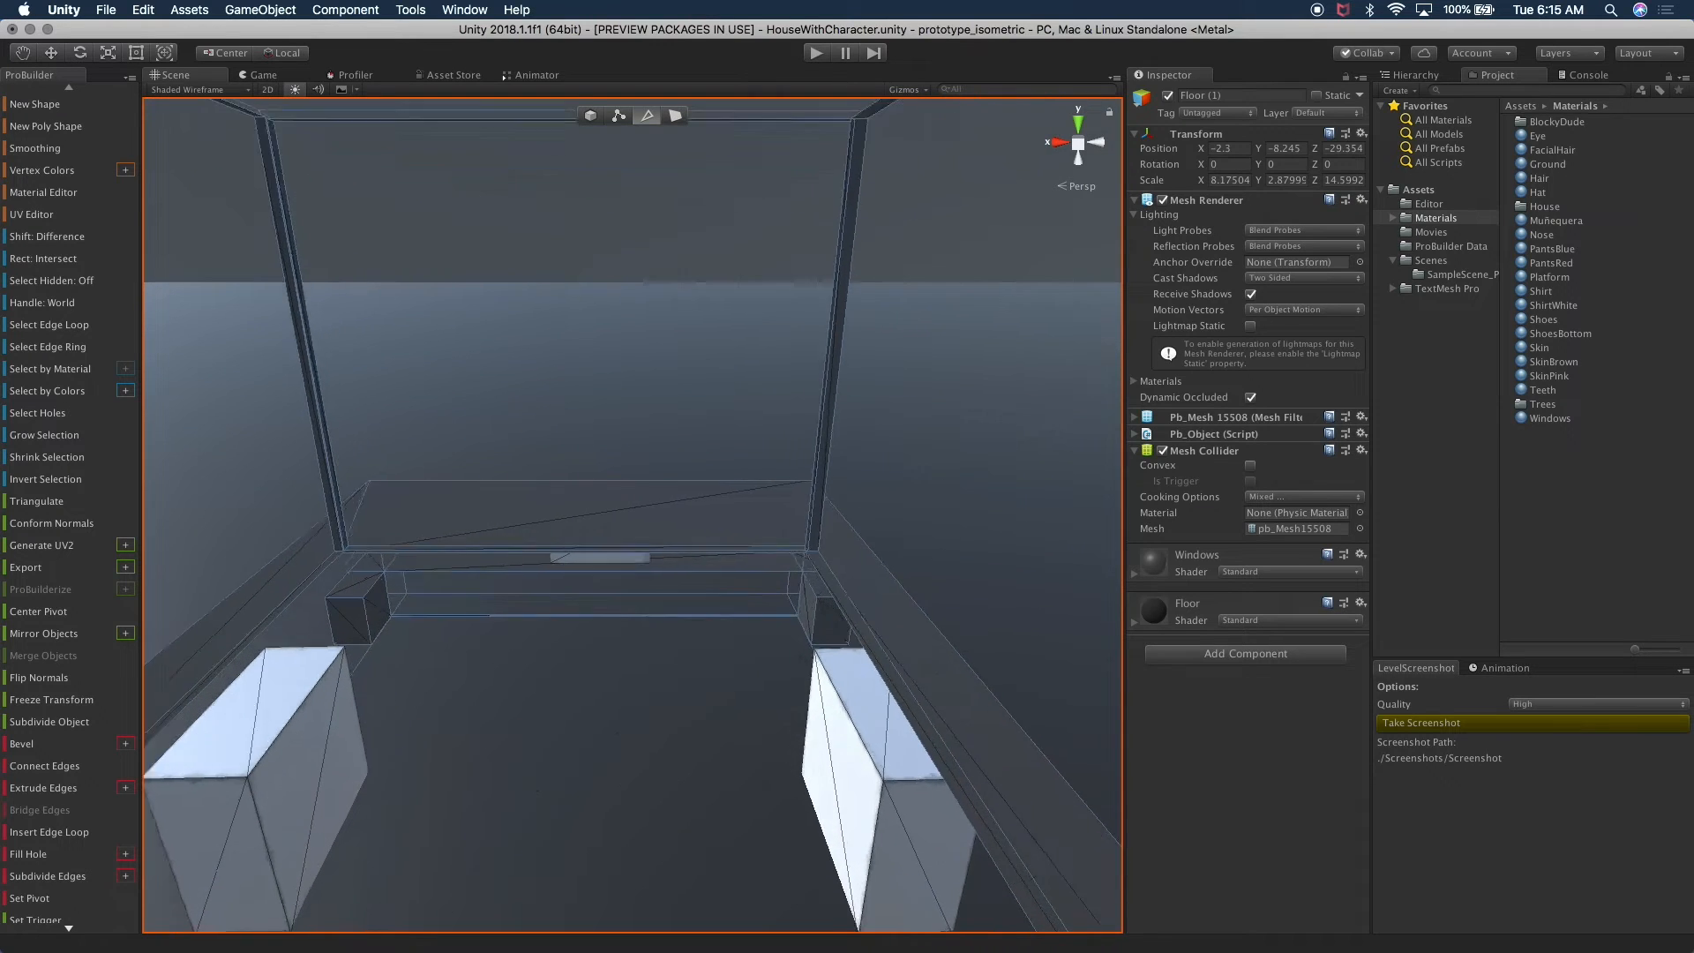
{"action": "left_click", "coordinate": [265, 609]}
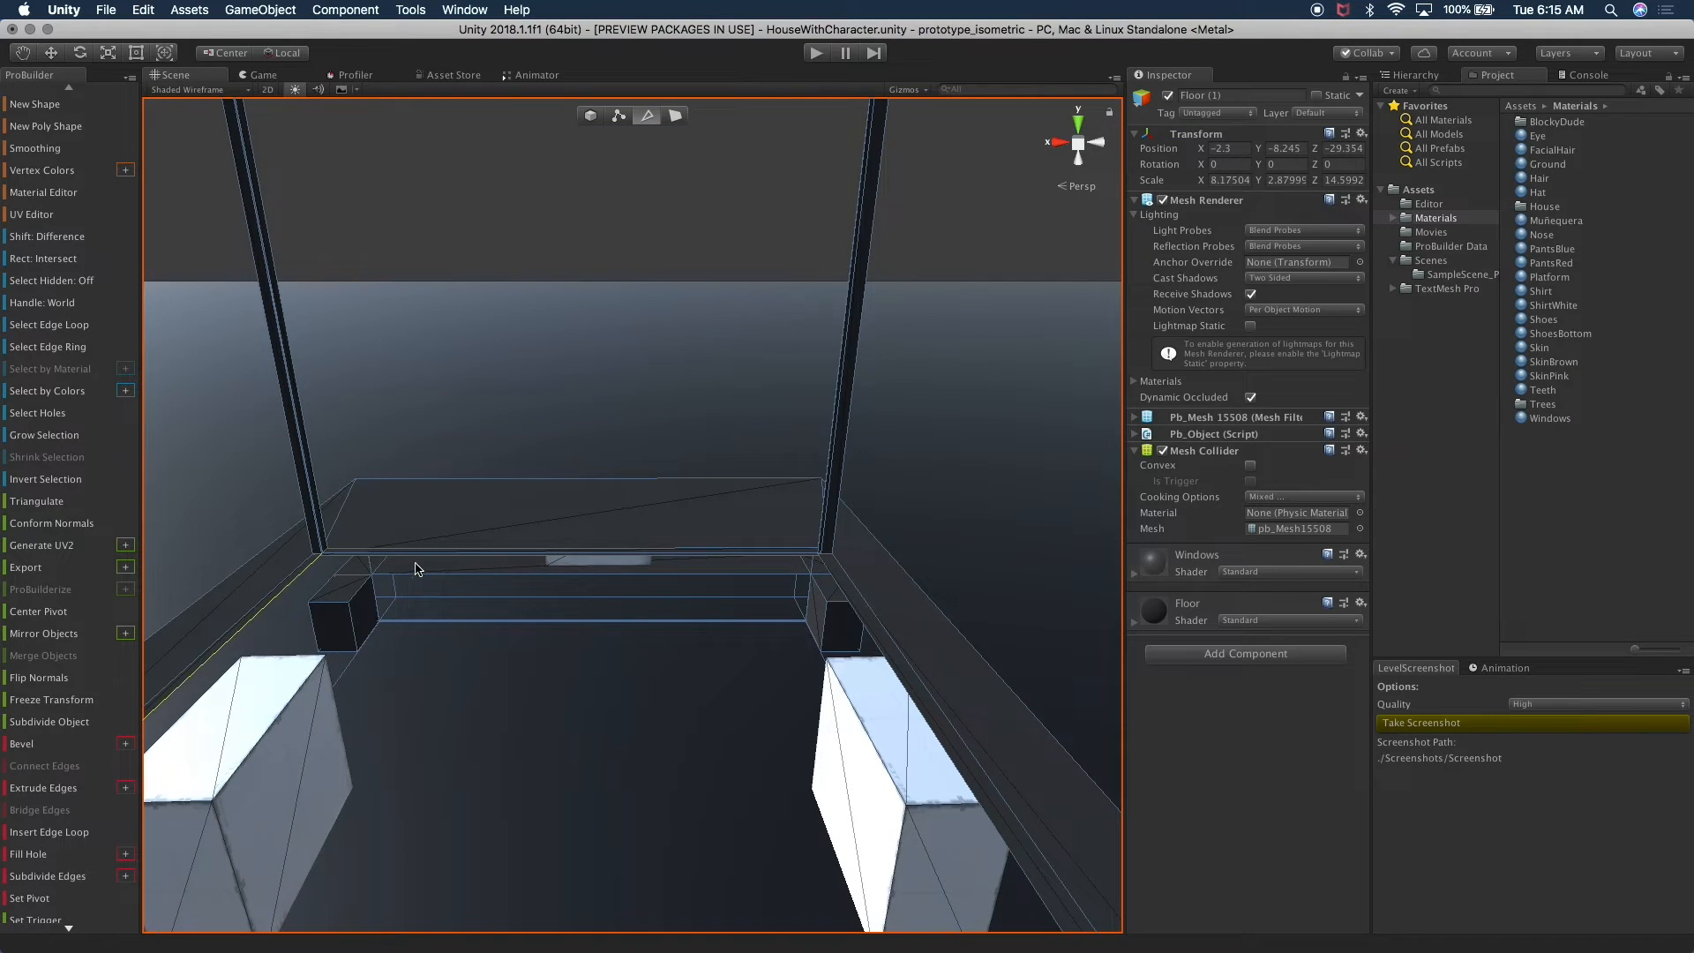
{"action": "left_click", "coordinate": [964, 779]}
{"action": "left_click", "coordinate": [962, 774]}
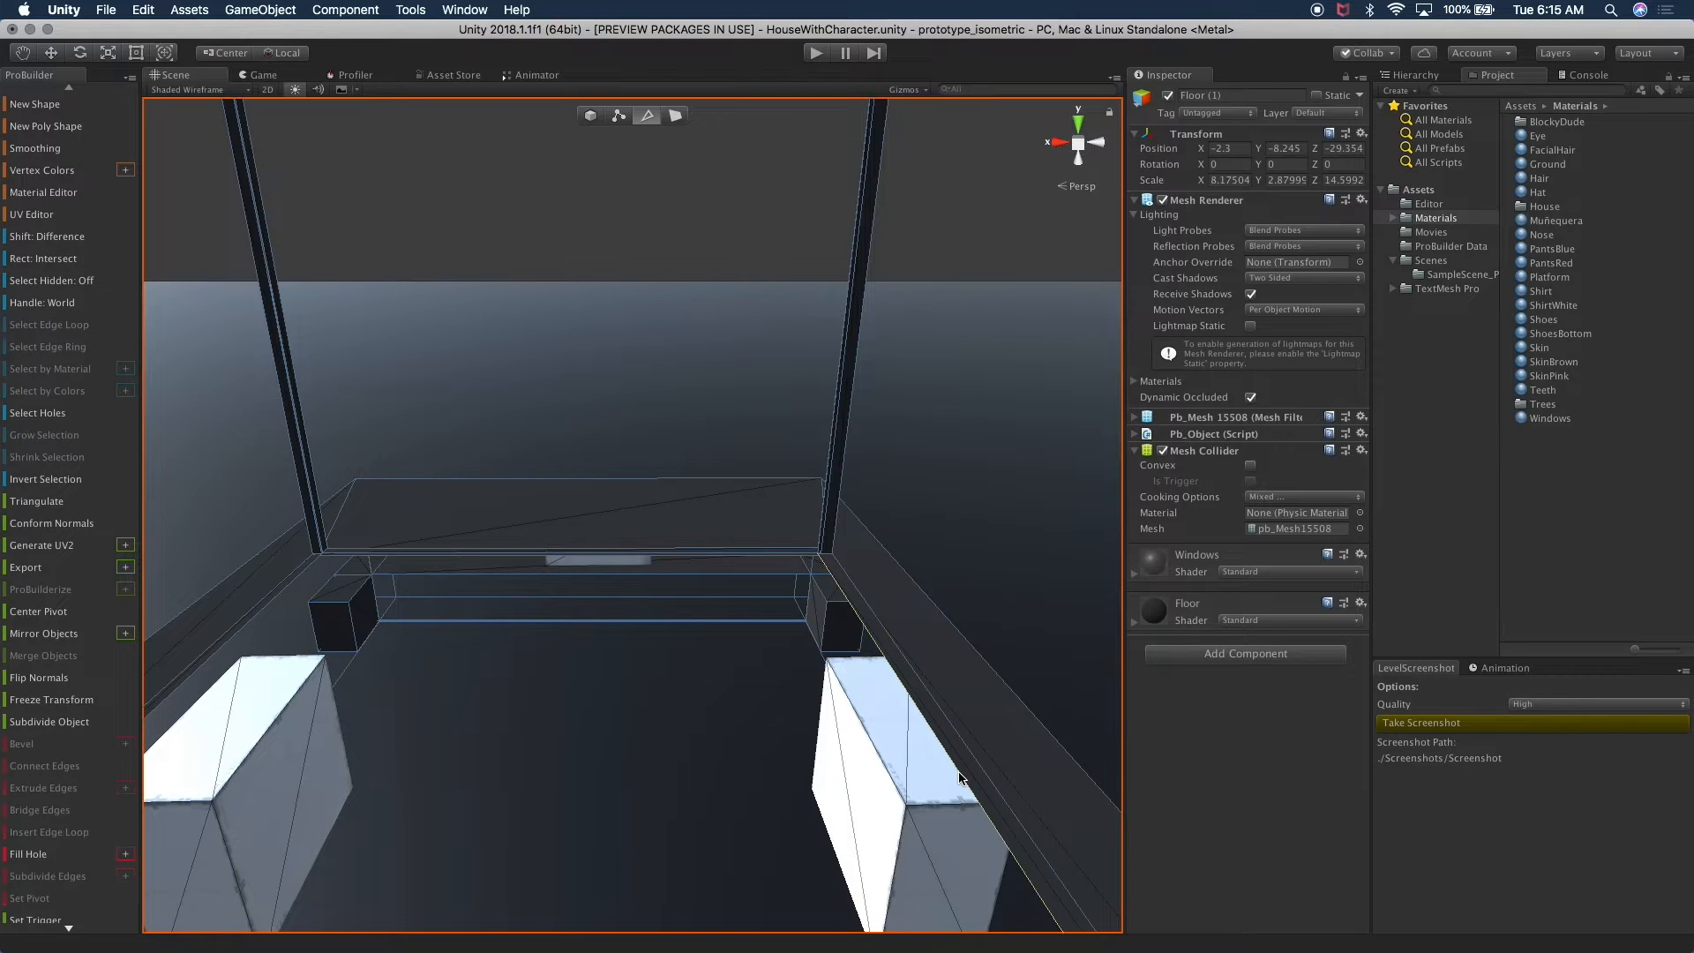
{"action": "left_click", "coordinate": [962, 775]}
- Try to select the lower cabin edge of the car body beside the rear left wheel
{"action": "left_click", "coordinate": [867, 633]}
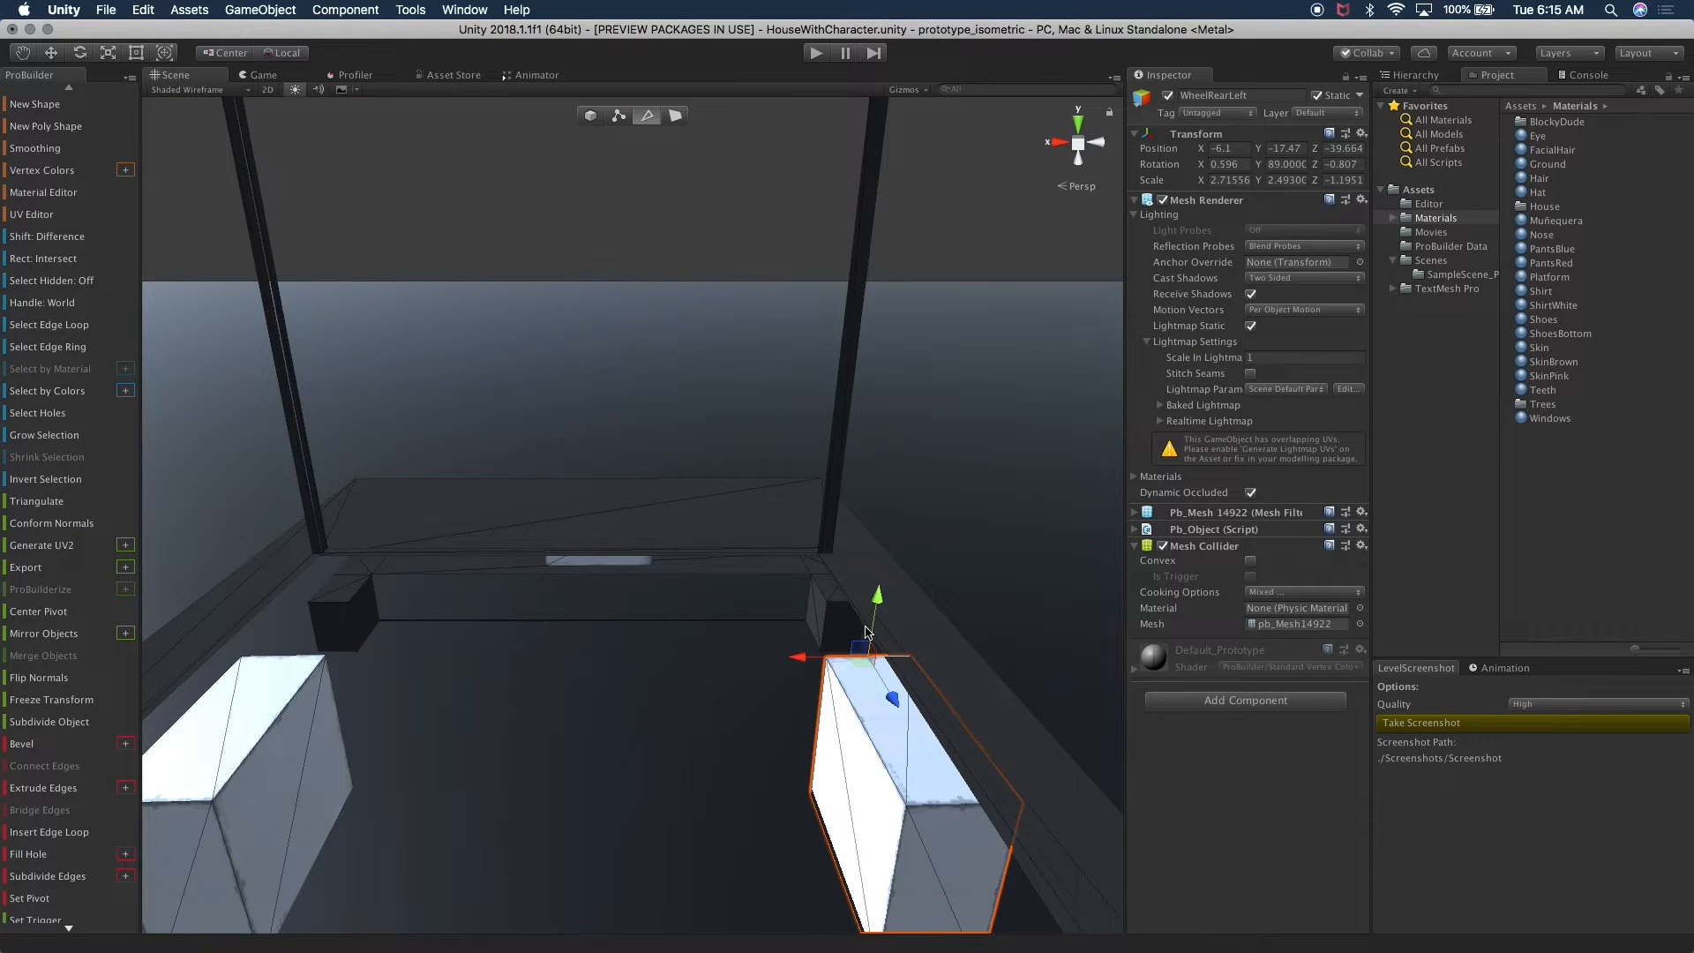
{"action": "scroll", "coordinate": [865, 629], "scroll_direction": "up", "scroll_amount": 3}
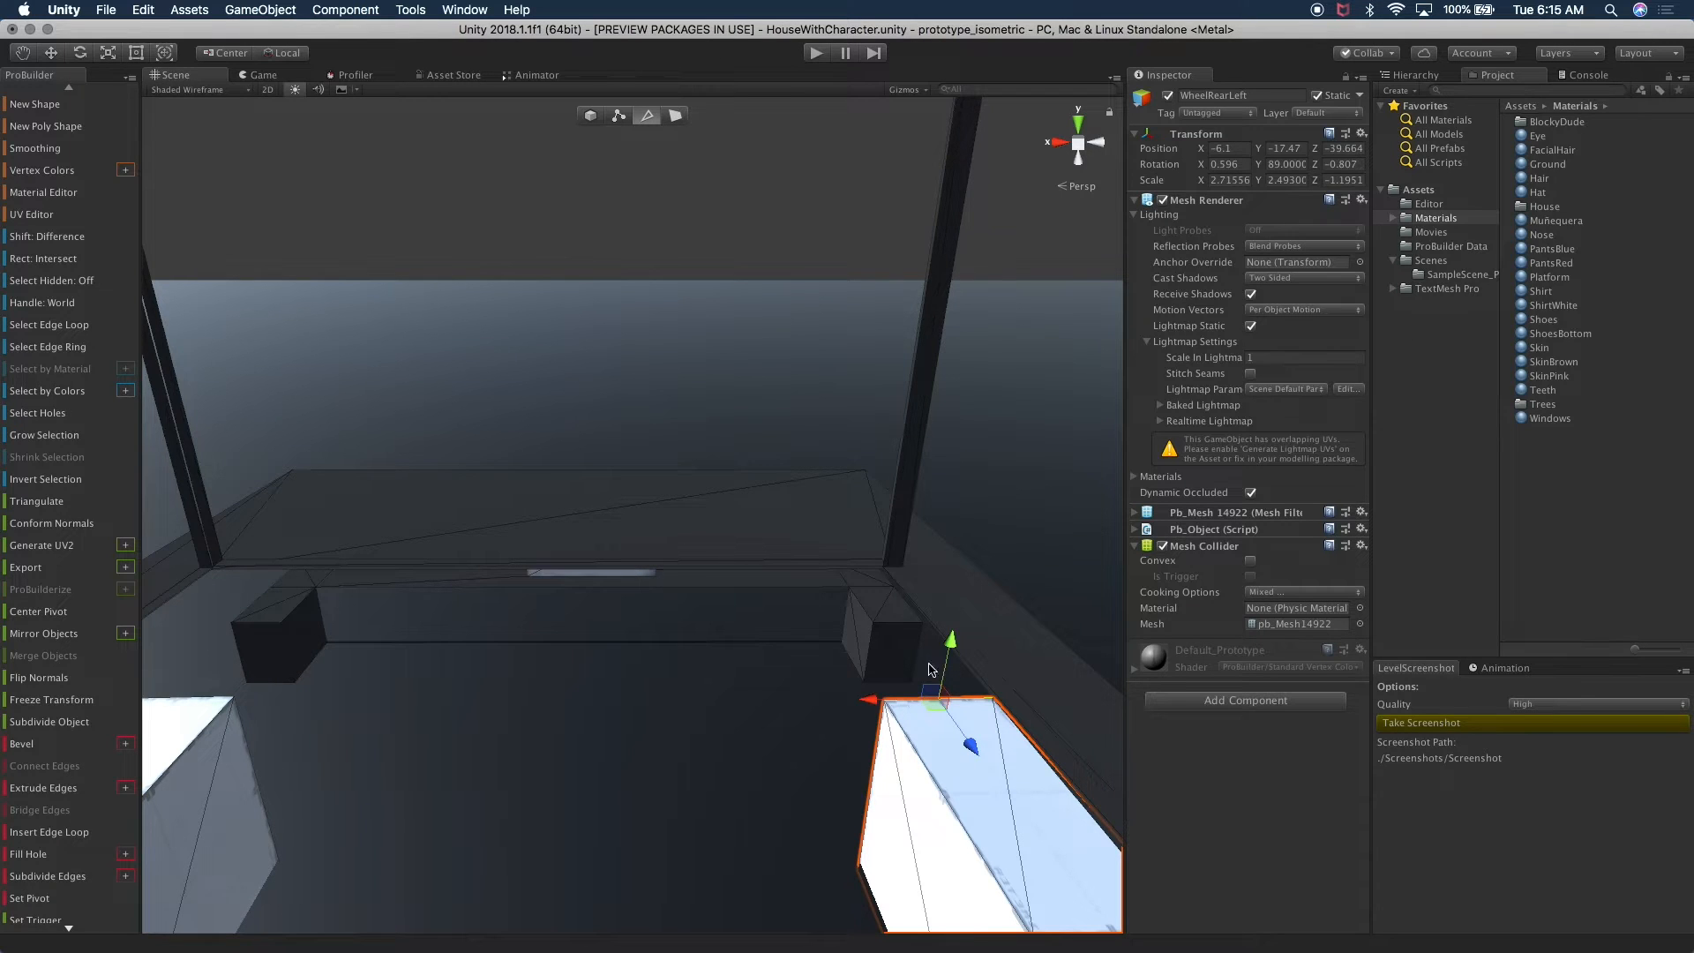
{"action": "scroll", "coordinate": [891, 671], "scroll_direction": "up", "scroll_amount": 2}
{"action": "left_click", "coordinate": [976, 646]}
{"action": "right_click_drag", "start_coordinate": [953, 705], "coordinate": [1085, 747]}
{"action": "middle_click_drag", "start_coordinate": [632, 665], "coordinate": [678, 667]}
{"action": "scroll", "coordinate": [855, 839], "scroll_direction": "down", "scroll_amount": 4}
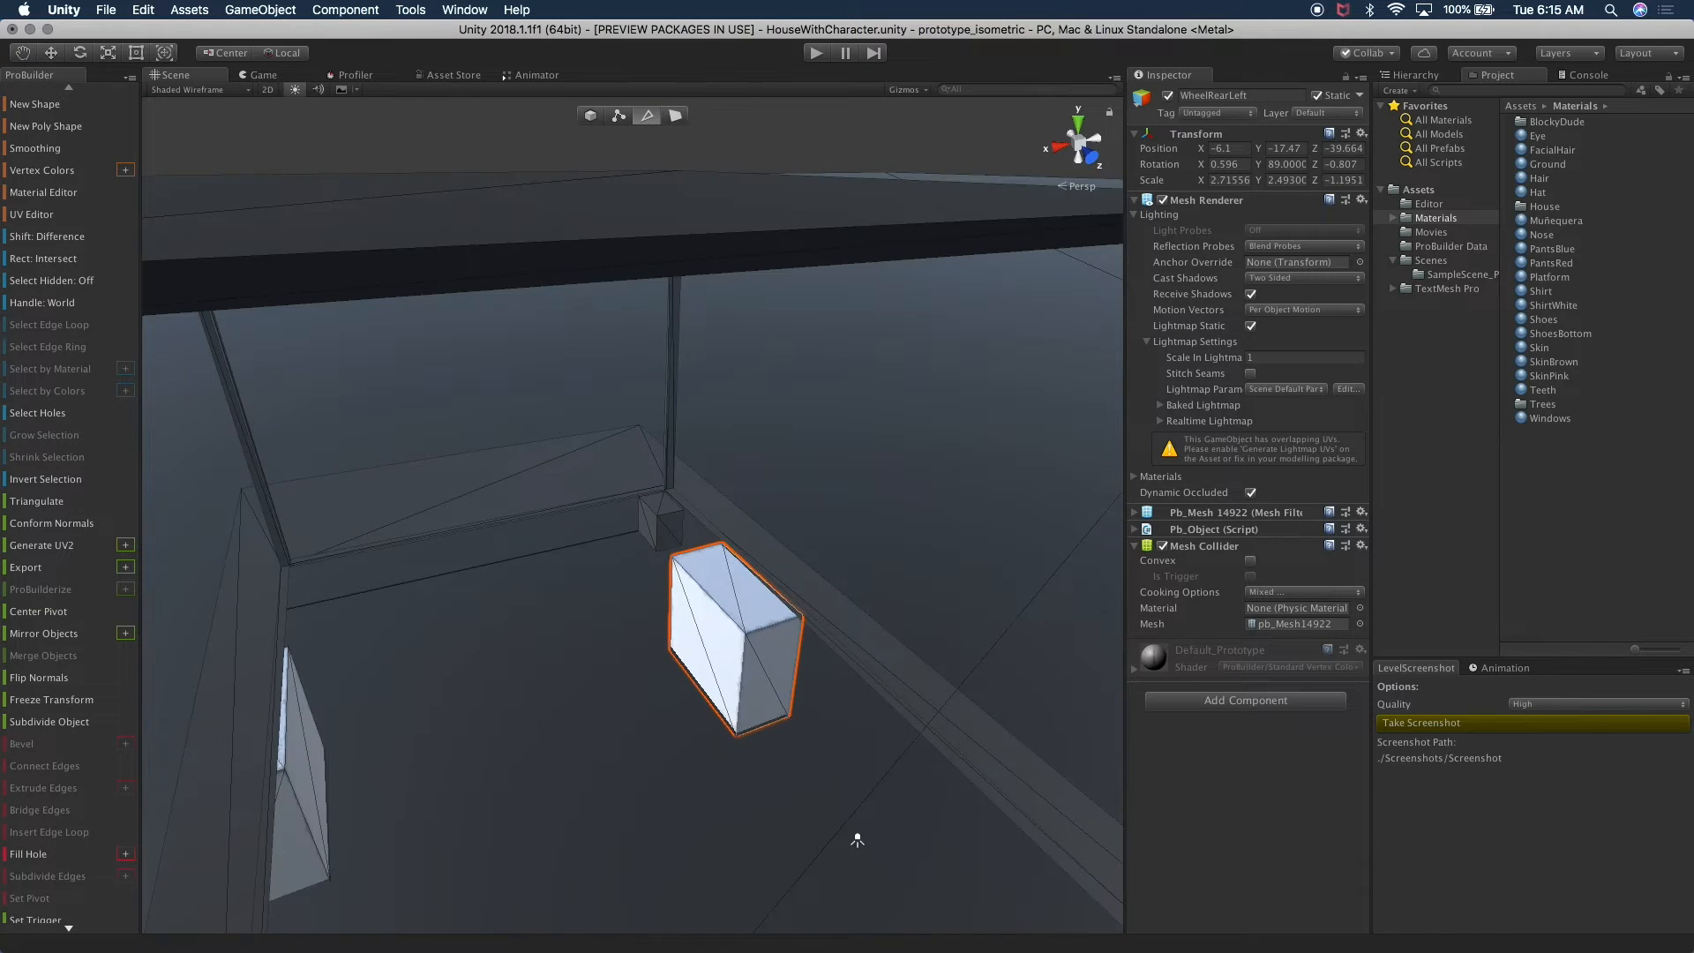
{"action": "left_click_drag", "start_coordinate": [688, 716], "coordinate": [809, 712], "text": "alt"}
{"action": "scroll", "coordinate": [894, 810], "scroll_direction": "up", "scroll_amount": 3}
{"action": "left_click", "coordinate": [846, 613]}
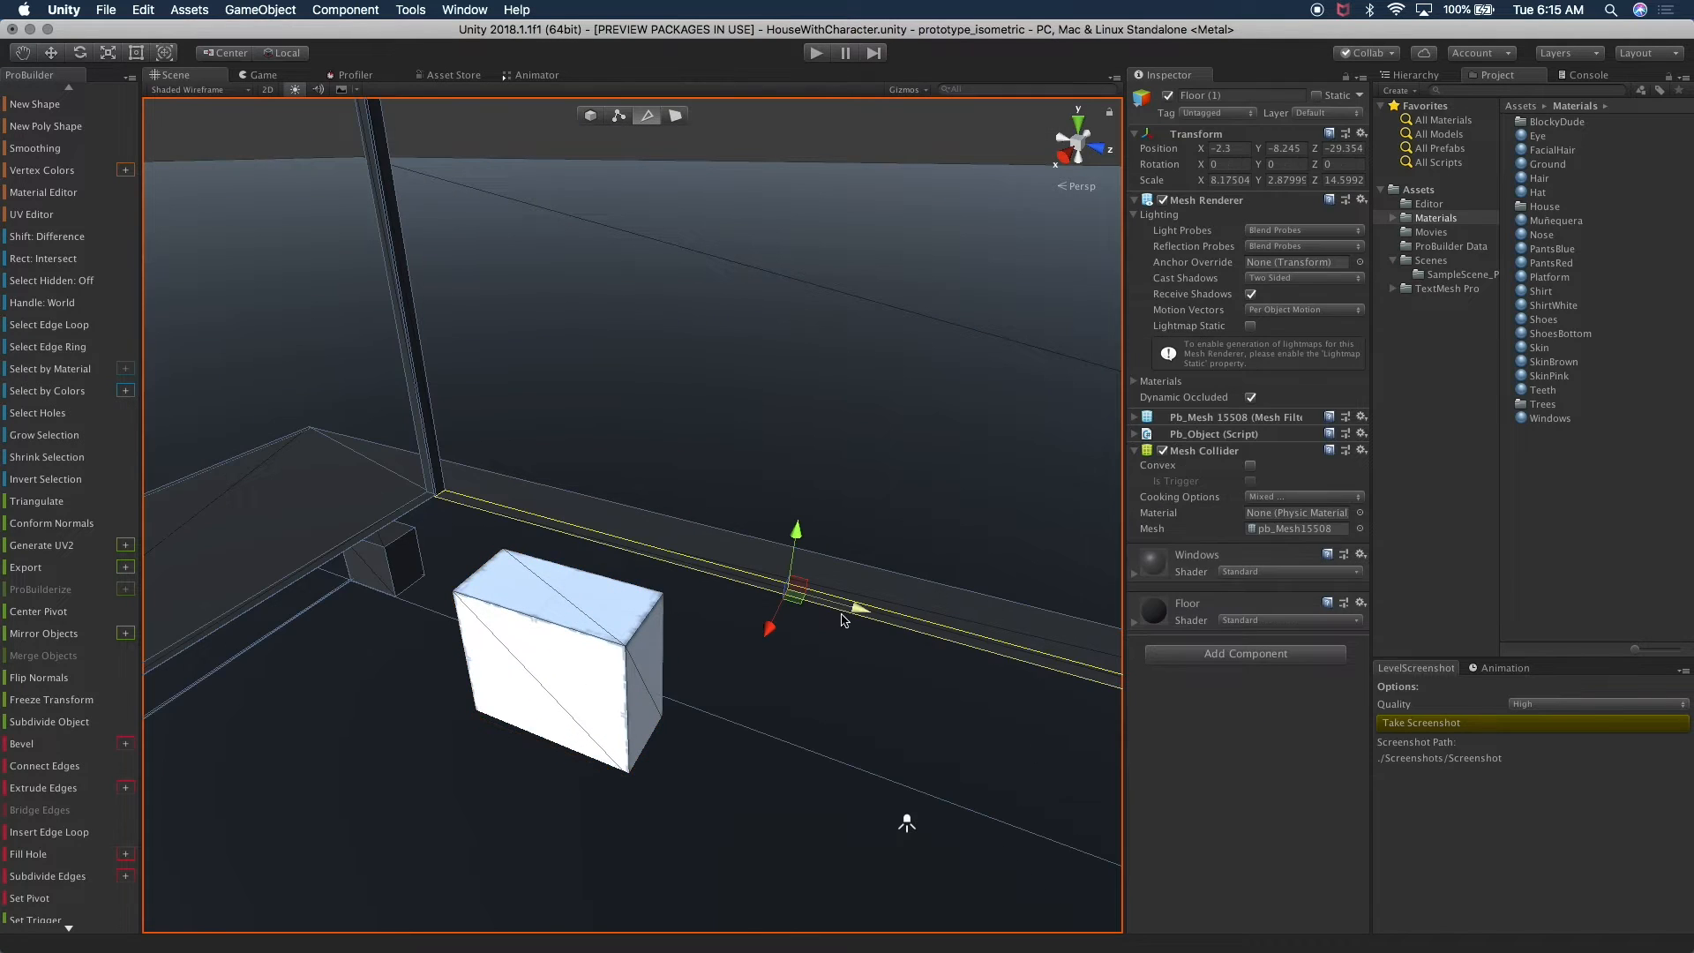
{"action": "left_click", "coordinate": [914, 632]}
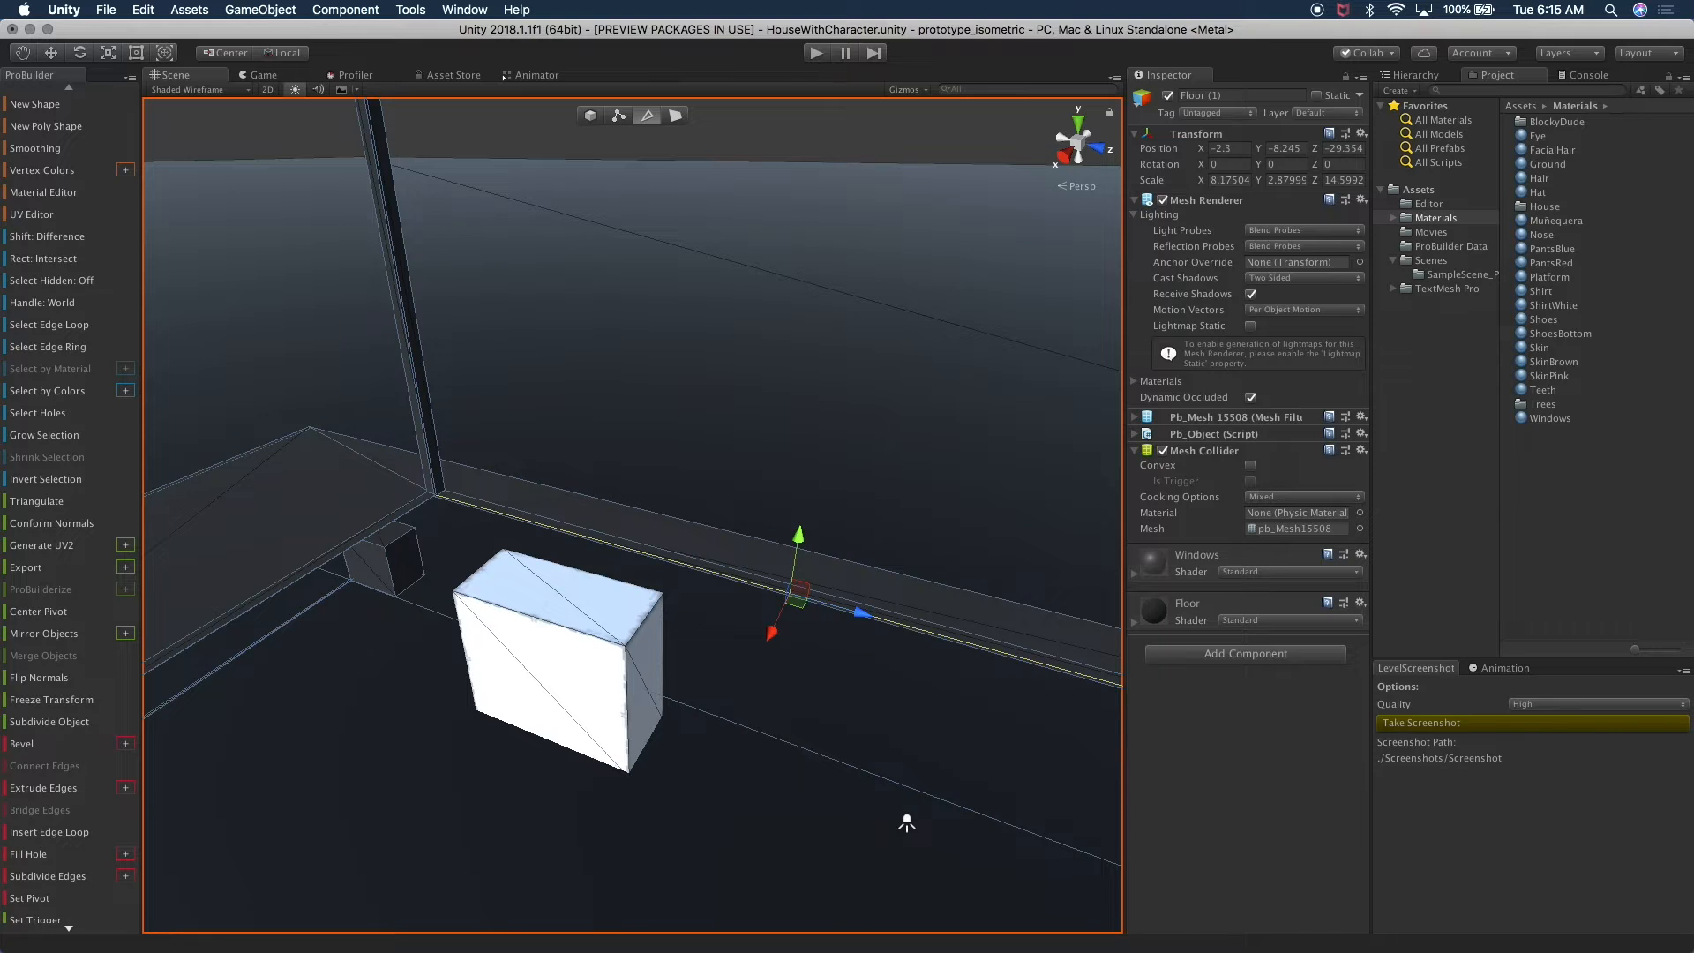
- Try to select the inner edge of the cabin ledge at the corner between the window pillar and the wheel
{"action": "left_click_drag", "start_coordinate": [777, 728], "coordinate": [526, 790], "text": "alt"}
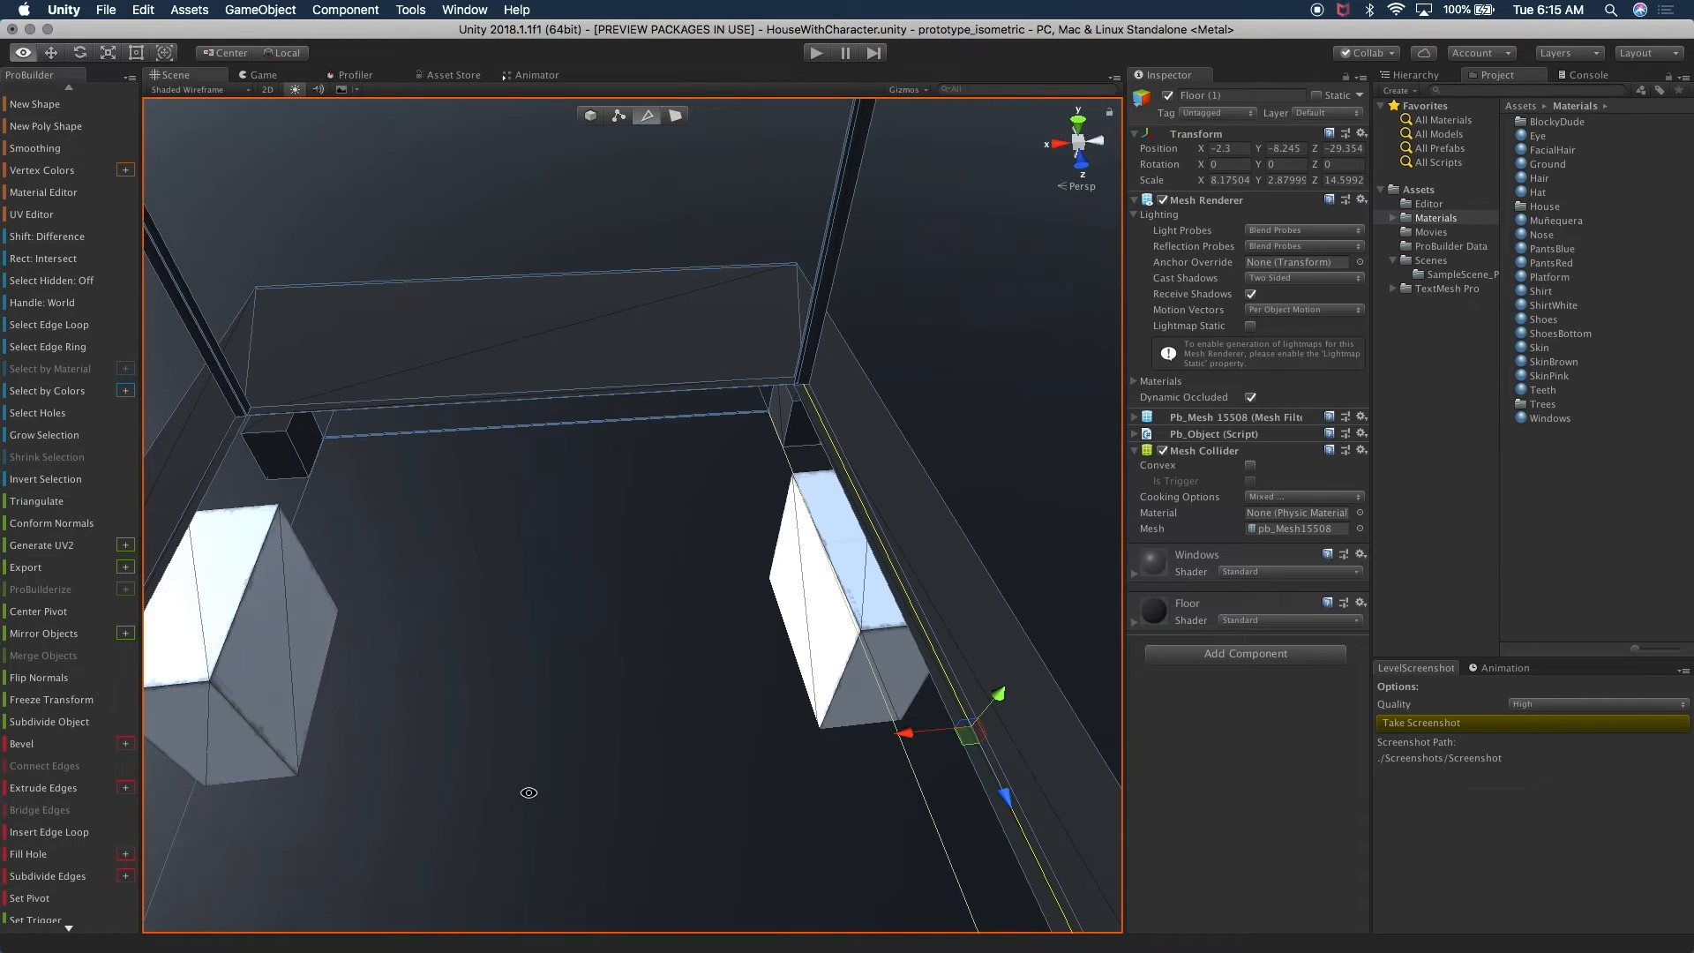
{"action": "left_click", "coordinate": [805, 411]}
{"action": "left_click", "coordinate": [808, 415]}
{"action": "left_click", "coordinate": [812, 421]}
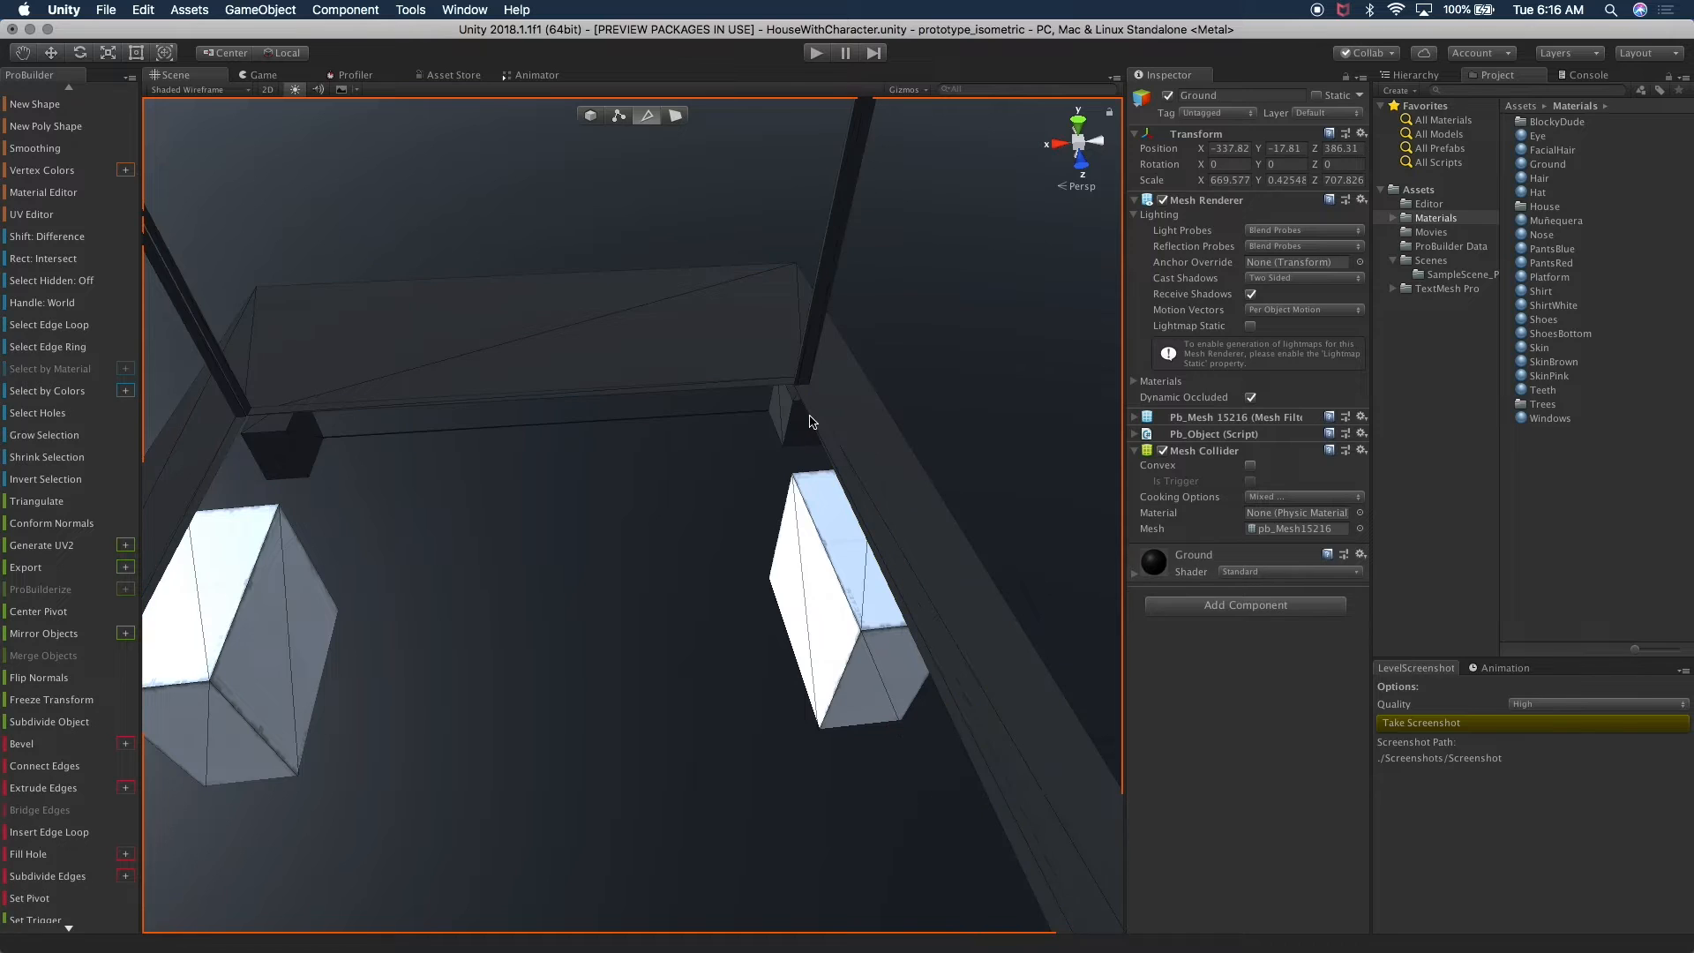
{"action": "left_click", "coordinate": [813, 424]}
{"action": "left_click", "coordinate": [813, 425]}
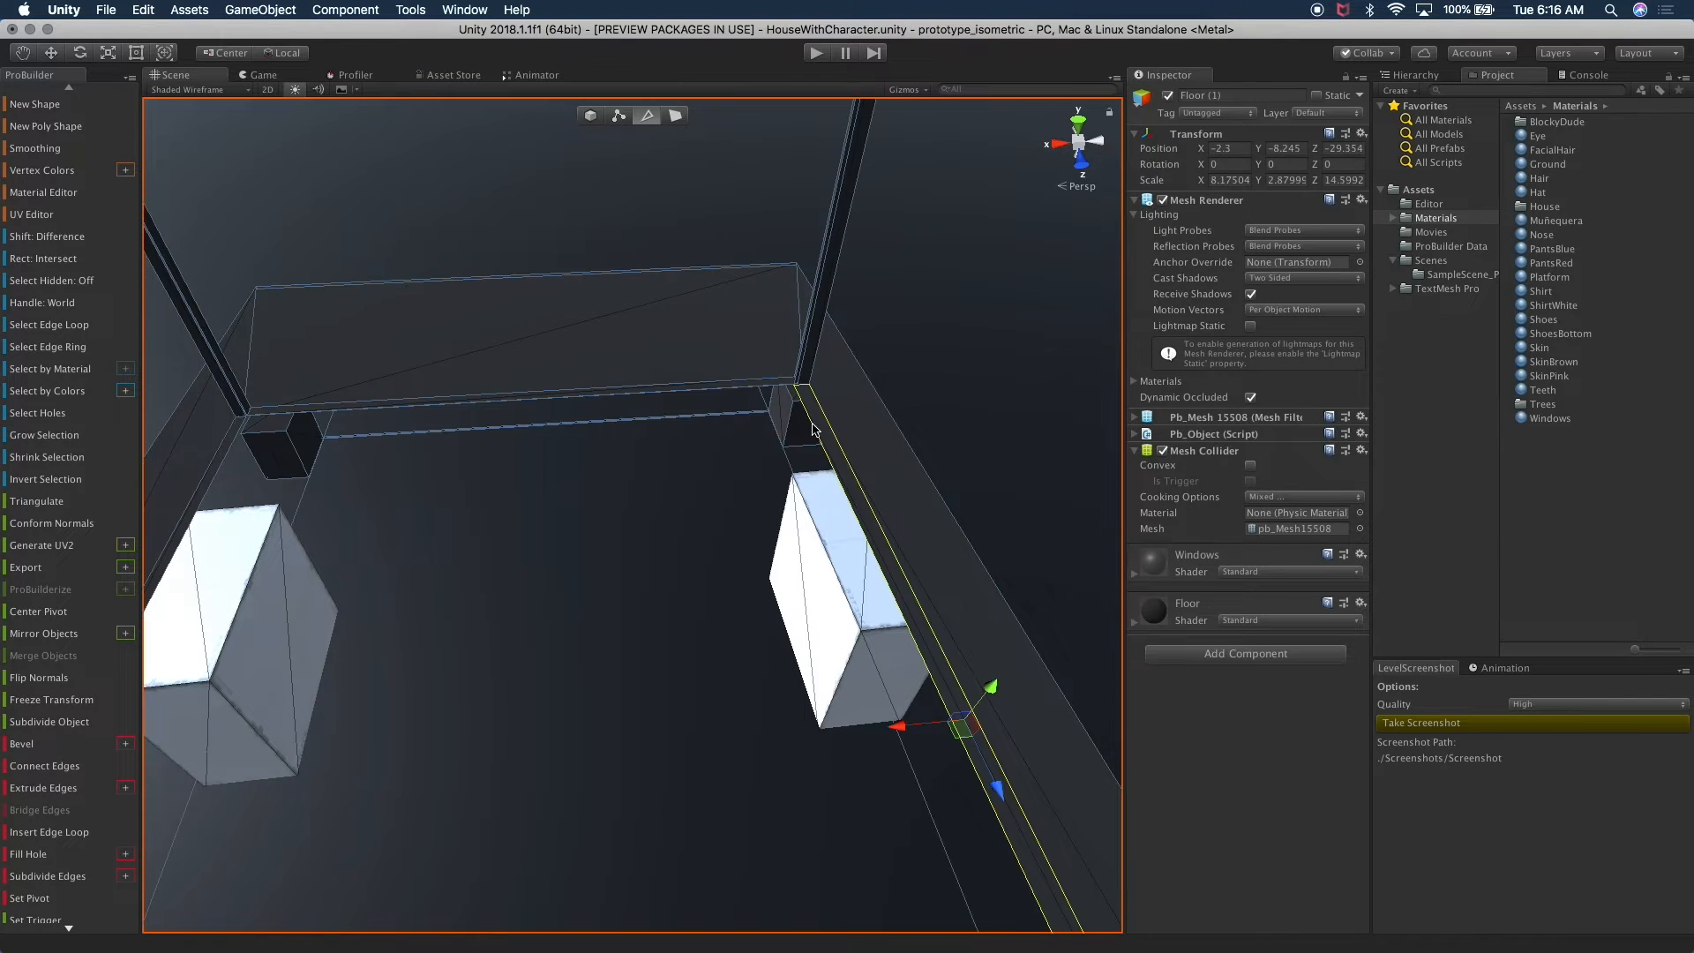
{"action": "left_click", "coordinate": [813, 427]}
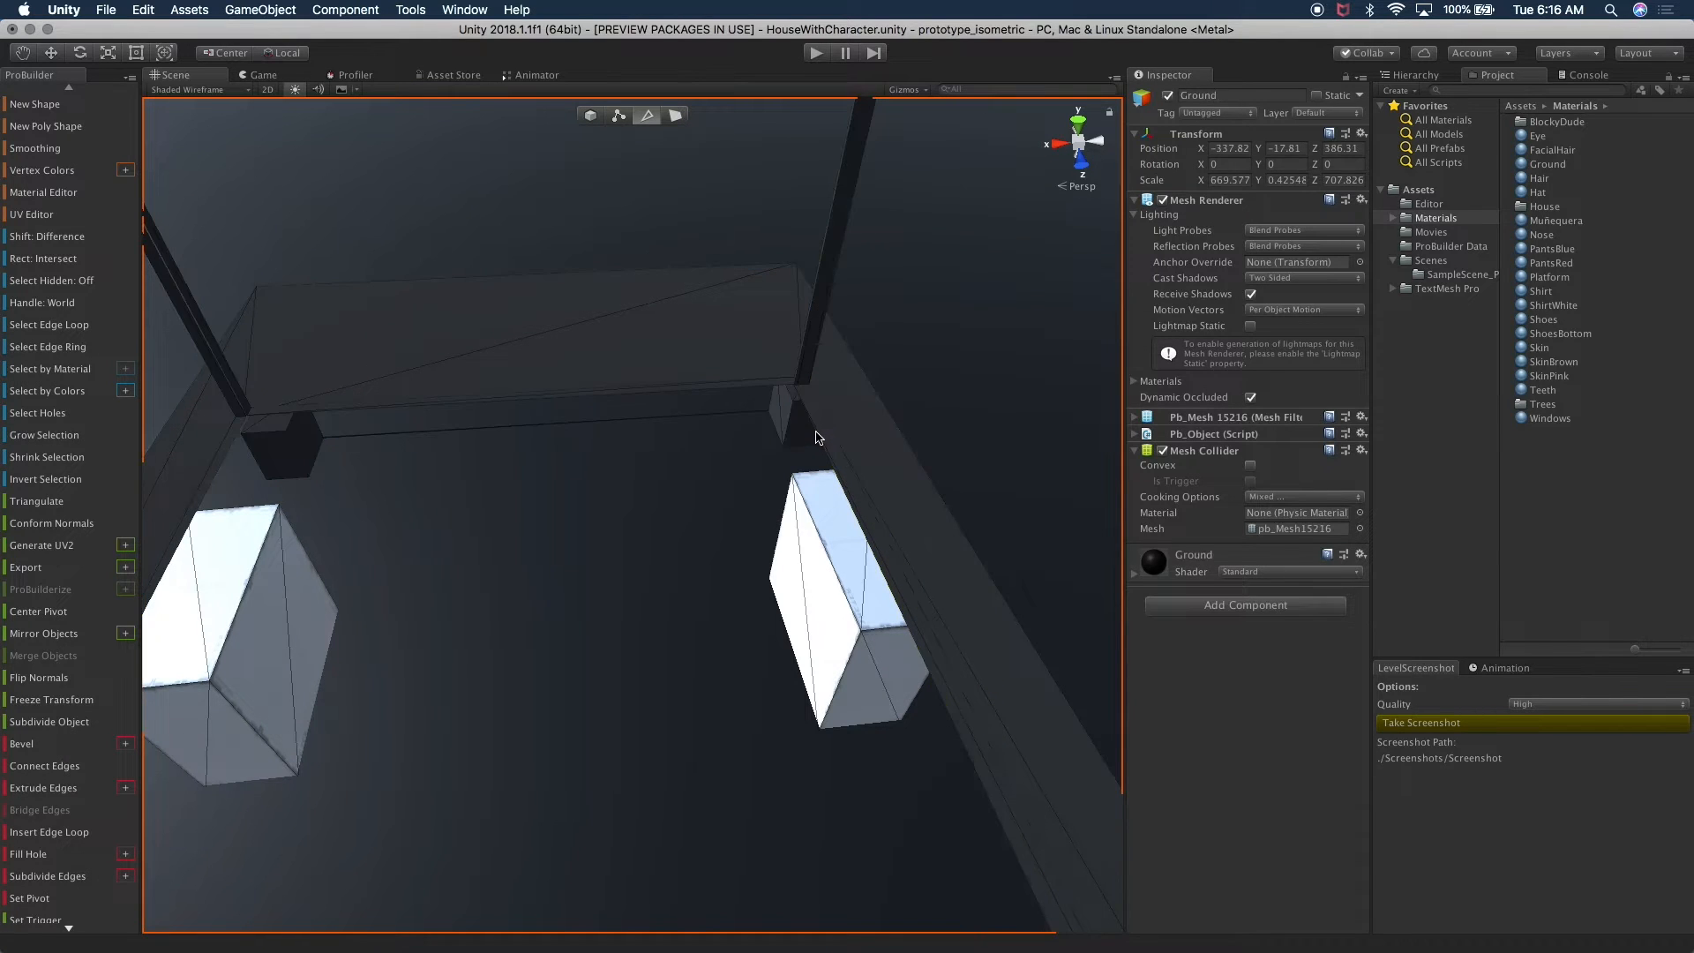
{"action": "left_click", "coordinate": [816, 430]}
{"action": "left_click", "coordinate": [817, 432]}
{"action": "left_click", "coordinate": [819, 448]}
{"action": "scroll", "coordinate": [823, 446], "scroll_direction": "up", "scroll_amount": 2}
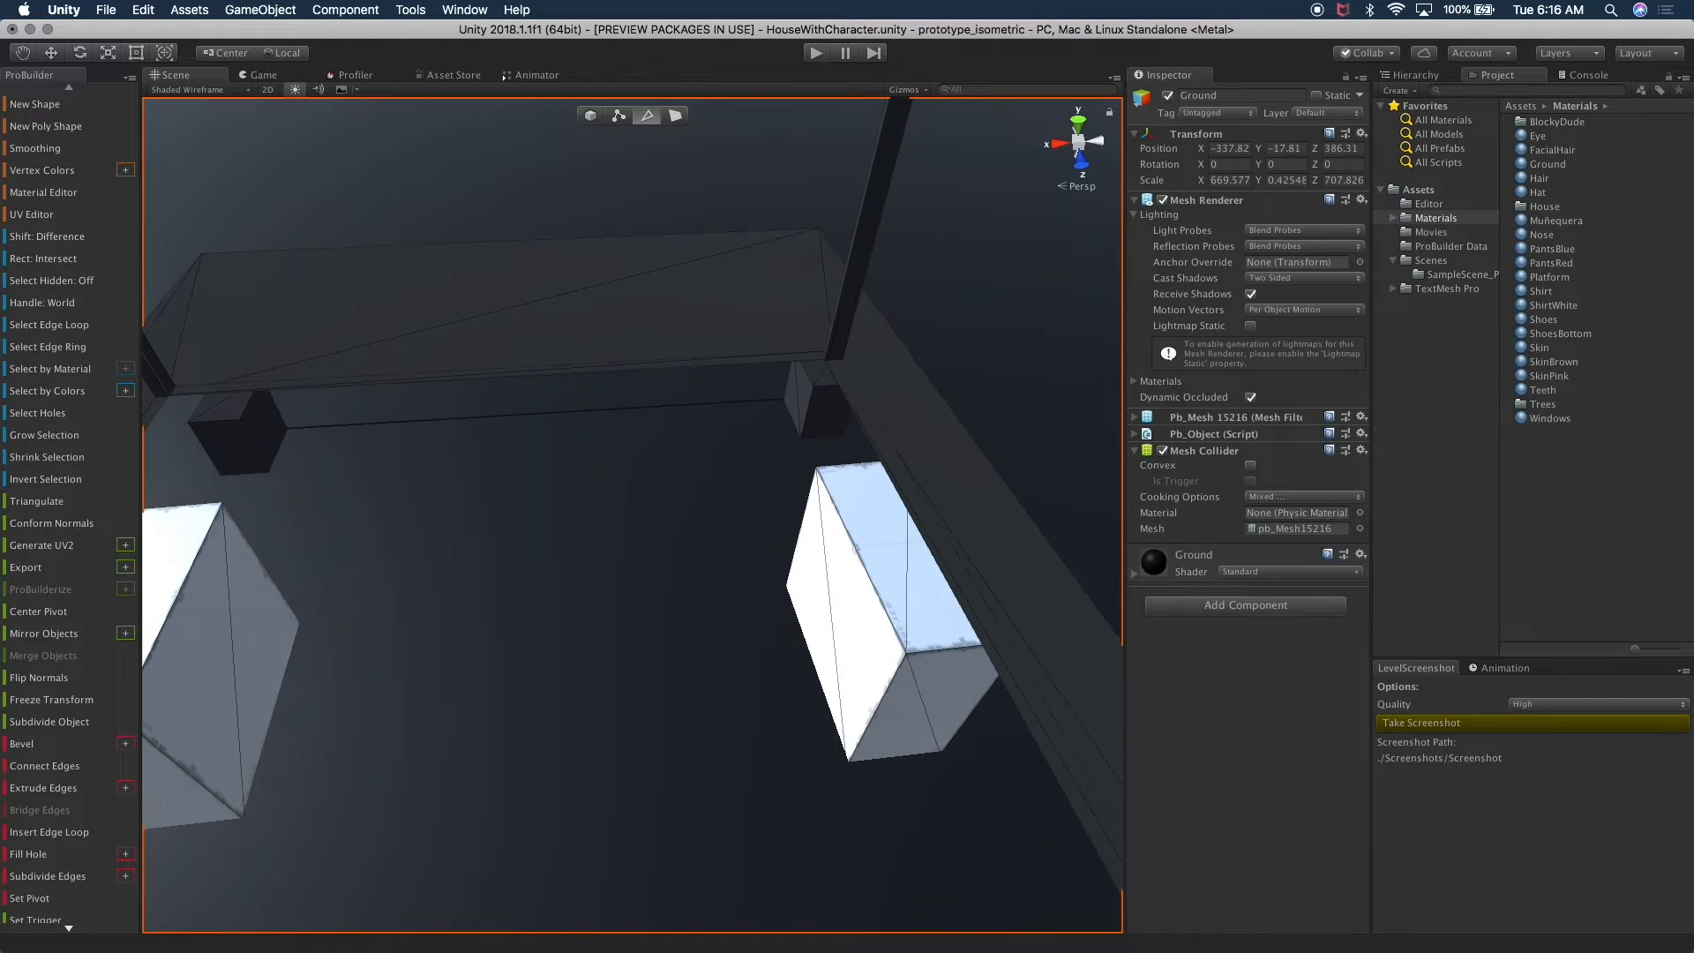
{"action": "left_click", "coordinate": [876, 456]}
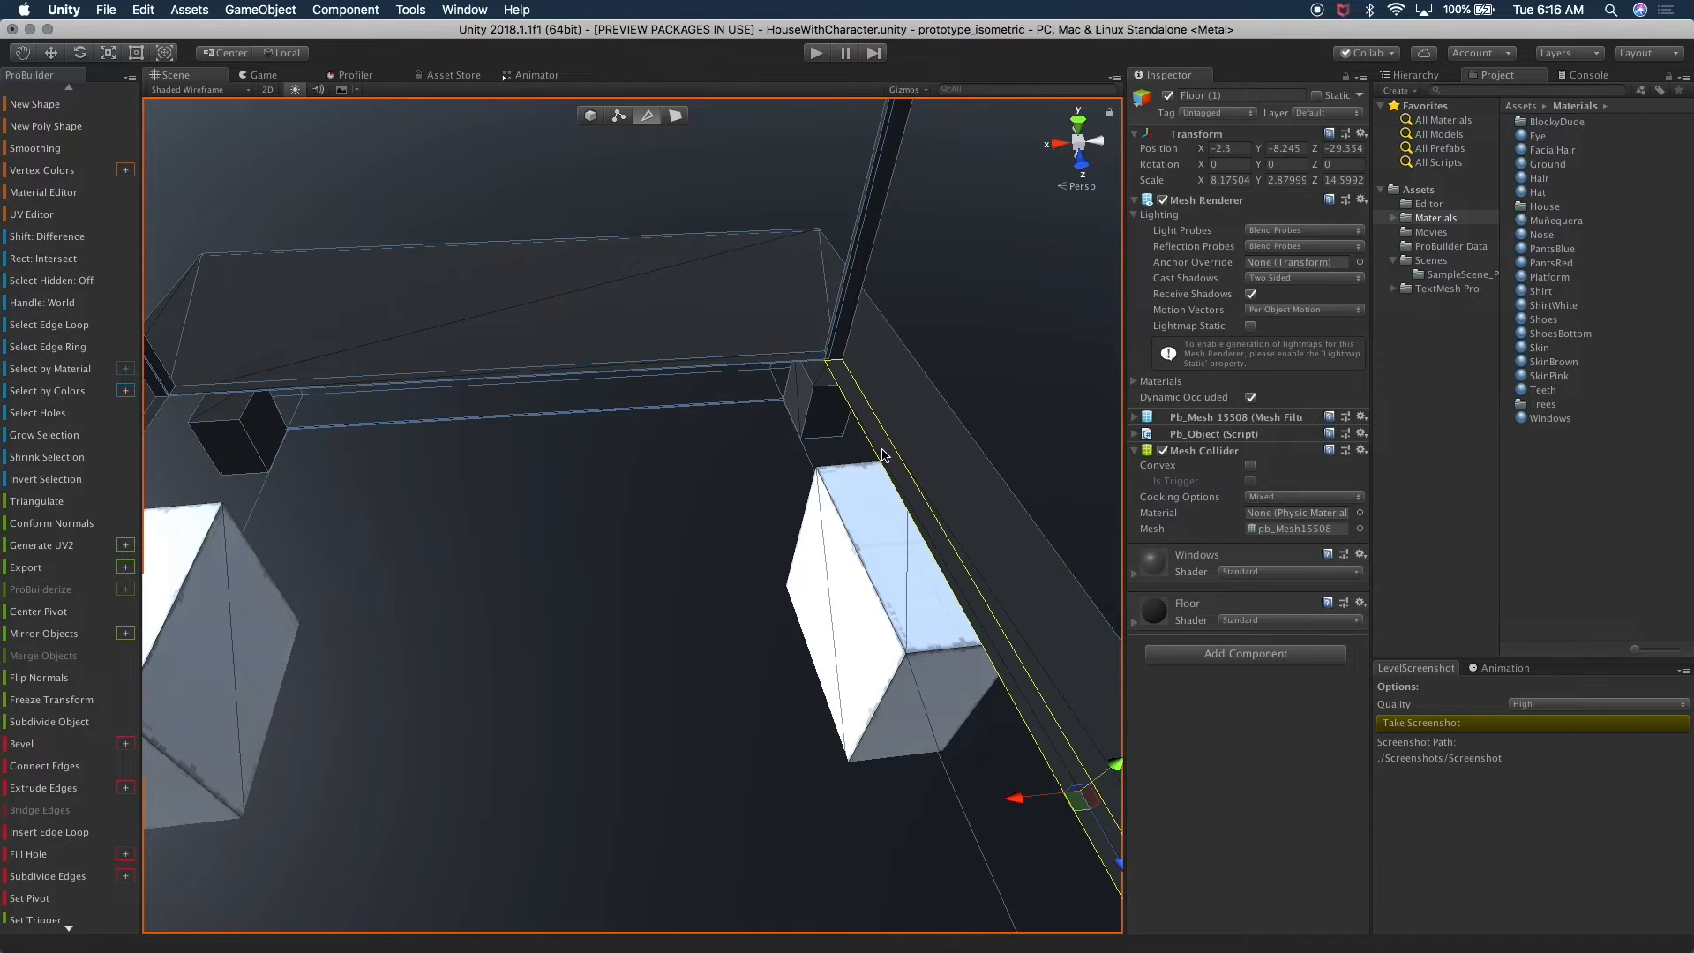
{"action": "scroll", "coordinate": [887, 553], "scroll_direction": "down", "scroll_amount": 3}
{"action": "left_click_drag", "start_coordinate": [940, 757], "coordinate": [854, 770]}
{"action": "key", "text": "super+z"}
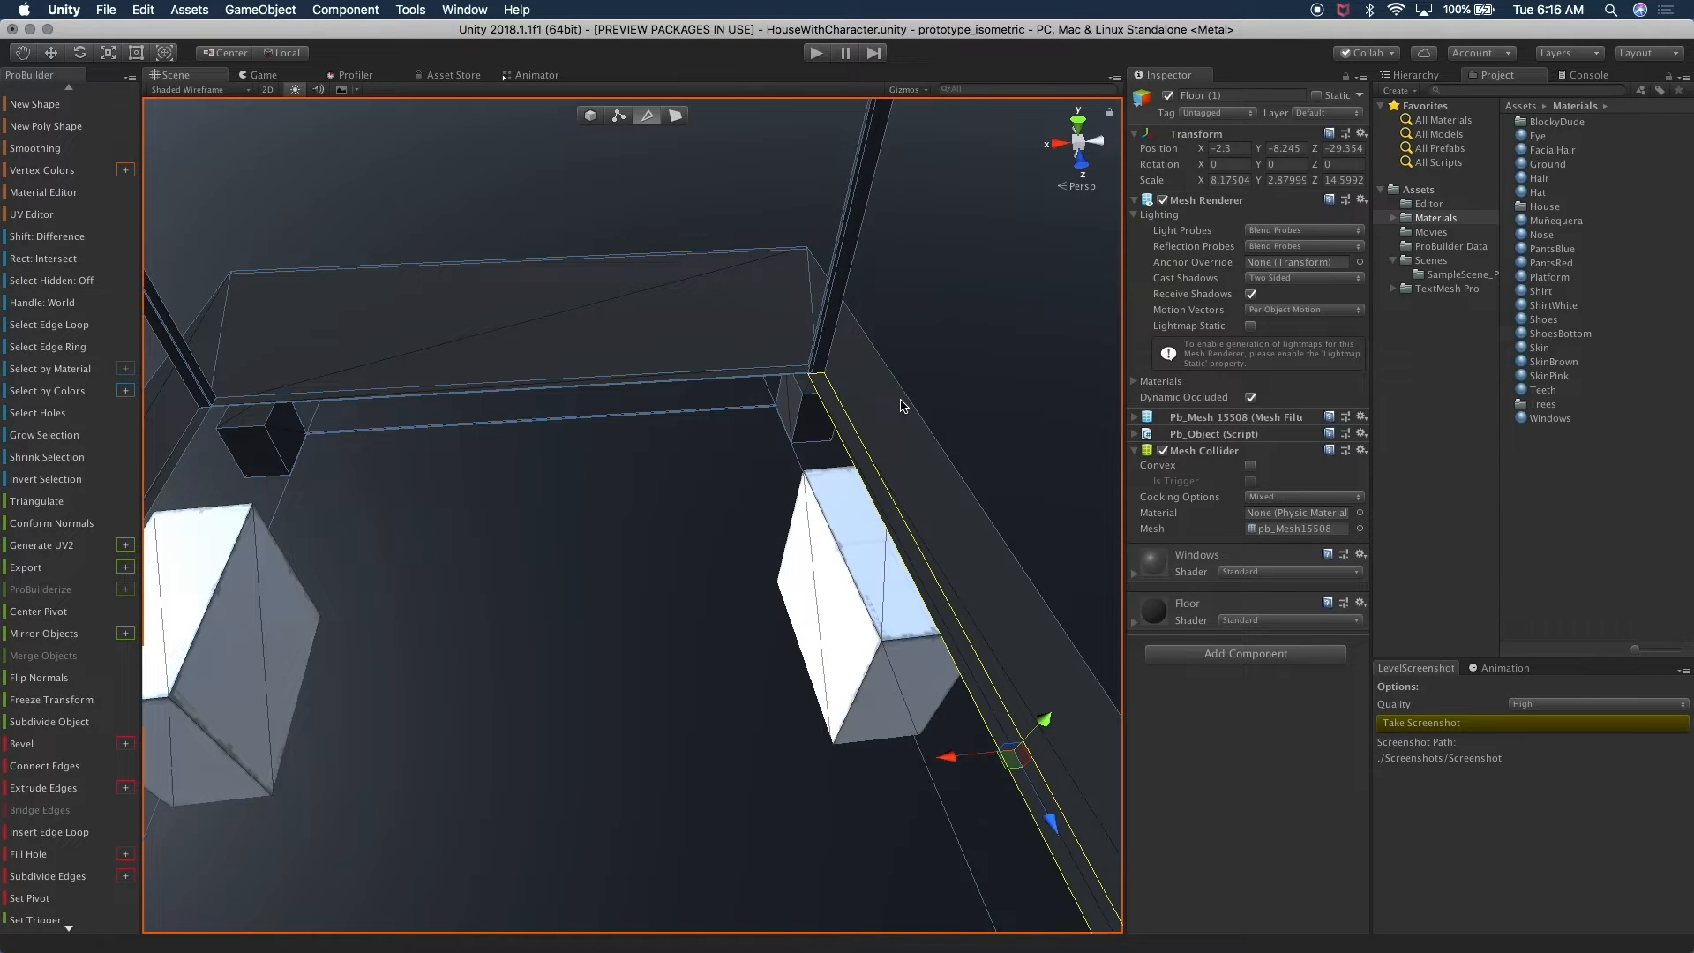
{"action": "left_click", "coordinate": [857, 474]}
{"action": "left_click", "coordinate": [851, 430]}
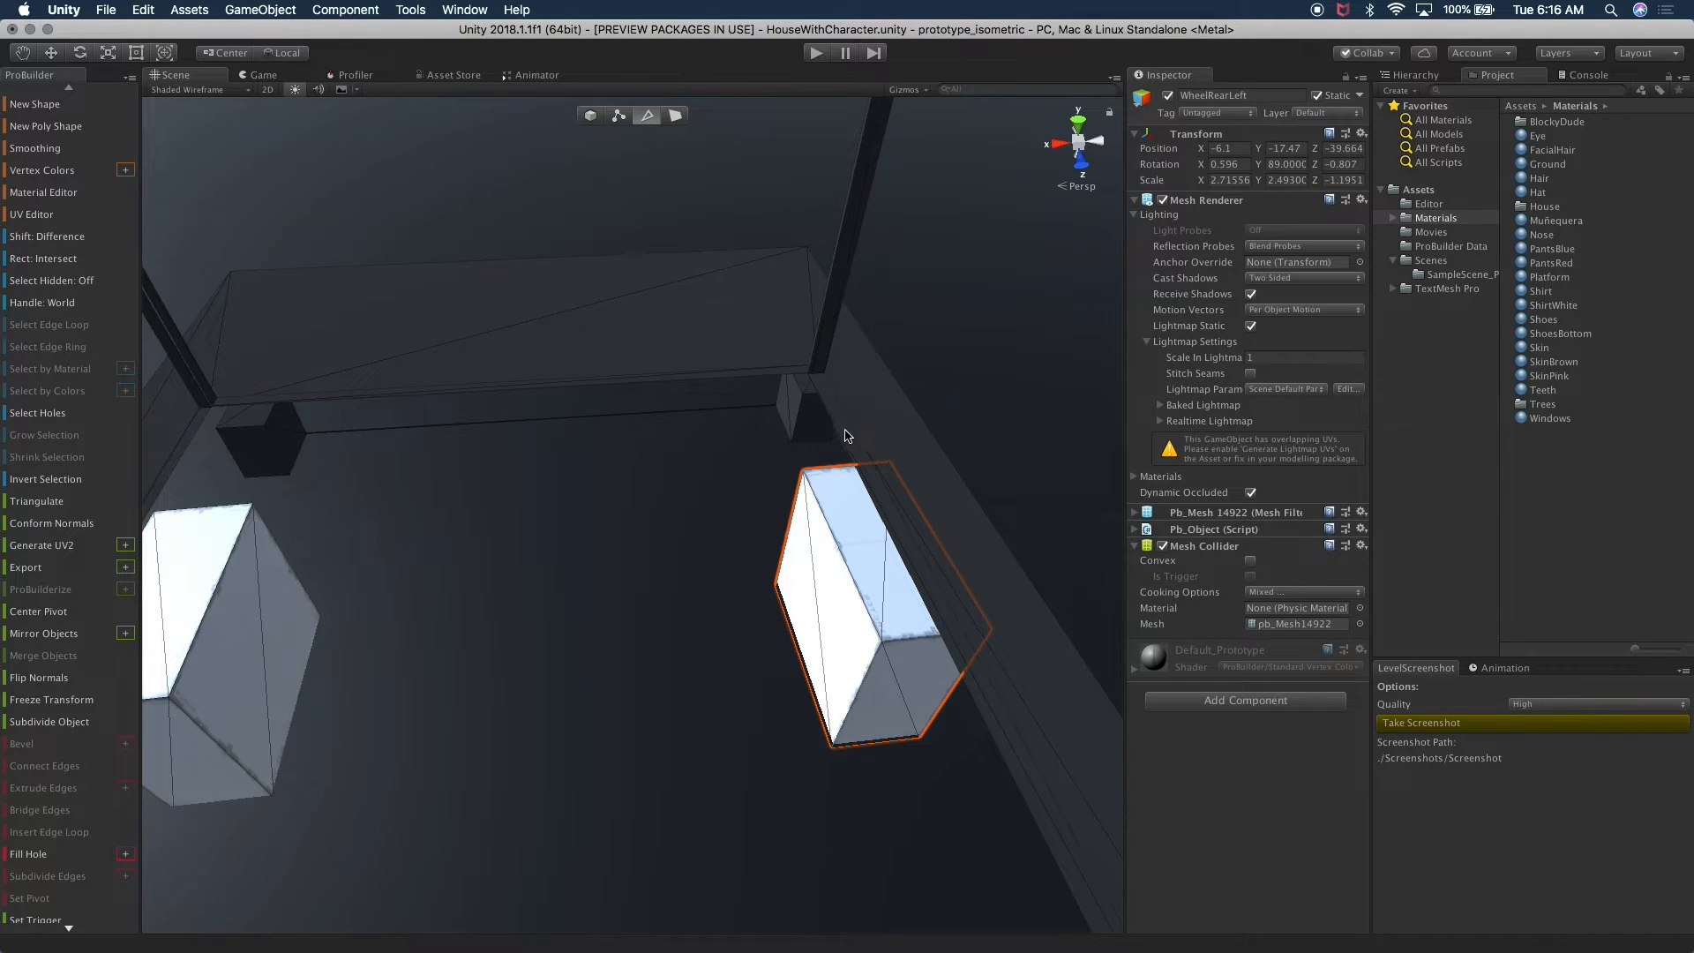
- Switch to face selection and select the narrow ledge face along one side of the cabin
{"action": "left_click", "coordinate": [675, 115]}
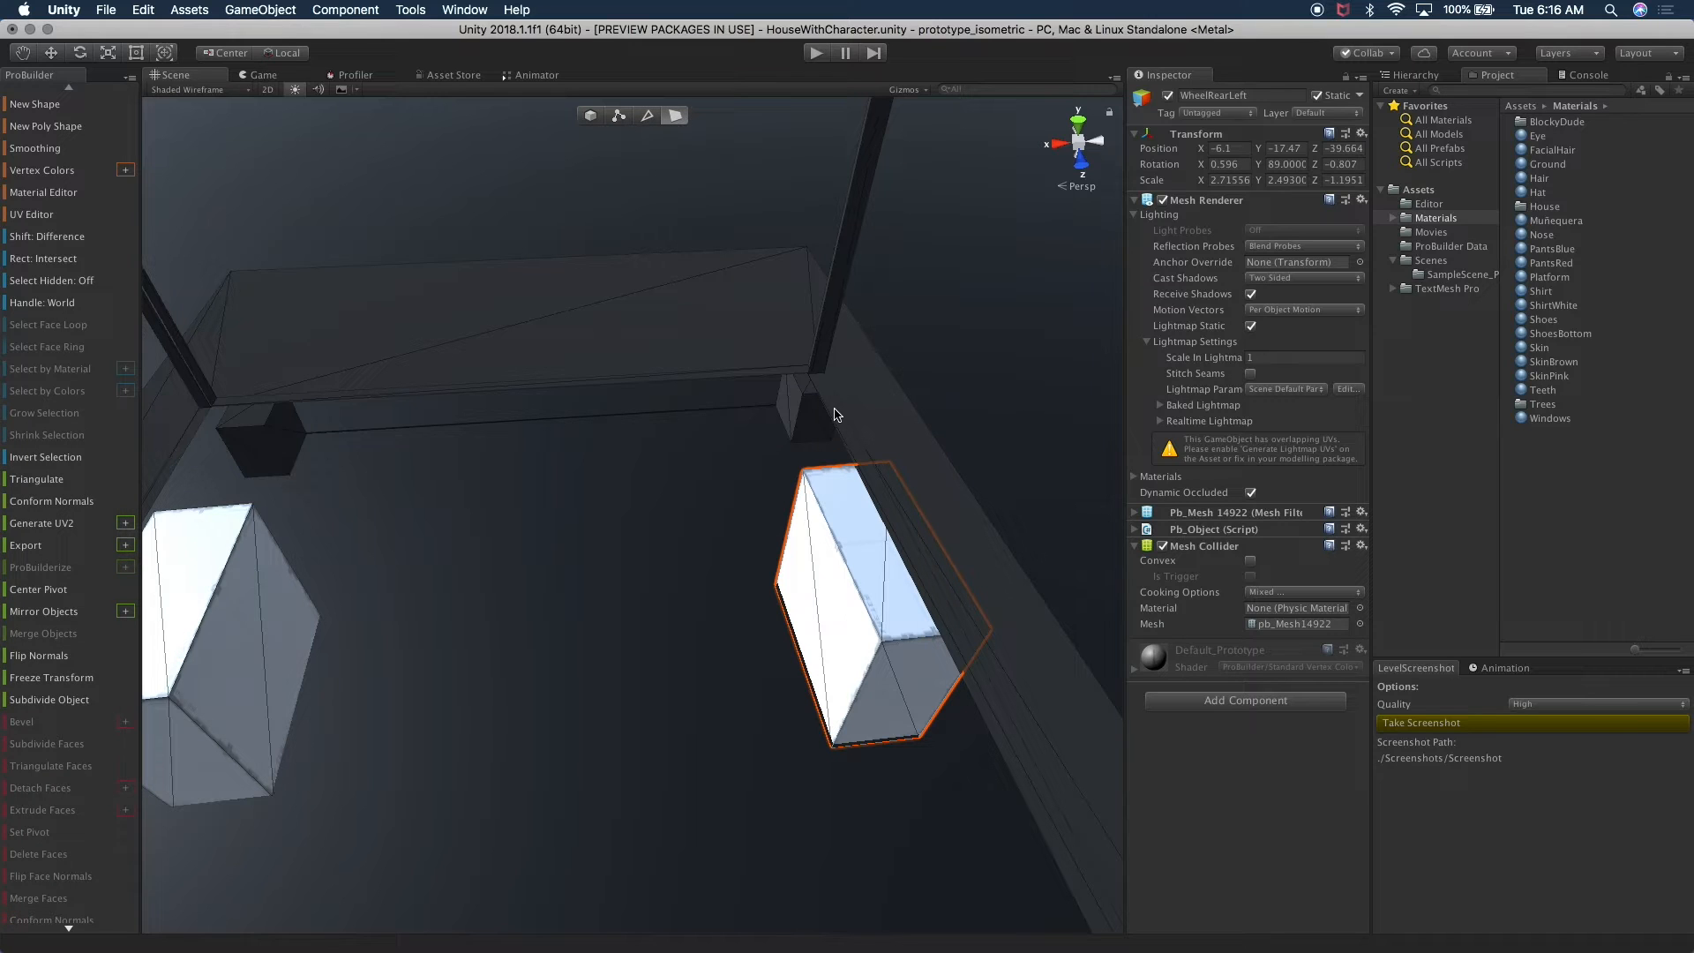
{"action": "left_click", "coordinate": [861, 565]}
{"action": "left_click", "coordinate": [1045, 719]}
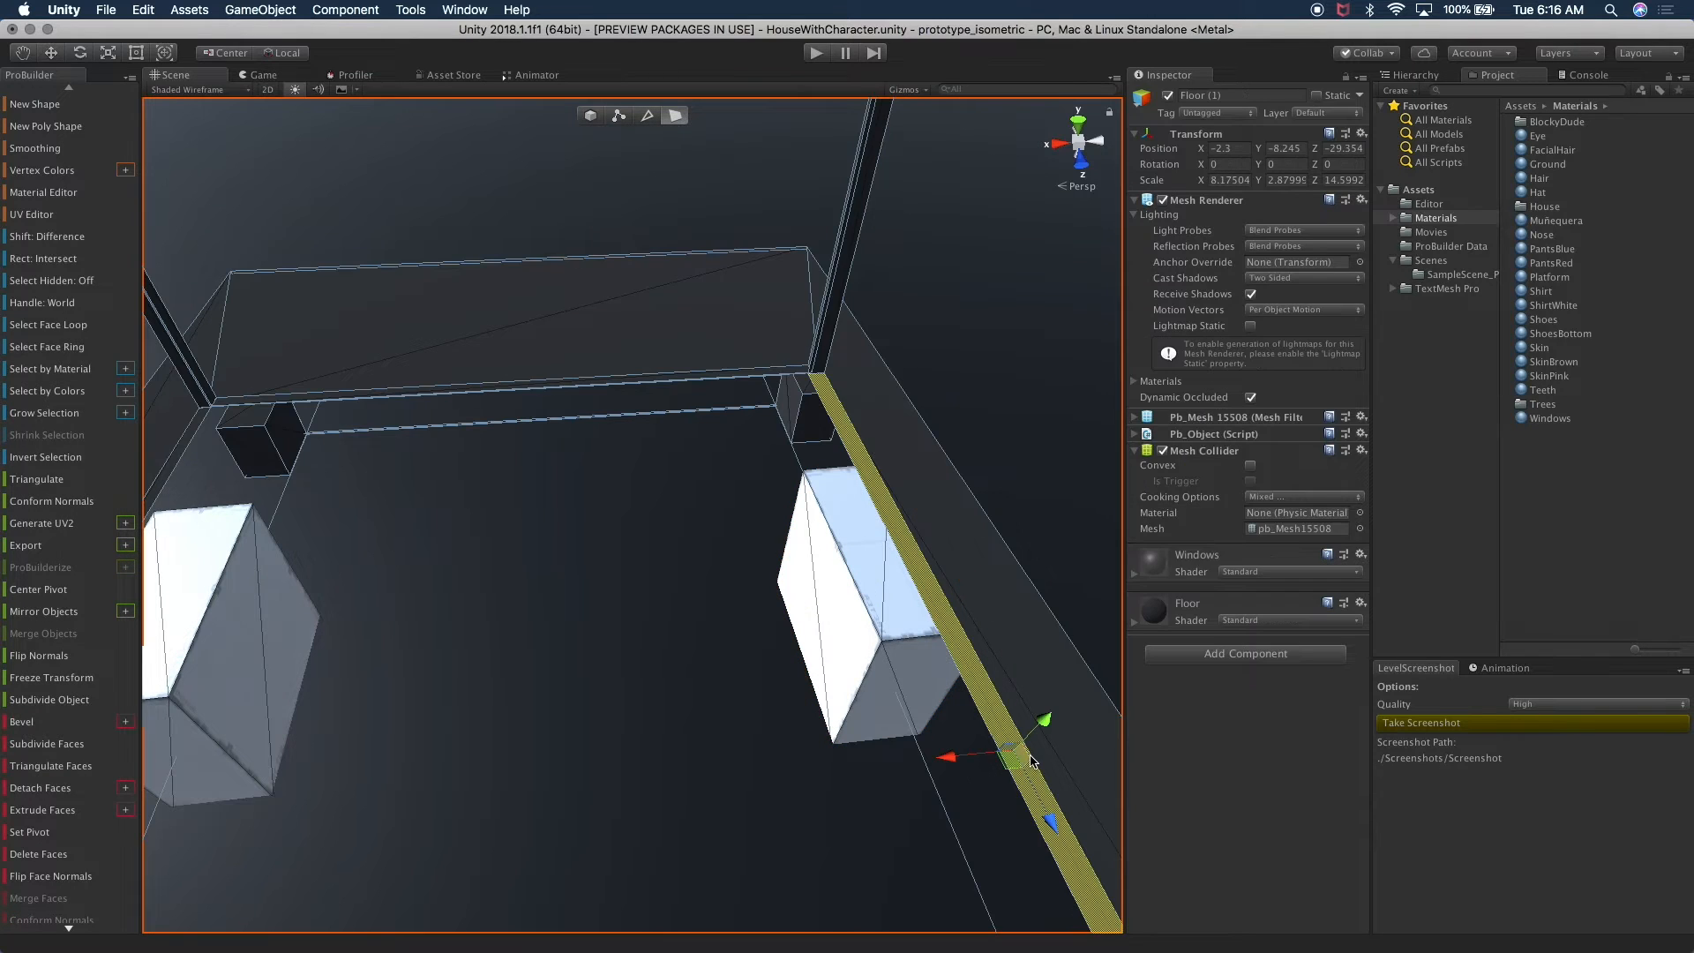
{"action": "left_click_drag", "start_coordinate": [945, 739], "coordinate": [931, 750], "text": "alt"}
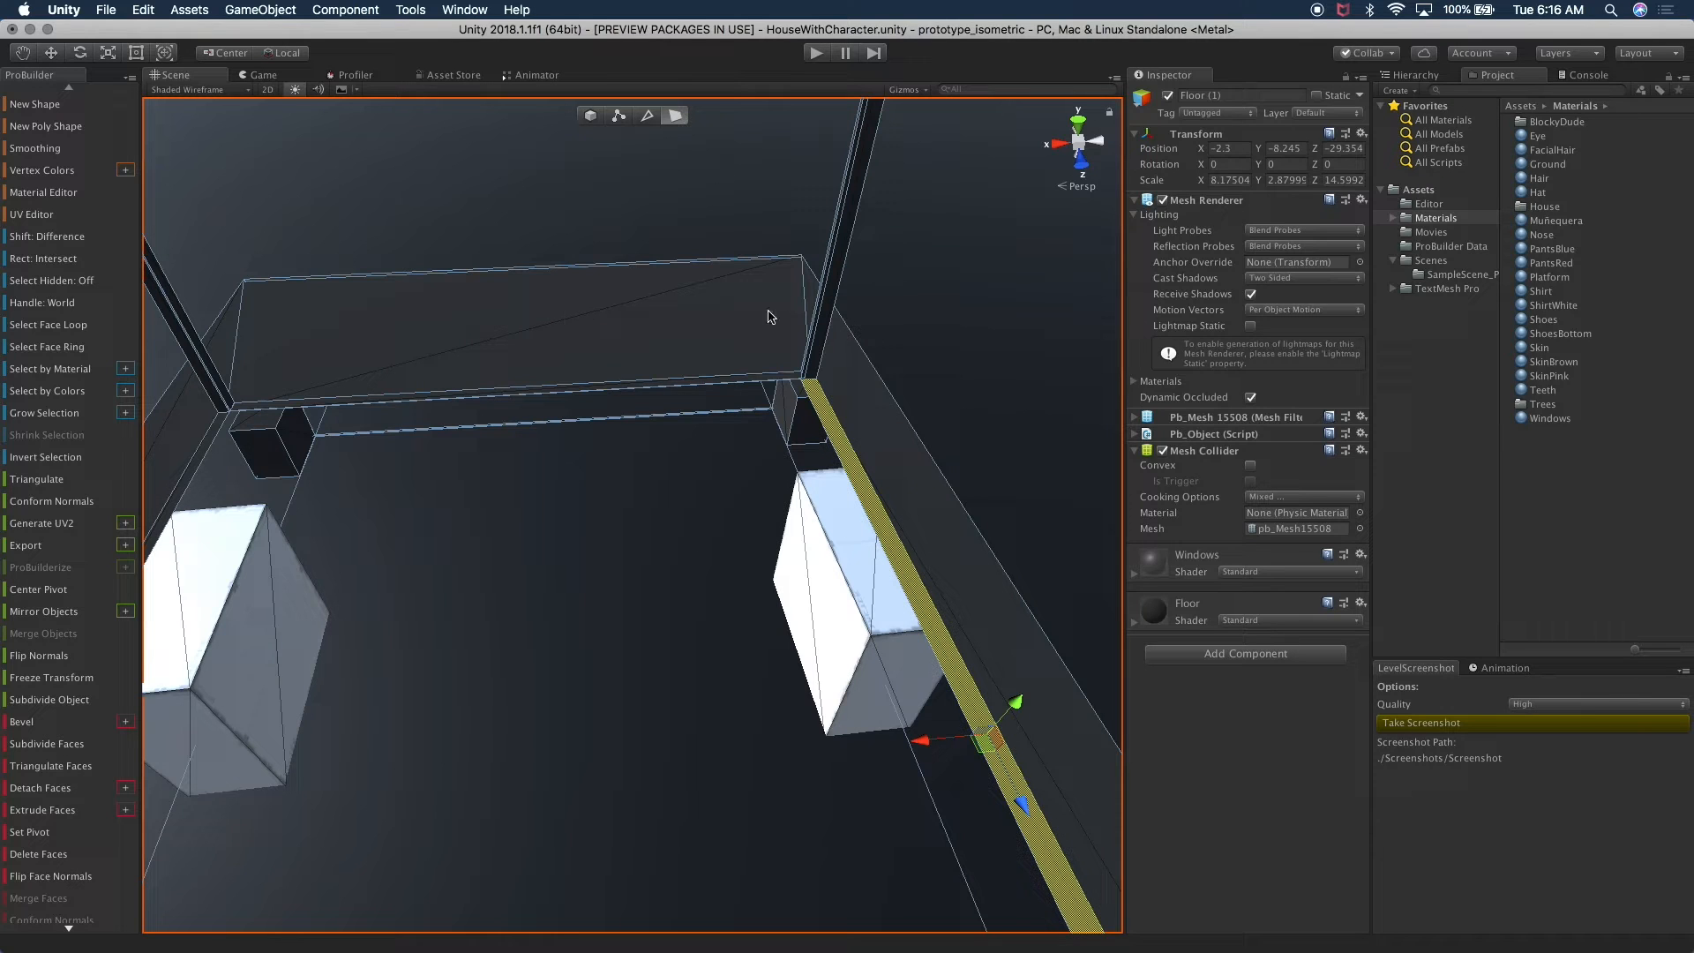
{"action": "left_click_drag", "start_coordinate": [1022, 713], "coordinate": [1016, 702], "text": "shift"}
{"action": "key", "text": "super+z"}
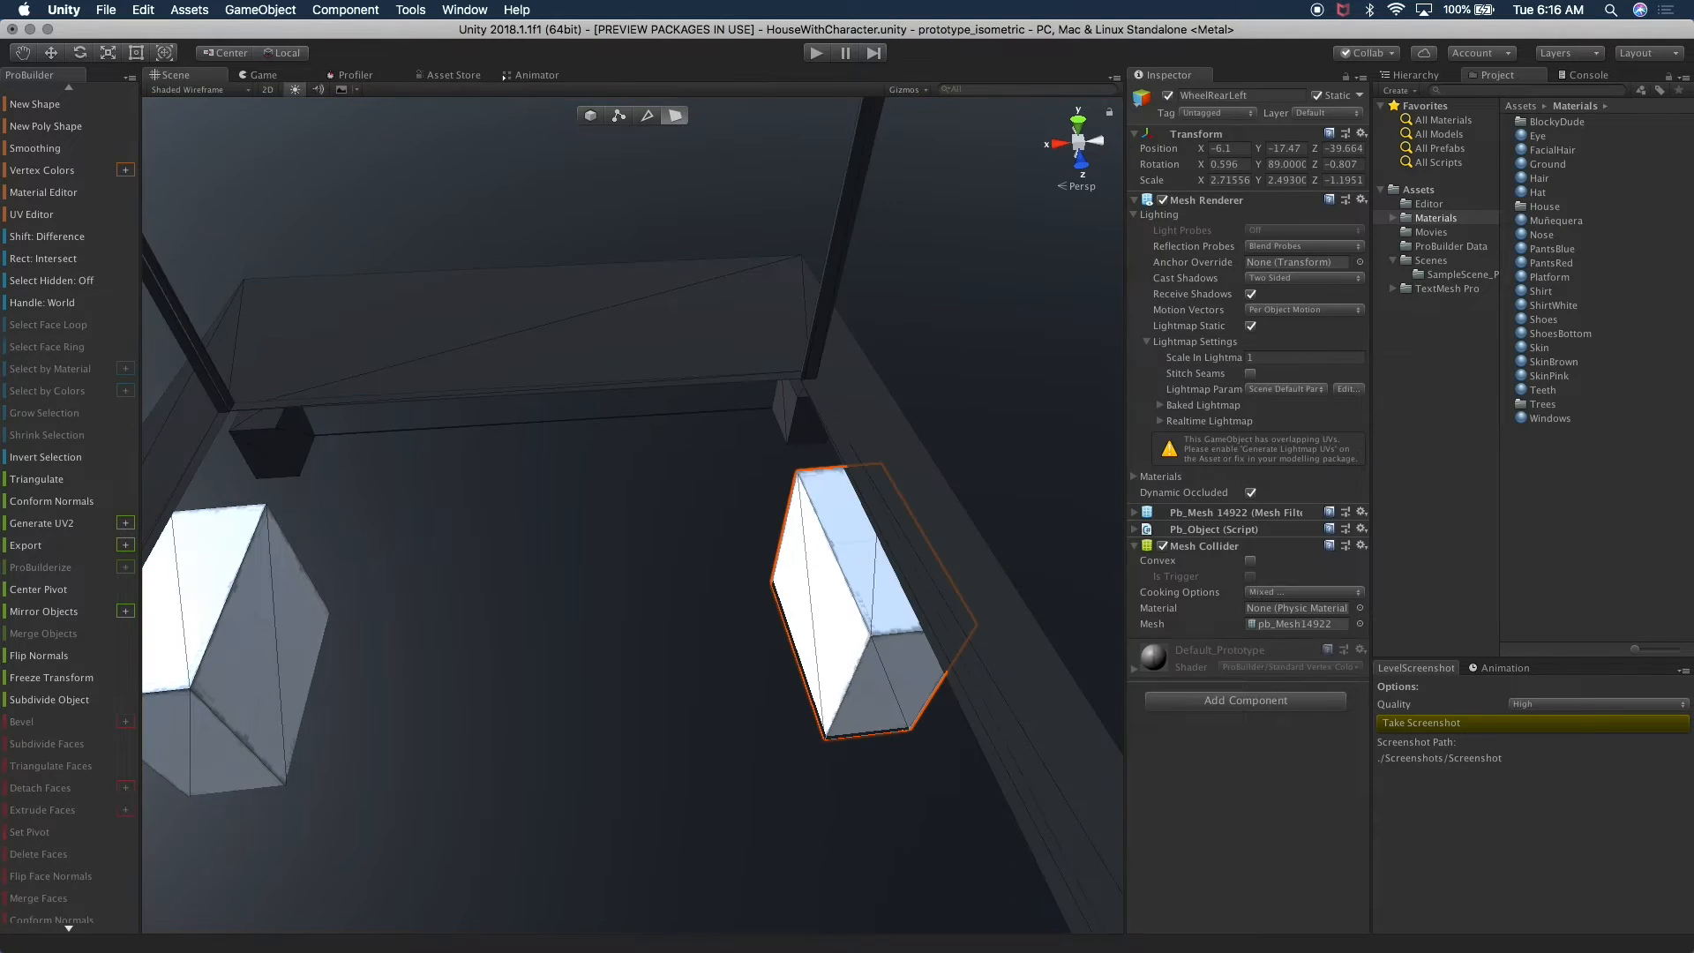
{"action": "key", "text": "super+z"}
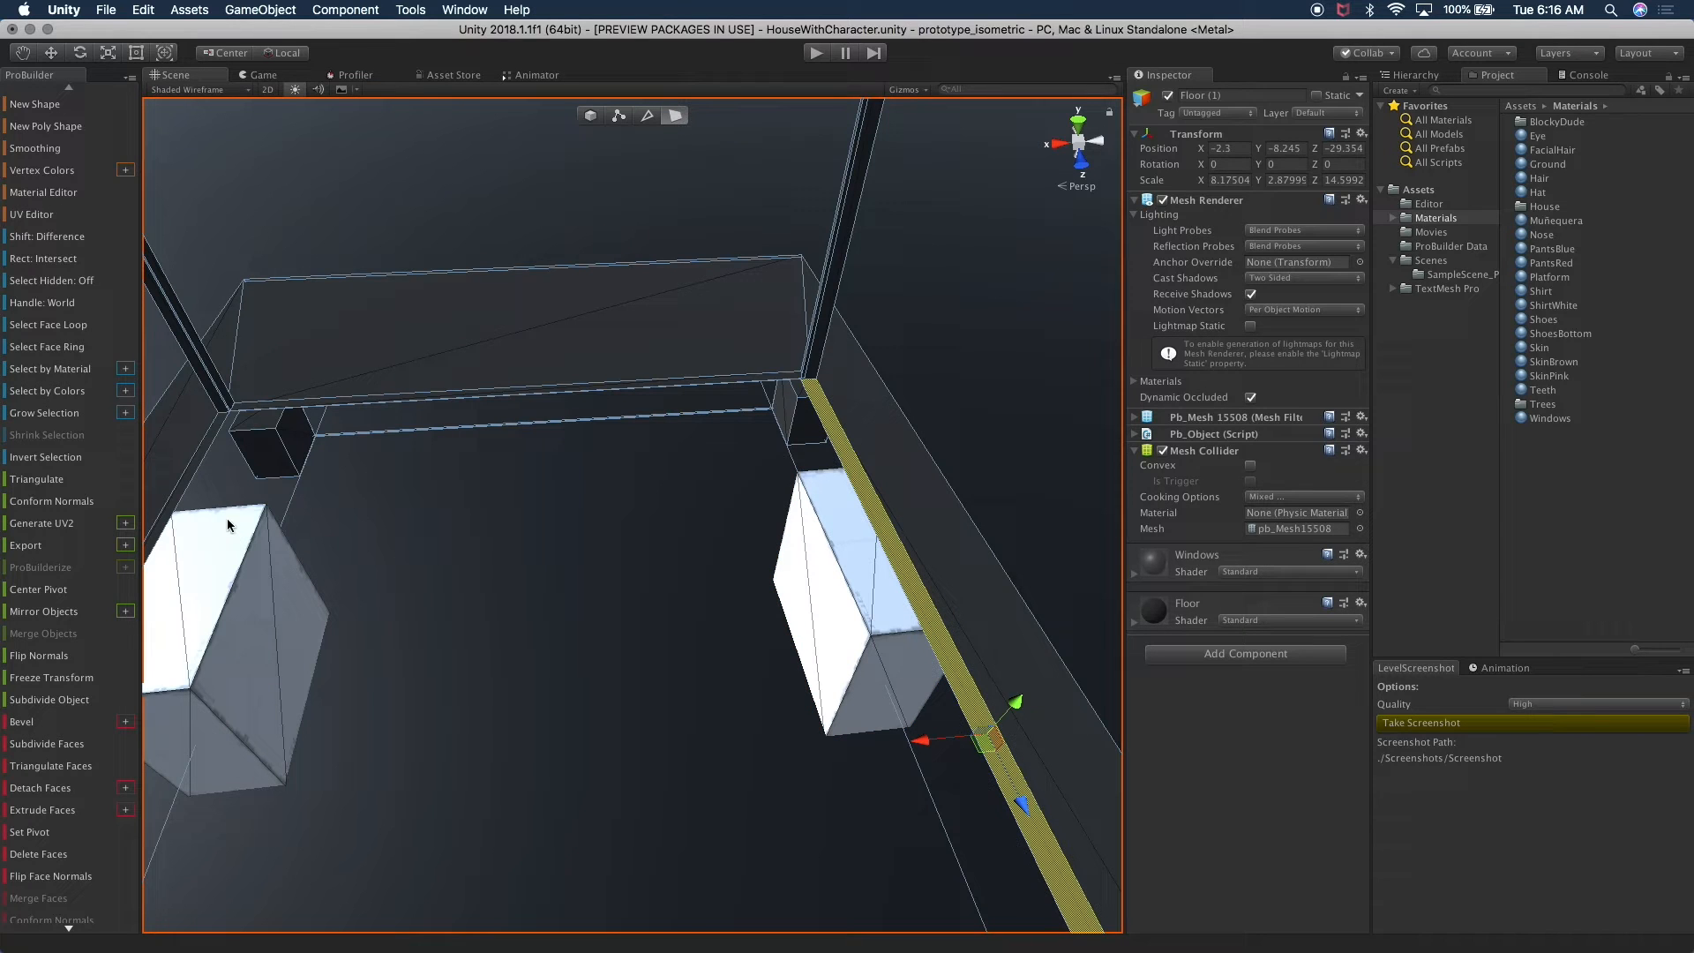
- Add the remaining narrow ledge faces around the cabin to the selection and extrude them slightly upward
{"action": "left_click", "coordinate": [291, 405], "text": "shift"}
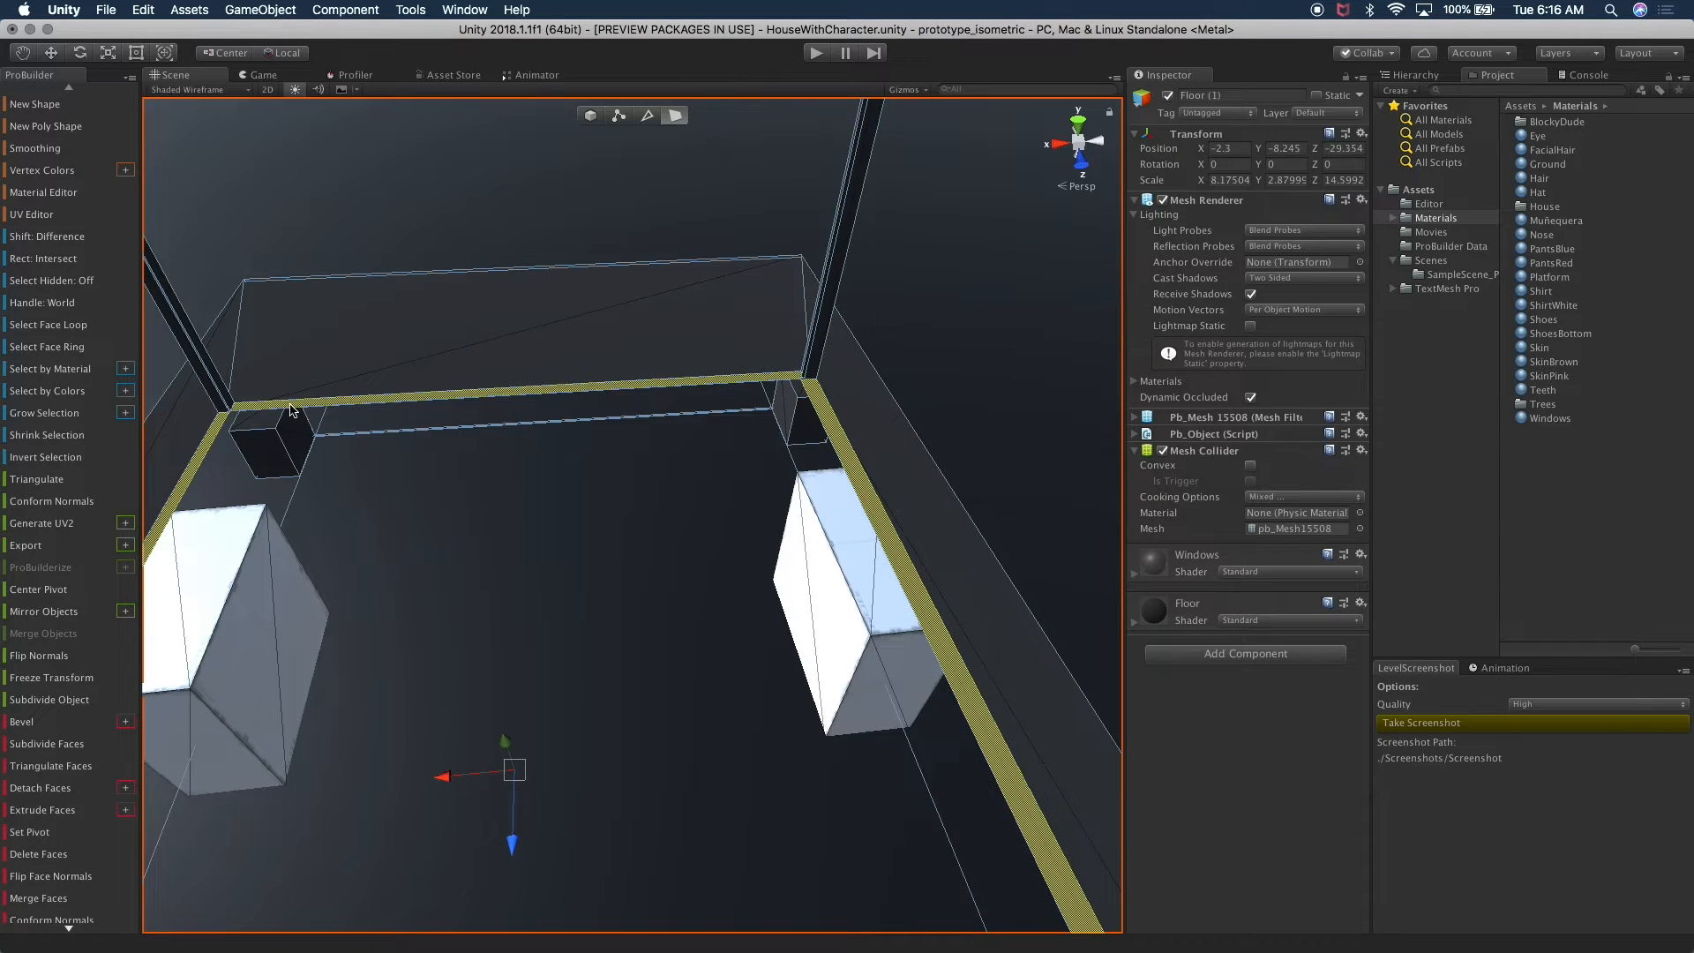
{"action": "scroll", "coordinate": [408, 580], "scroll_direction": "down", "scroll_amount": 8}
{"action": "scroll", "coordinate": [408, 613], "scroll_direction": "down", "scroll_amount": 4}
{"action": "left_click_drag", "start_coordinate": [409, 612], "coordinate": [845, 560], "text": "alt"}
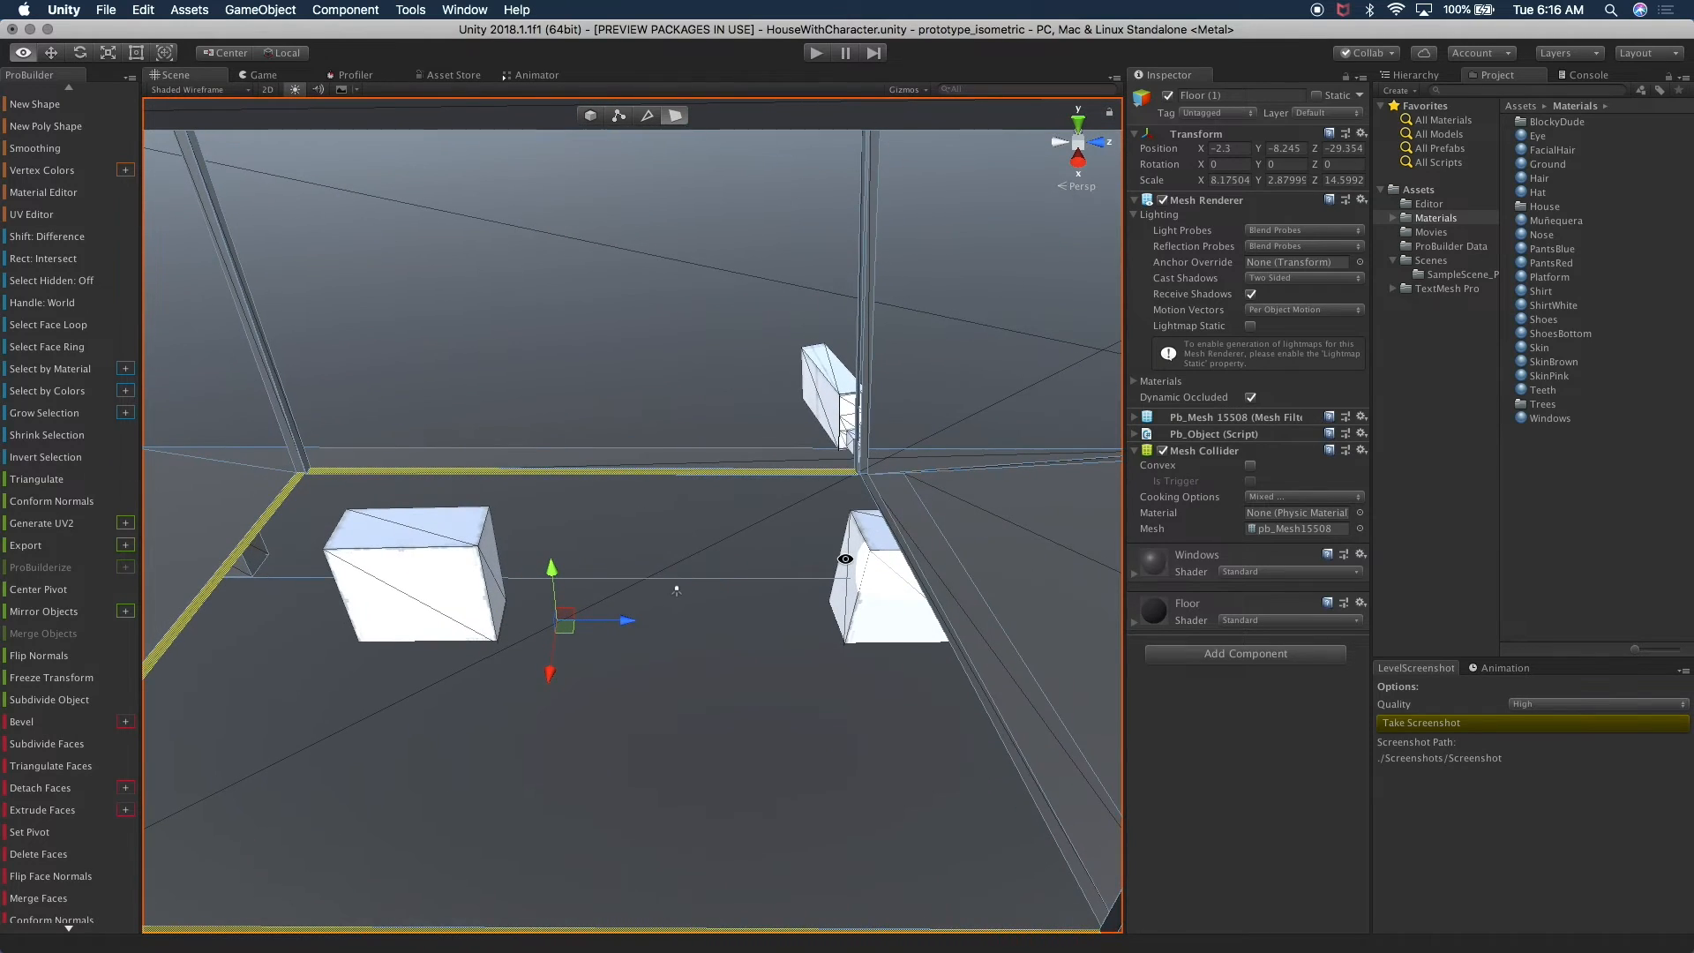
{"action": "scroll", "coordinate": [942, 621], "scroll_direction": "up", "scroll_amount": 5}
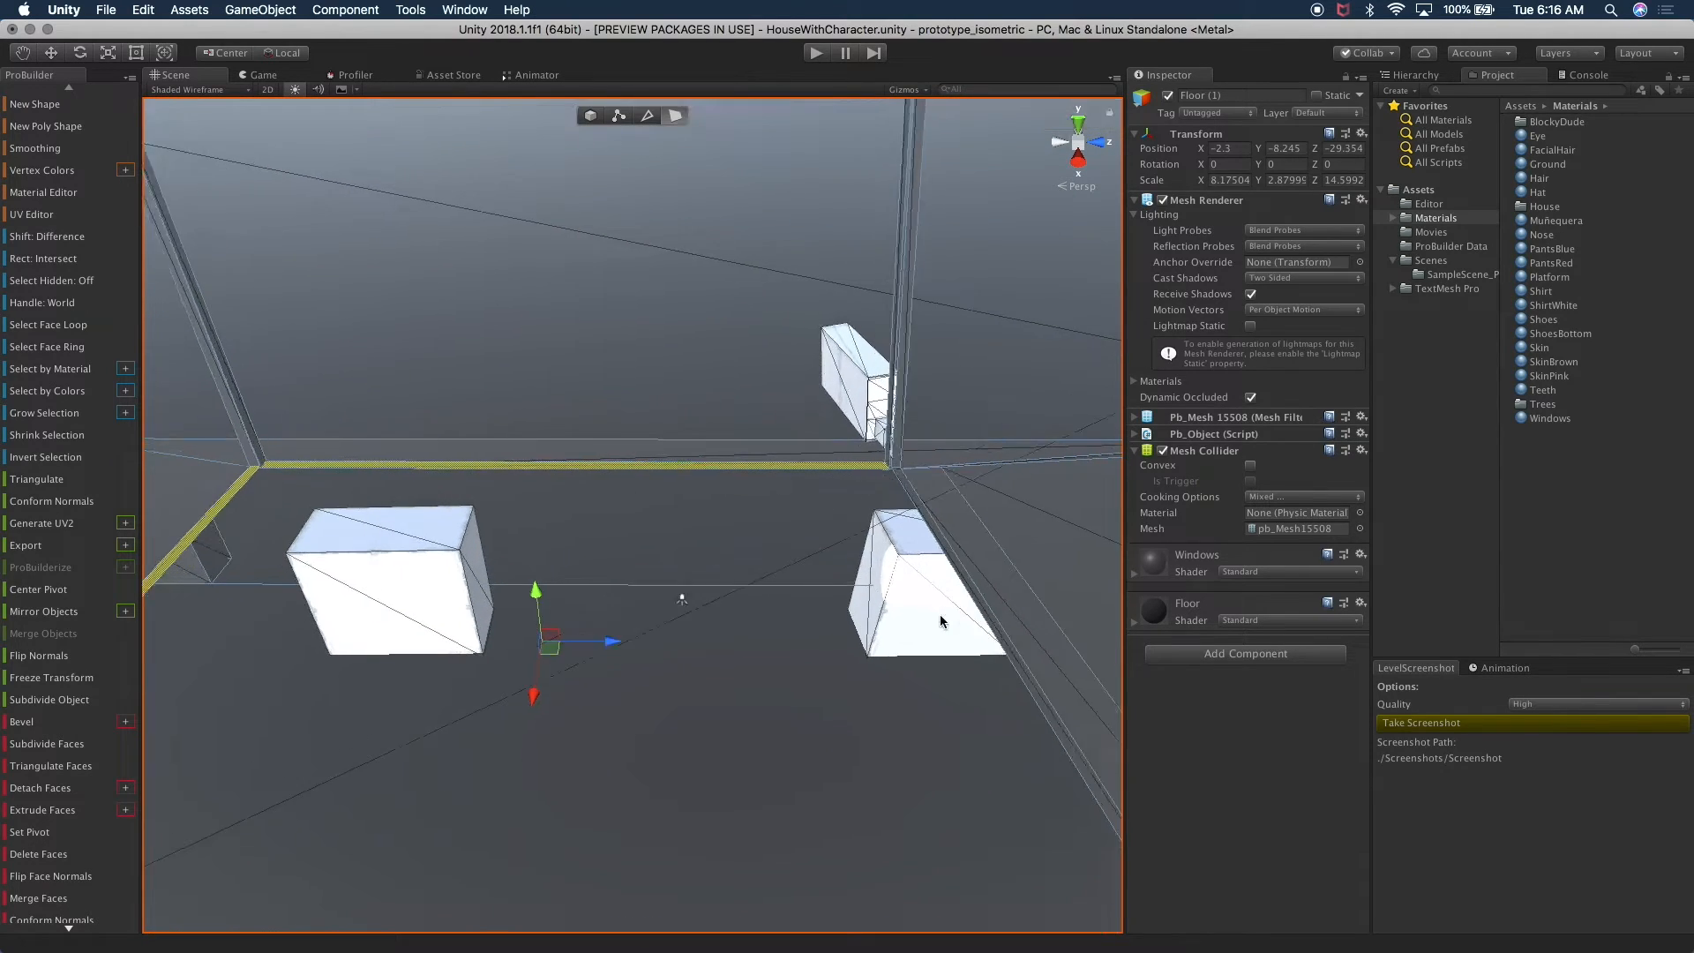
{"action": "middle_click_drag", "start_coordinate": [942, 593], "coordinate": [839, 586]}
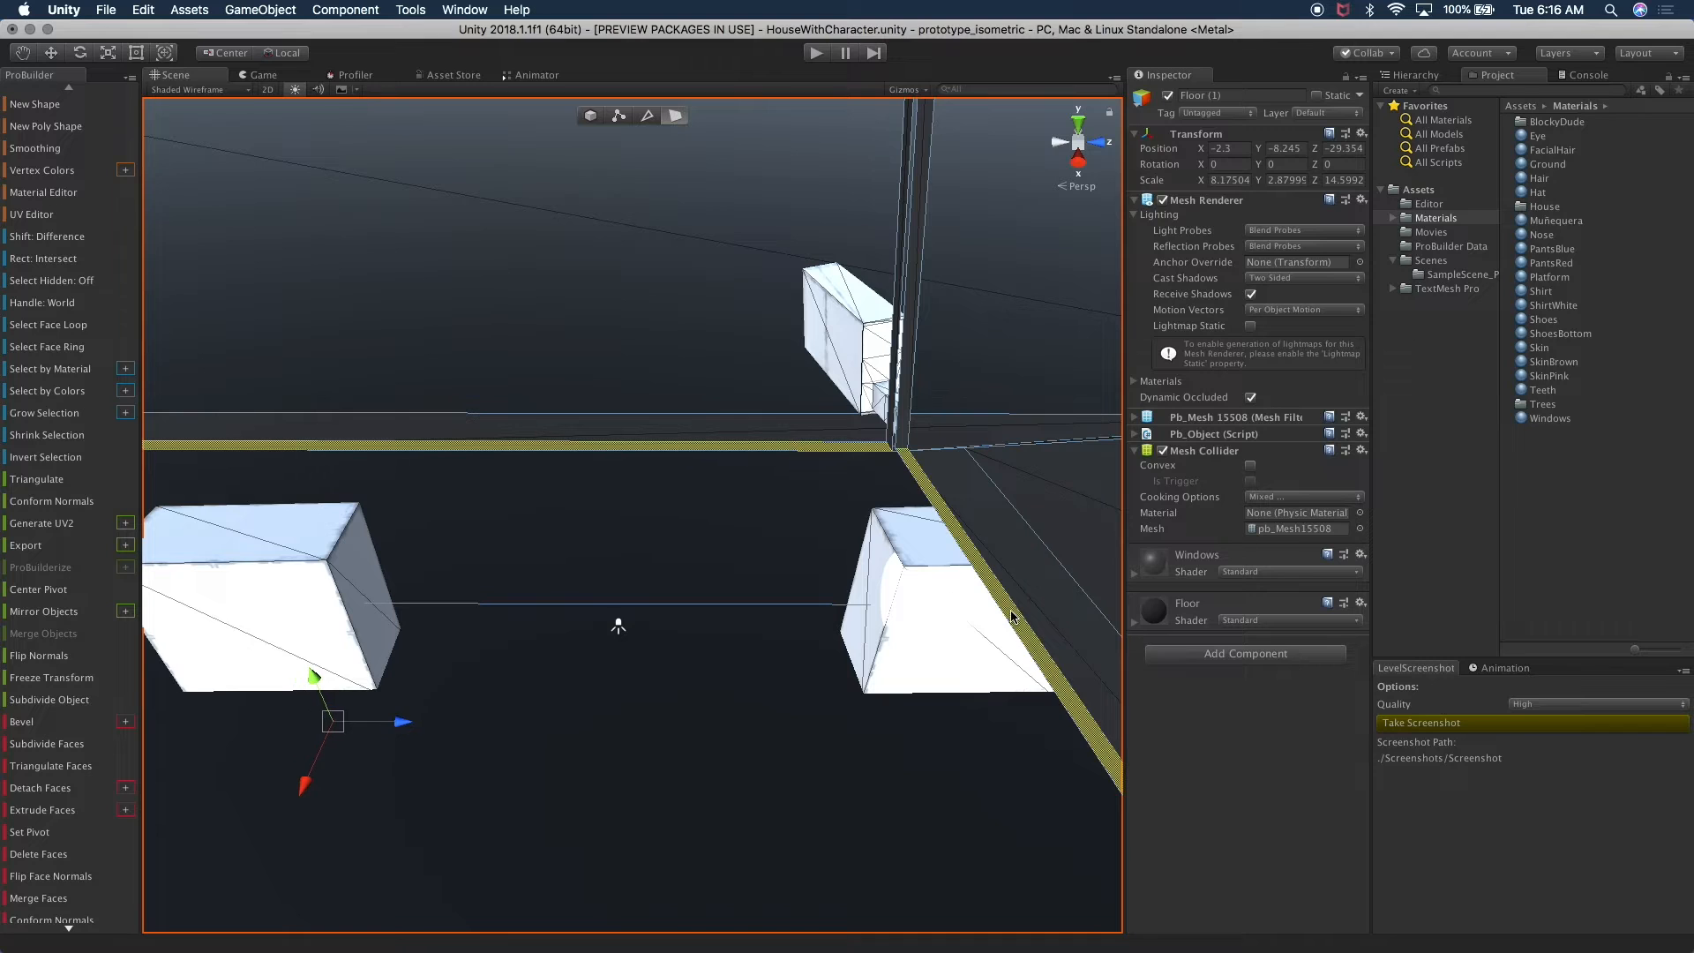
{"action": "scroll", "coordinate": [759, 644], "scroll_direction": "down", "scroll_amount": 6}
{"action": "scroll", "coordinate": [605, 589], "scroll_direction": "up", "scroll_amount": 3}
{"action": "left_click_drag", "start_coordinate": [507, 540], "coordinate": [508, 543], "text": "shift"}
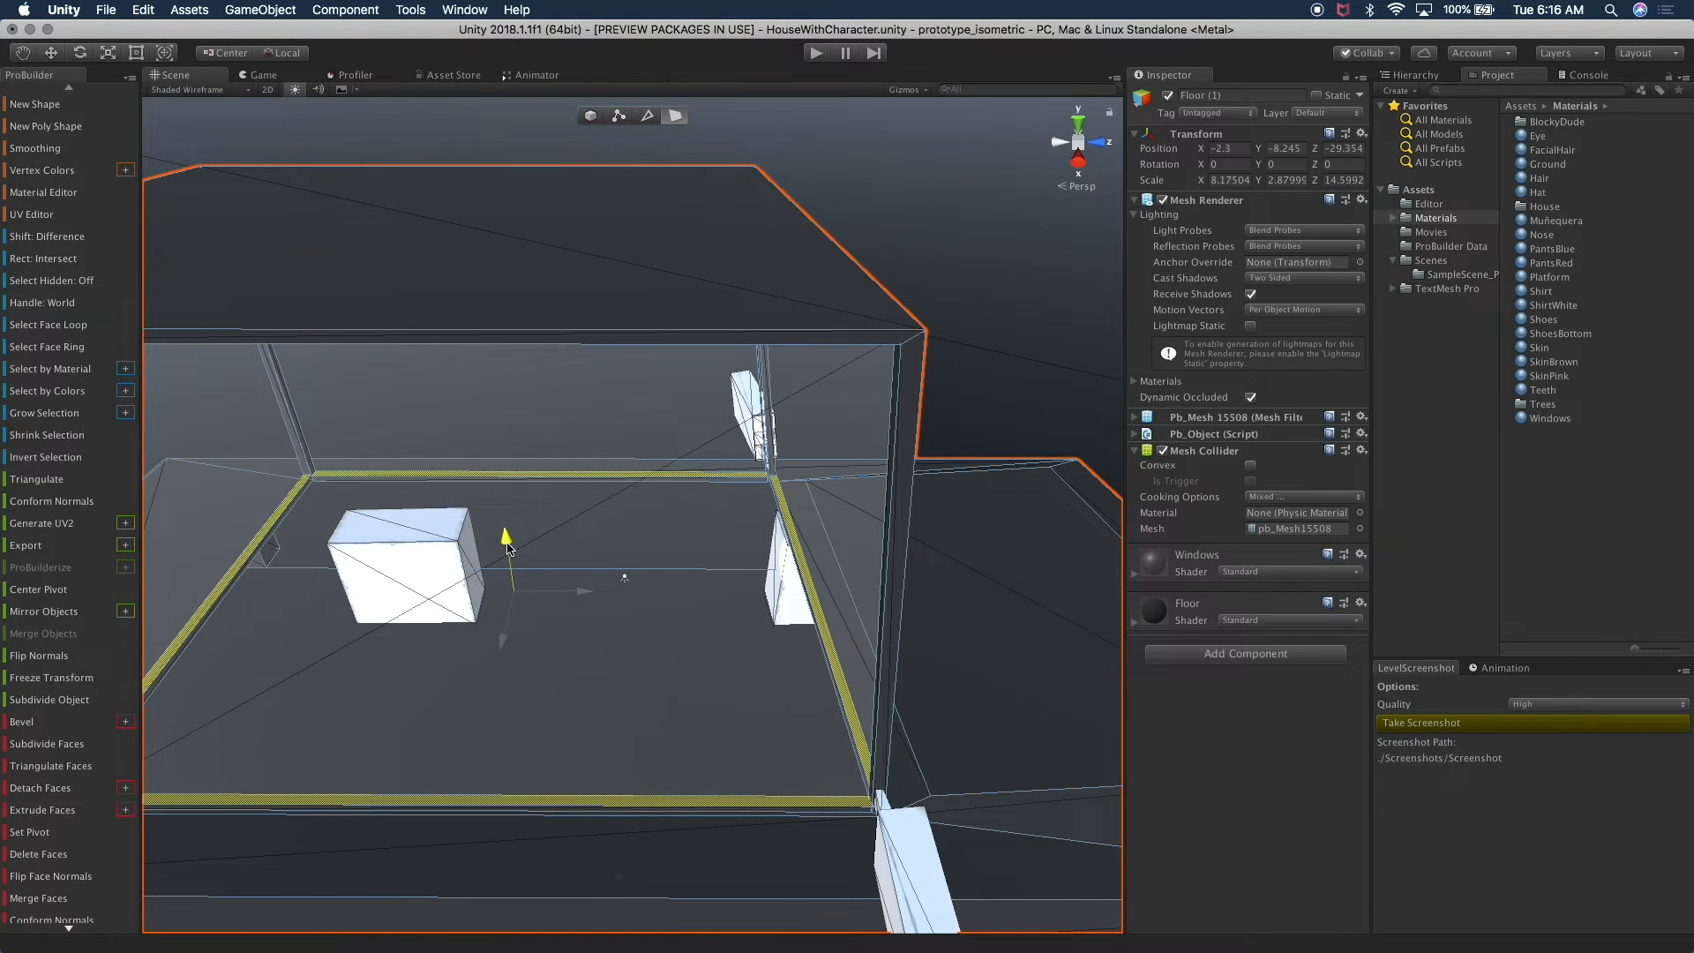
{"action": "left_click_drag", "start_coordinate": [507, 544], "coordinate": [506, 545], "text": "shift"}
- Select only the ledge face along one side of the cabin and extrude it across to the opposite side as a floor
{"action": "left_click", "coordinate": [584, 476]}
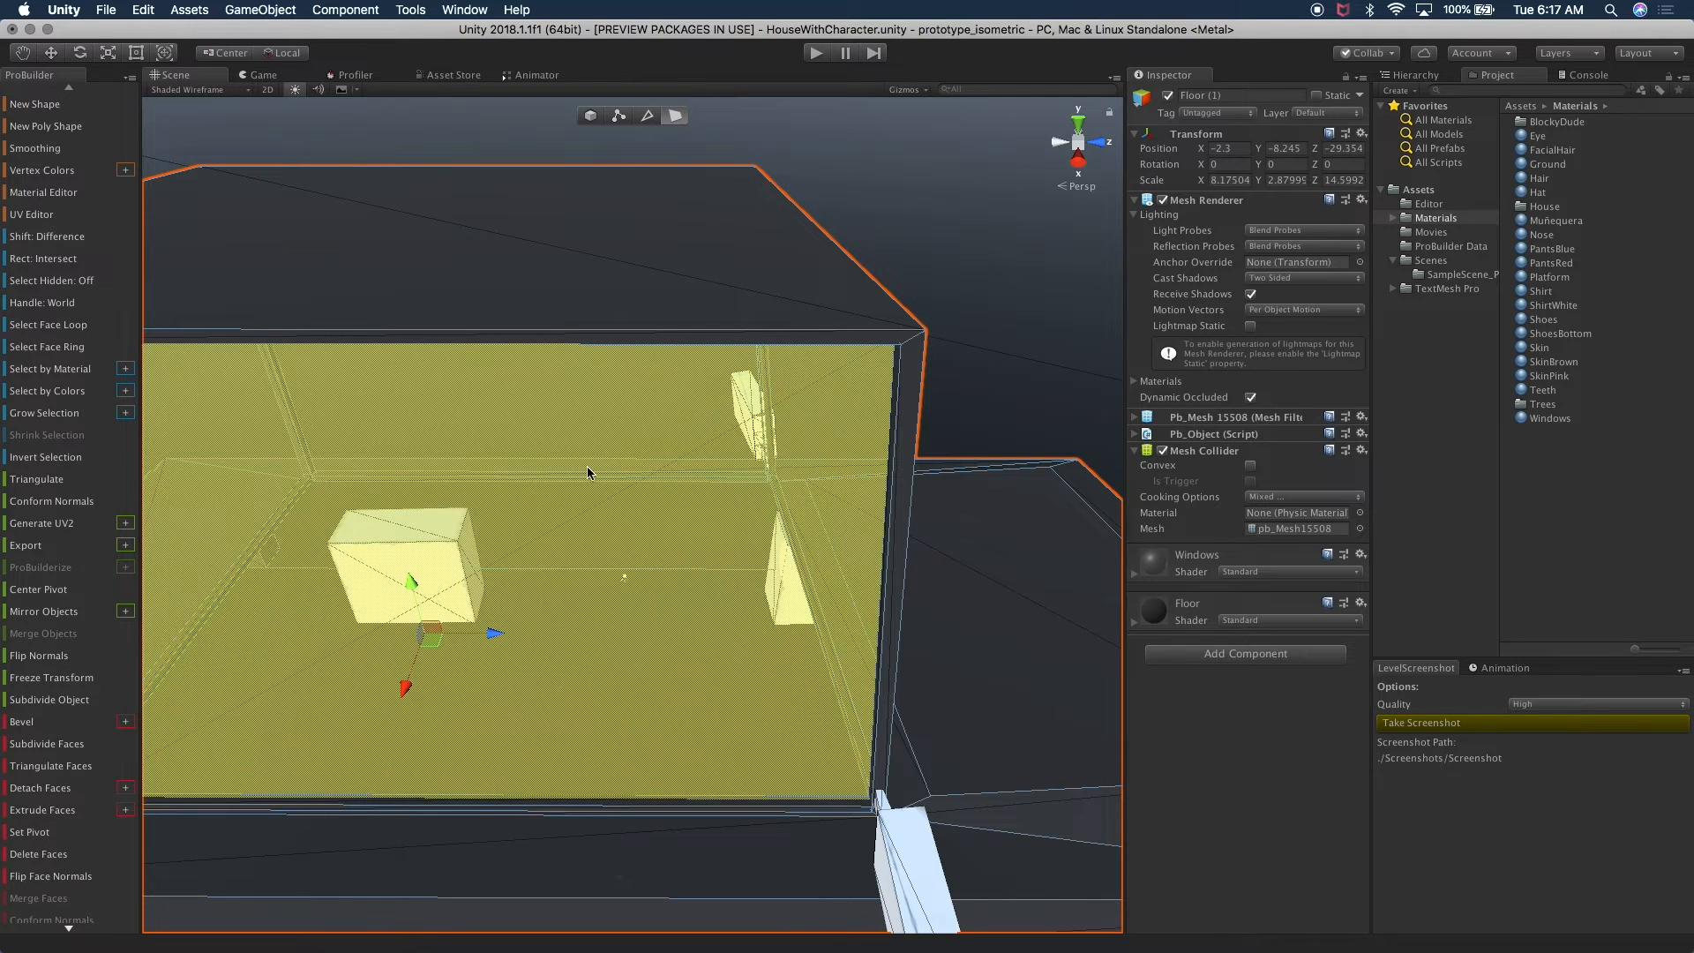
{"action": "scroll", "coordinate": [576, 454], "scroll_direction": "up", "scroll_amount": 5}
{"action": "left_click", "coordinate": [568, 441]}
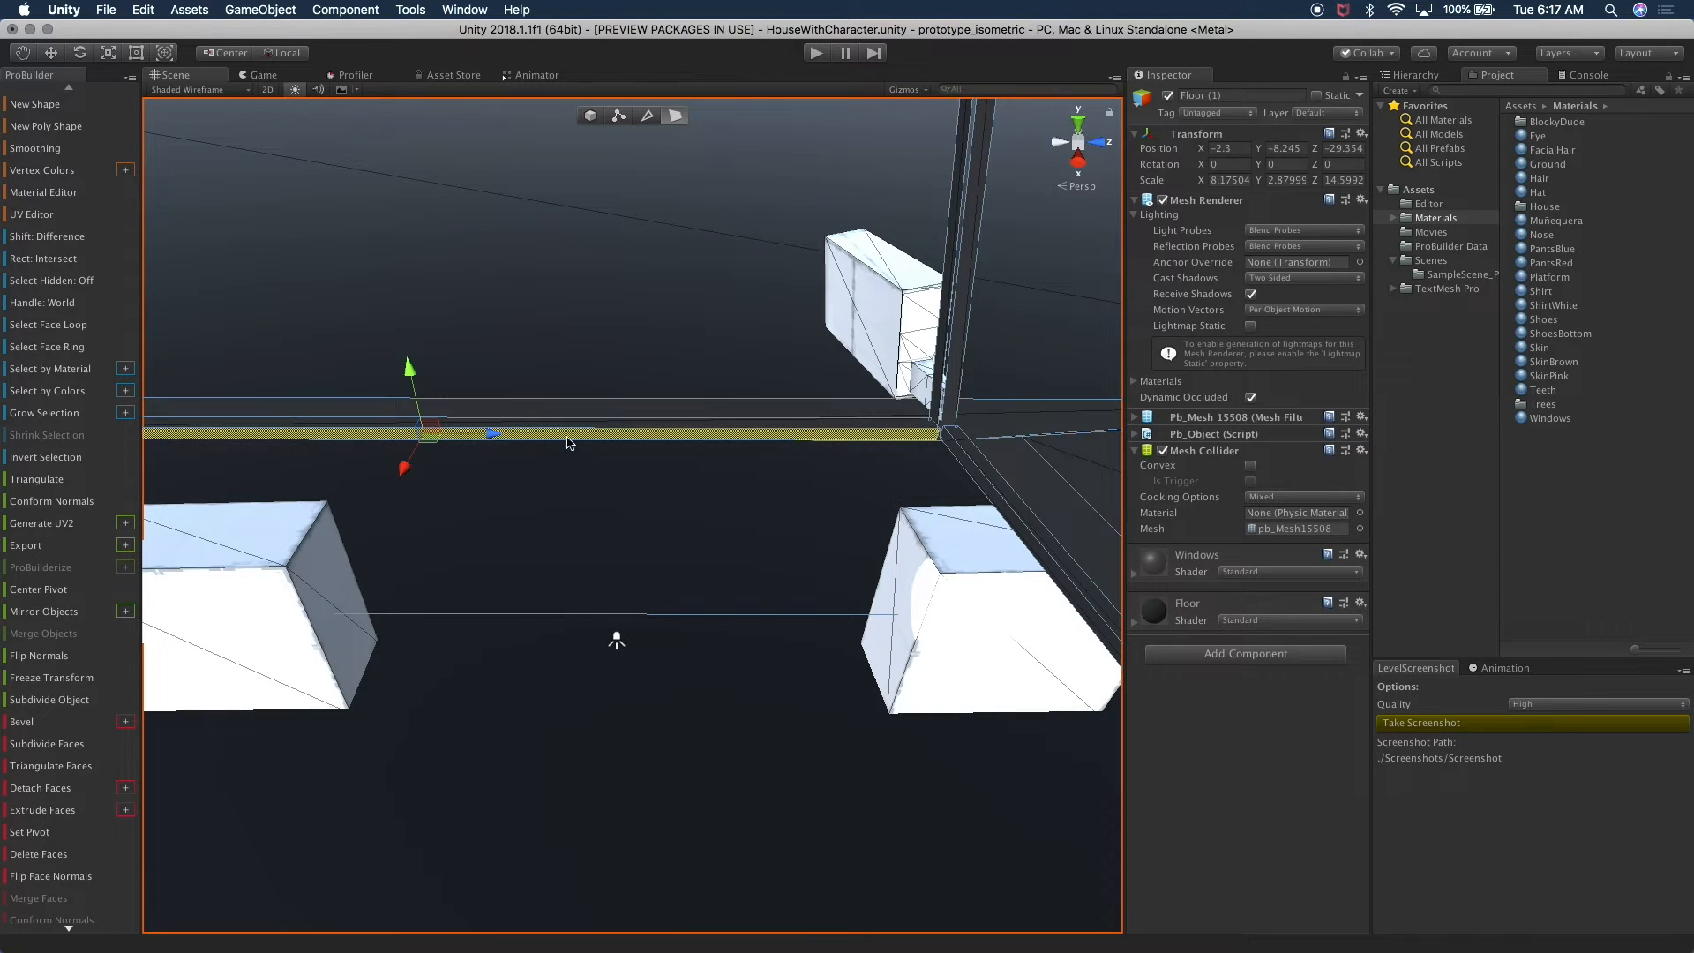
{"action": "left_click_drag", "start_coordinate": [698, 573], "coordinate": [377, 622], "text": "alt"}
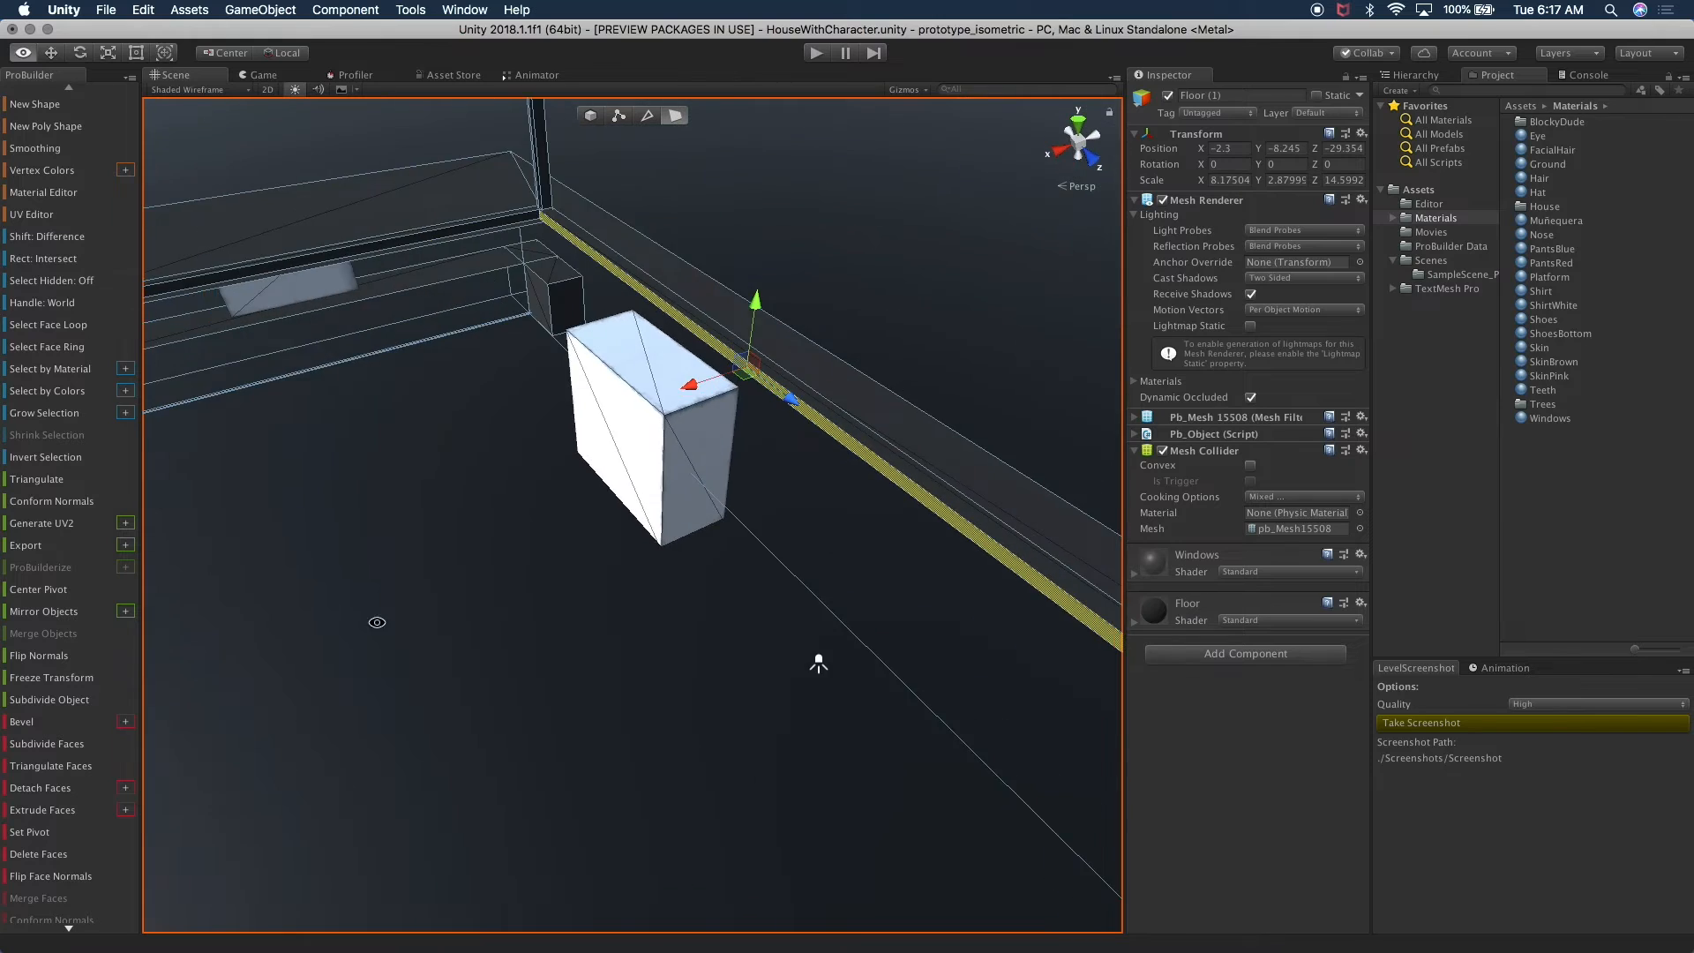
{"action": "scroll", "coordinate": [637, 600], "scroll_direction": "down", "scroll_amount": 5}
{"action": "left_click_drag", "start_coordinate": [637, 602], "coordinate": [603, 549], "text": "alt"}
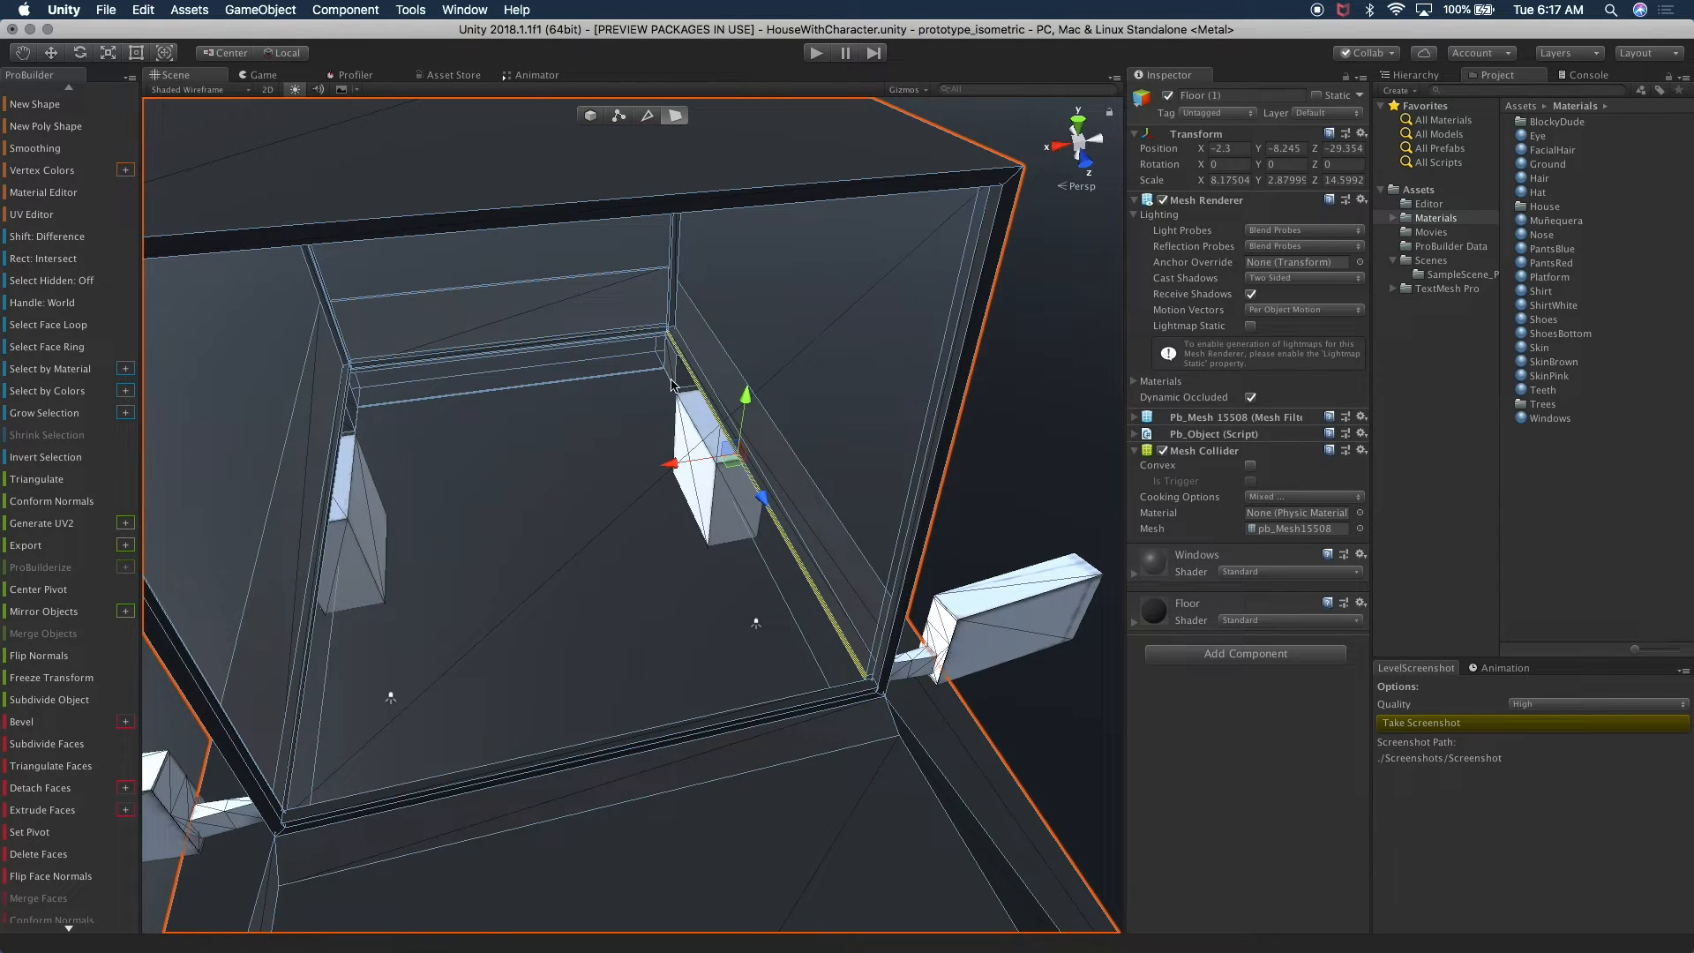
{"action": "left_click_drag", "start_coordinate": [668, 463], "coordinate": [310, 542], "text": "shift"}
- Check the new cabin floor through the windows from several angles and in the Game view
{"action": "left_click_drag", "start_coordinate": [539, 582], "coordinate": [535, 675], "text": "alt"}
{"action": "middle_click_drag", "start_coordinate": [536, 674], "coordinate": [536, 636]}
{"action": "left_click_drag", "start_coordinate": [539, 641], "coordinate": [896, 507], "text": "alt"}
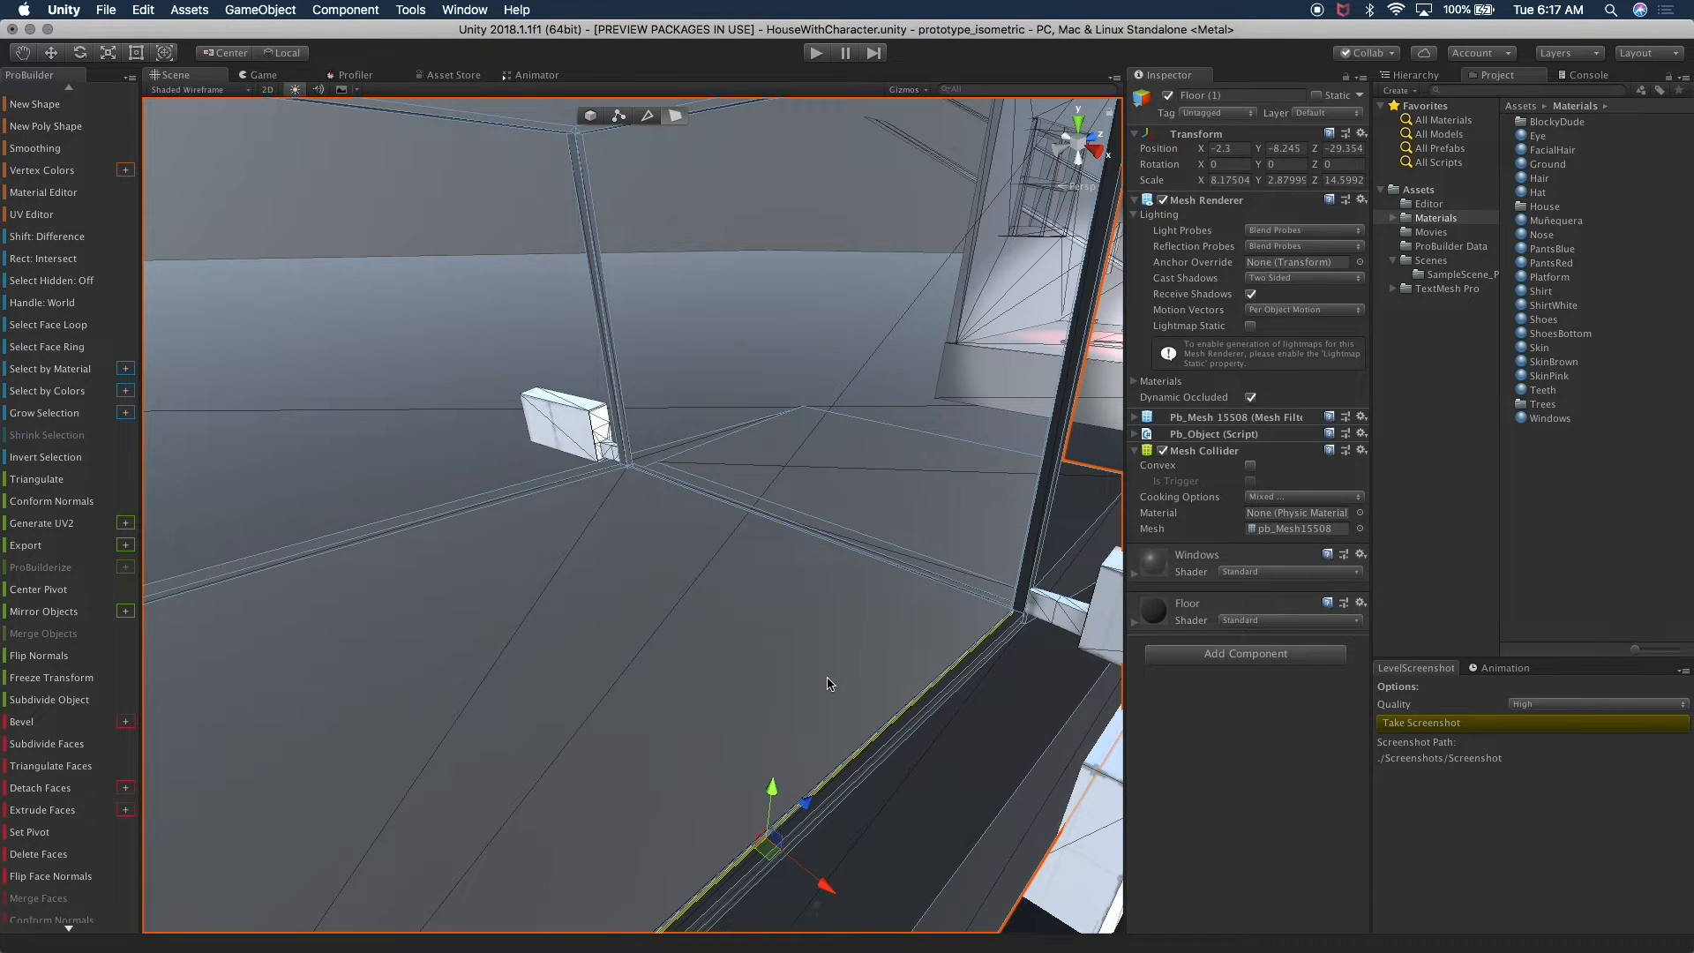
{"action": "left_click", "coordinate": [257, 75]}
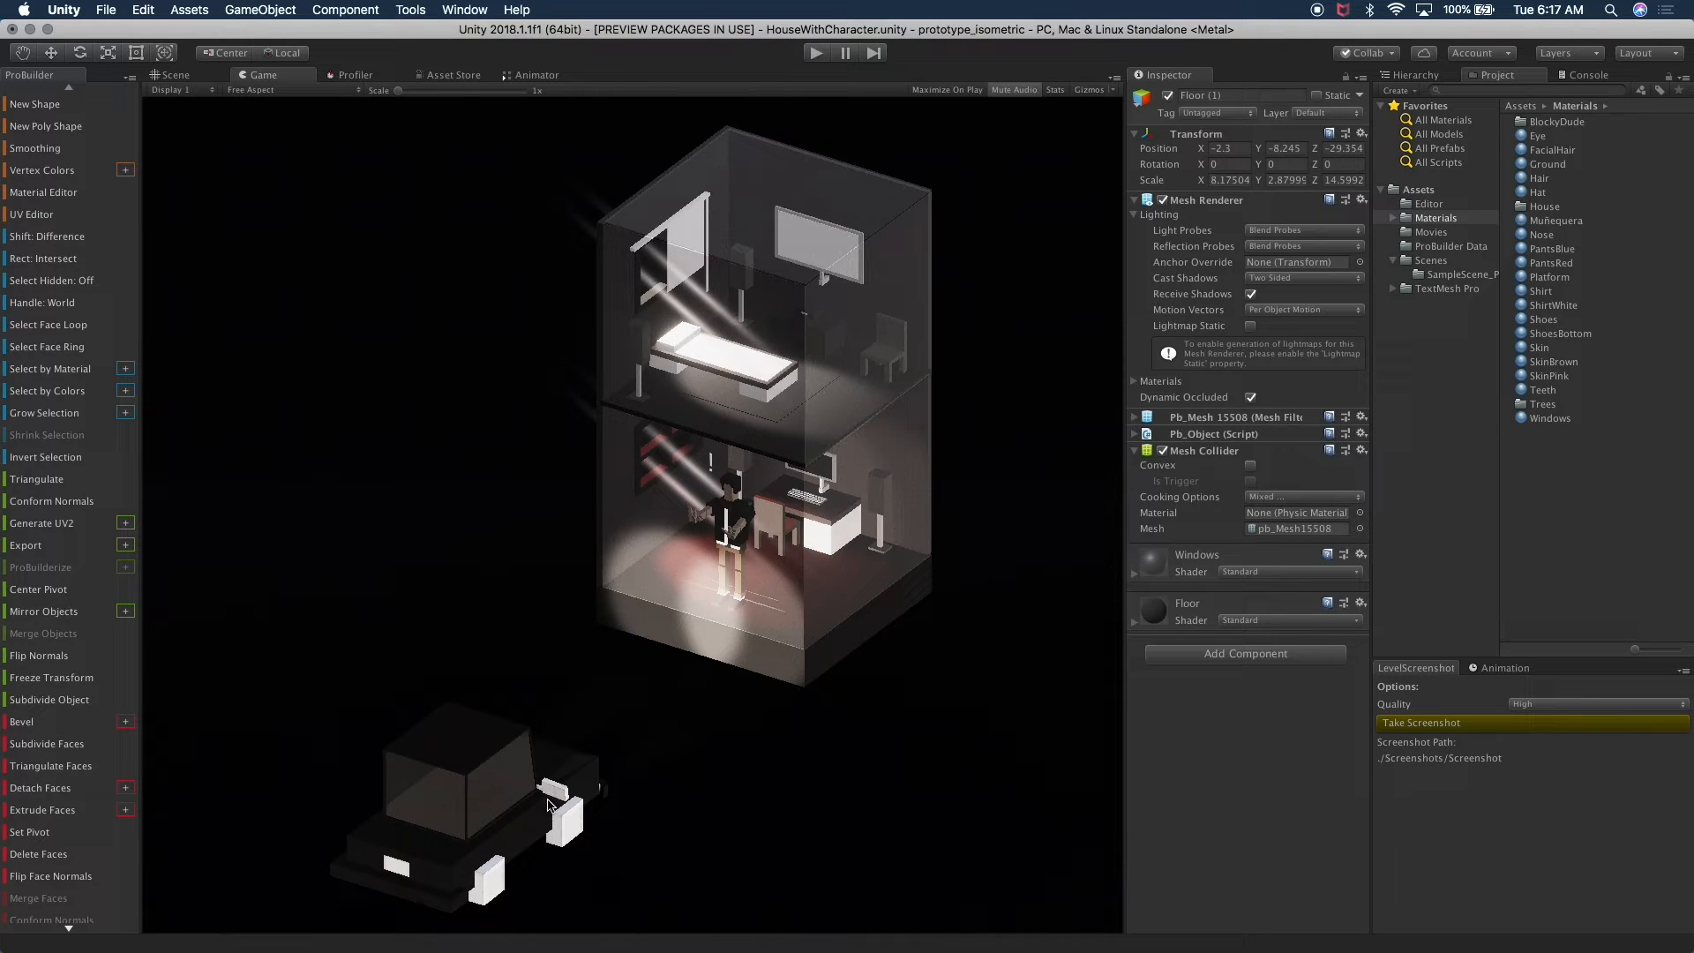
{"action": "left_click", "coordinate": [176, 75]}
{"action": "left_click_drag", "start_coordinate": [772, 447], "coordinate": [784, 497], "text": "alt"}
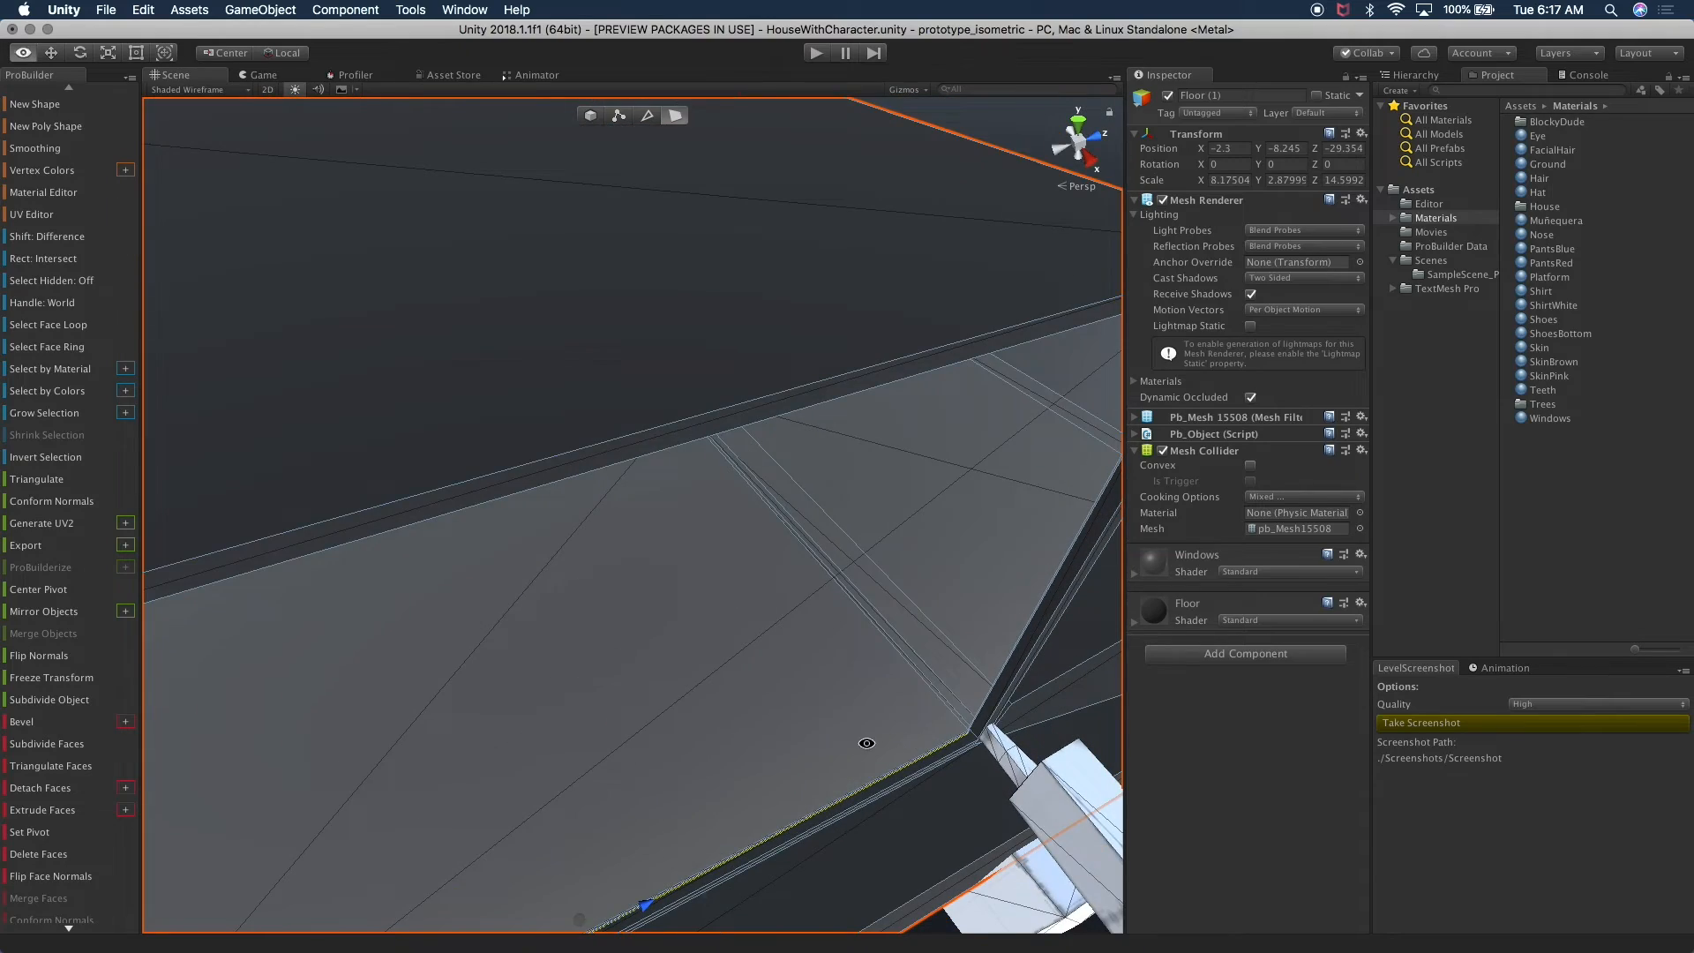
{"action": "left_click_drag", "start_coordinate": [869, 746], "coordinate": [834, 626], "text": "alt"}
{"action": "left_click", "coordinate": [969, 880]}
{"action": "scroll", "coordinate": [968, 879], "scroll_direction": "down", "scroll_amount": 10}
{"action": "left_click_drag", "start_coordinate": [964, 873], "coordinate": [909, 590], "text": "alt"}
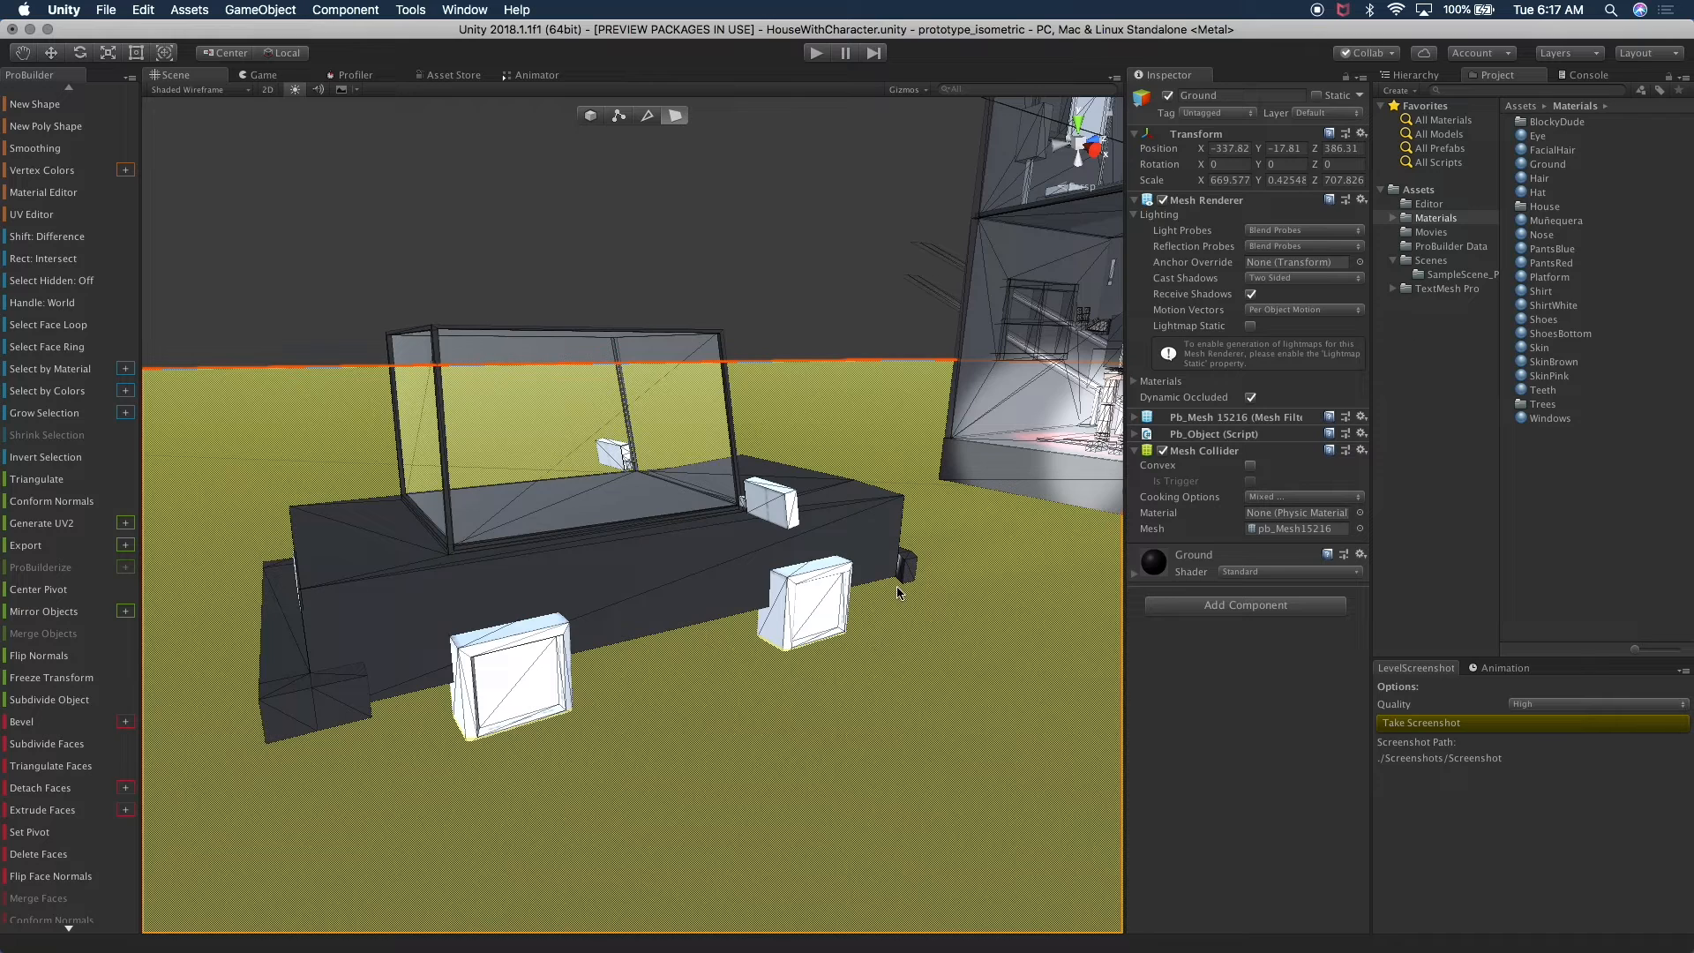
- Clear the ground selection, select the car body, and examine the car from the front and side
{"action": "left_click", "coordinate": [533, 238]}
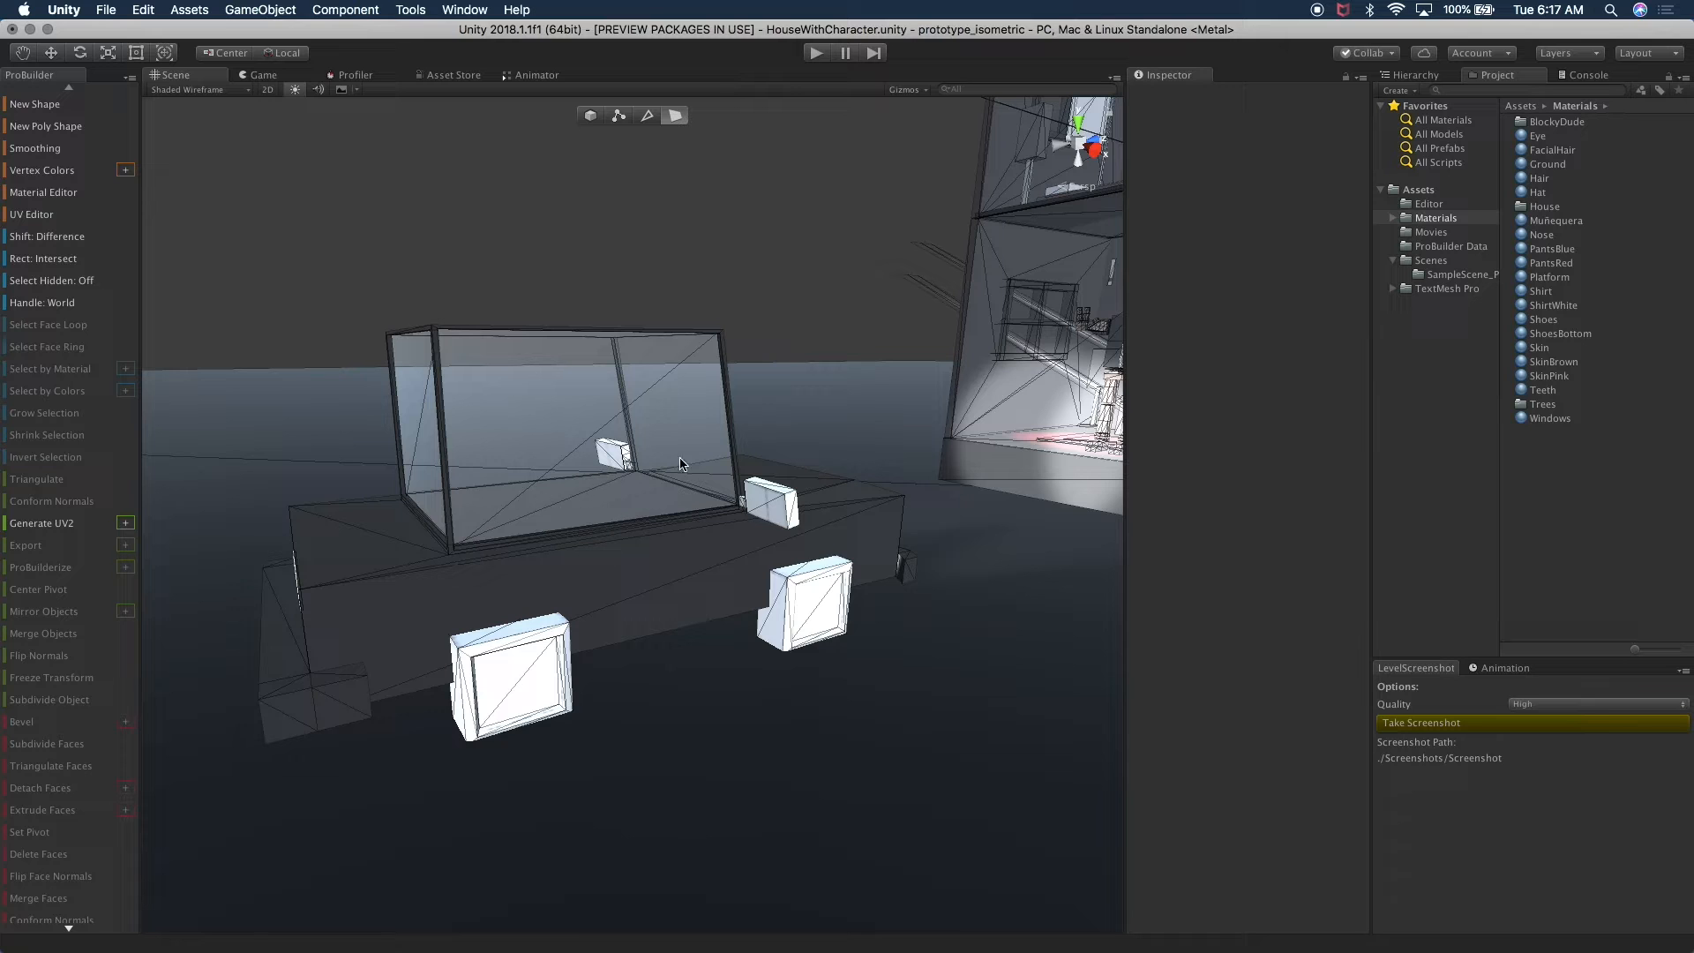
{"action": "left_click_drag", "start_coordinate": [722, 520], "coordinate": [859, 641], "text": "alt"}
{"action": "left_click_drag", "start_coordinate": [664, 520], "coordinate": [845, 459], "text": "alt"}
{"action": "left_click", "coordinate": [575, 471]}
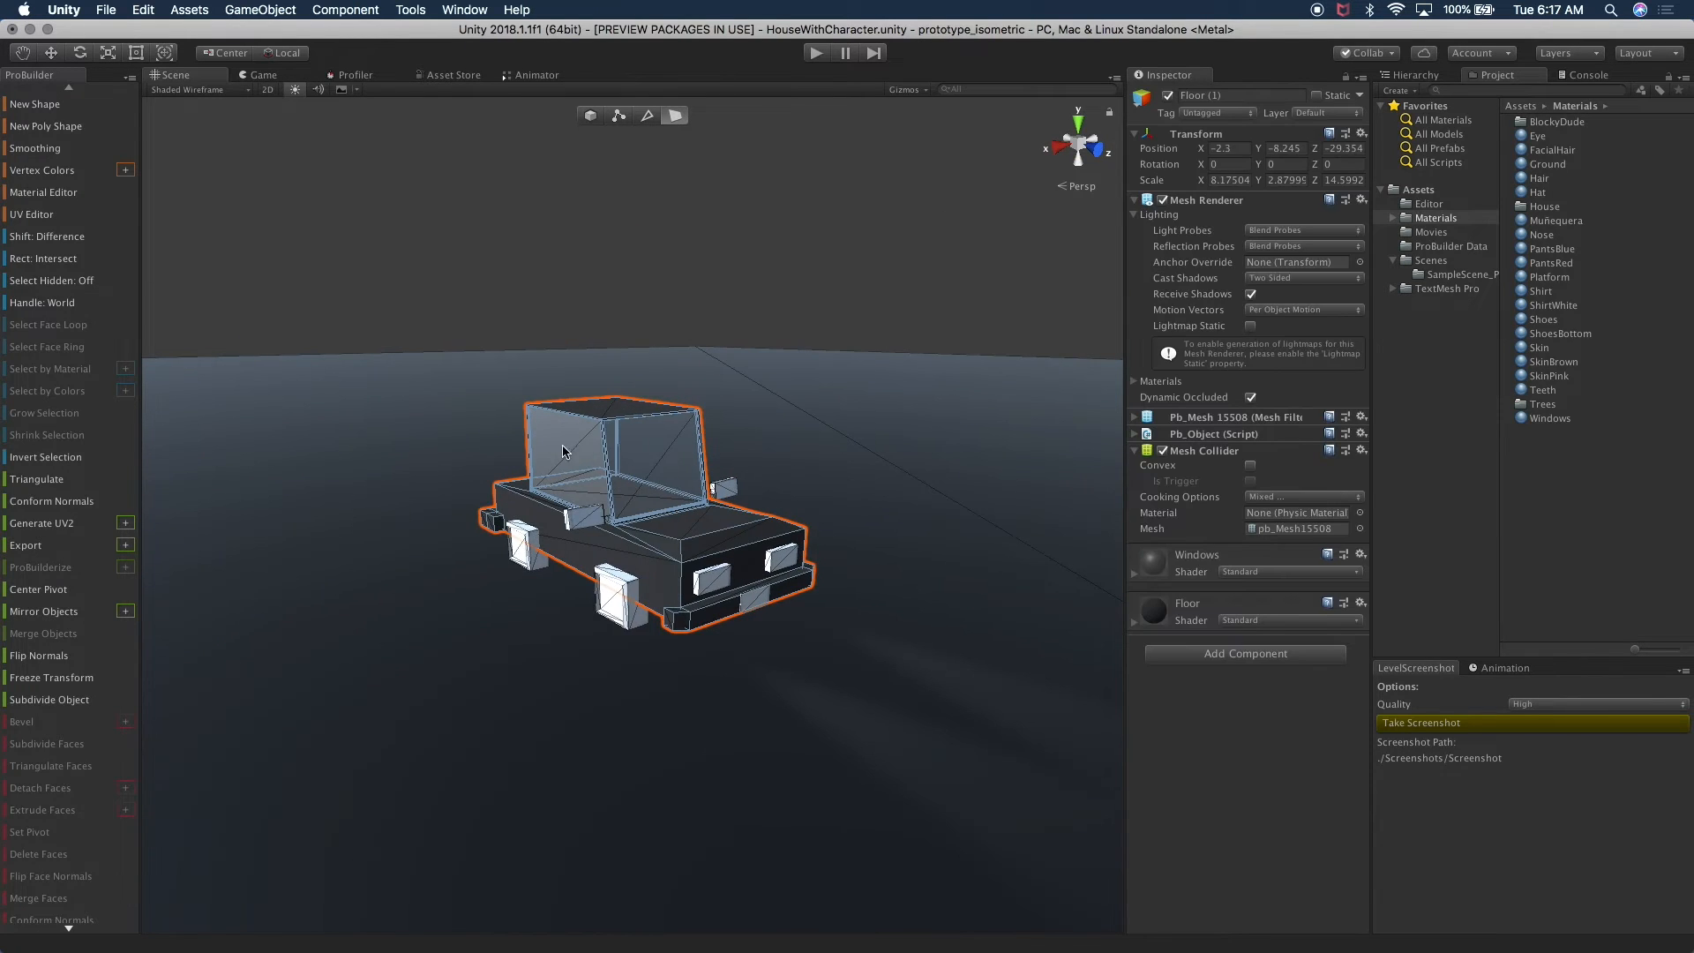
{"action": "scroll", "coordinate": [844, 461], "scroll_direction": "up", "scroll_amount": 6}
{"action": "left_click_drag", "start_coordinate": [771, 512], "coordinate": [808, 609], "text": "alt"}
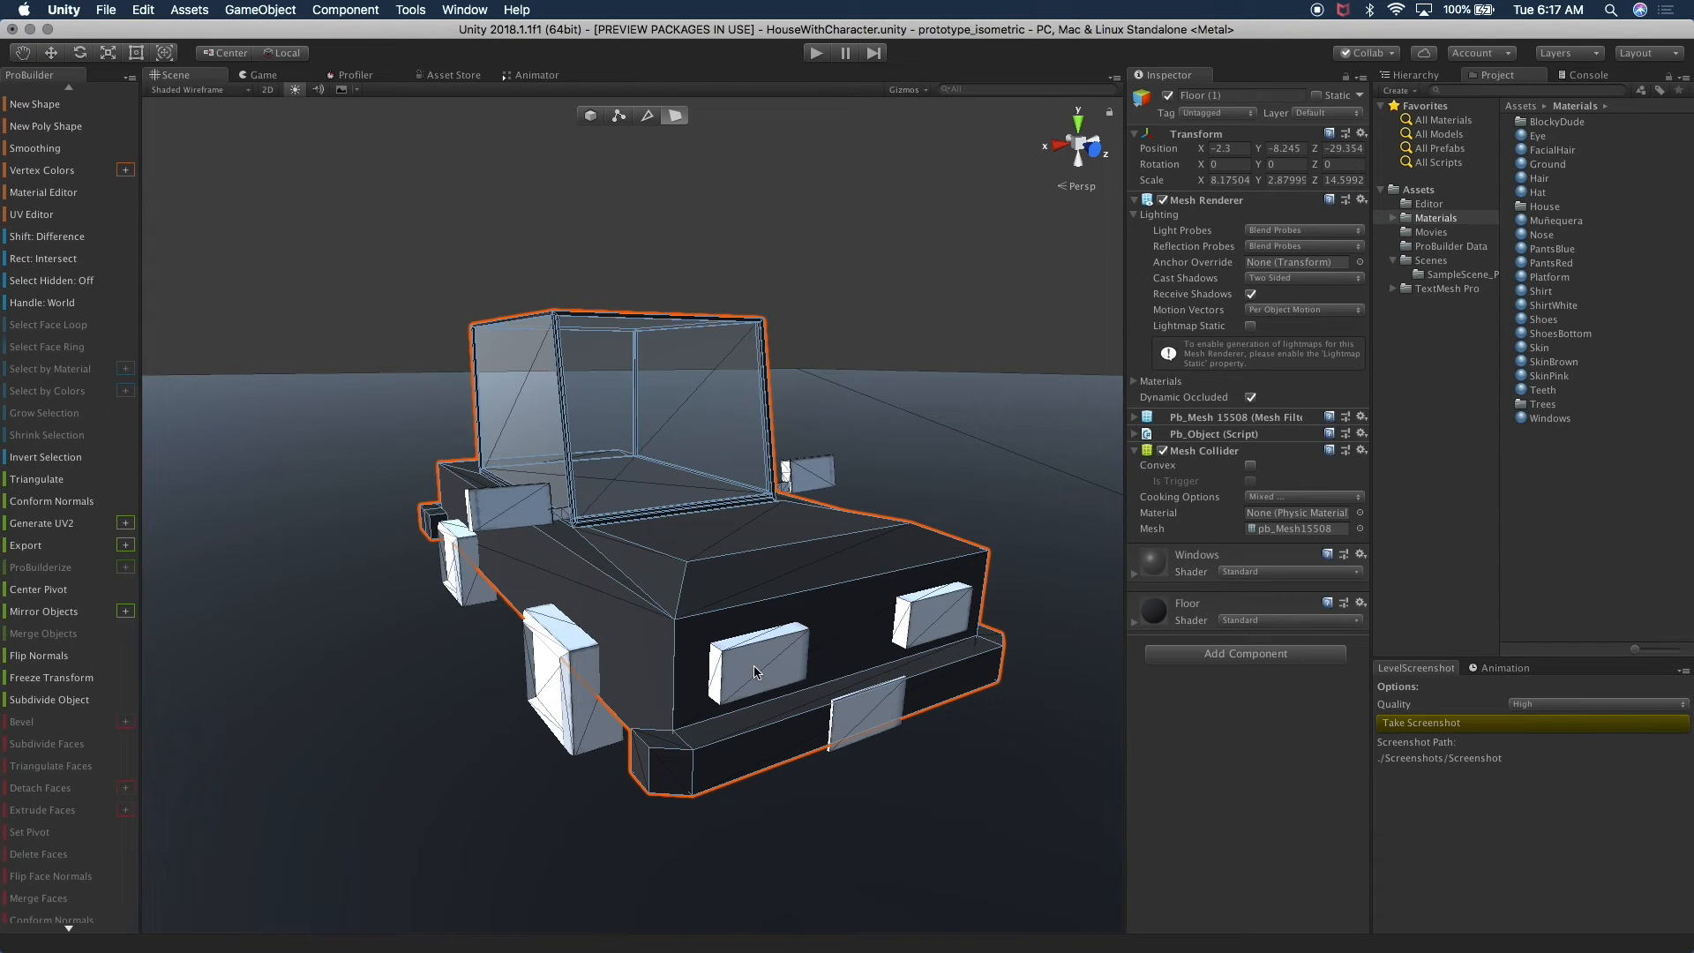
{"action": "left_click_drag", "start_coordinate": [754, 672], "coordinate": [583, 686], "text": "alt"}
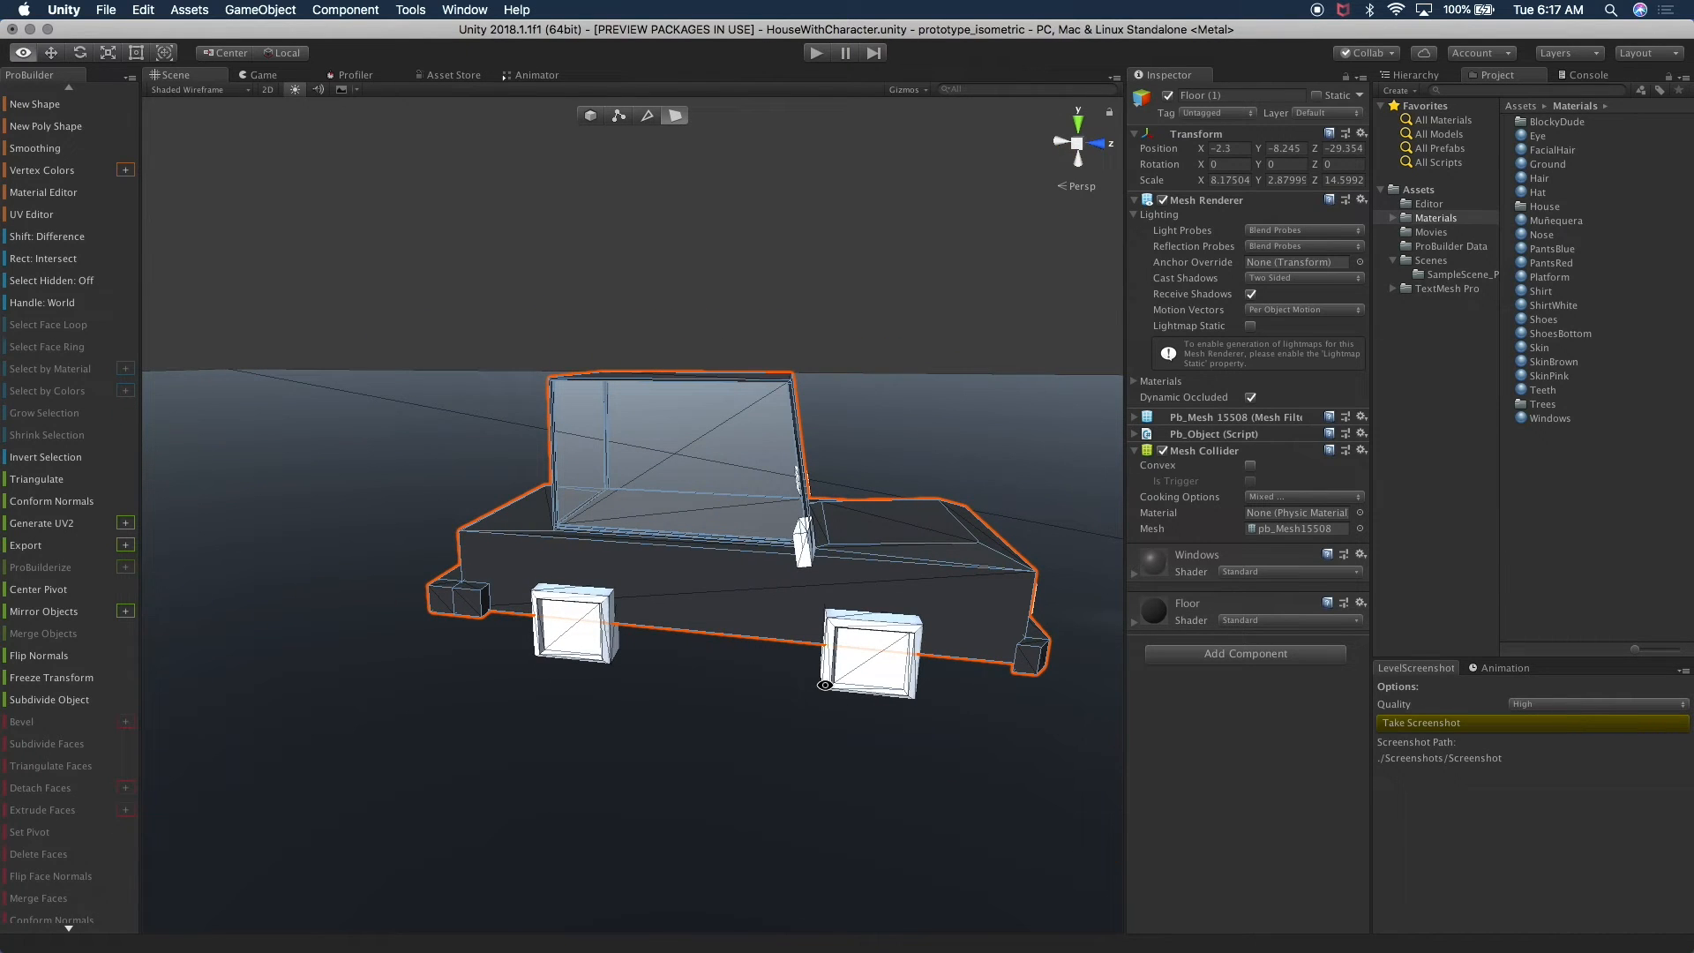
- Check the car in the Game view, and return to the Scene view to look at it from the side
{"action": "key", "text": "w"}
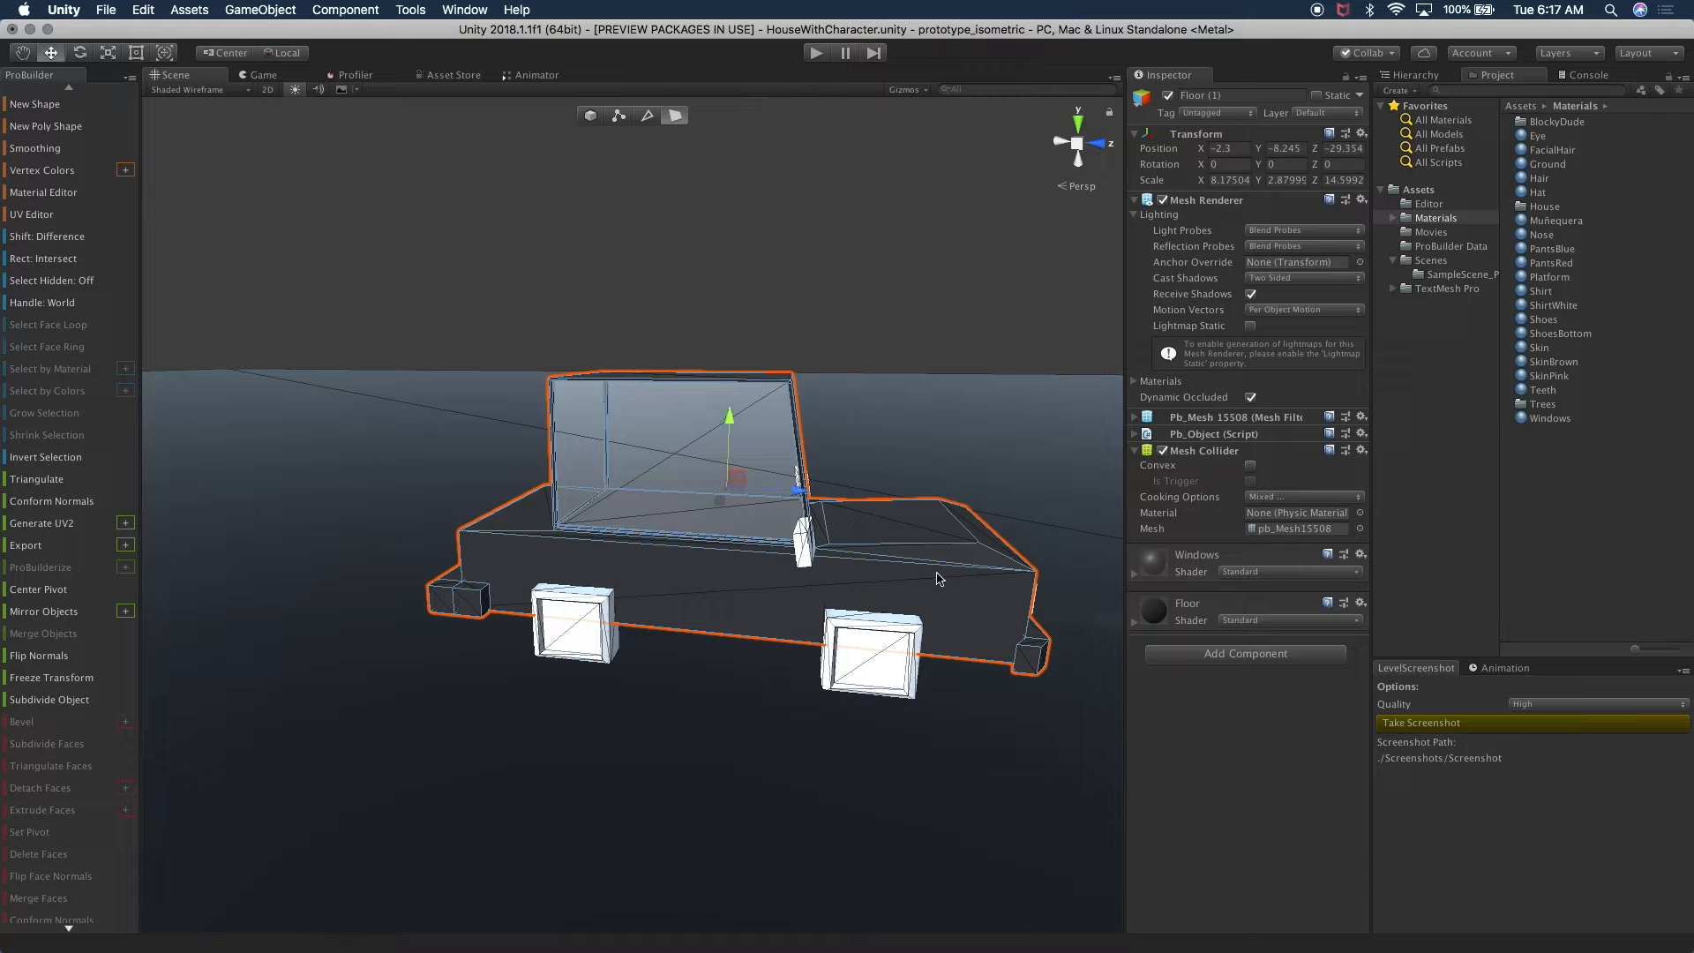
{"action": "left_click", "coordinate": [261, 75]}
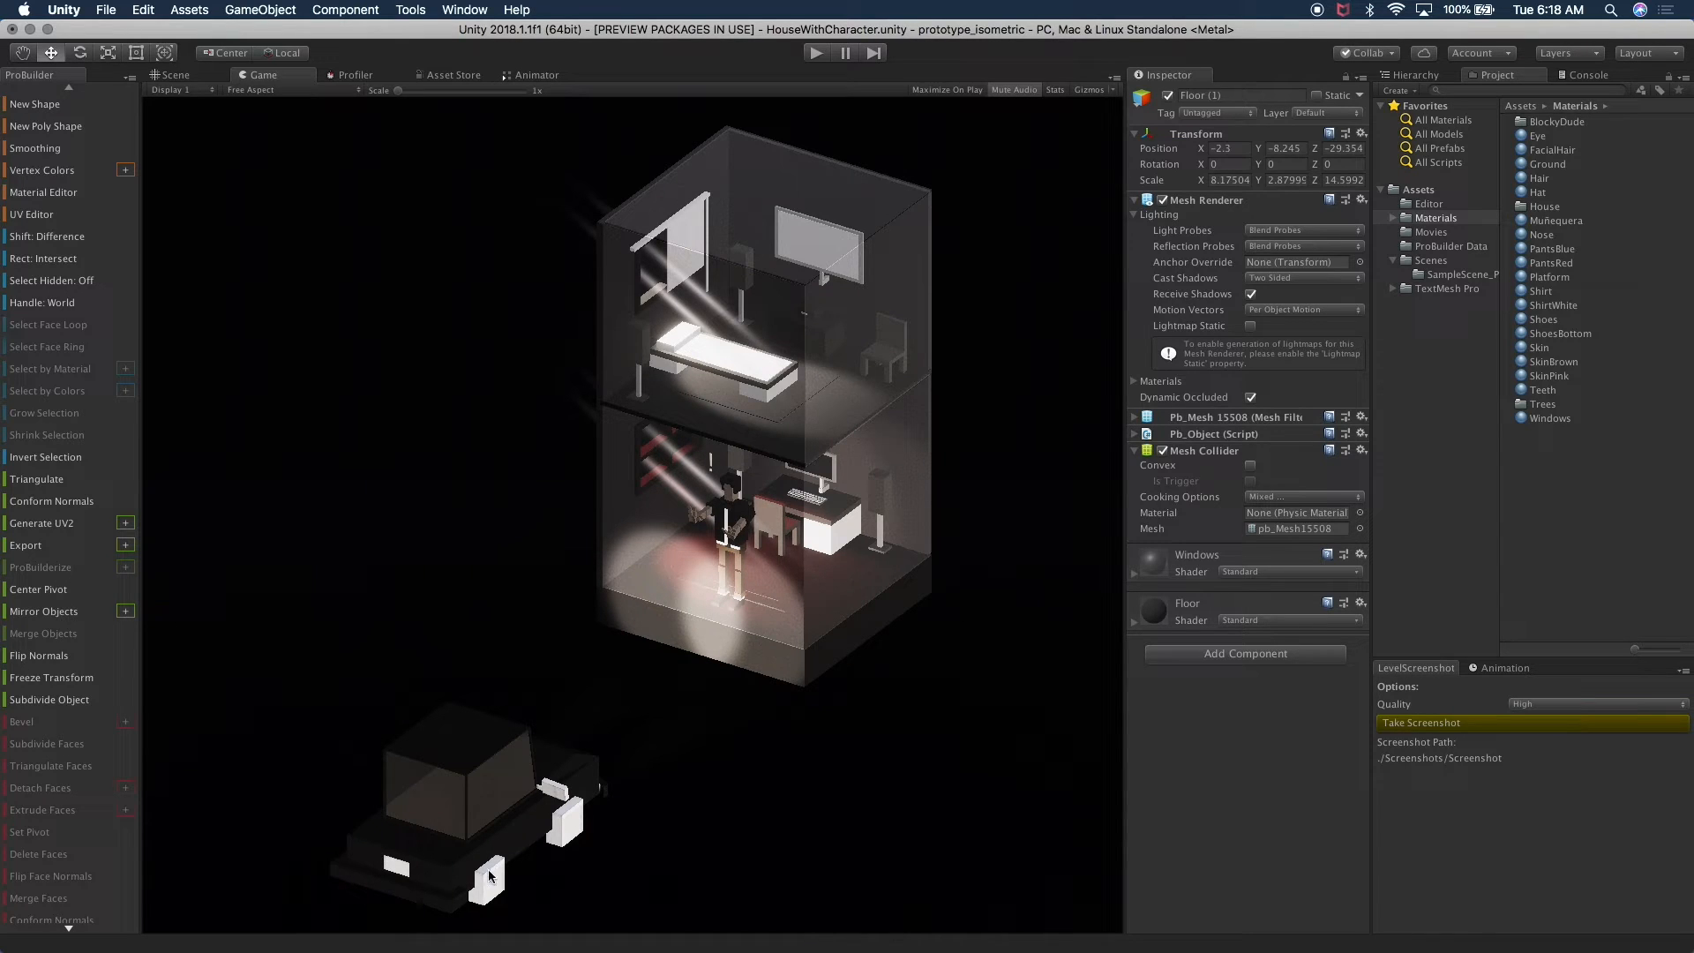
{"action": "left_click", "coordinate": [197, 80]}
{"action": "left_click_drag", "start_coordinate": [635, 520], "coordinate": [696, 584], "text": "alt"}
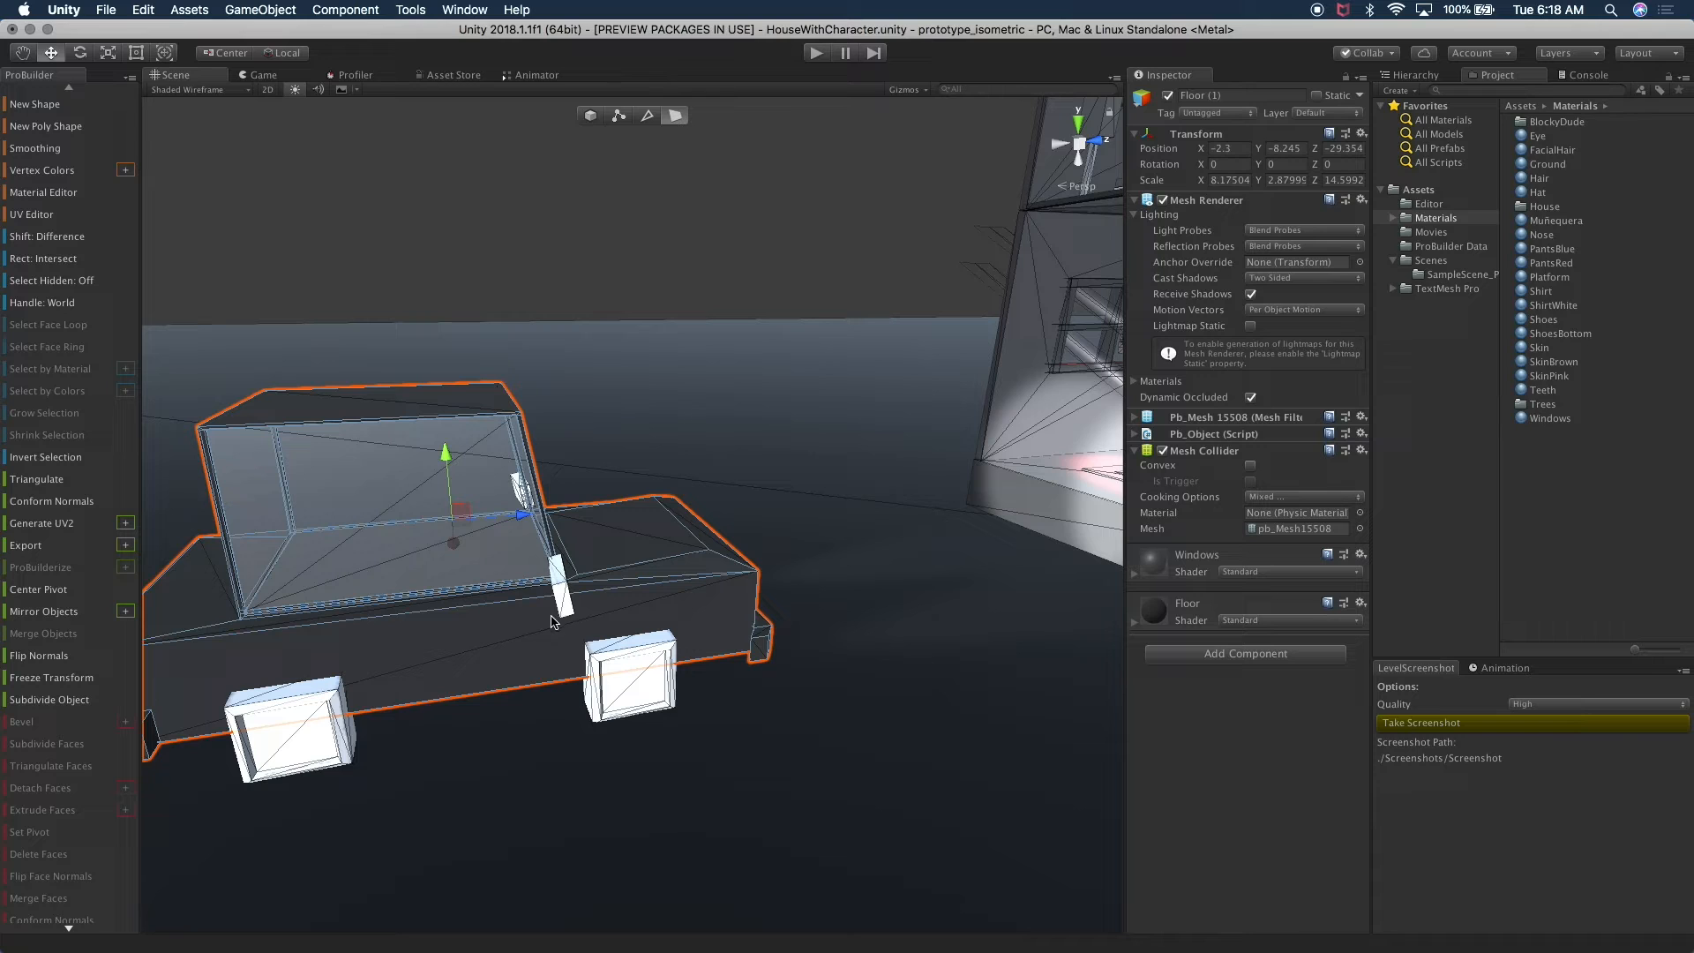
- Select the hood faces of the car body in face mode and view them from the front
{"action": "left_click", "coordinate": [597, 118]}
{"action": "left_click", "coordinate": [669, 114]}
{"action": "left_click", "coordinate": [463, 578]}
{"action": "left_click", "coordinate": [464, 610]}
{"action": "left_click_drag", "start_coordinate": [466, 631], "coordinate": [750, 572], "text": "alt"}
{"action": "left_click", "coordinate": [756, 569]}
{"action": "left_click", "coordinate": [729, 553], "text": "shift"}
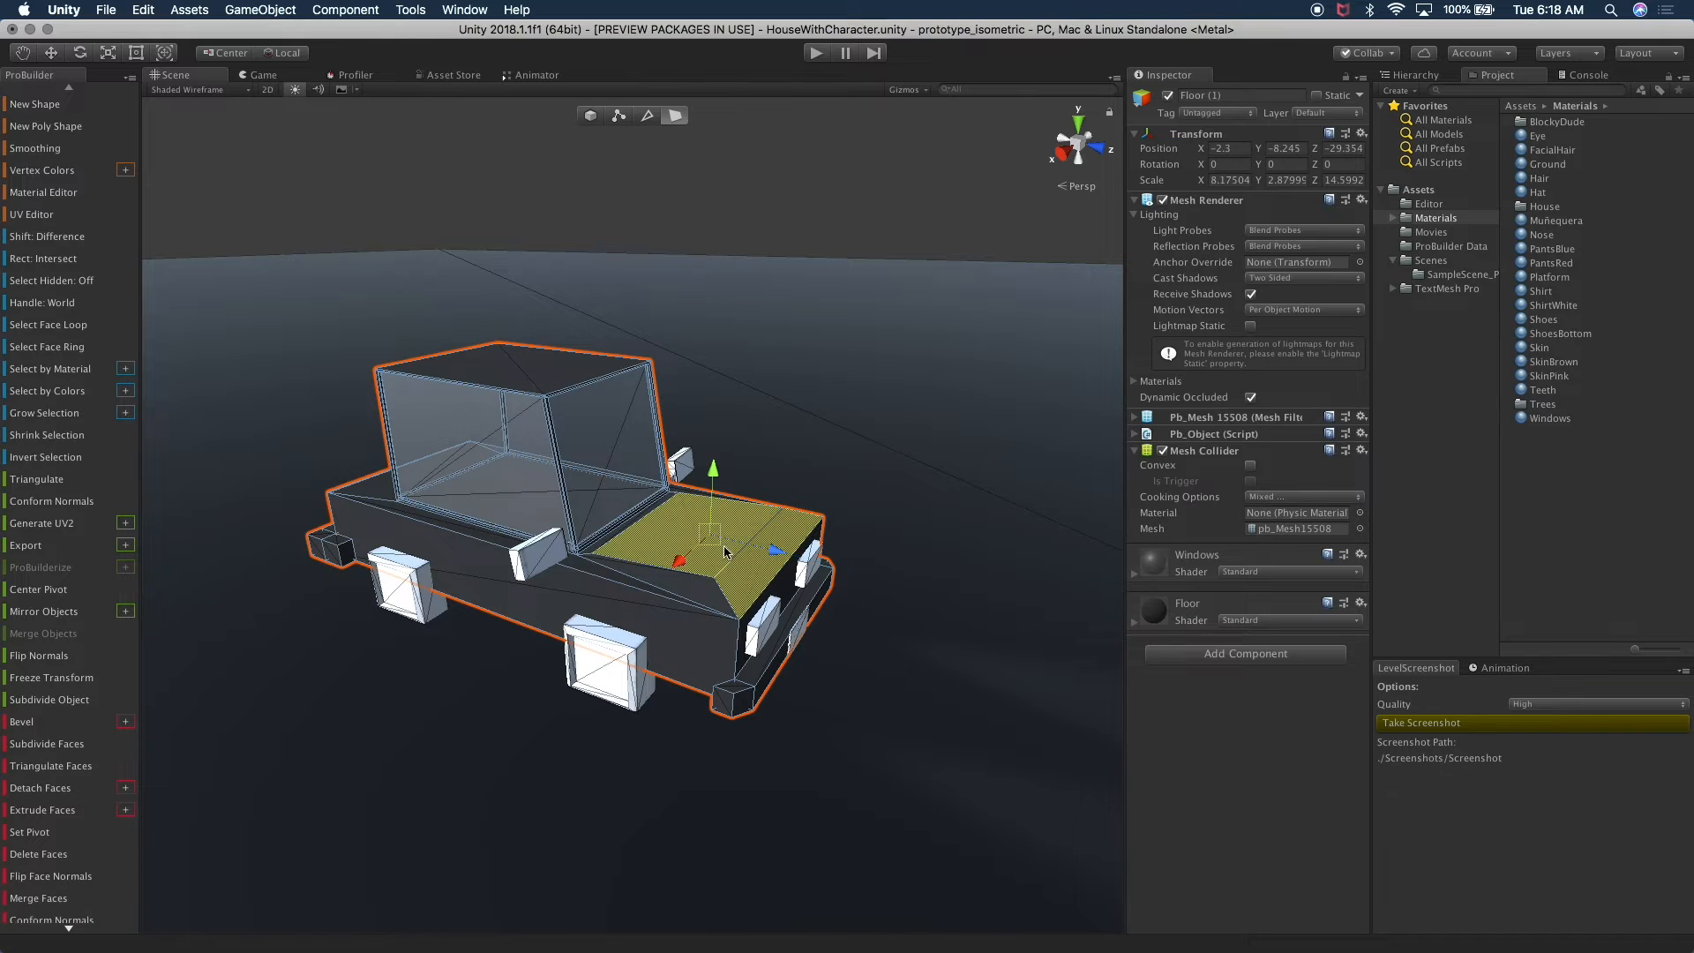
{"action": "left_click", "coordinate": [689, 634], "text": "shift"}
{"action": "left_click_drag", "start_coordinate": [710, 580], "coordinate": [562, 613], "text": "alt"}
{"action": "left_click_drag", "start_coordinate": [812, 700], "coordinate": [856, 667], "text": "alt"}
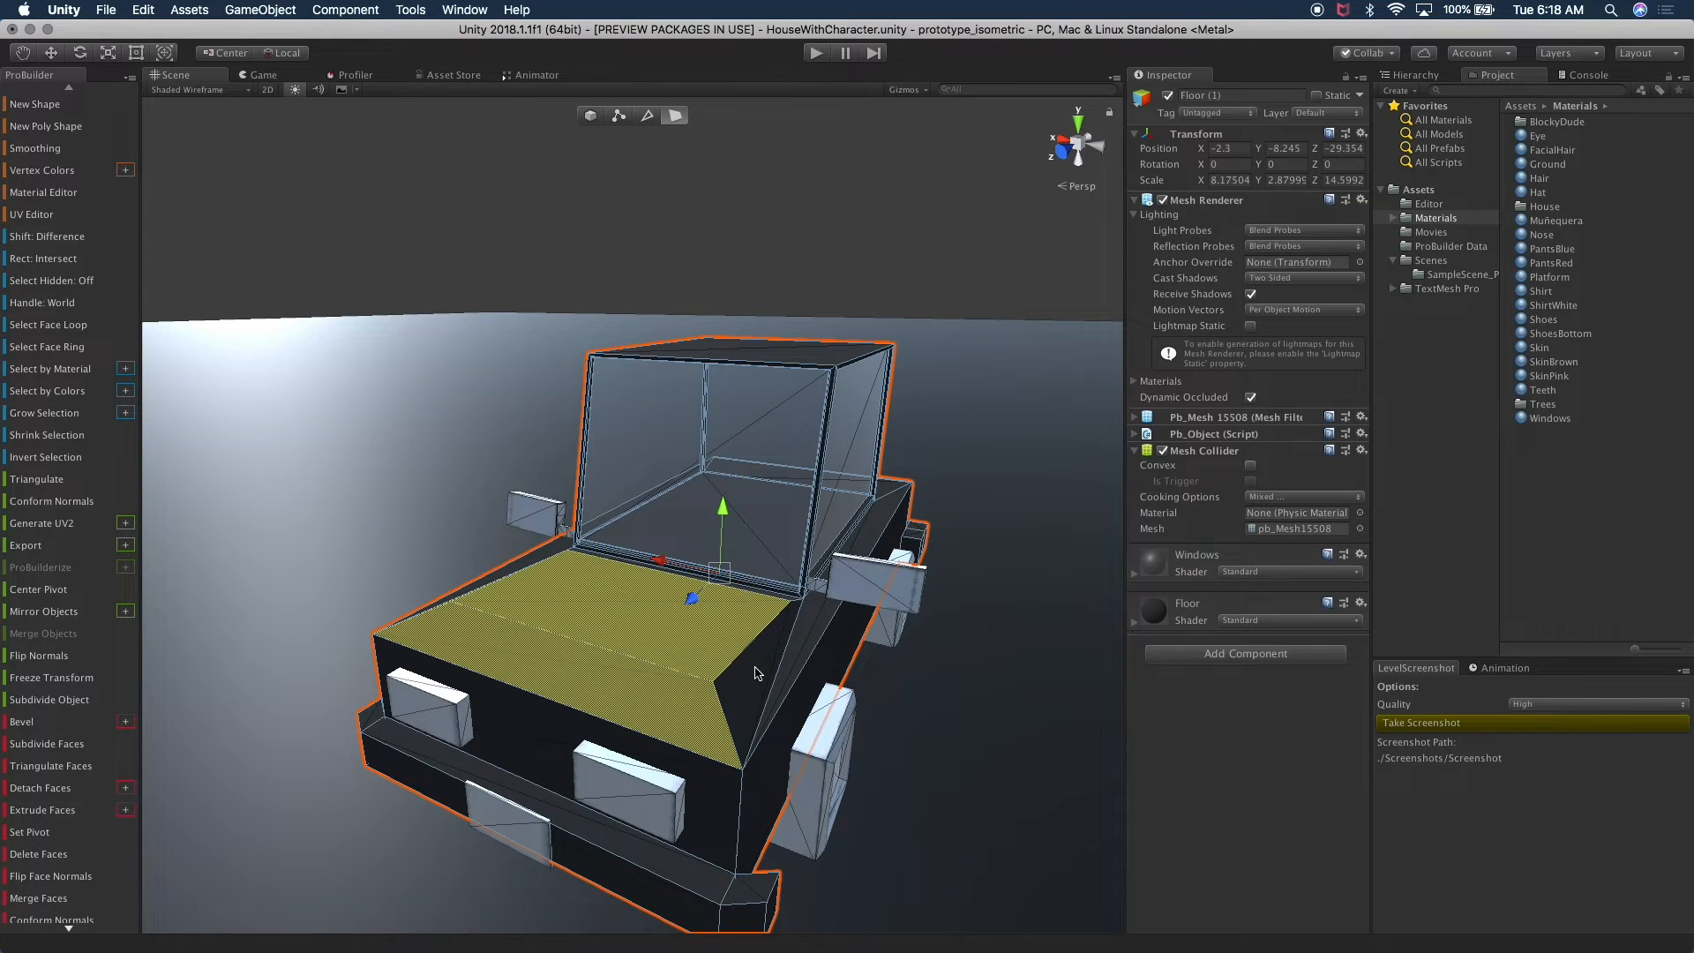
- Return to object selection and inspect the materials on the left headlight and the car body
{"action": "left_click", "coordinate": [591, 116]}
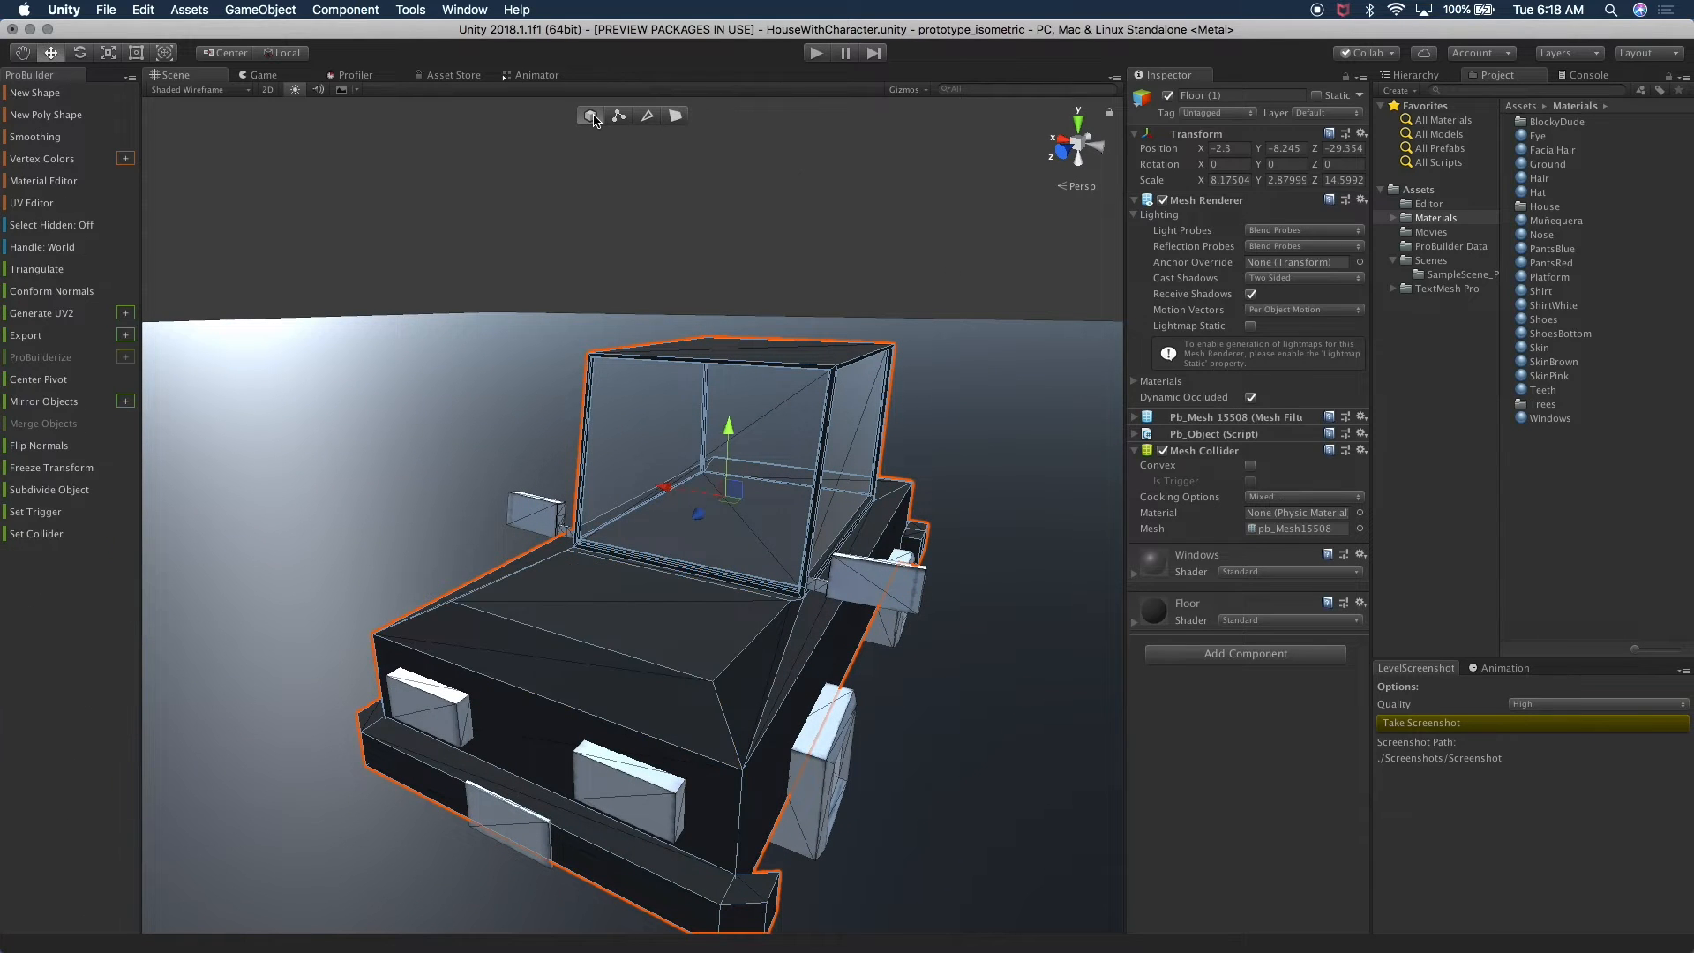
{"action": "left_click", "coordinate": [879, 210]}
{"action": "left_click", "coordinate": [587, 746]}
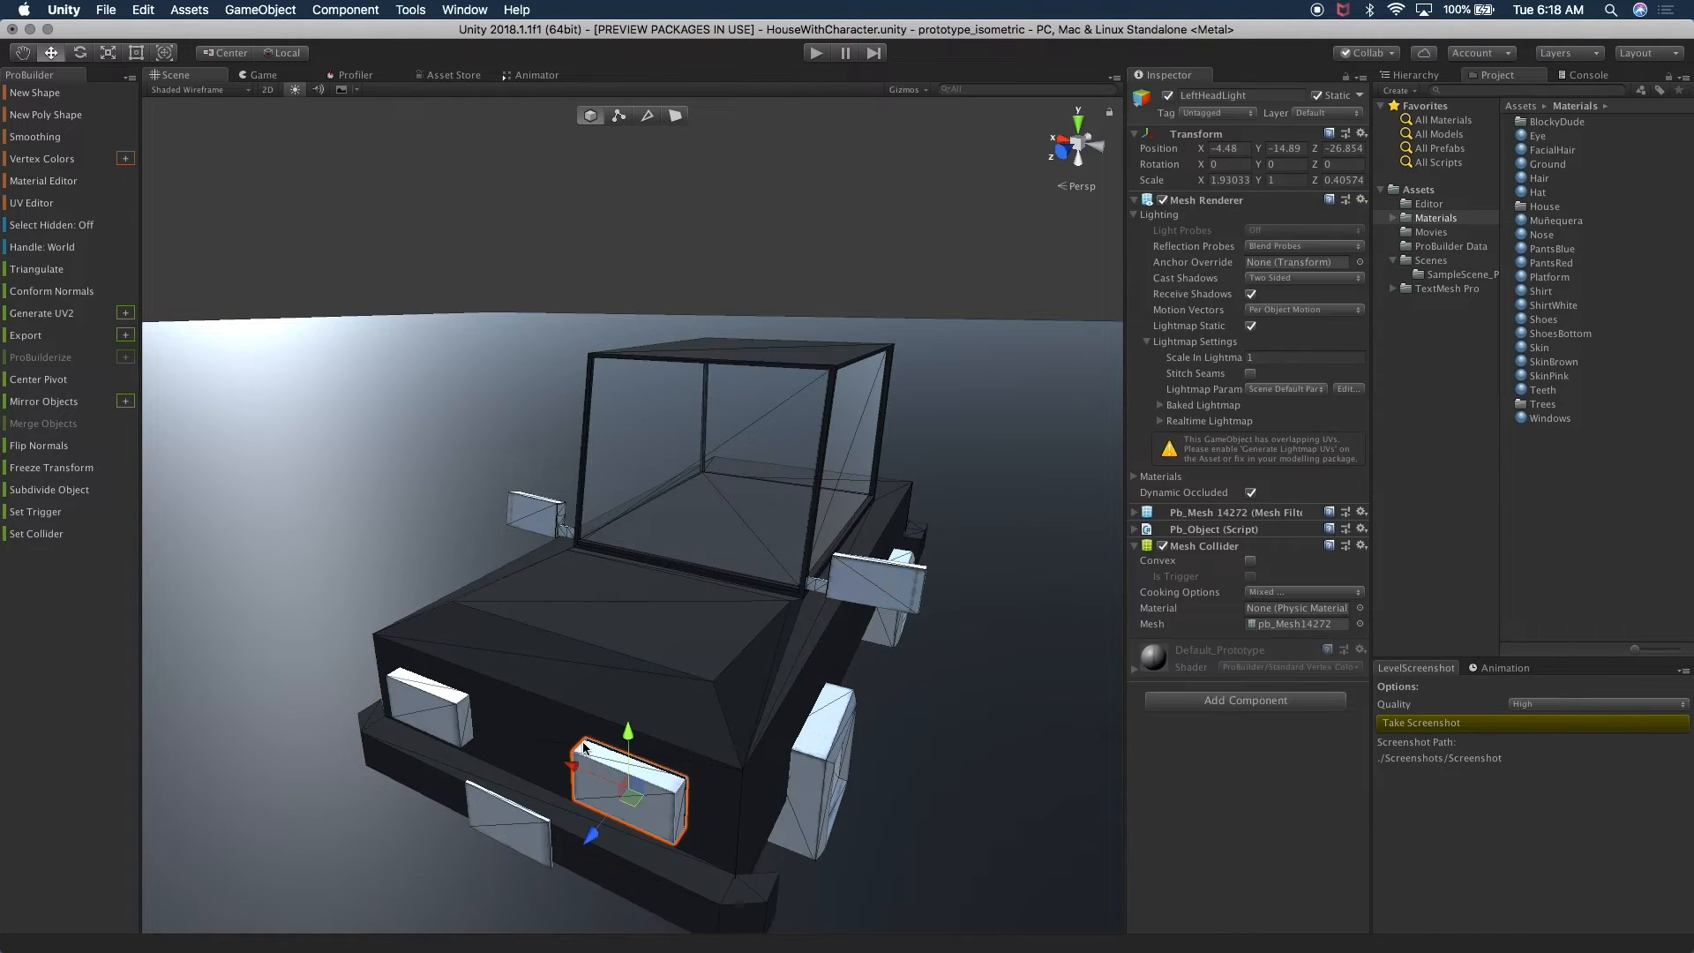
{"action": "left_click", "coordinate": [632, 682]}
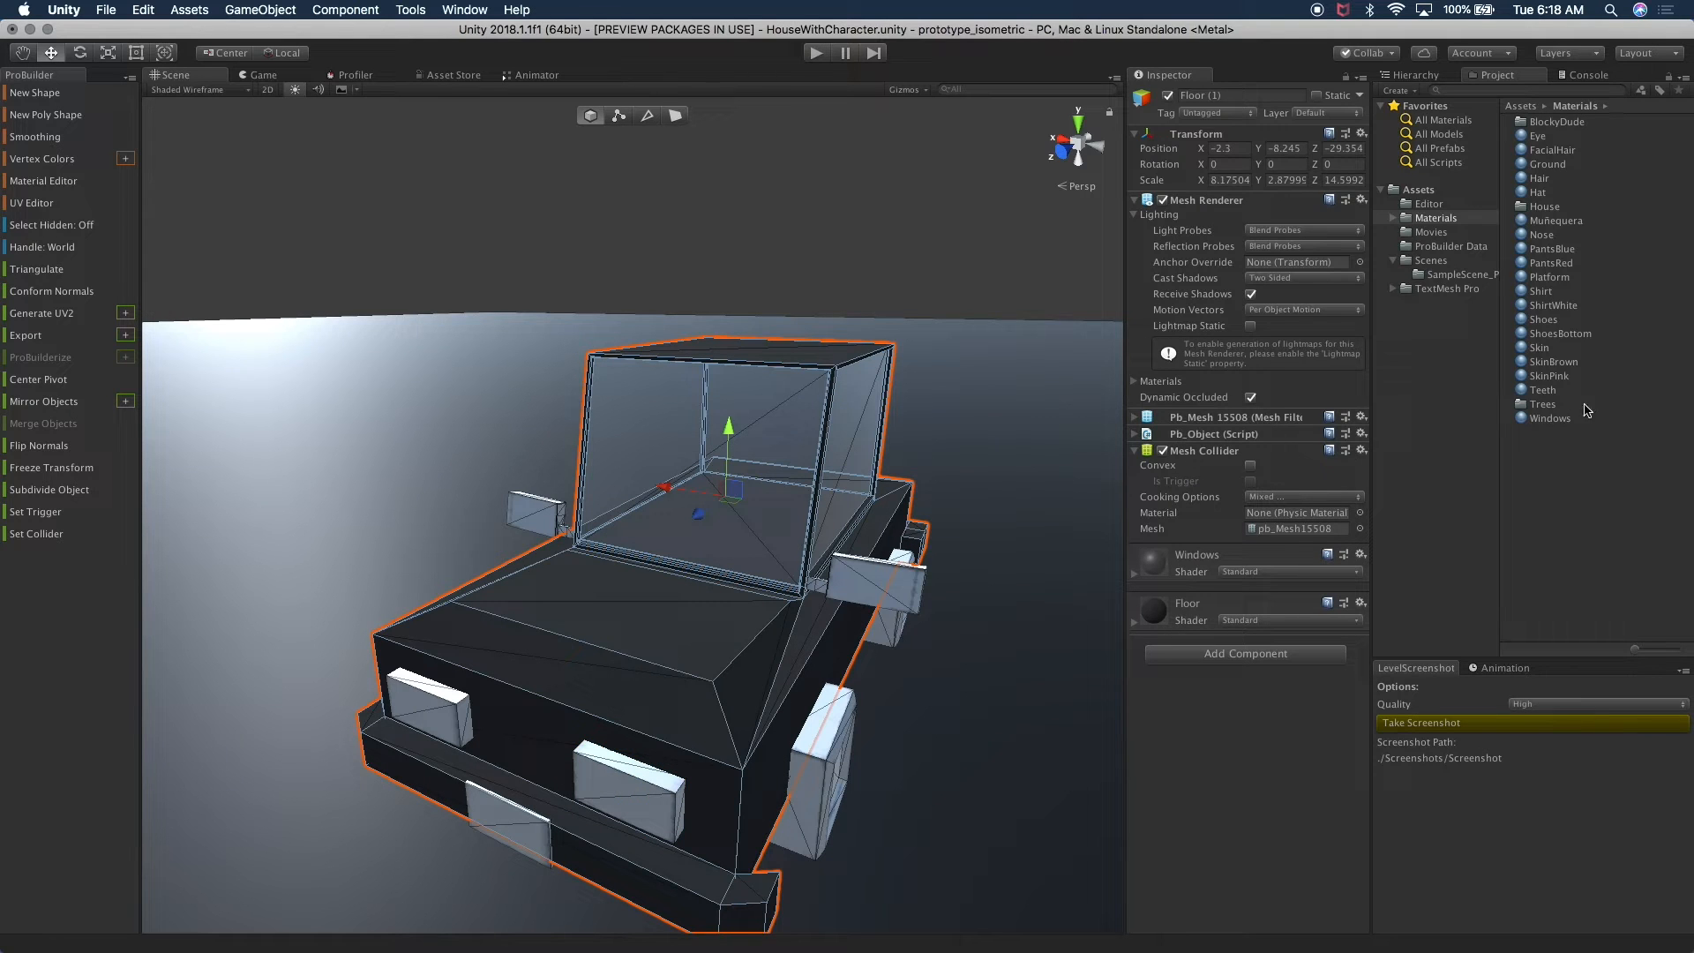
- Duplicate the Windows material in the Materials folder and dismiss the file-moving error dialogs
{"action": "left_click", "coordinate": [1548, 278]}
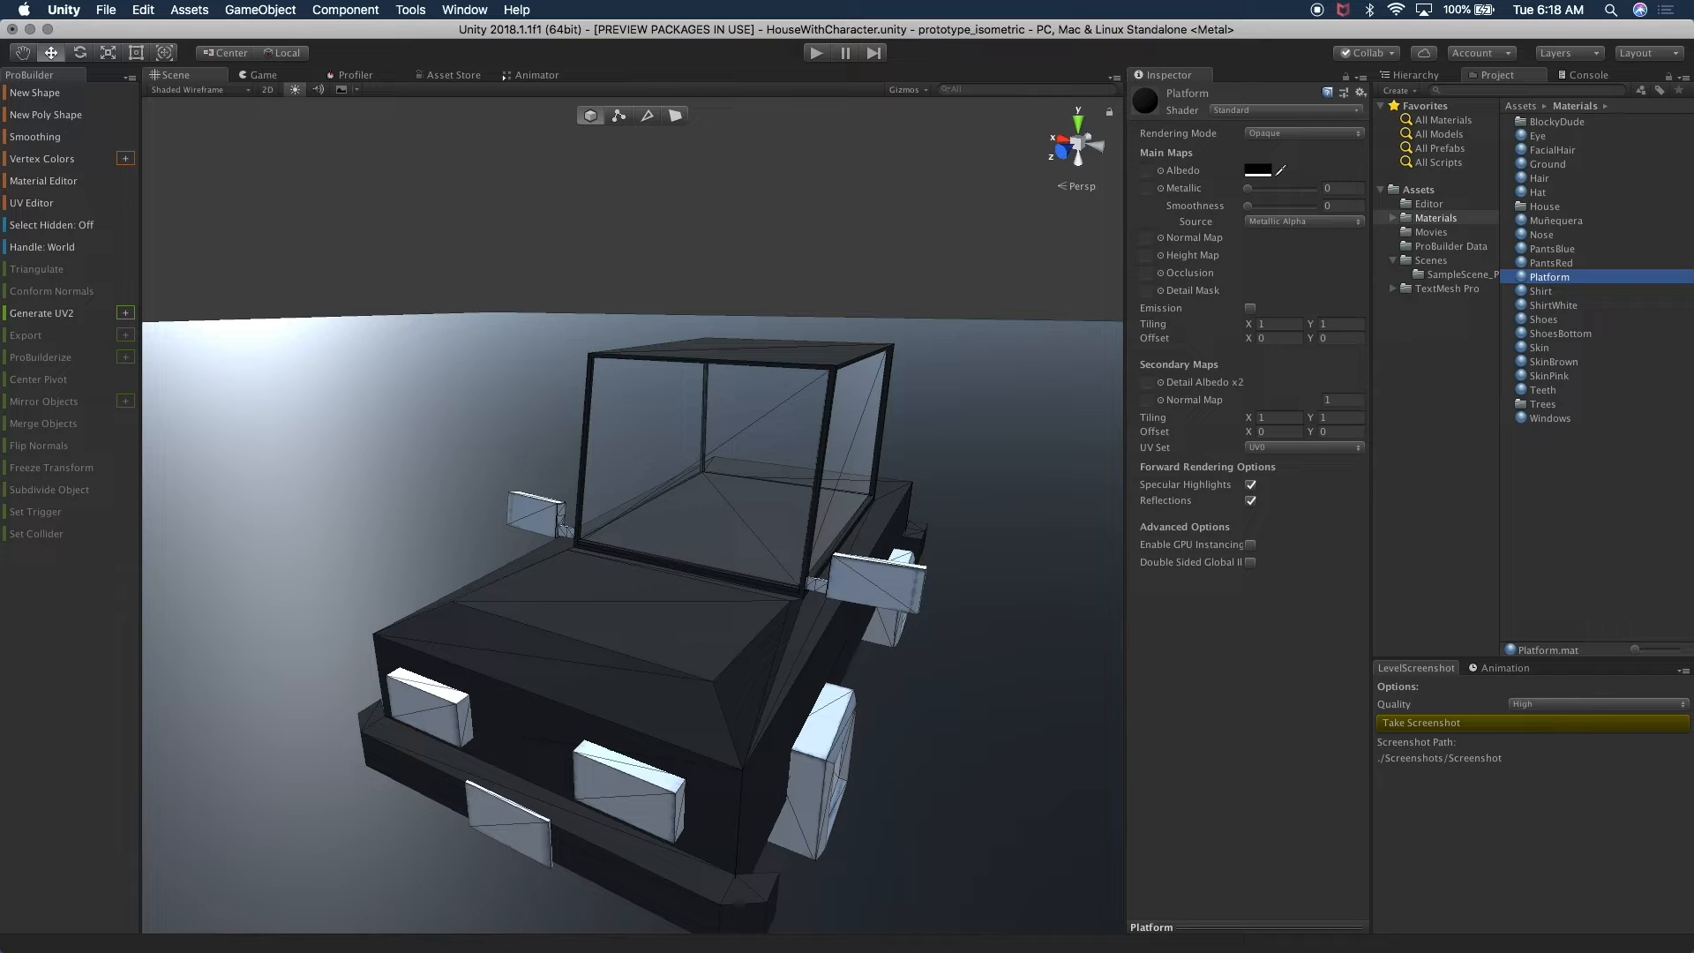
{"action": "left_click", "coordinate": [1549, 419]}
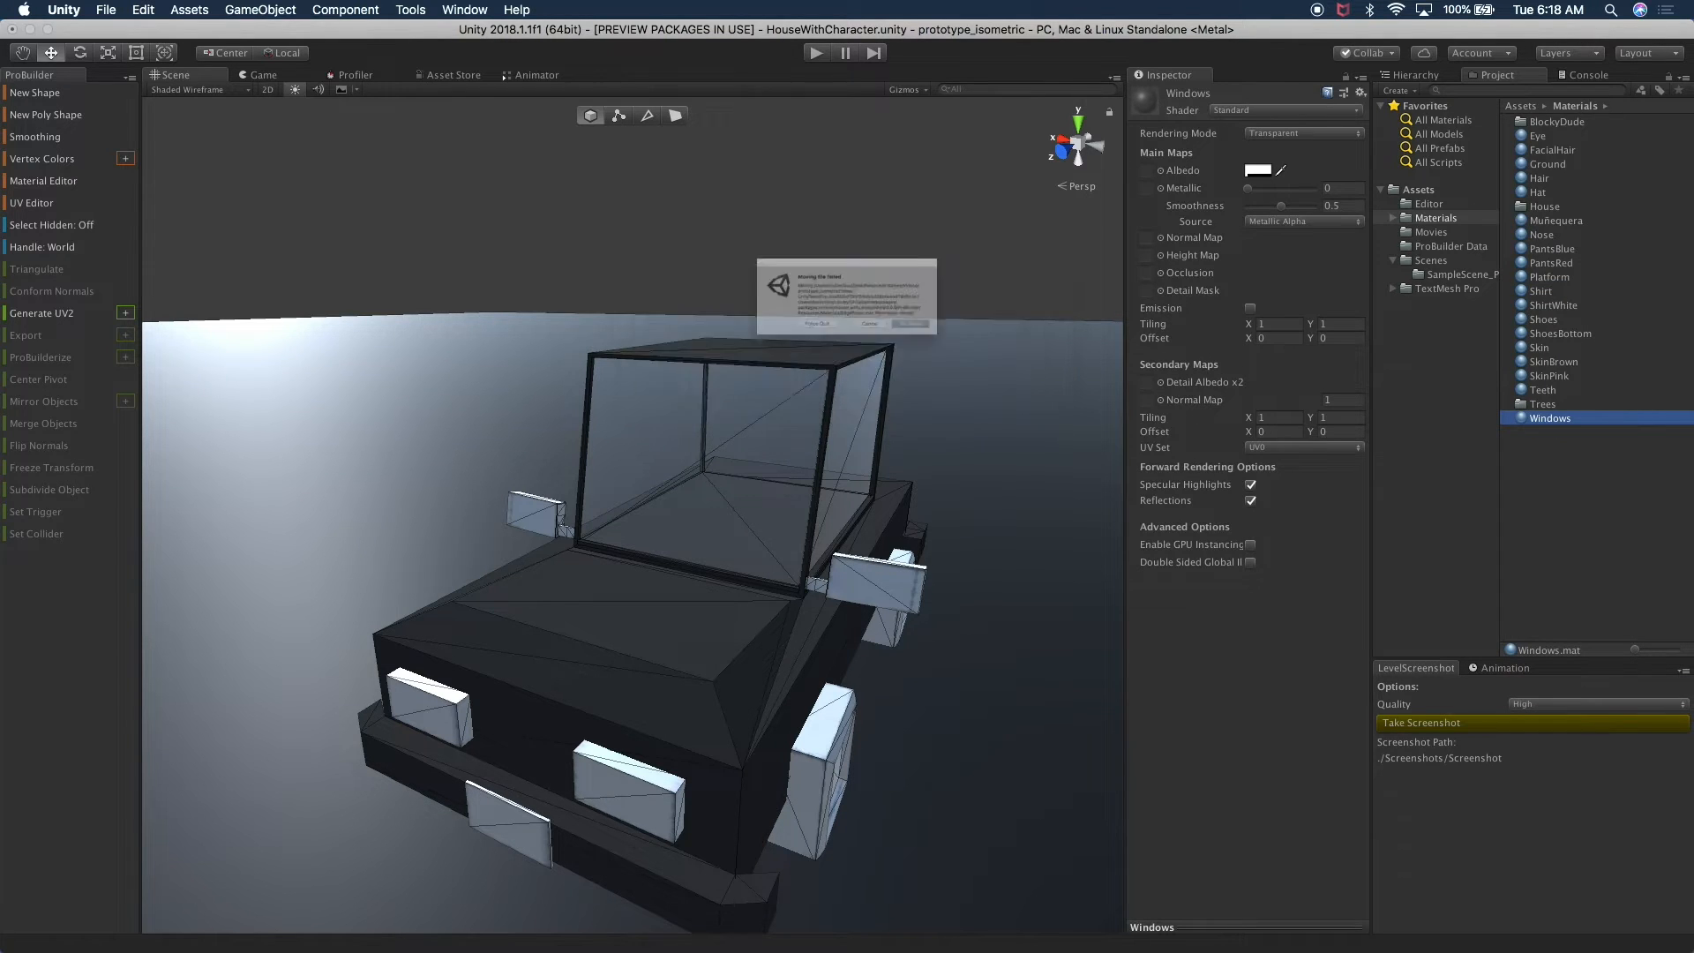
{"action": "left_click", "coordinate": [990, 358]}
{"action": "left_click", "coordinate": [911, 358]}
{"action": "left_click", "coordinate": [911, 358]}
{"action": "left_click", "coordinate": [911, 358]}
{"action": "left_click", "coordinate": [911, 358]}
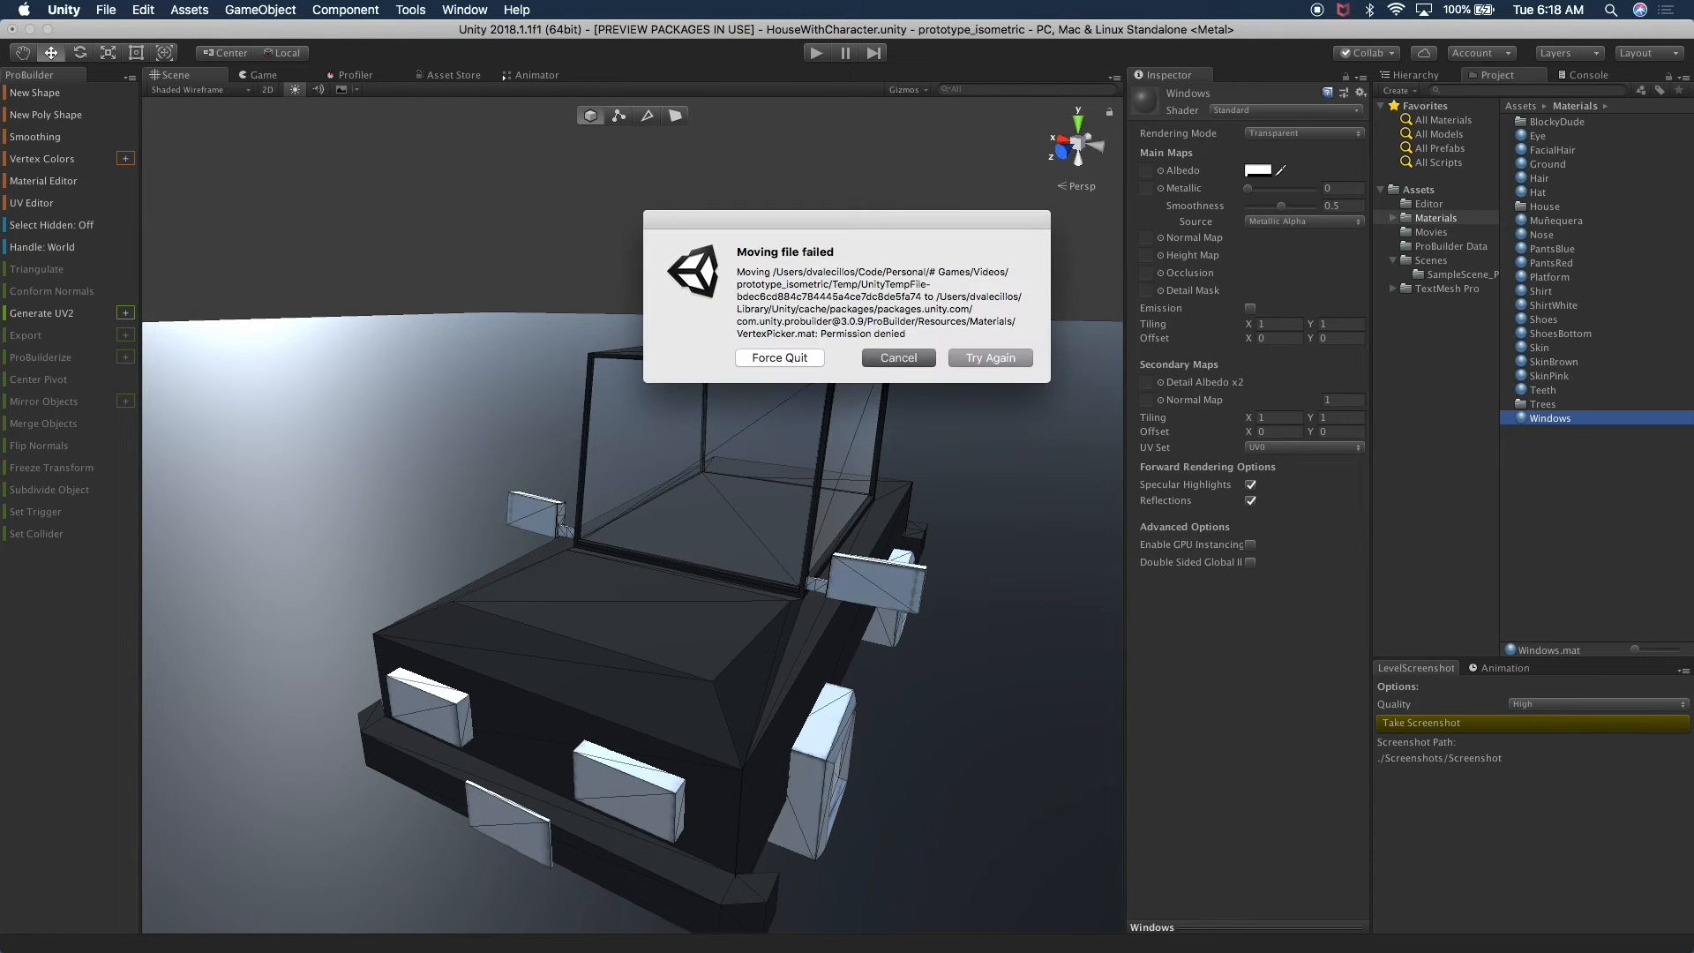
{"action": "left_click", "coordinate": [915, 358]}
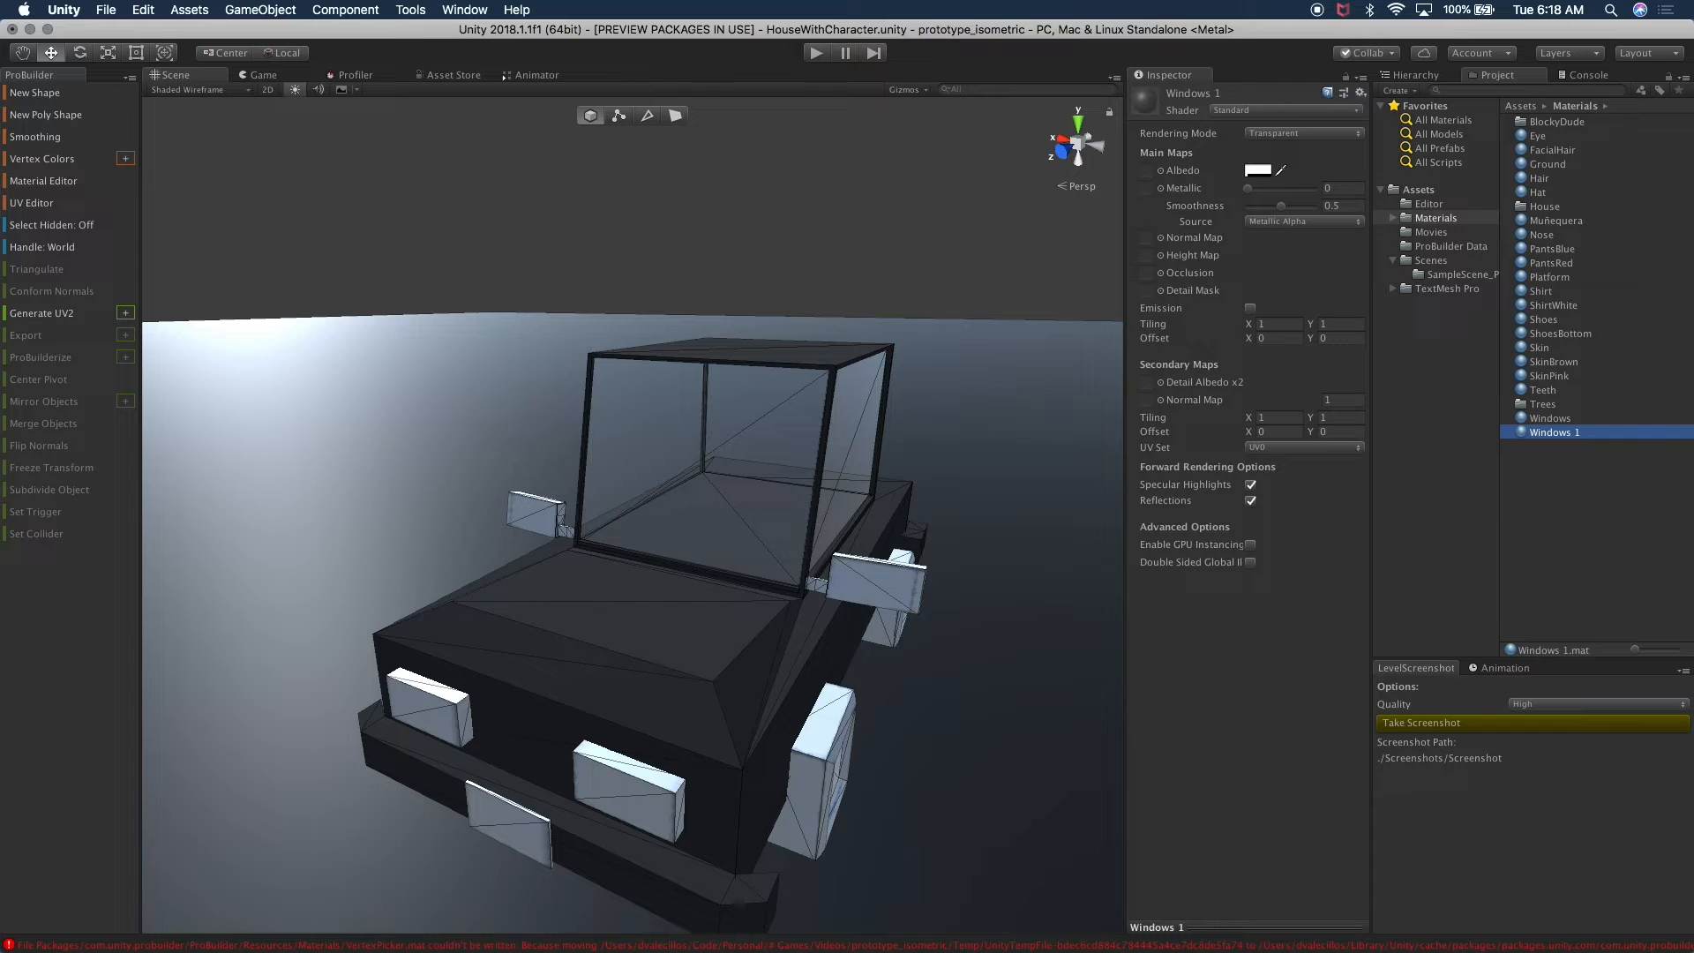
- Rename the duplicated material as CarBodyColor and the original Windows material as CarWindows
{"action": "left_click", "coordinate": [1537, 434]}
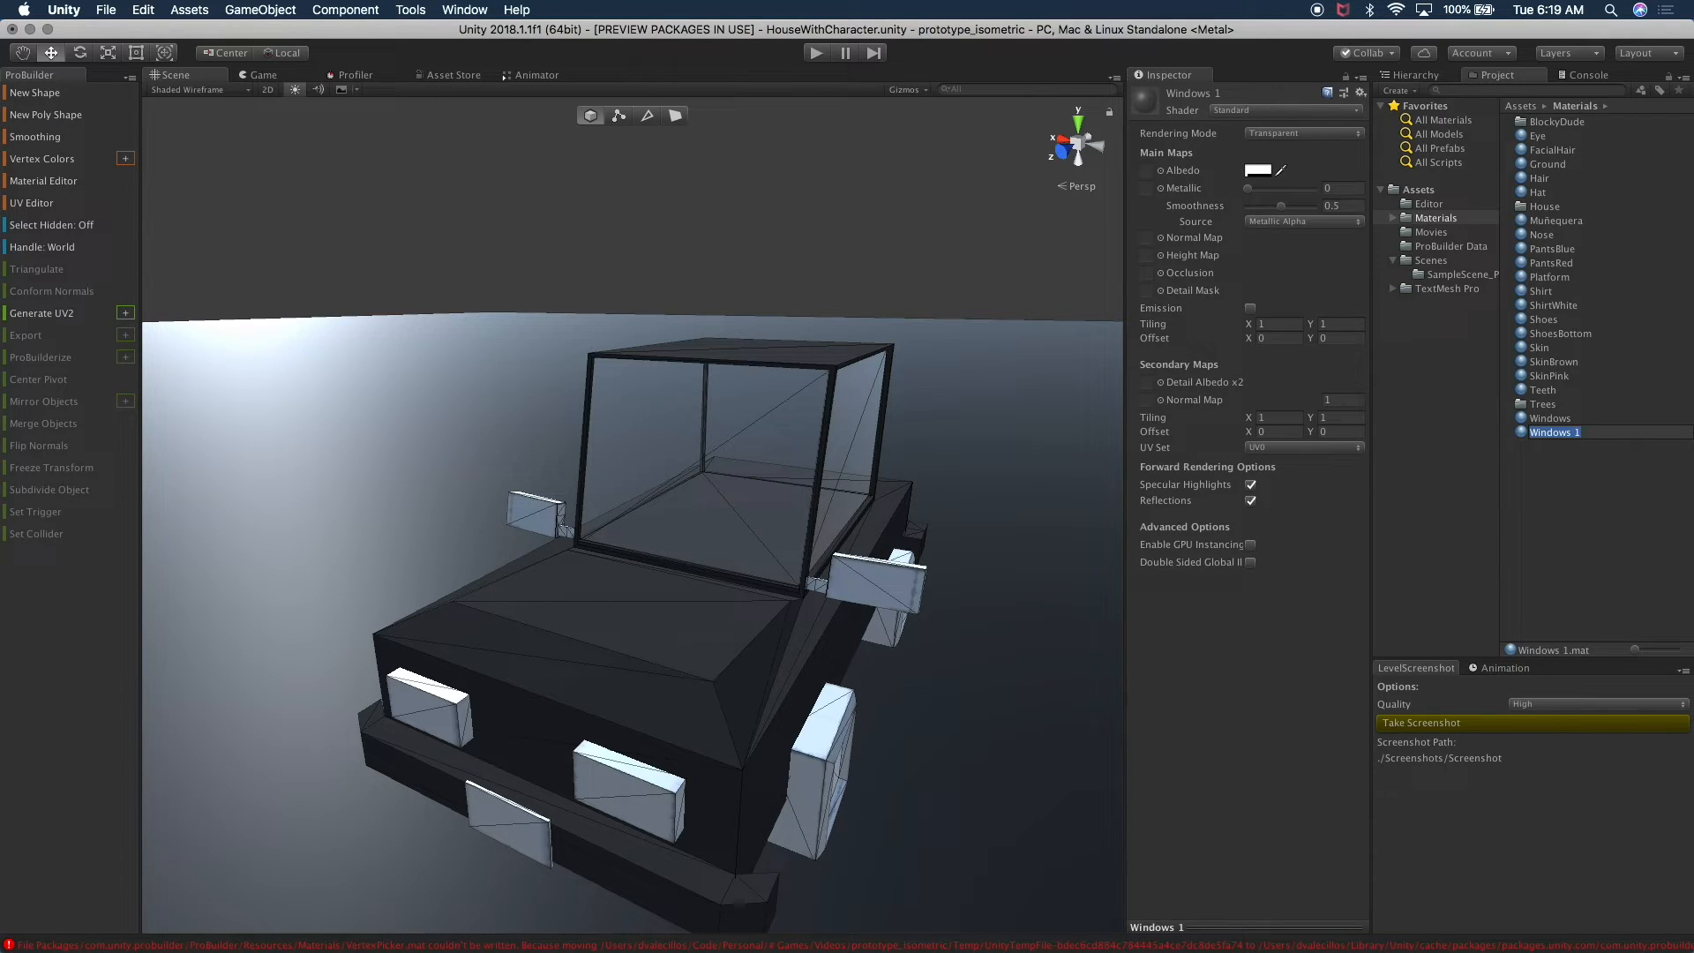
{"action": "type", "text": "Ca"}
{"action": "key", "text": "Return"}
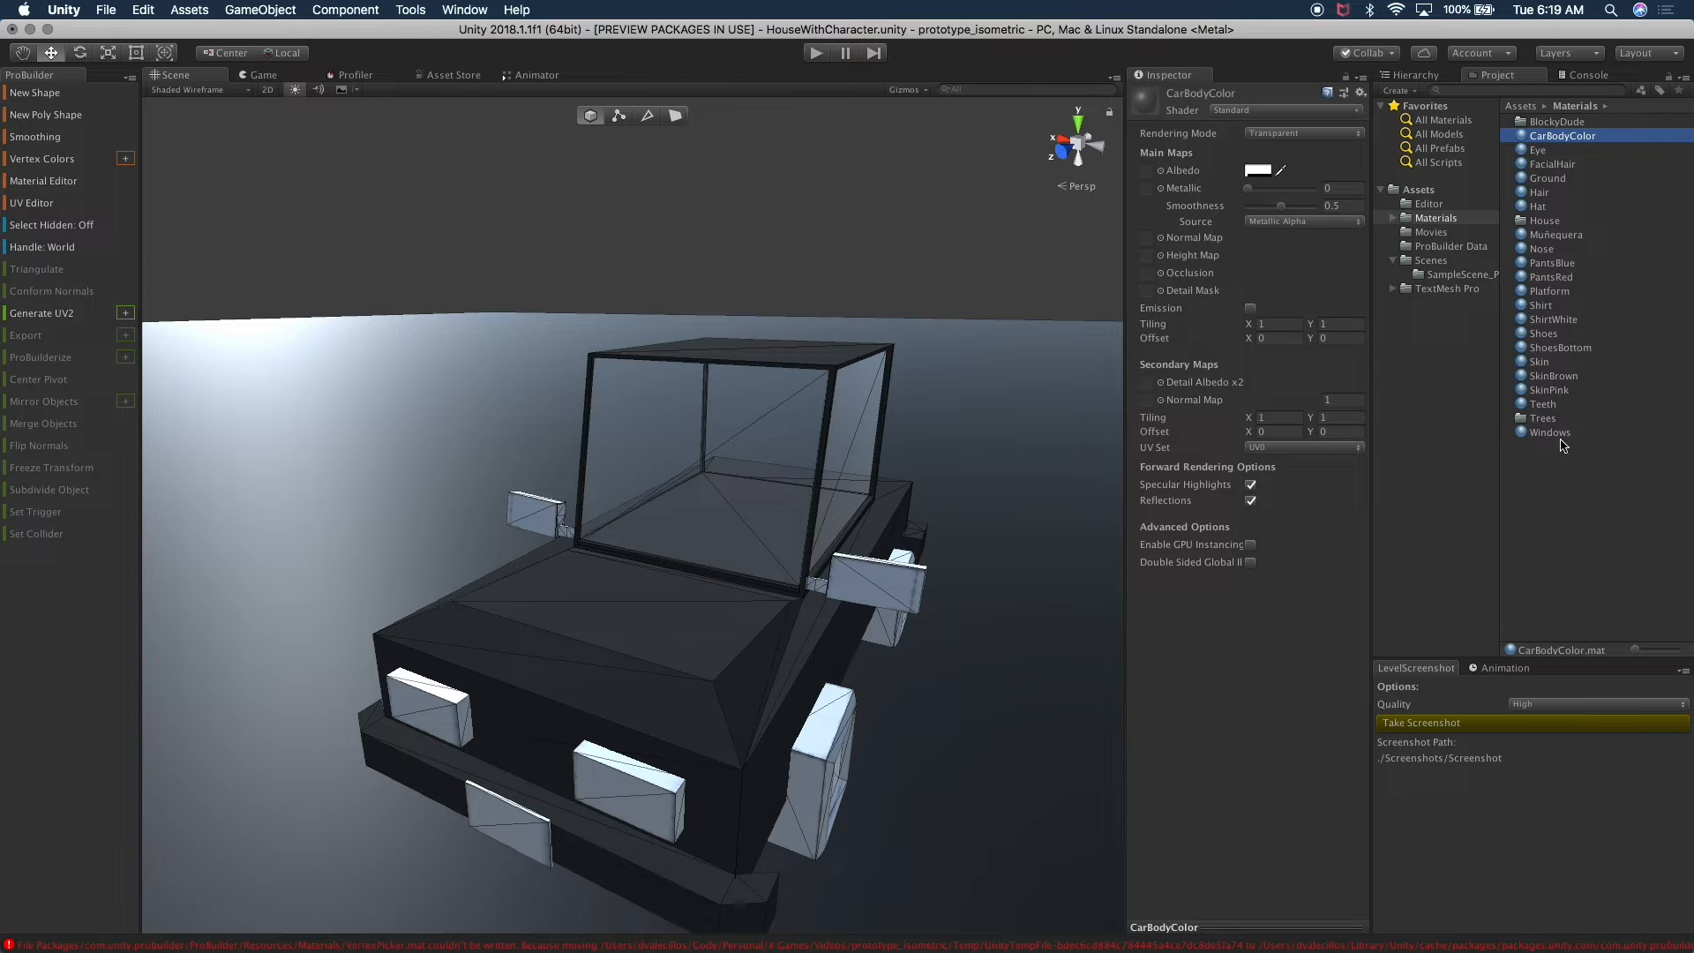
{"action": "left_click", "coordinate": [1553, 435]}
{"action": "key", "text": "Return"}
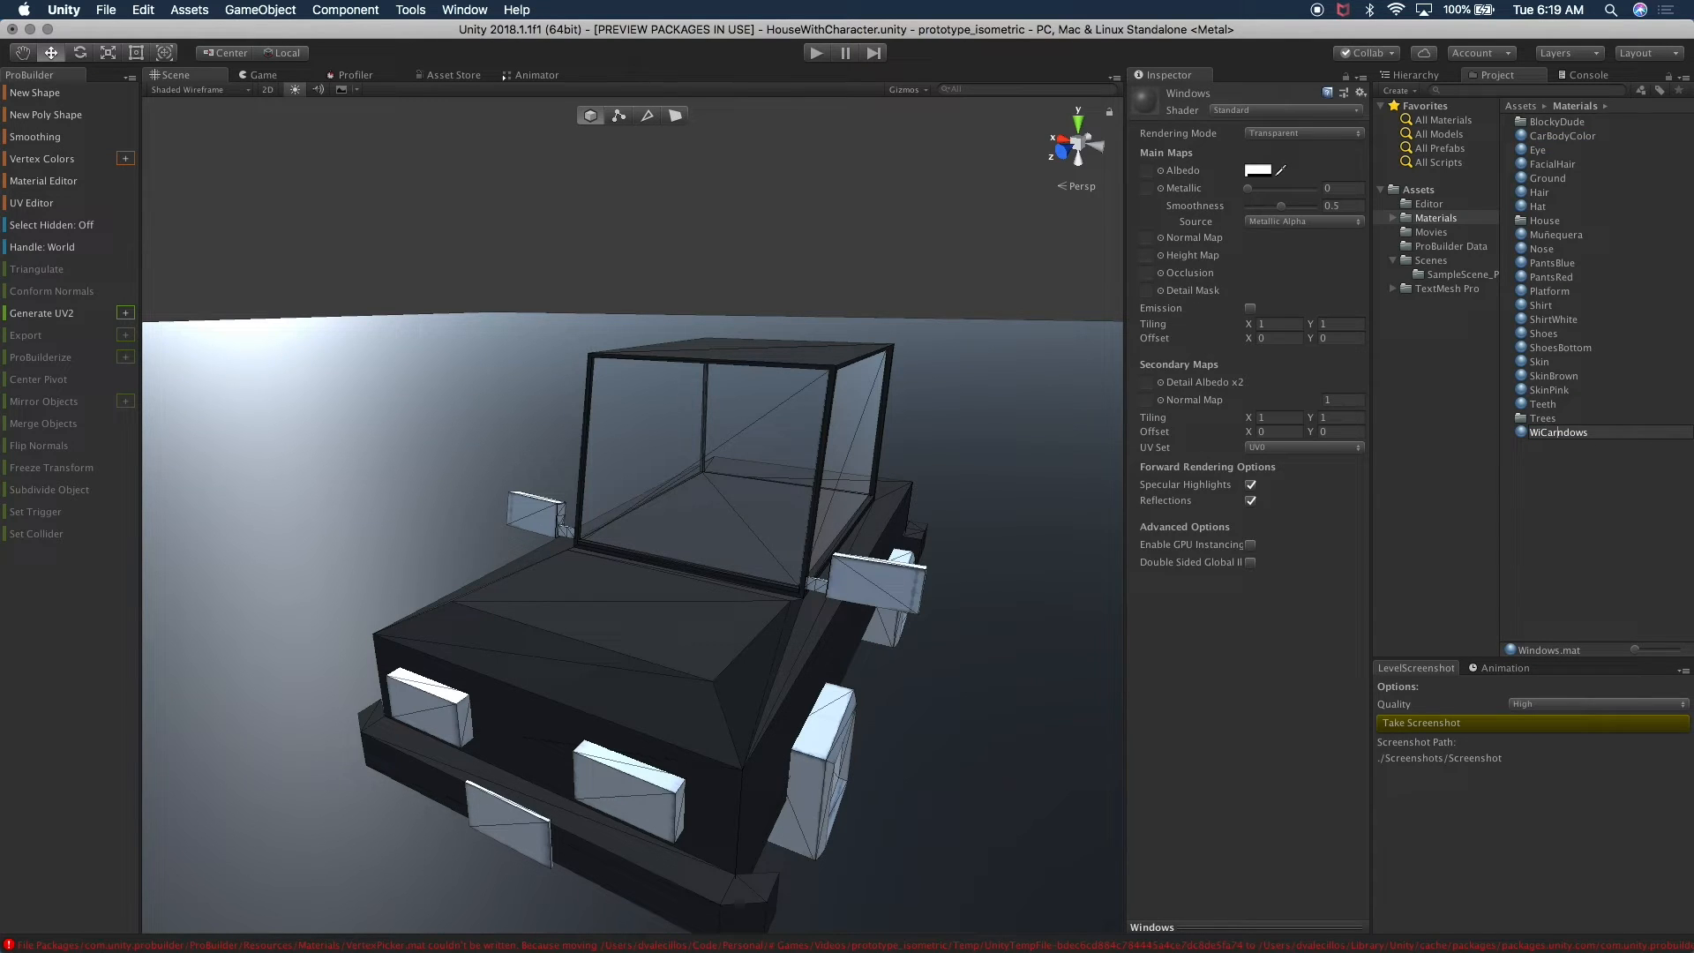
{"action": "type", "text": "Car"}
{"action": "key", "text": "Return"}
- Apply the CarBodyColor material to the car body and set its rendering mode to Opaque
{"action": "left_click", "coordinate": [1571, 135]}
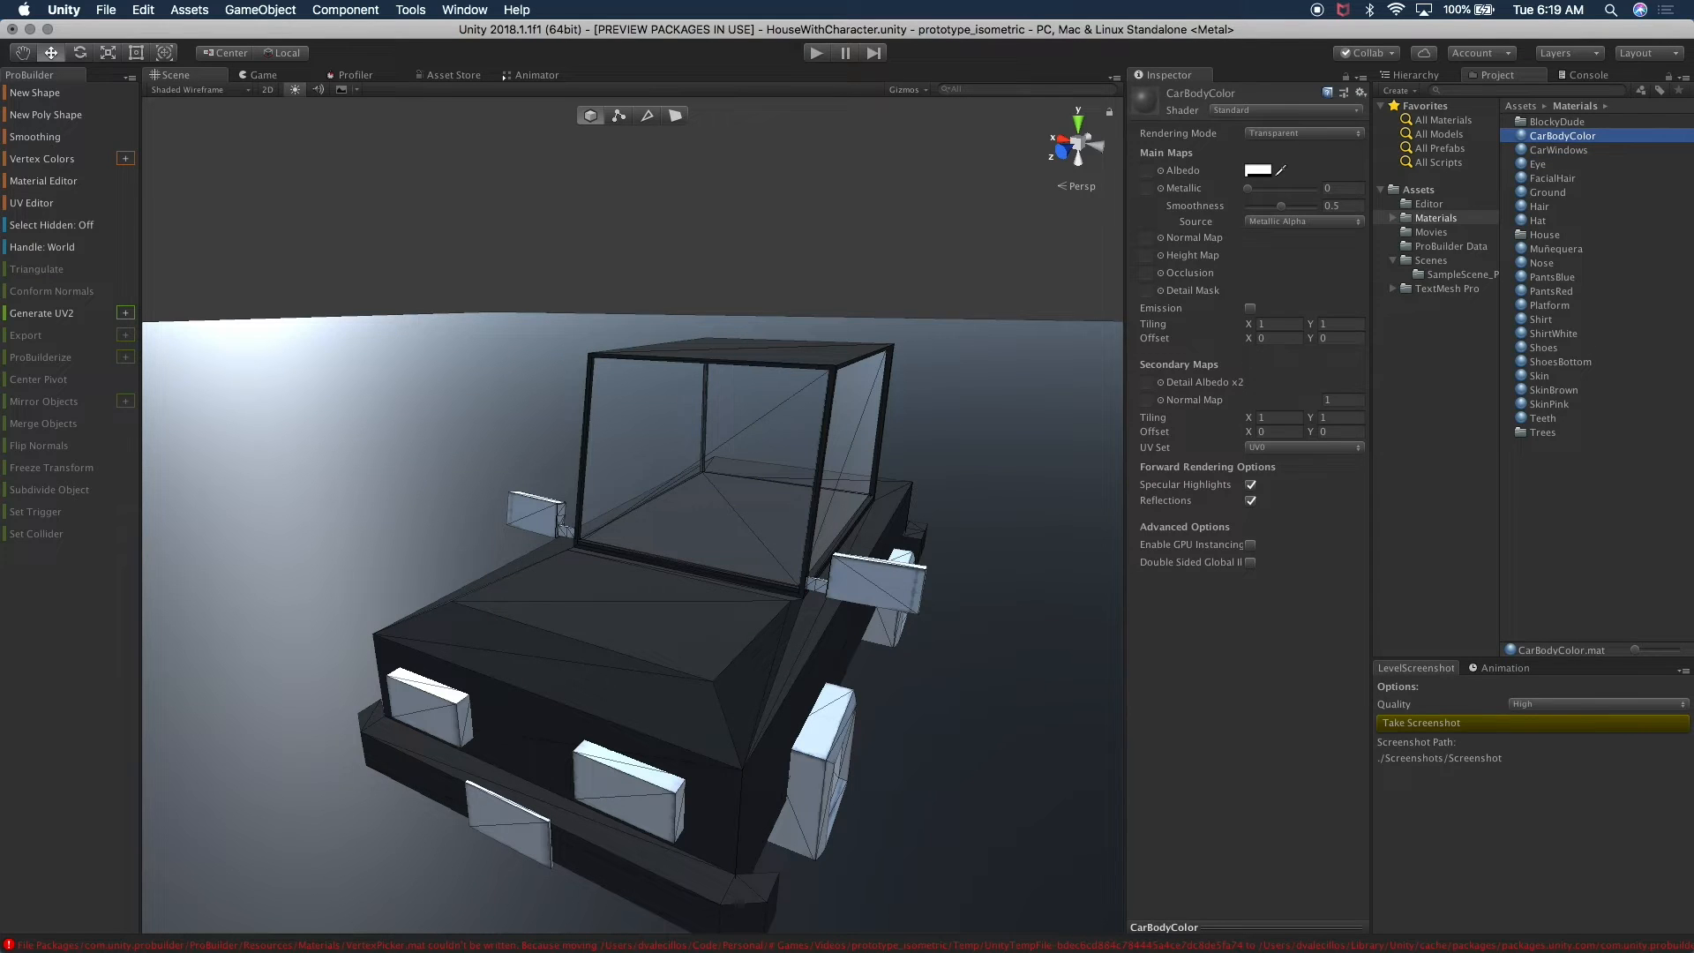
{"action": "left_click_drag", "start_coordinate": [1563, 139], "coordinate": [705, 676]}
{"action": "left_click_drag", "start_coordinate": [459, 538], "coordinate": [867, 572], "text": "alt"}
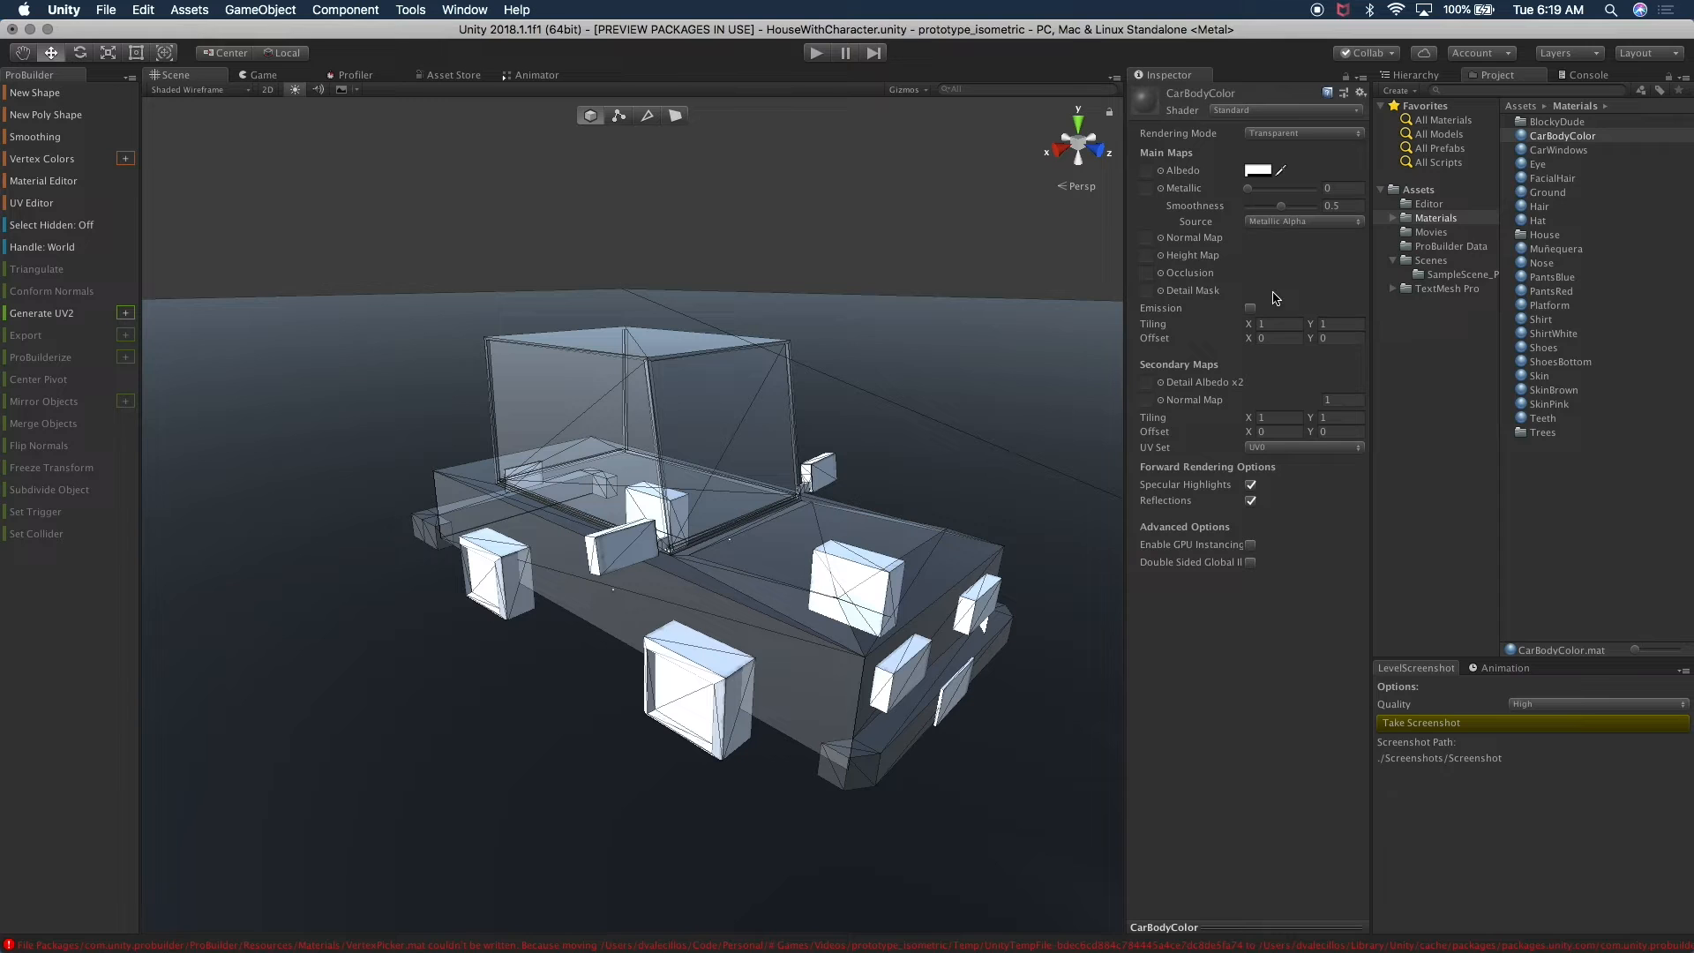
{"action": "left_click", "coordinate": [1273, 134]}
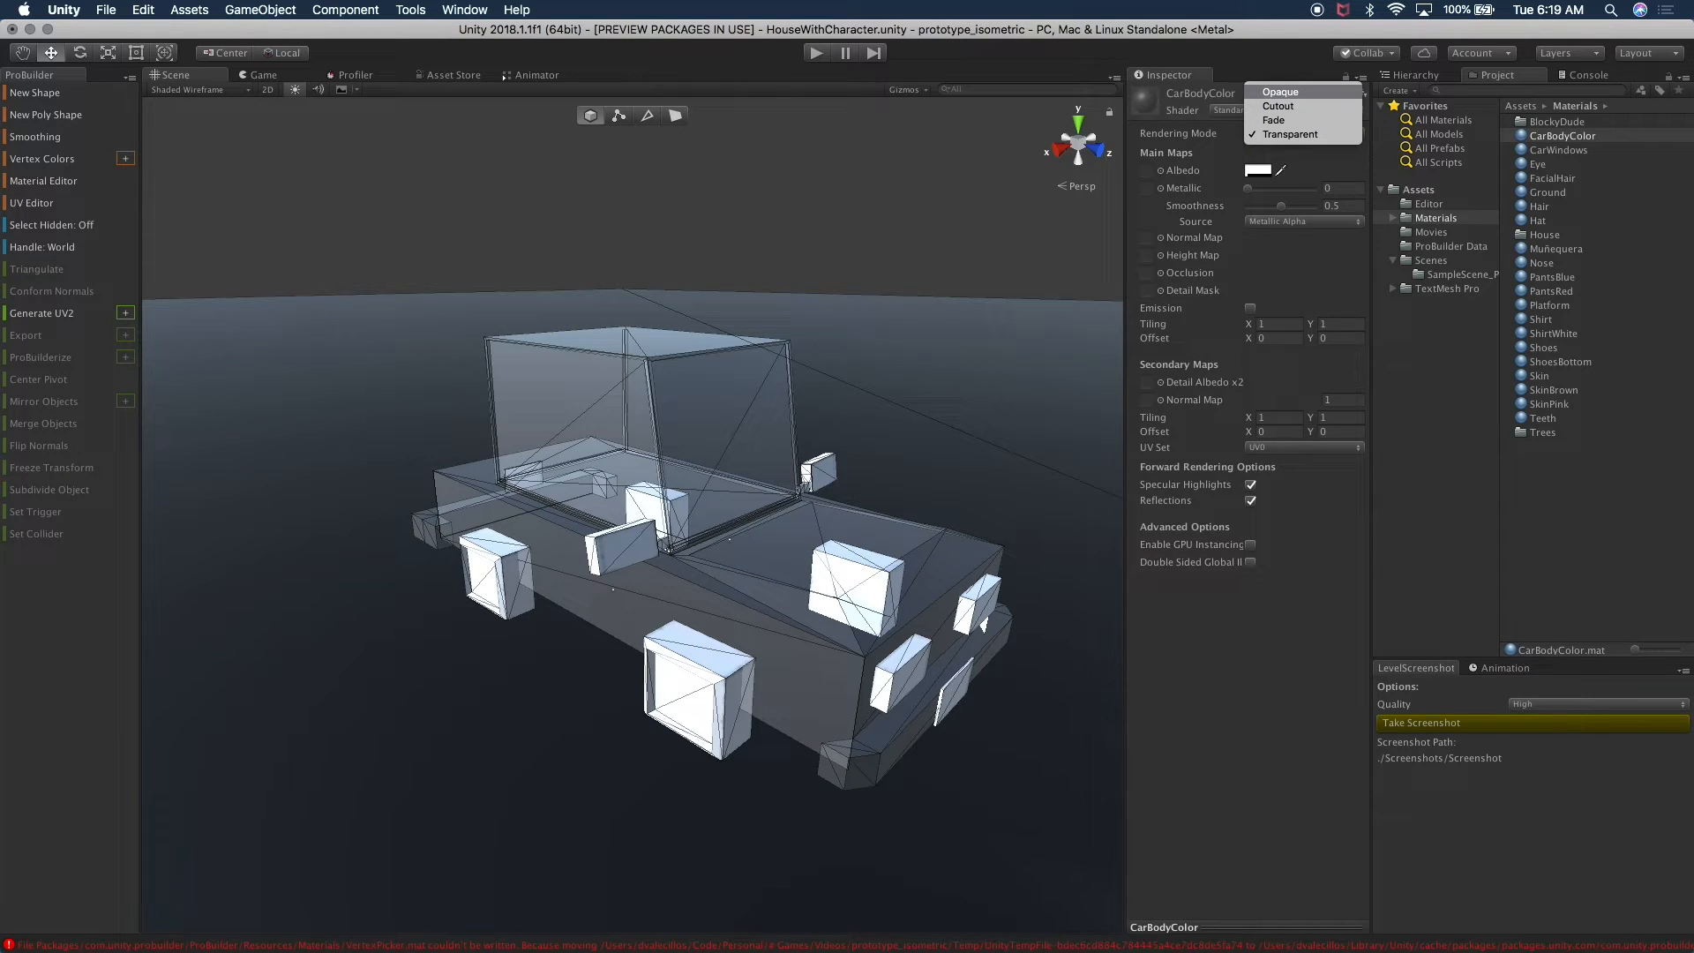
{"action": "left_click", "coordinate": [1280, 91]}
- Clear the console errors, and select the car body to check its assigned materials from the front
{"action": "left_click", "coordinate": [1578, 75]}
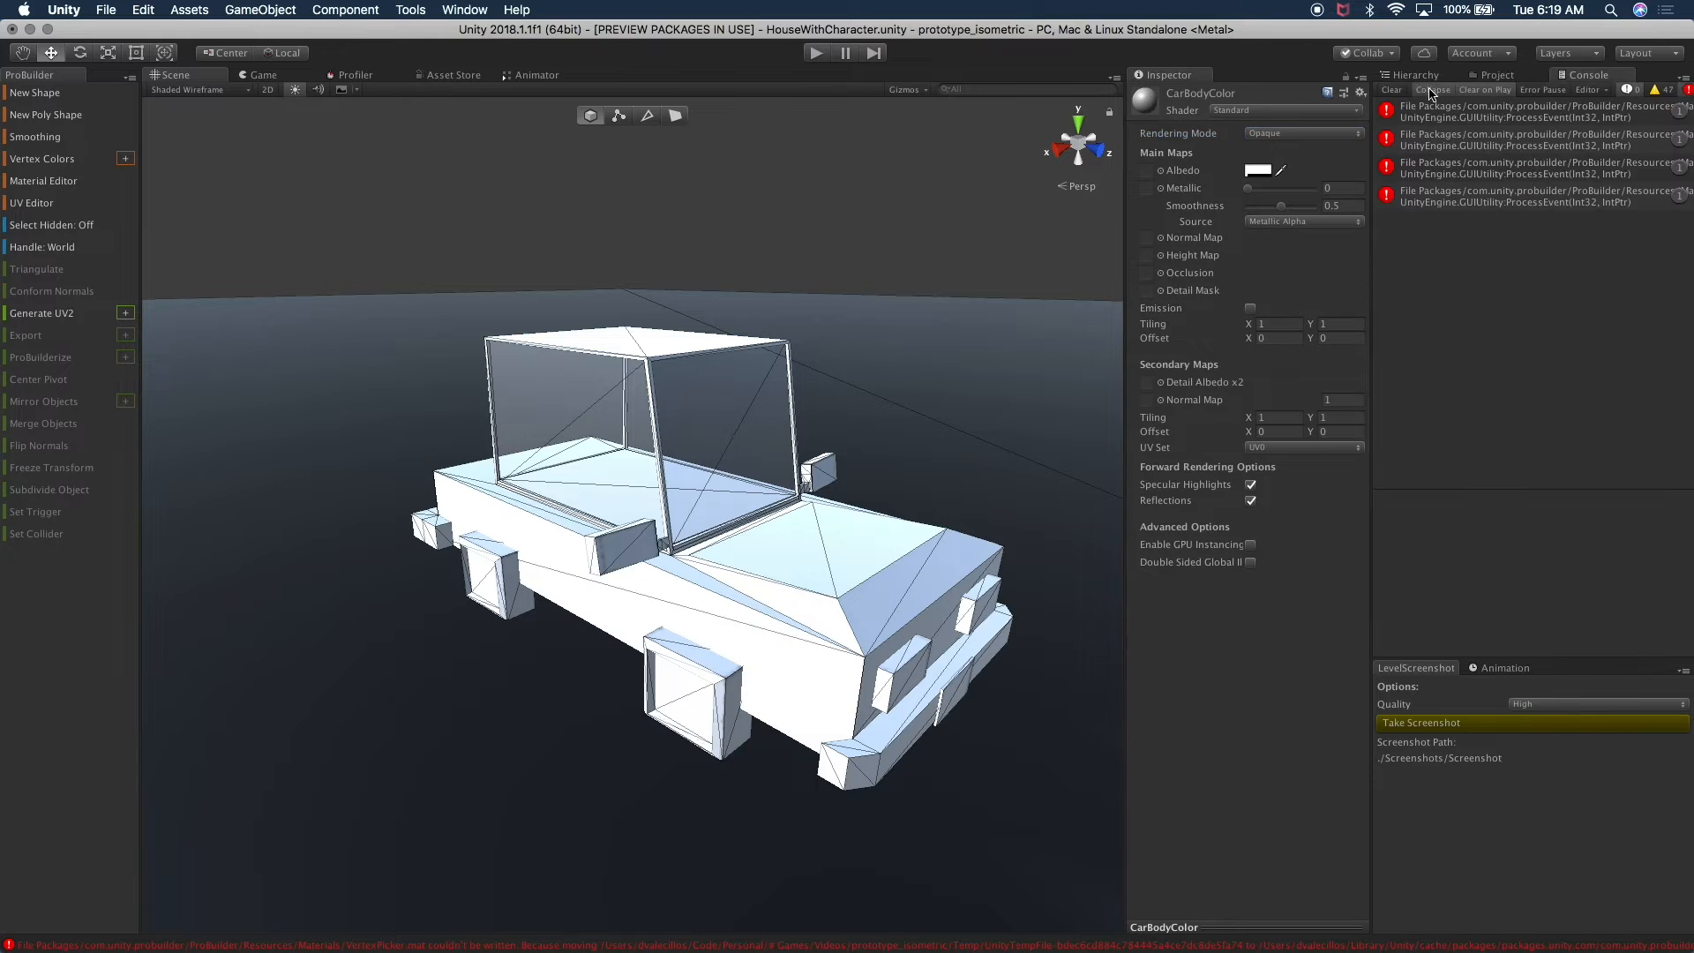
{"action": "left_click", "coordinate": [1415, 75]}
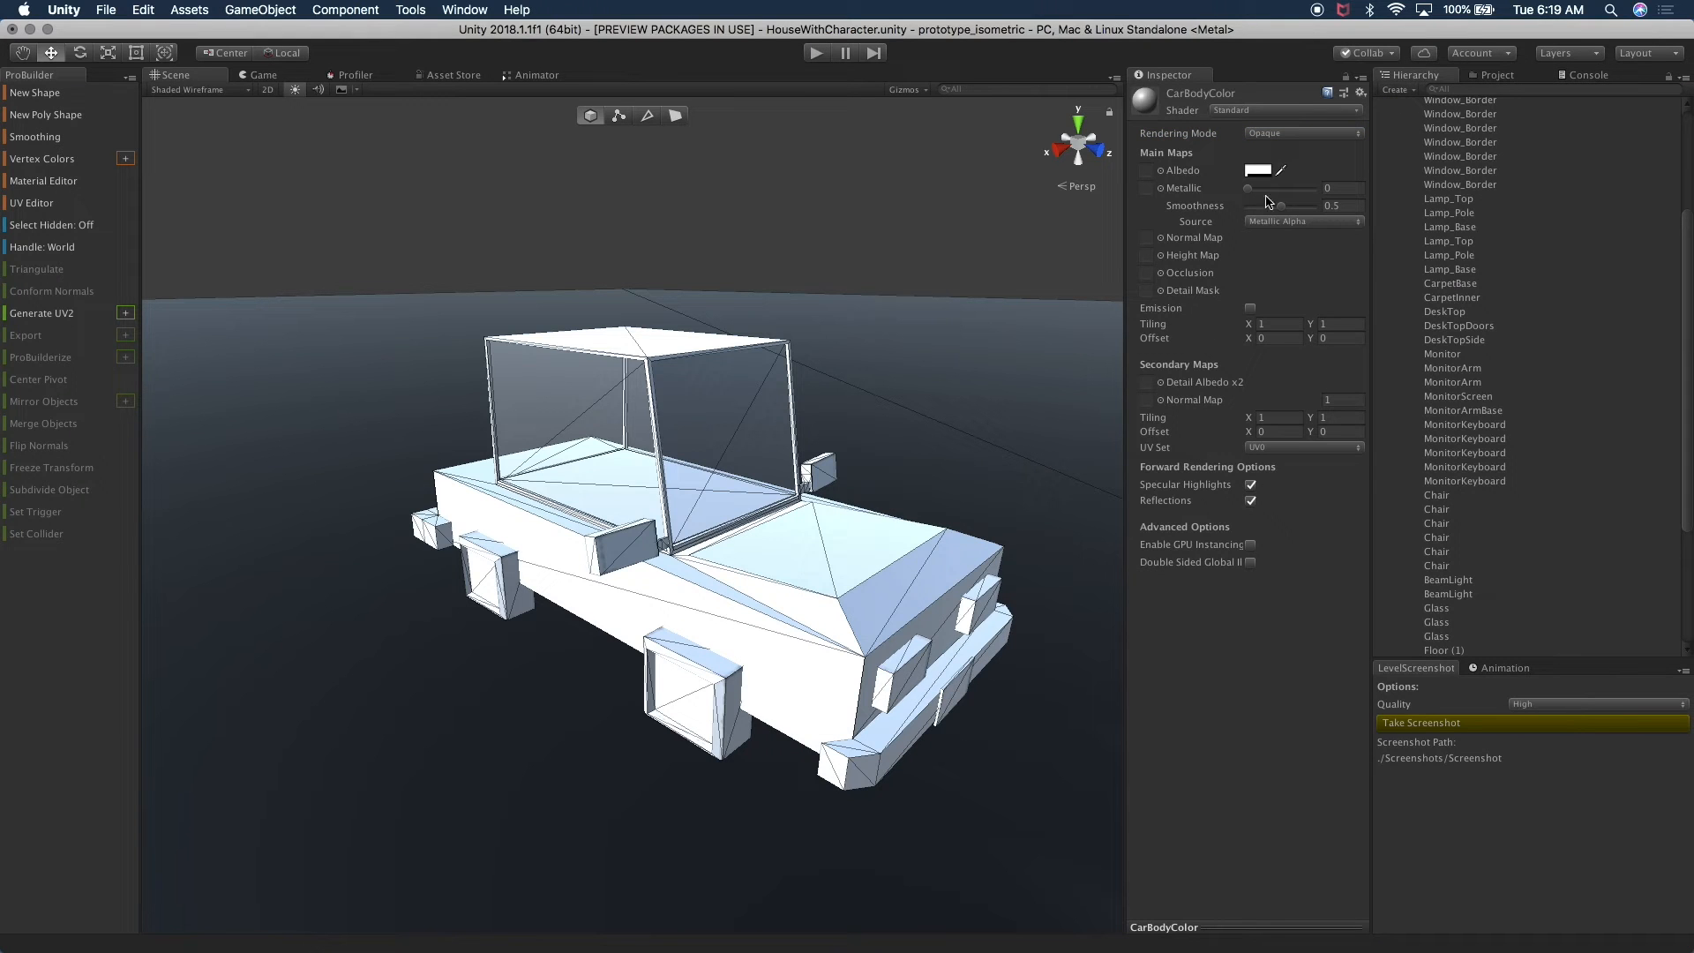
{"action": "left_click", "coordinate": [835, 559]}
{"action": "left_click_drag", "start_coordinate": [887, 529], "coordinate": [672, 458], "text": "alt"}
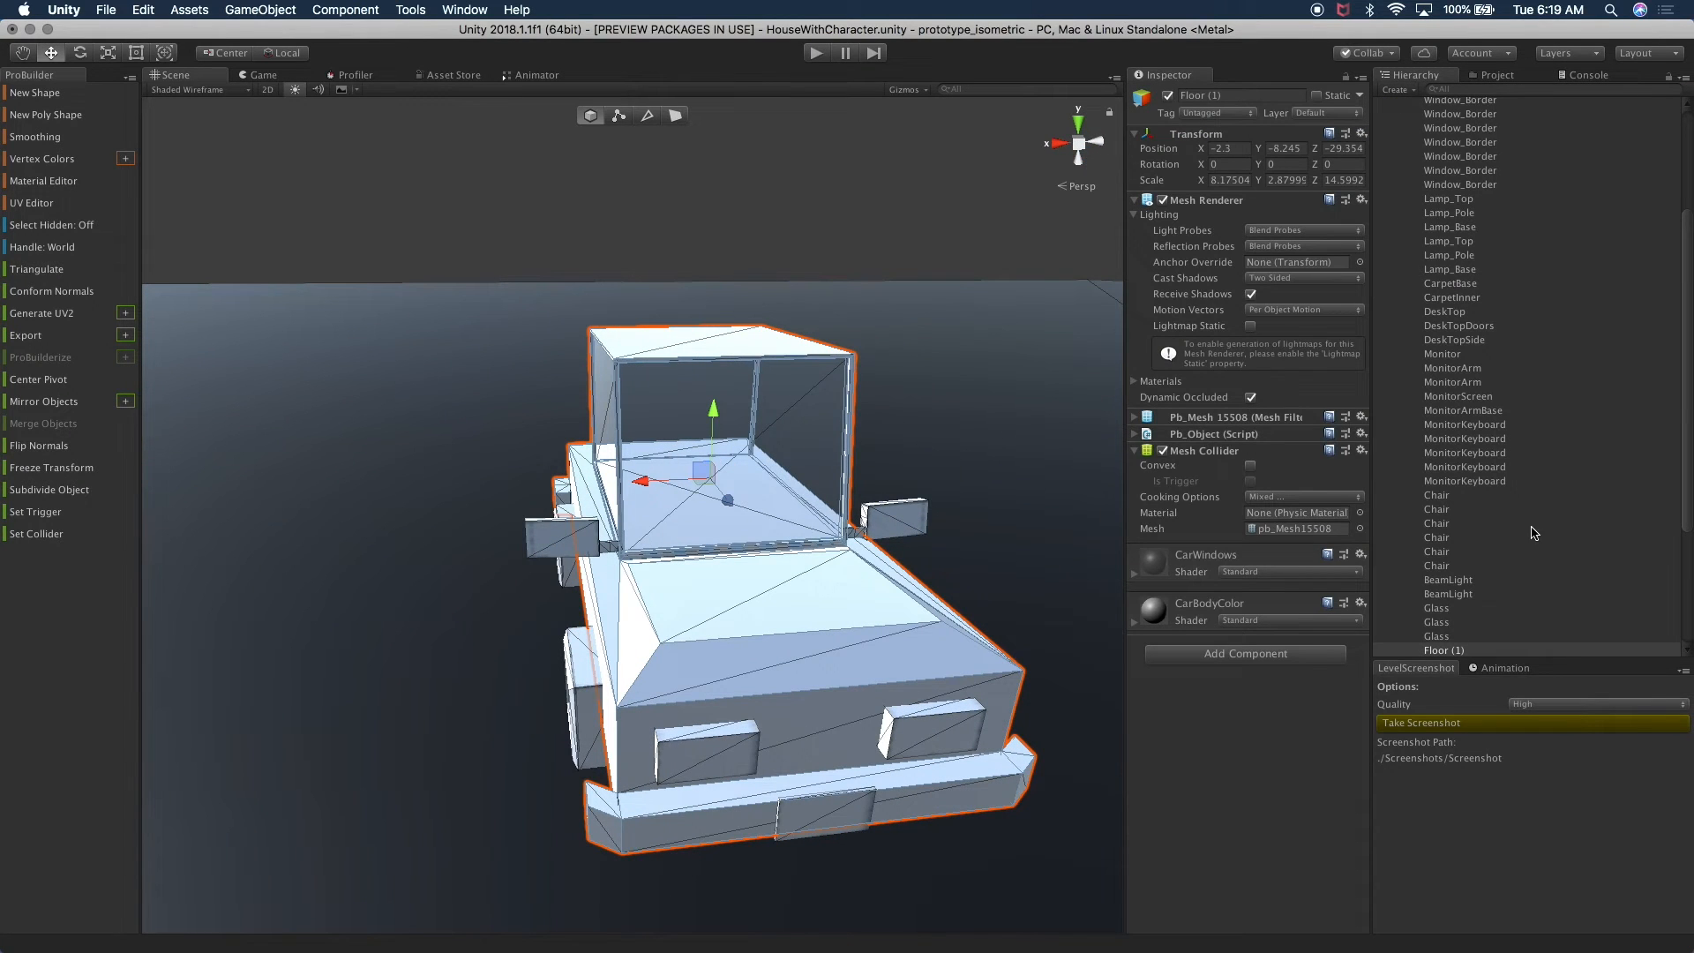
- Set the CarWindows material's albedo color to black (000000), keeping its alpha at 23
{"action": "left_click", "coordinate": [1492, 77]}
{"action": "left_click", "coordinate": [1558, 151]}
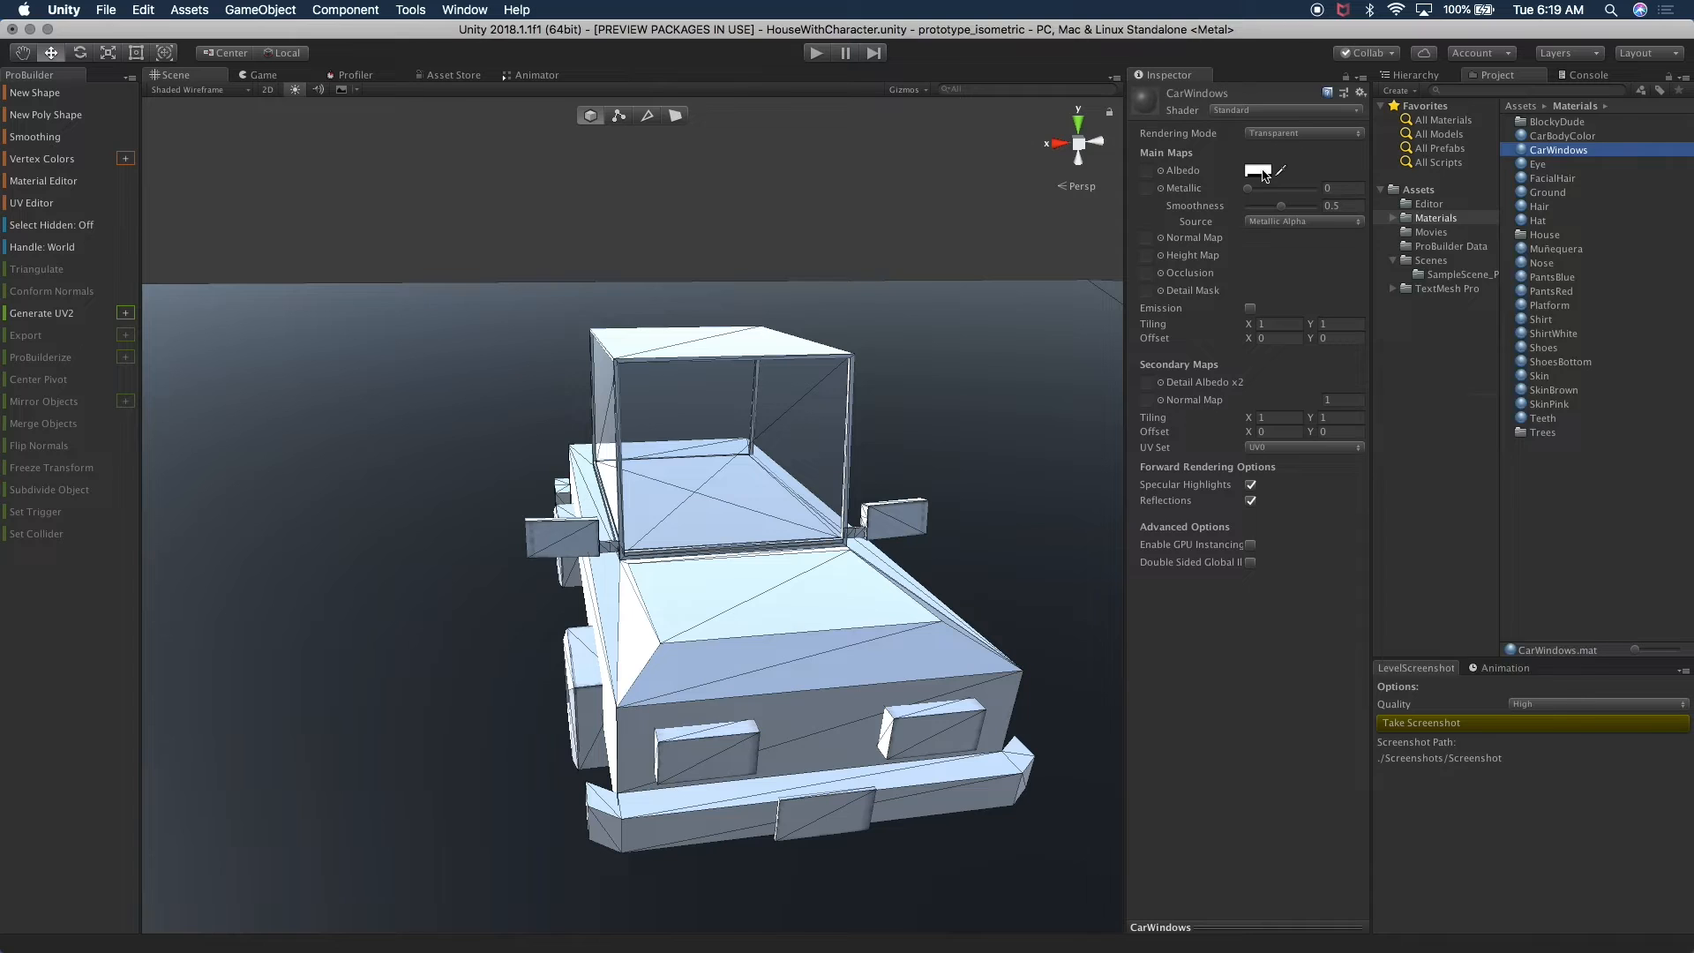
{"action": "left_click", "coordinate": [1260, 171]}
{"action": "left_click_drag", "start_coordinate": [1472, 421], "coordinate": [1409, 475]}
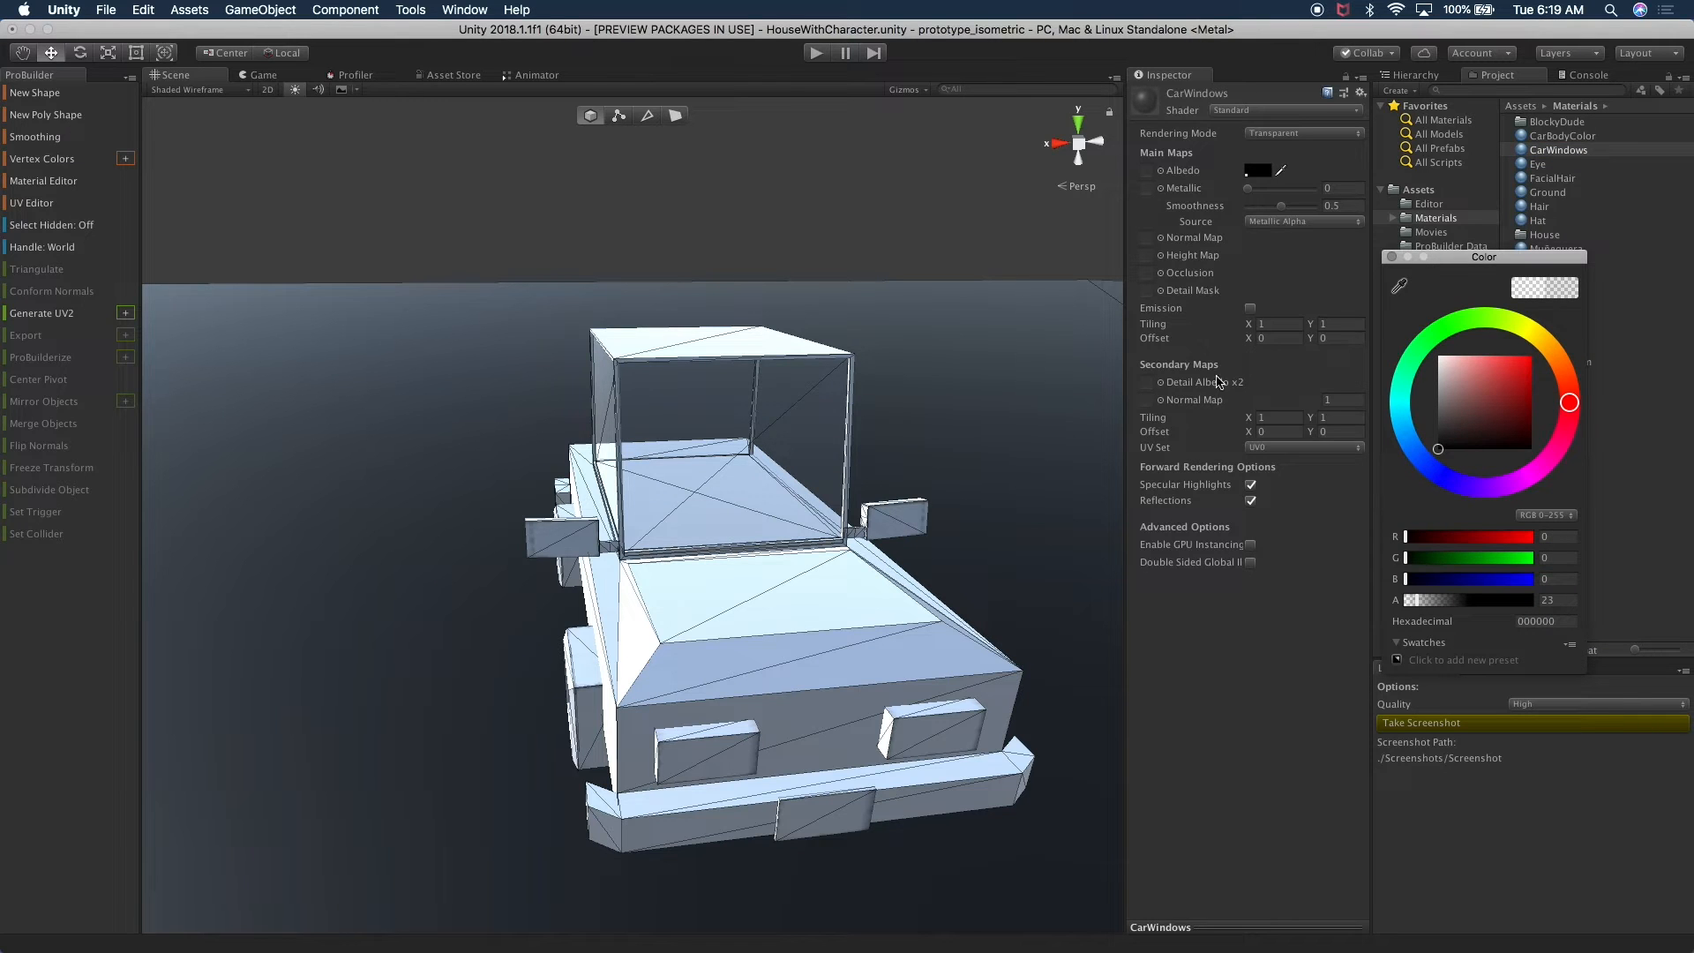
{"action": "left_click", "coordinate": [252, 68]}
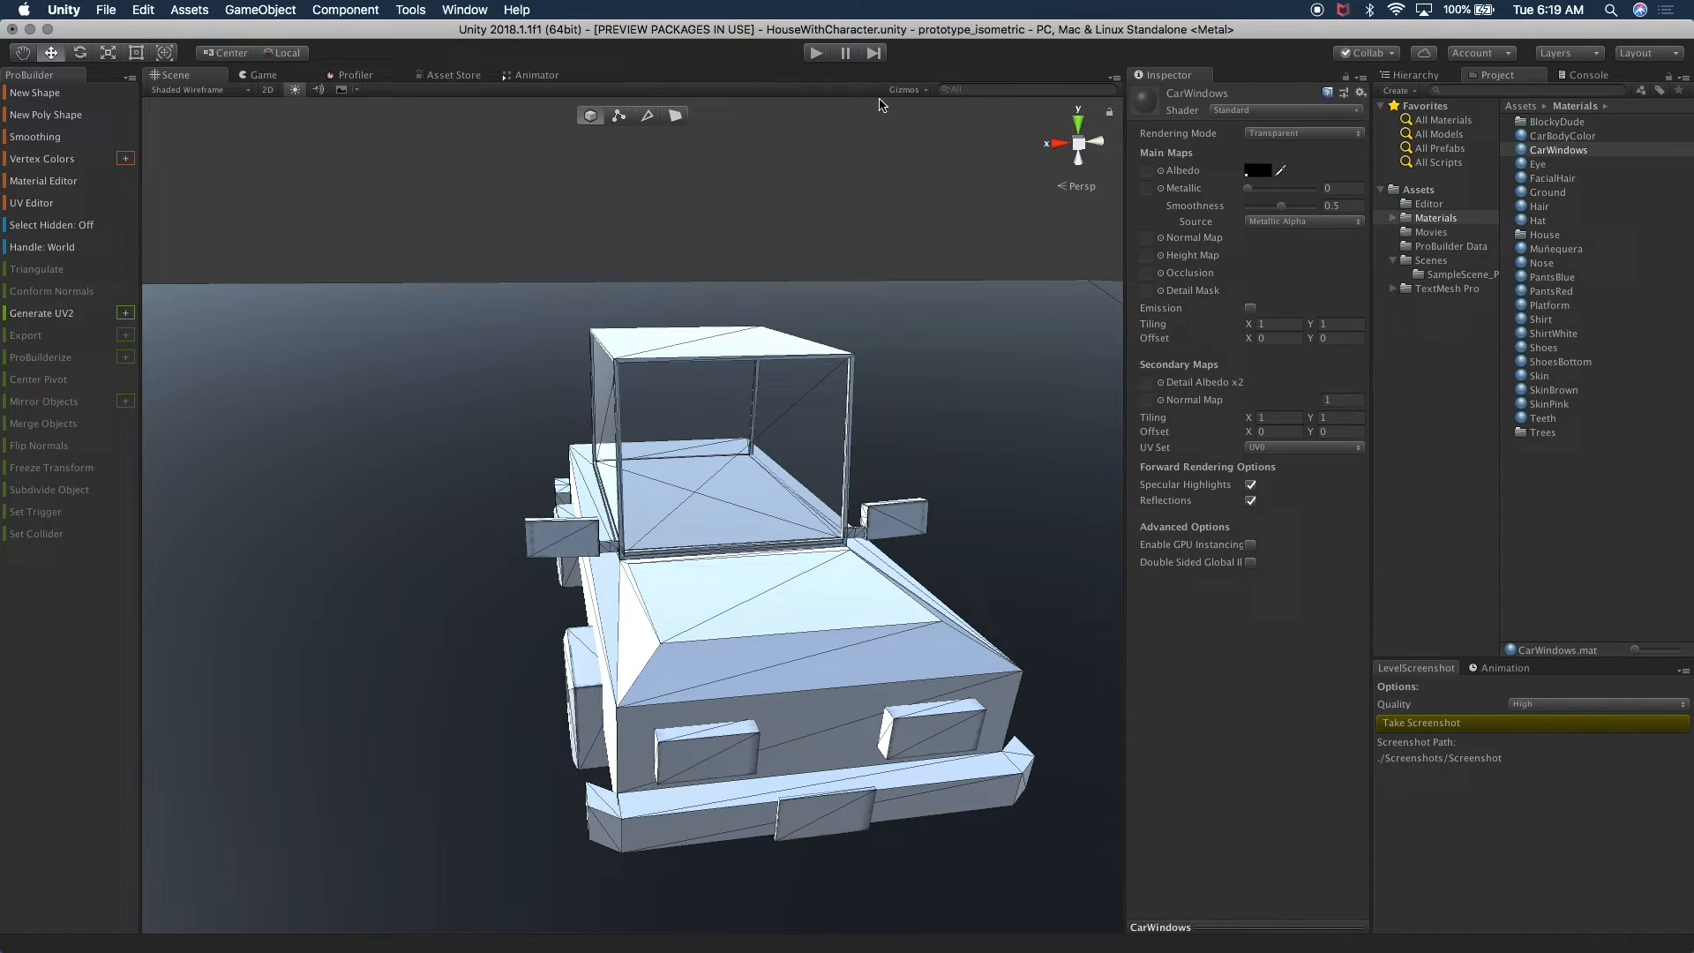
- Try the CarWindows albedo color with an alpha of 255
{"action": "left_click", "coordinate": [1260, 171]}
{"action": "left_click_drag", "start_coordinate": [1447, 604], "coordinate": [1548, 605]}
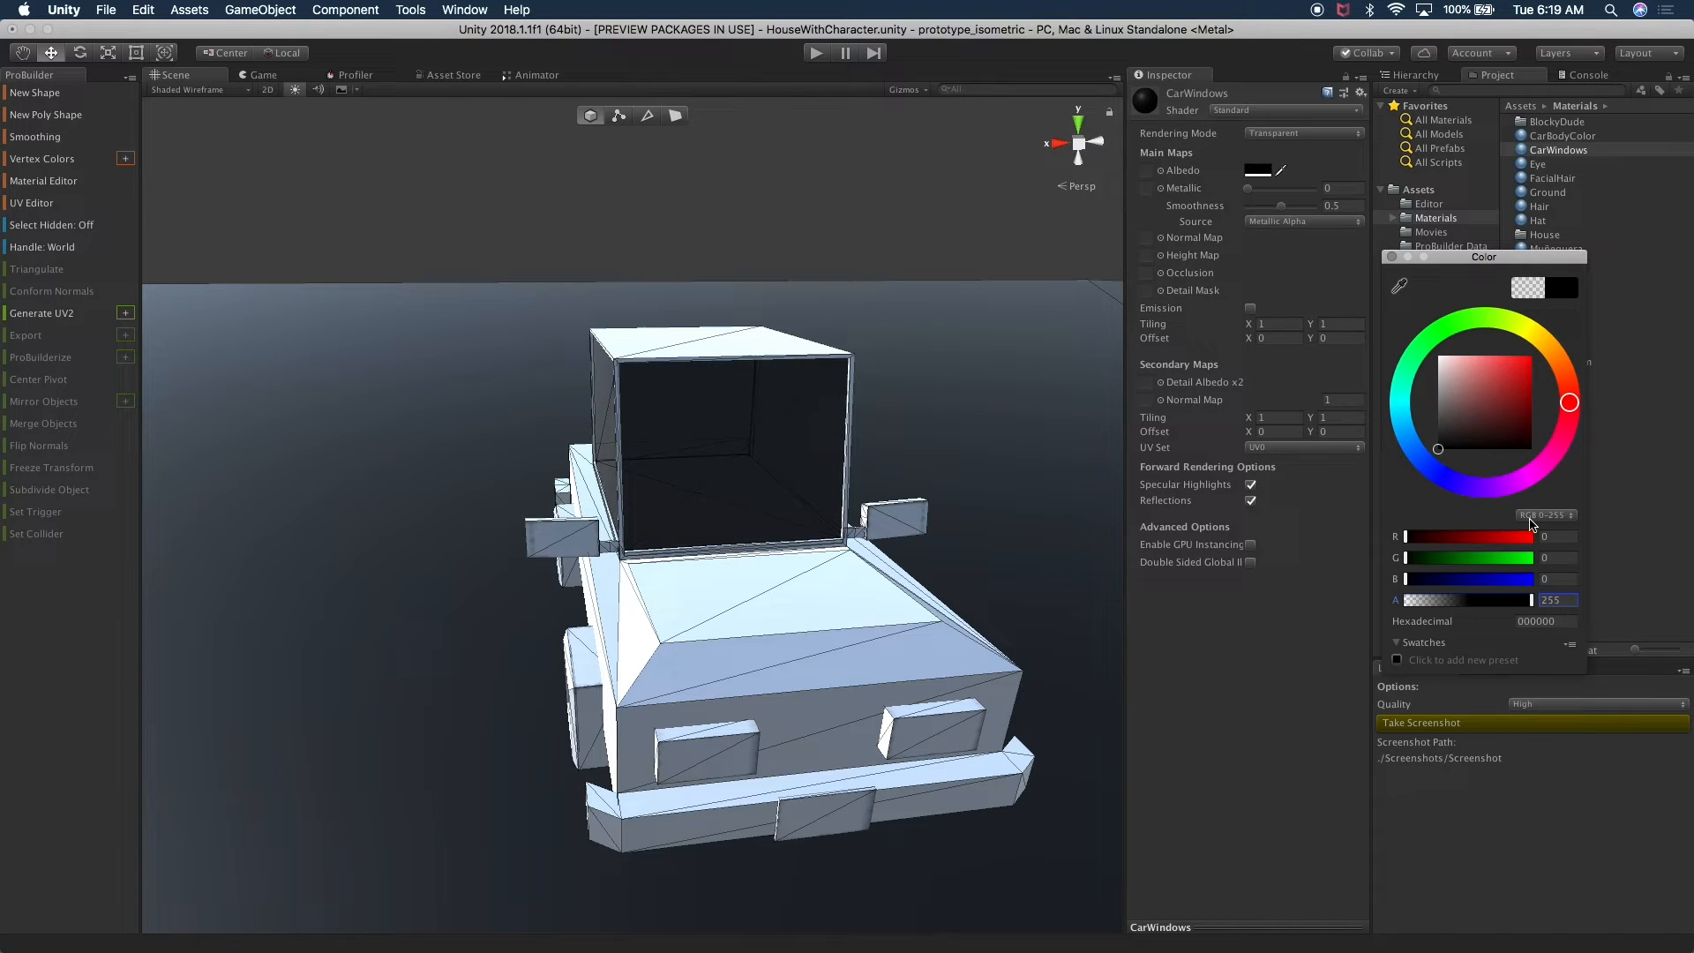
{"action": "key", "text": "Escape"}
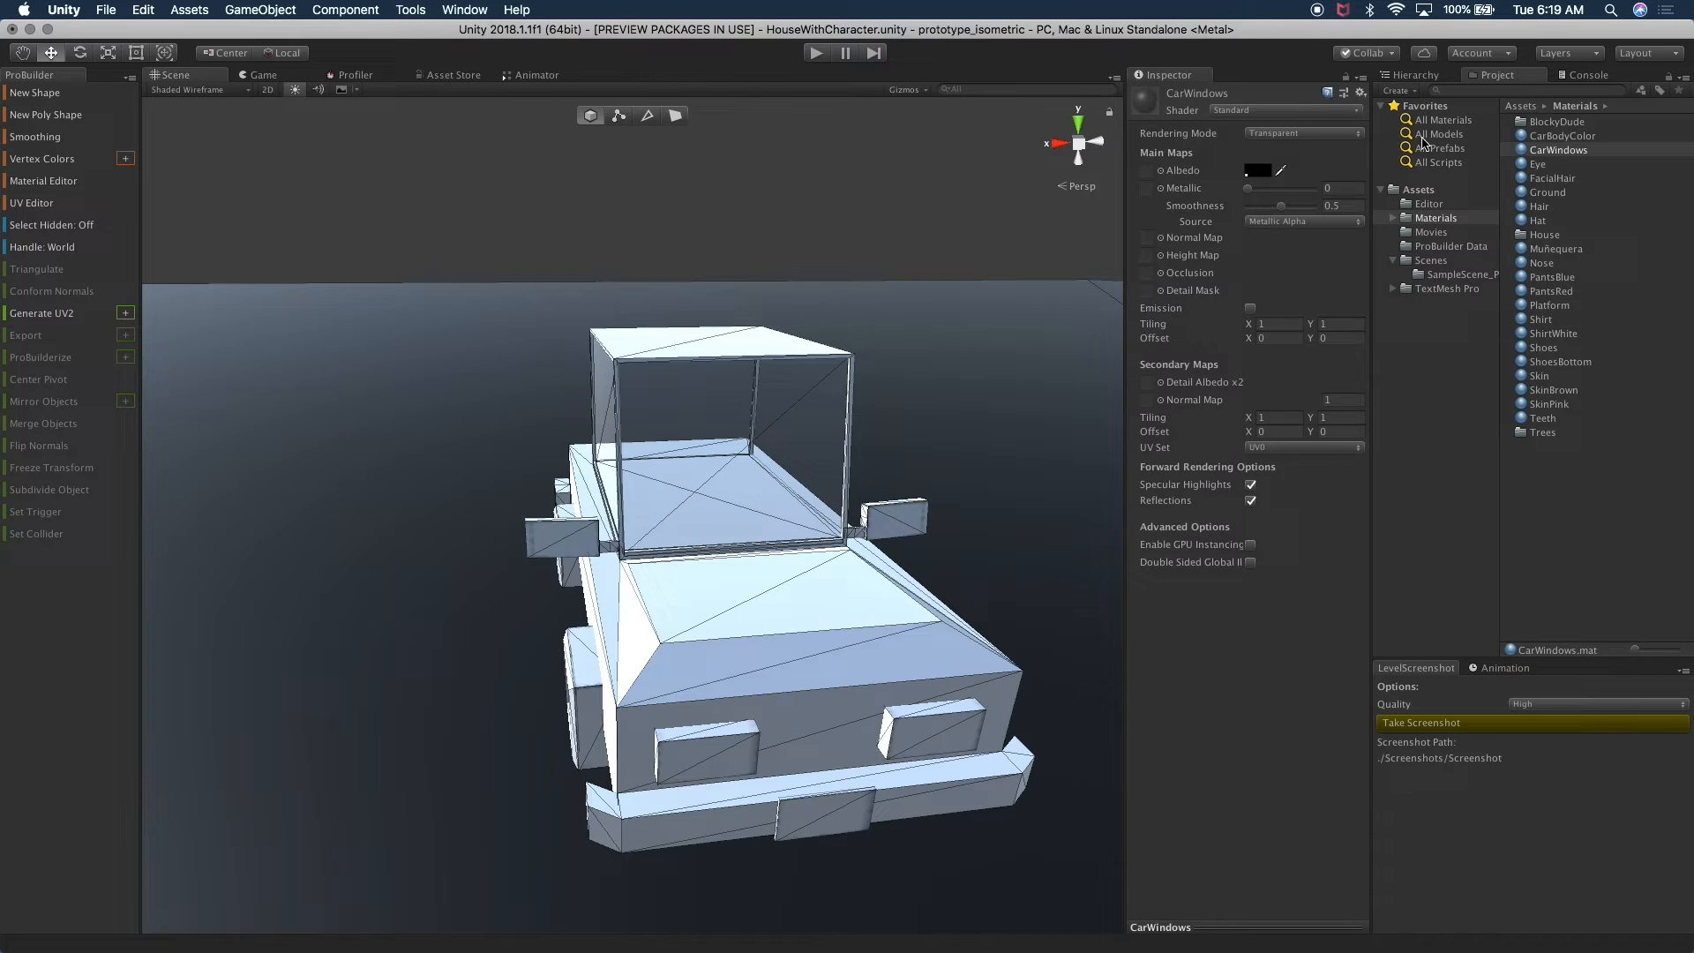
- Set the CarBodyColor material's albedo color to black (000000) with an alpha of 255
{"action": "left_click", "coordinate": [1540, 137]}
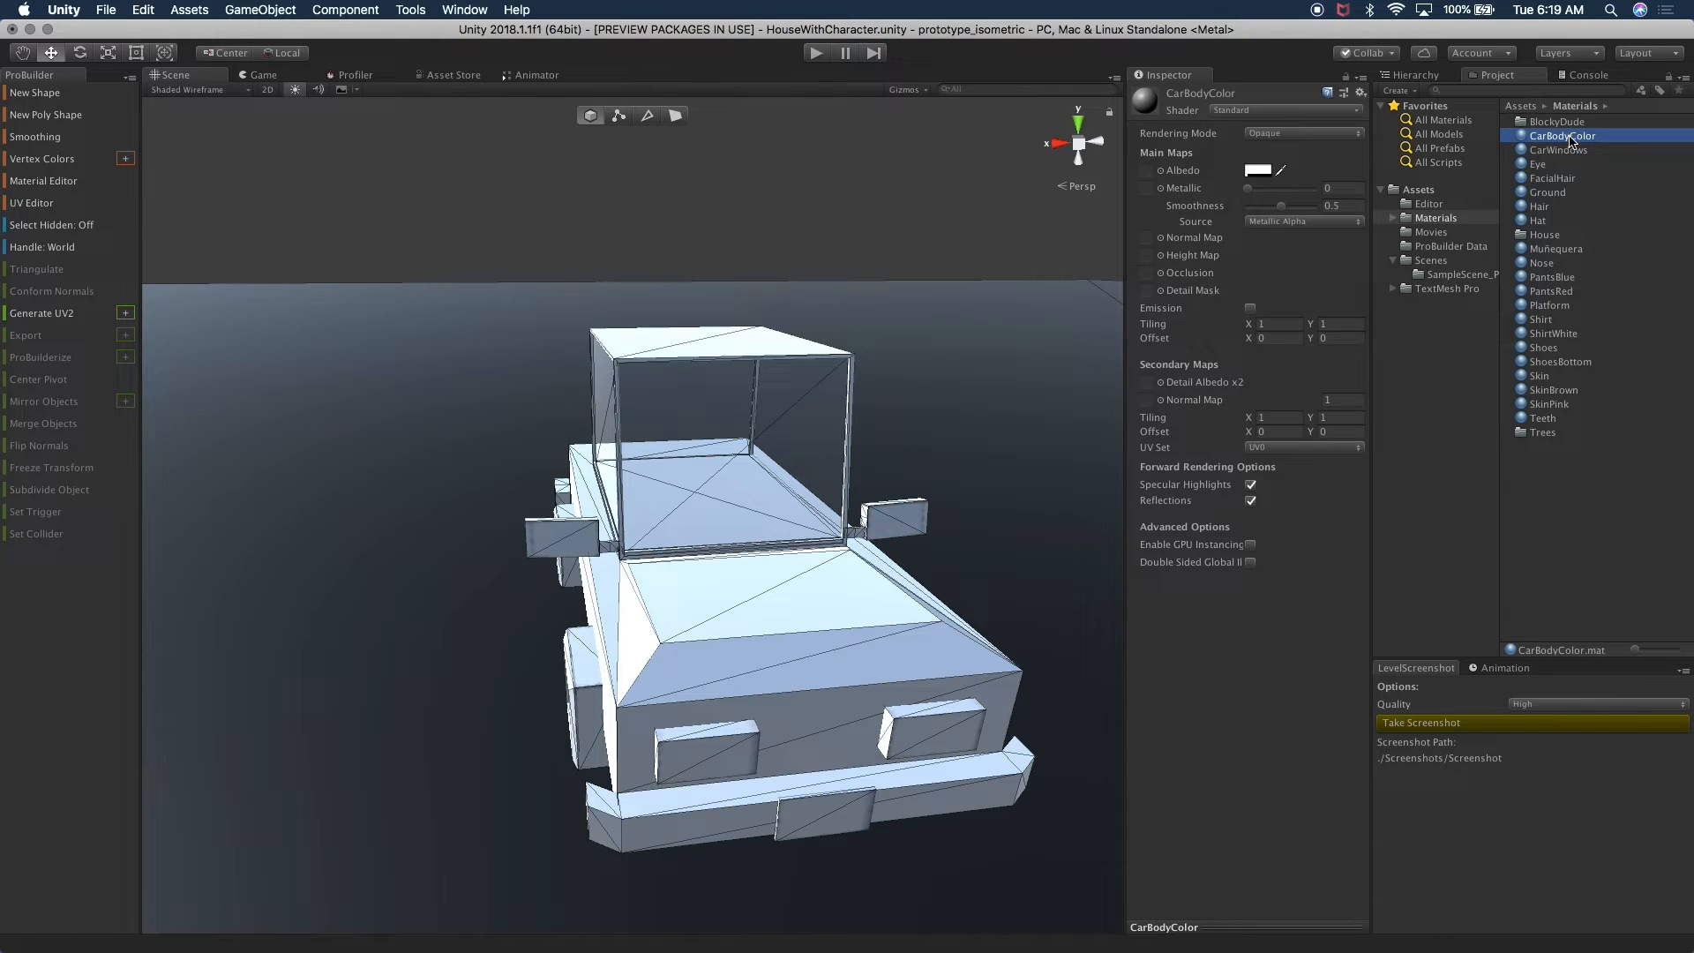
{"action": "left_click", "coordinate": [1260, 172]}
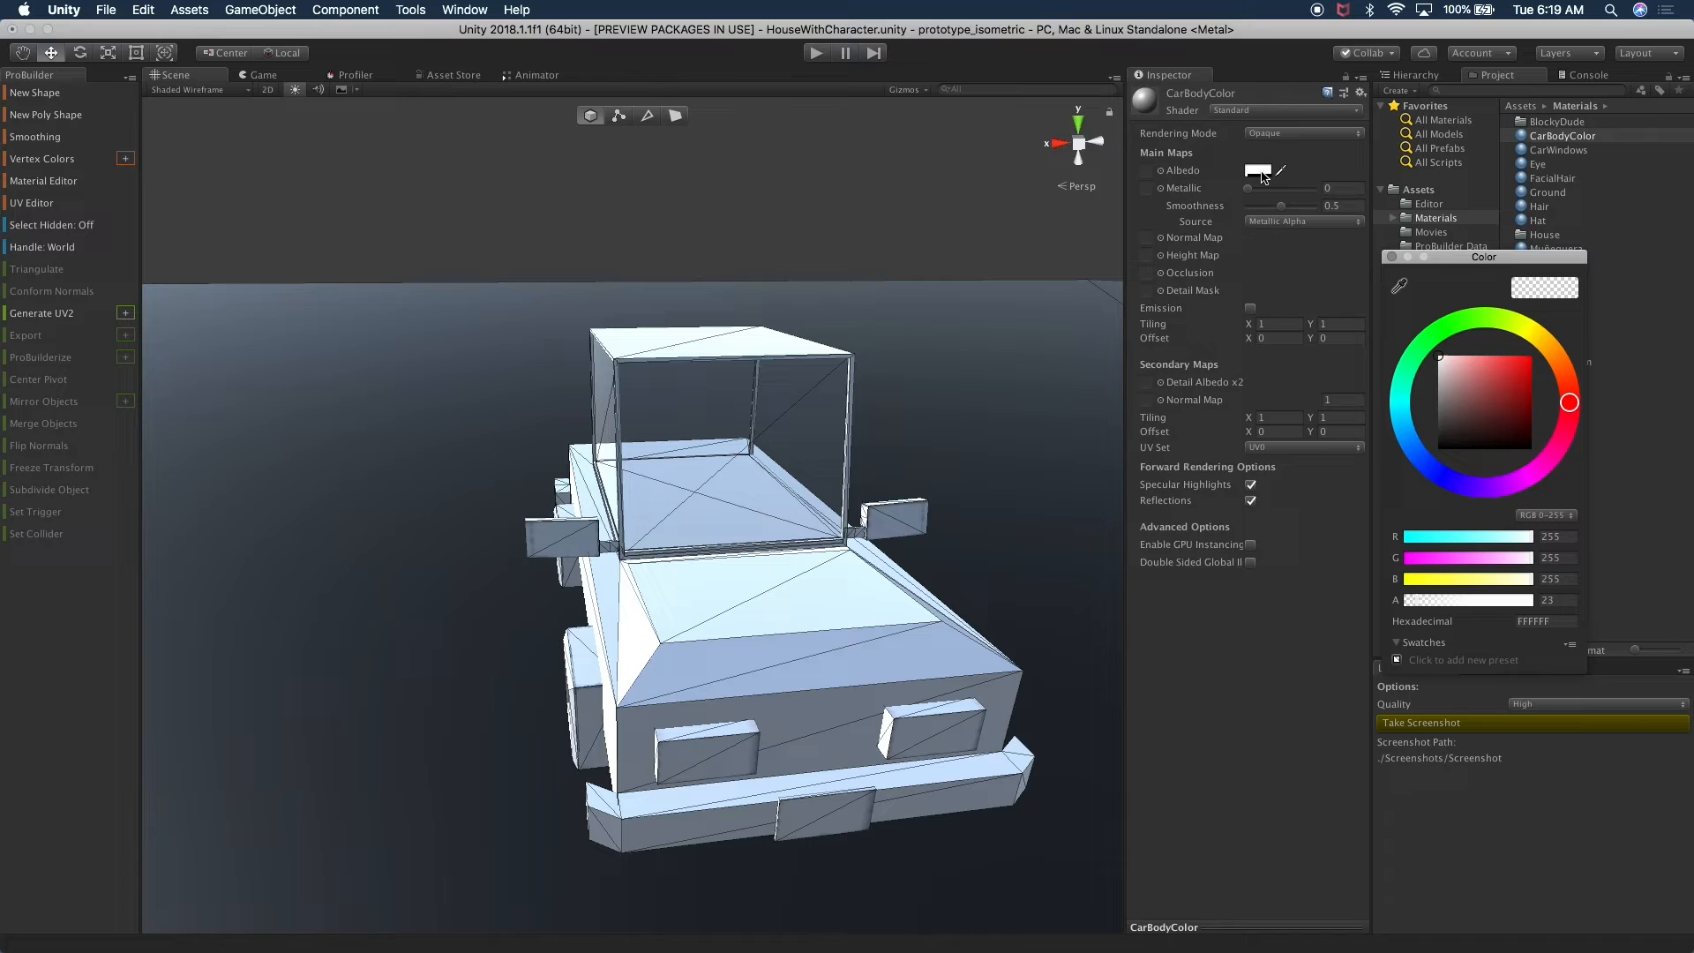
{"action": "left_click_drag", "start_coordinate": [1433, 602], "coordinate": [1541, 602]}
{"action": "left_click_drag", "start_coordinate": [1501, 444], "coordinate": [1423, 475]}
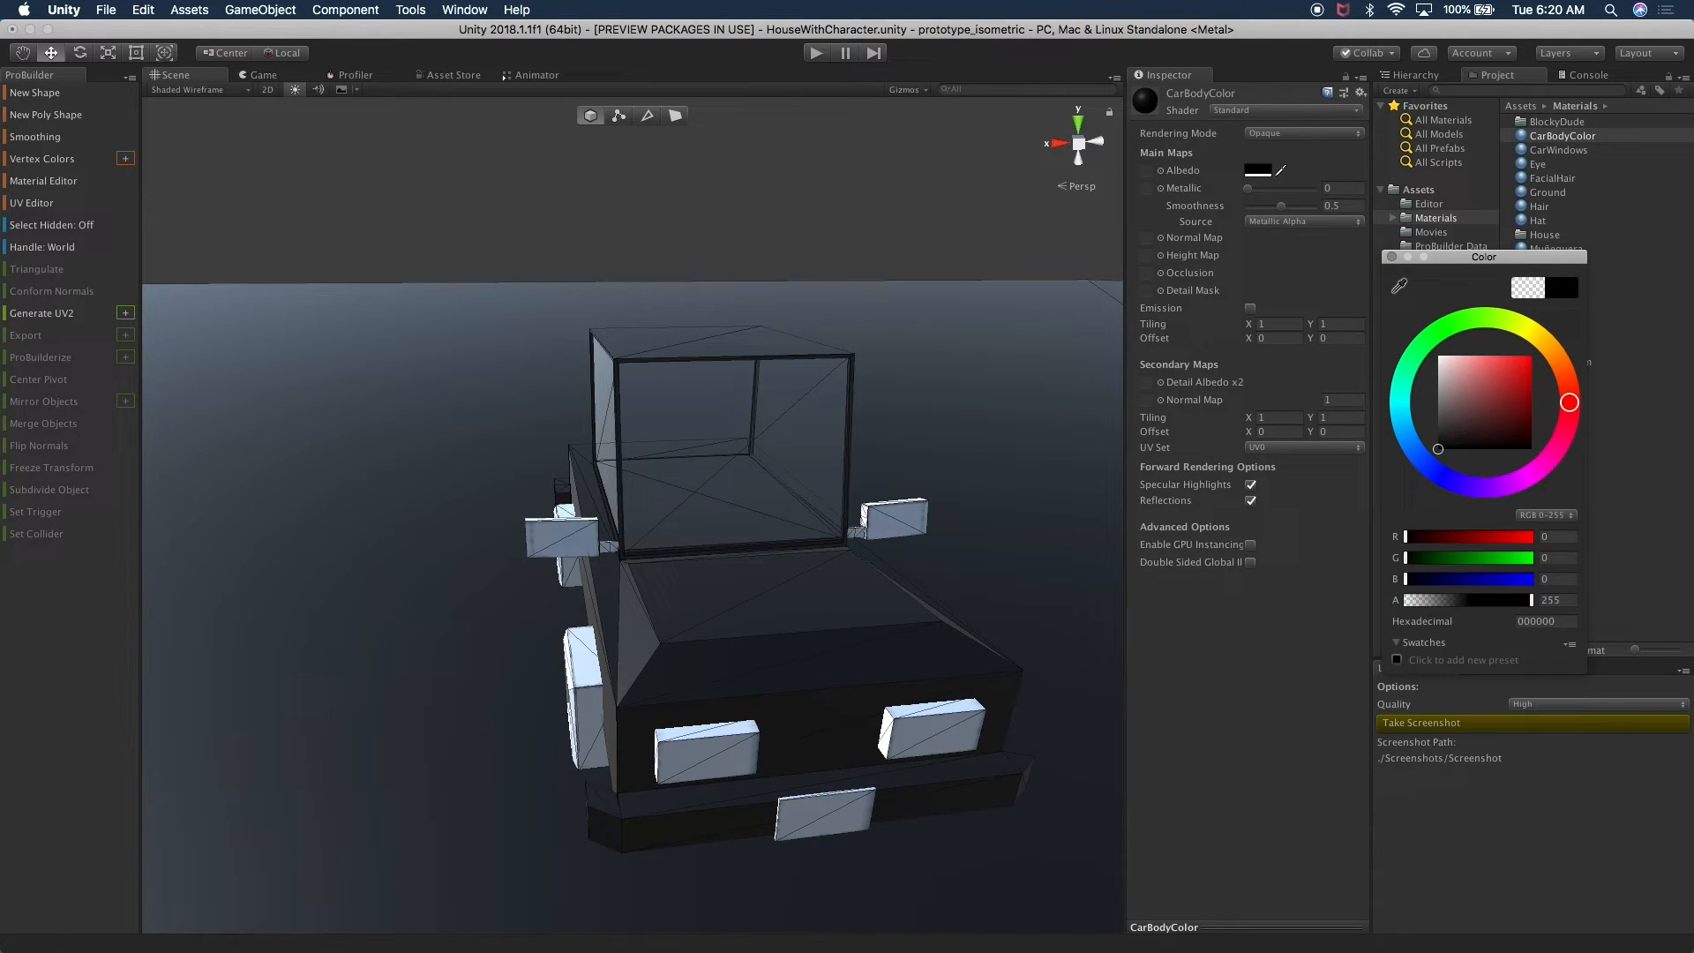
{"action": "left_click", "coordinate": [1345, 402]}
- Check the recolored car in the Game view, and select the front right wheel in the Scene view to examine it
{"action": "left_click_drag", "start_coordinate": [753, 397], "coordinate": [739, 268], "text": "alt"}
{"action": "left_click", "coordinate": [260, 78]}
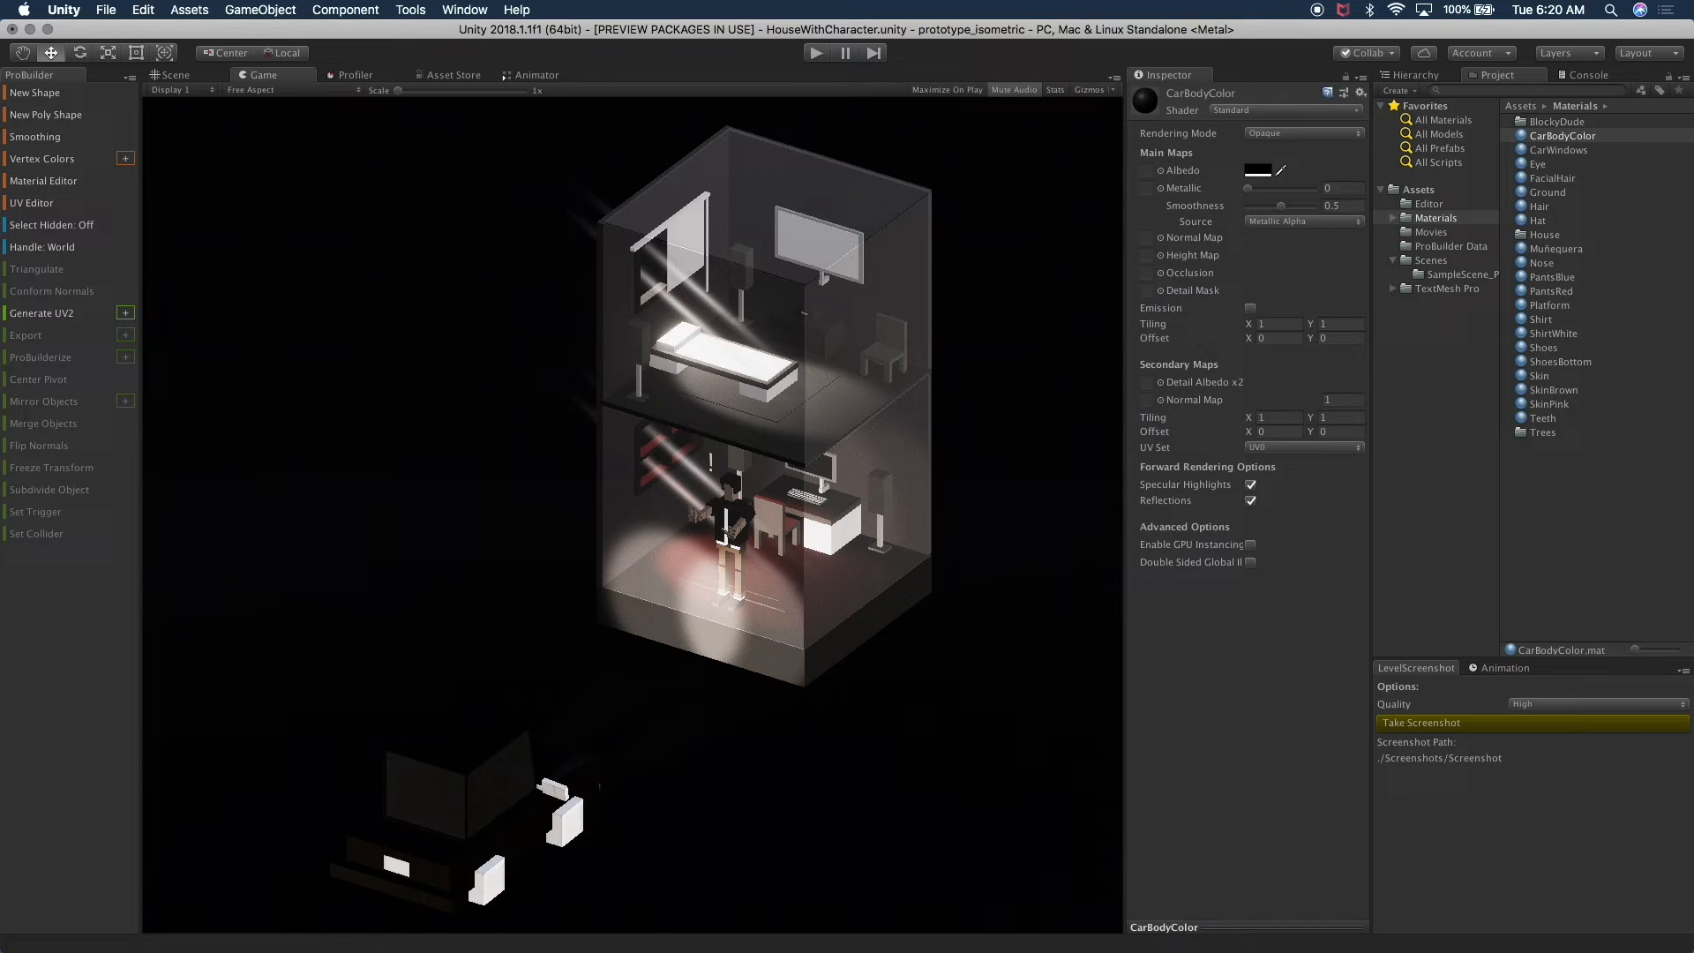
{"action": "left_click", "coordinate": [192, 78]}
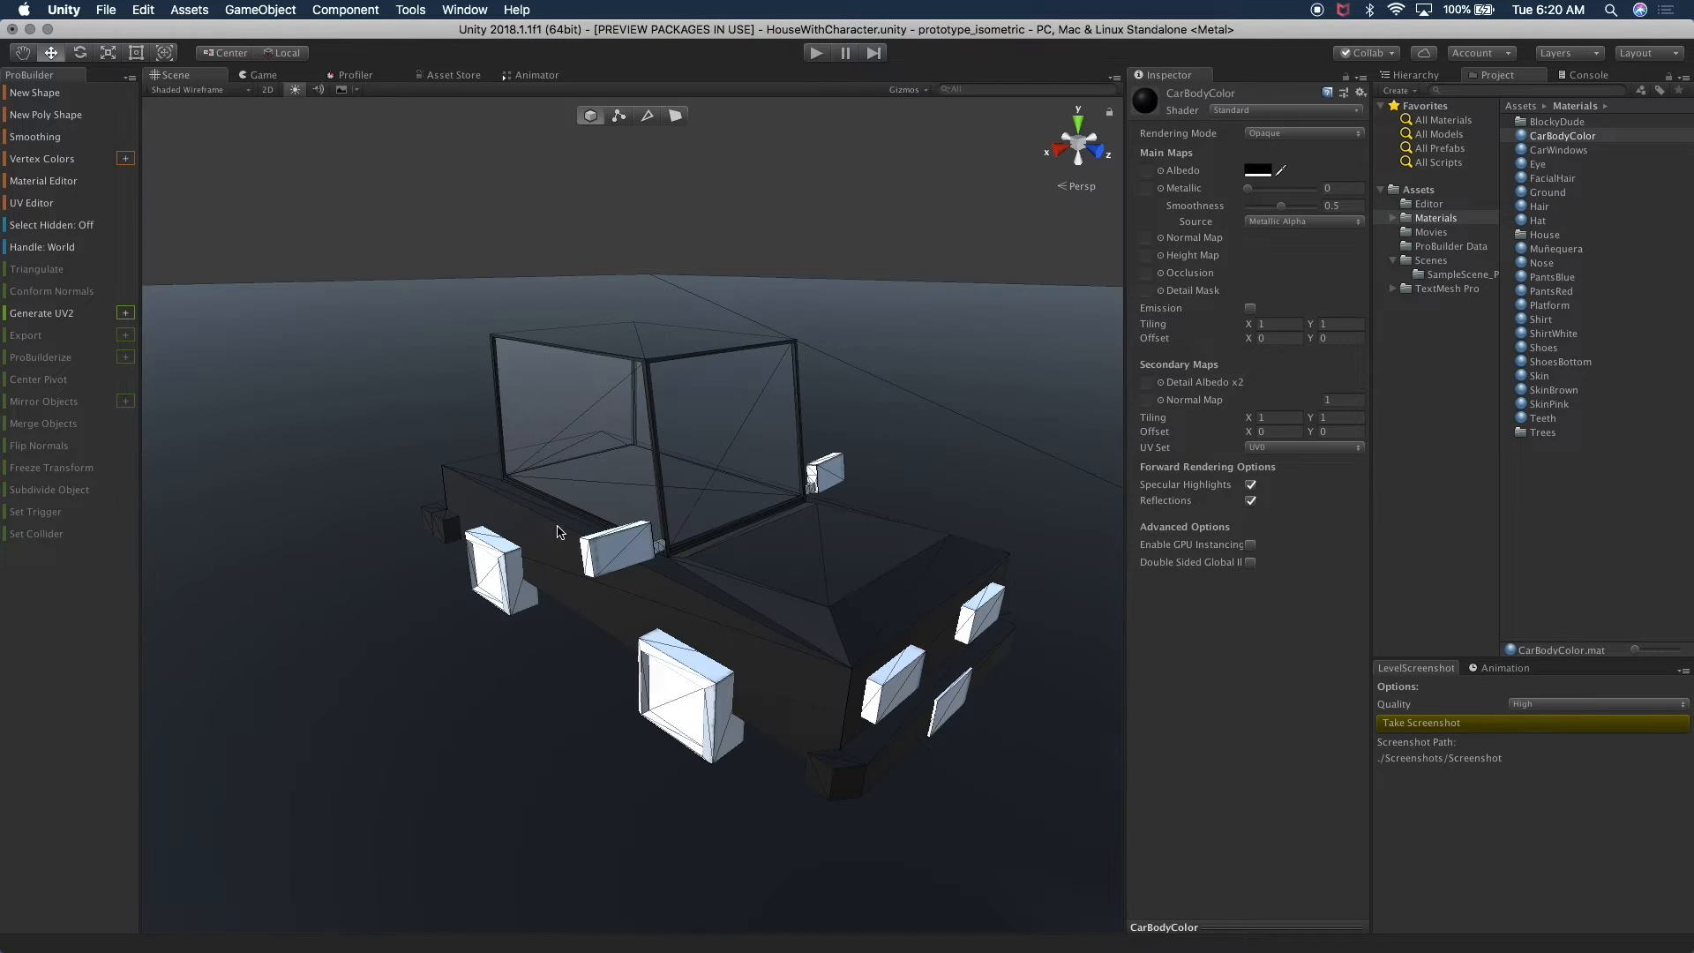
{"action": "left_click", "coordinate": [717, 744]}
{"action": "left_click_drag", "start_coordinate": [717, 744], "coordinate": [911, 645], "text": "alt"}
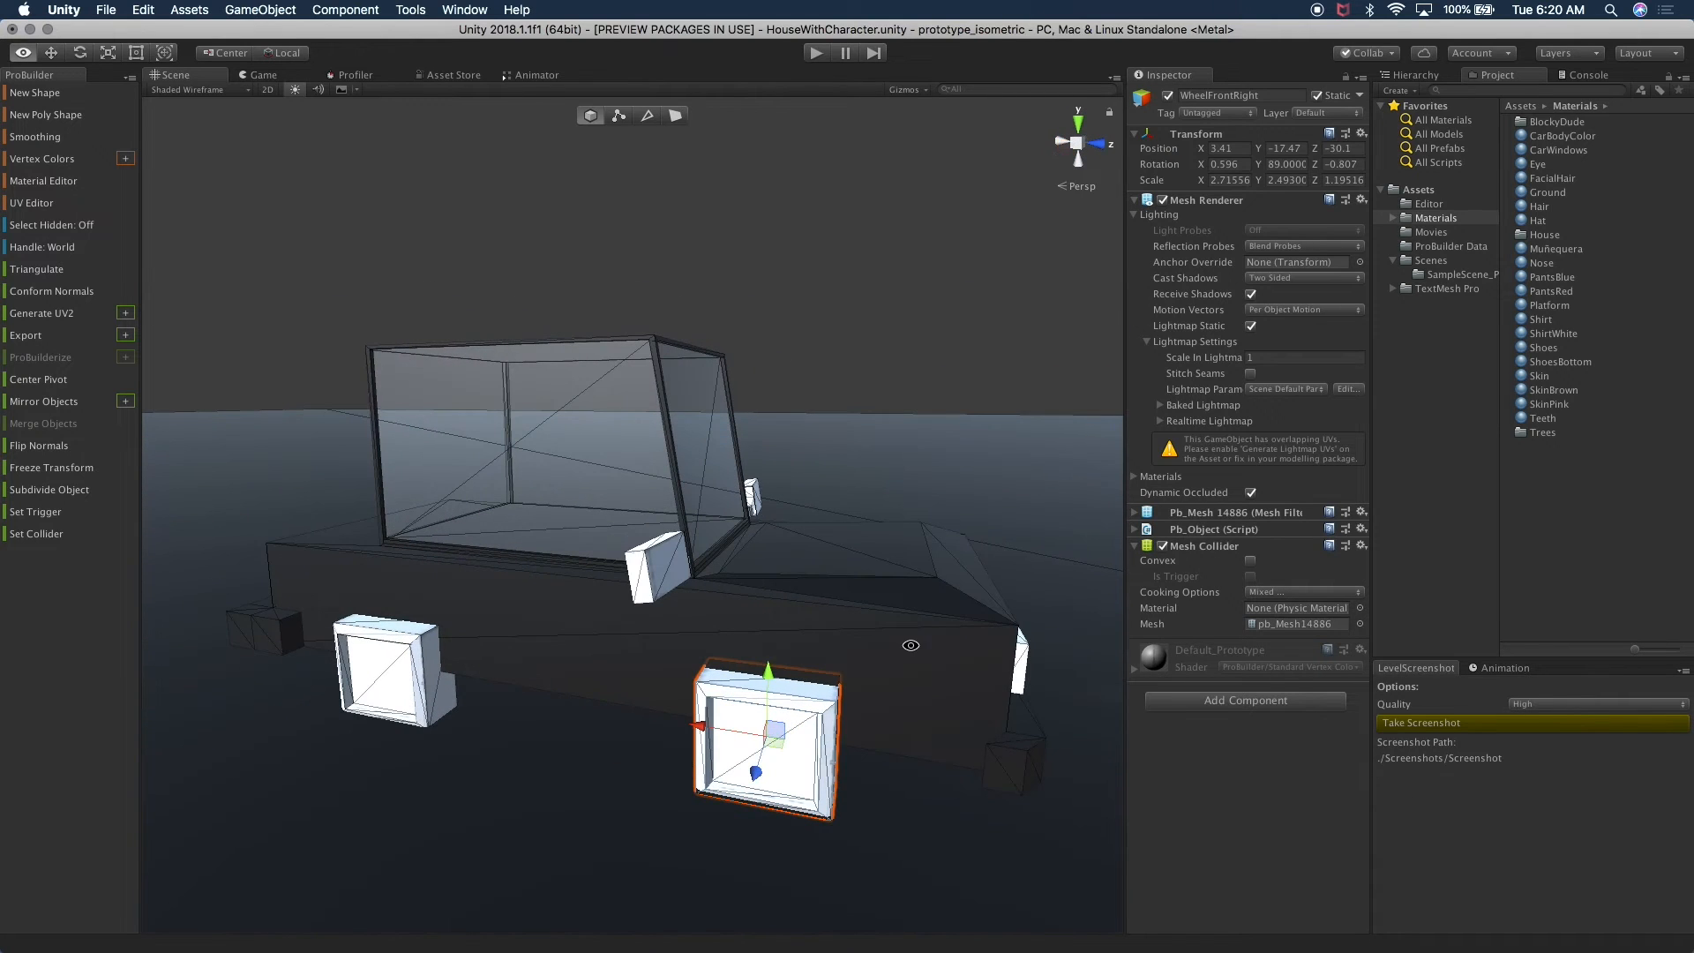
- Duplicate the CarWindows material and rename the copy as CarWheels
{"action": "left_click", "coordinate": [1556, 151]}
{"action": "key", "text": "super+d"}
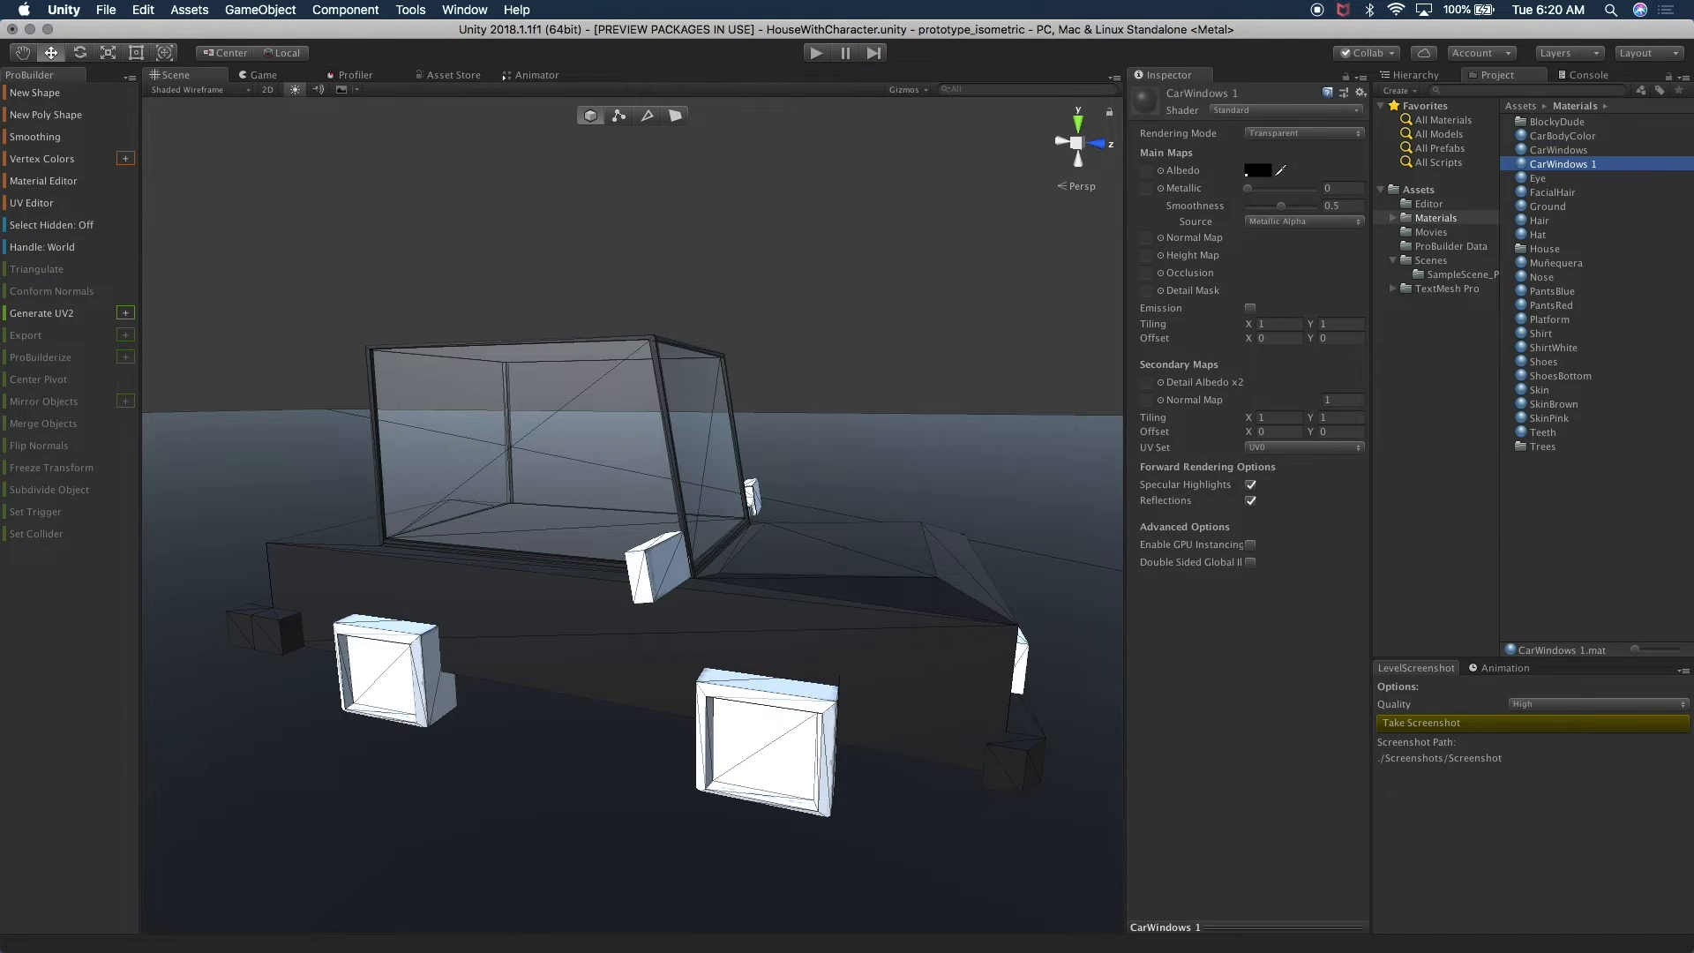
{"action": "right_click", "coordinate": [1578, 162]}
{"action": "left_click", "coordinate": [1585, 164]}
{"action": "left_click", "coordinate": [1585, 164]}
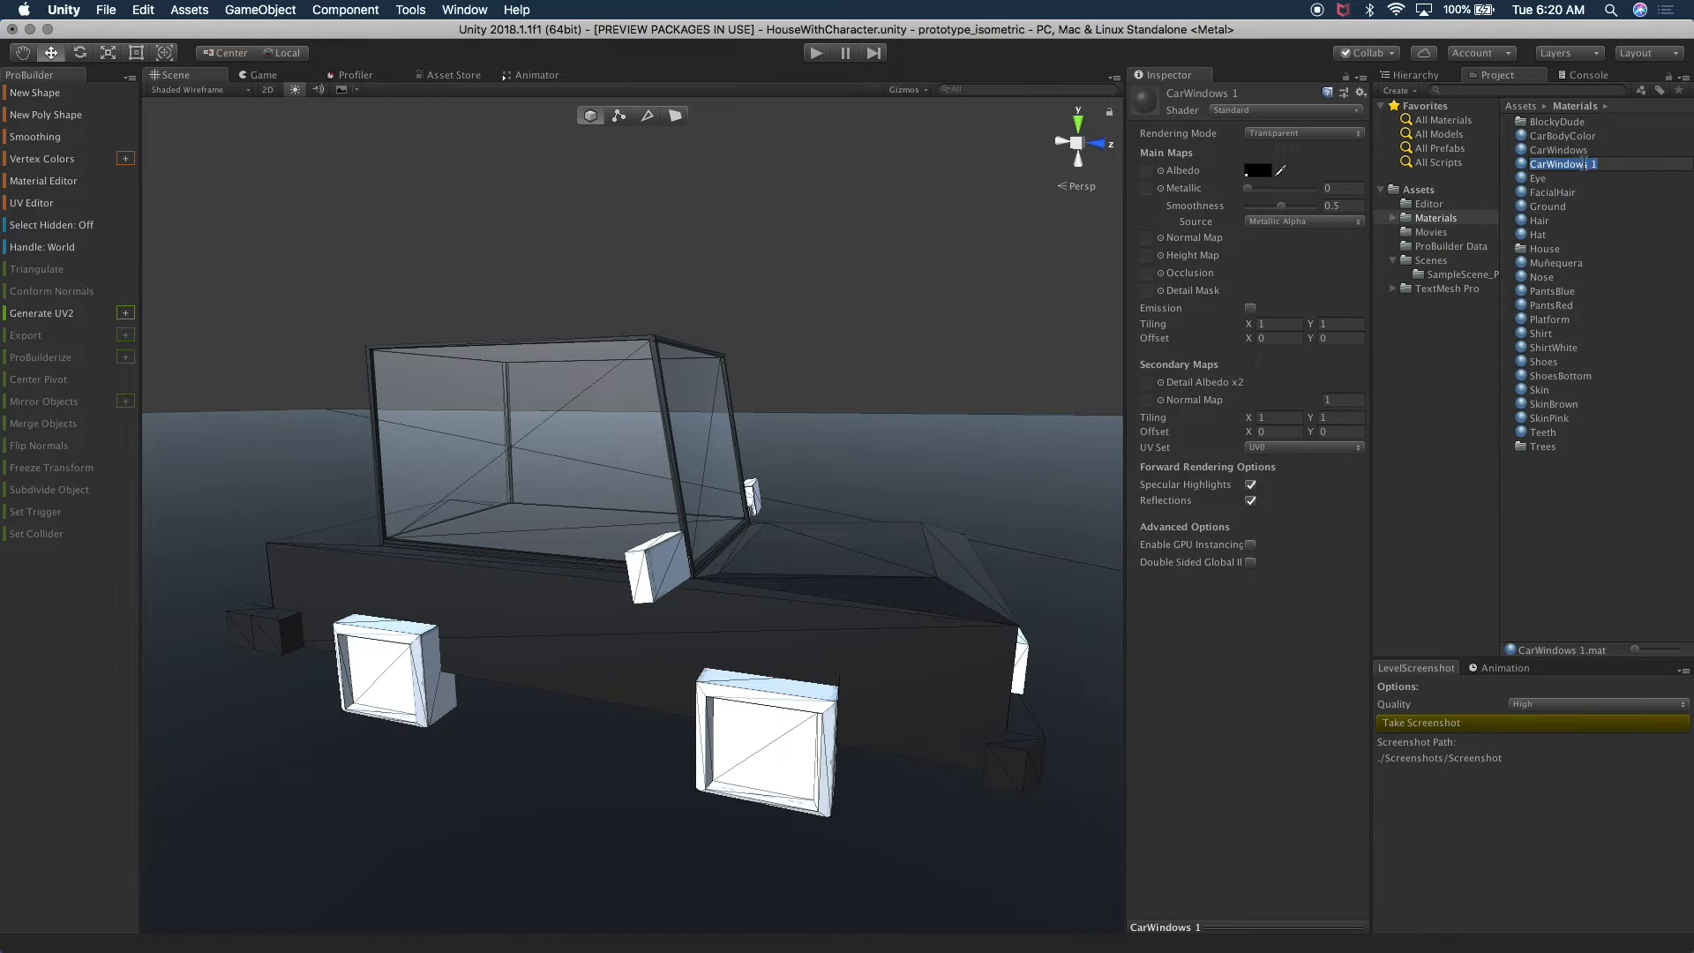
{"action": "type", "text": "CarWheels"}
{"action": "key", "text": "Return"}
- Switch the CarWheels material's rendering mode to Opaque and set its albedo alpha to 255
{"action": "left_click", "coordinate": [1304, 132]}
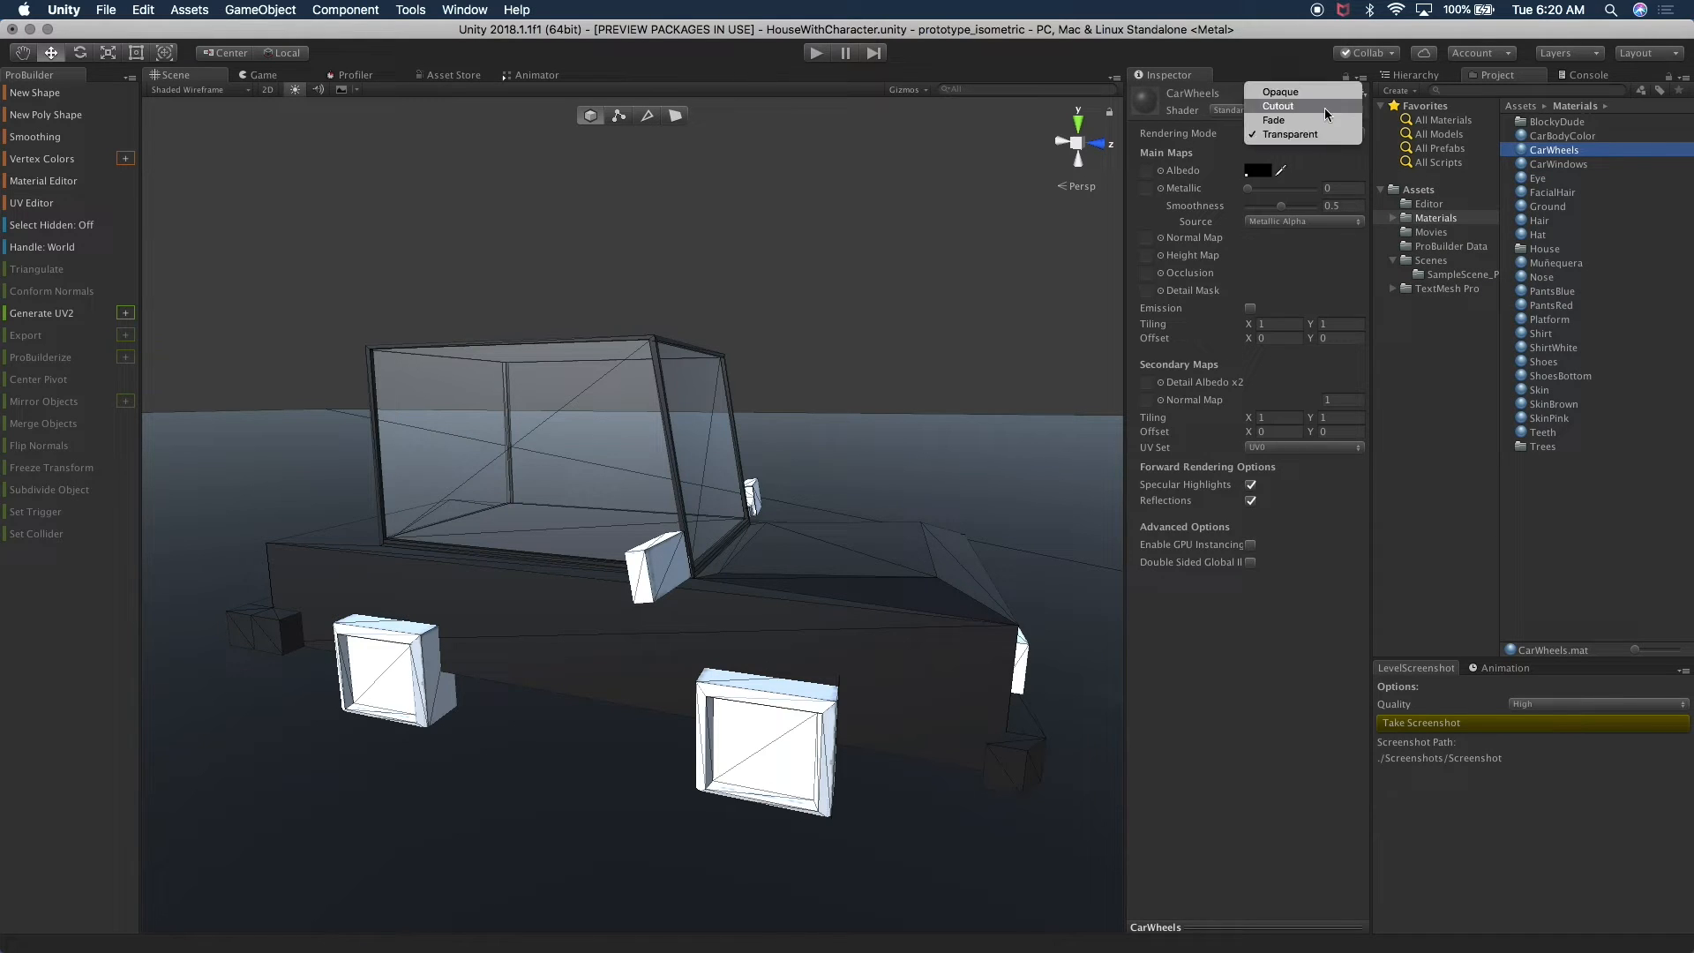
{"action": "left_click", "coordinate": [1271, 93]}
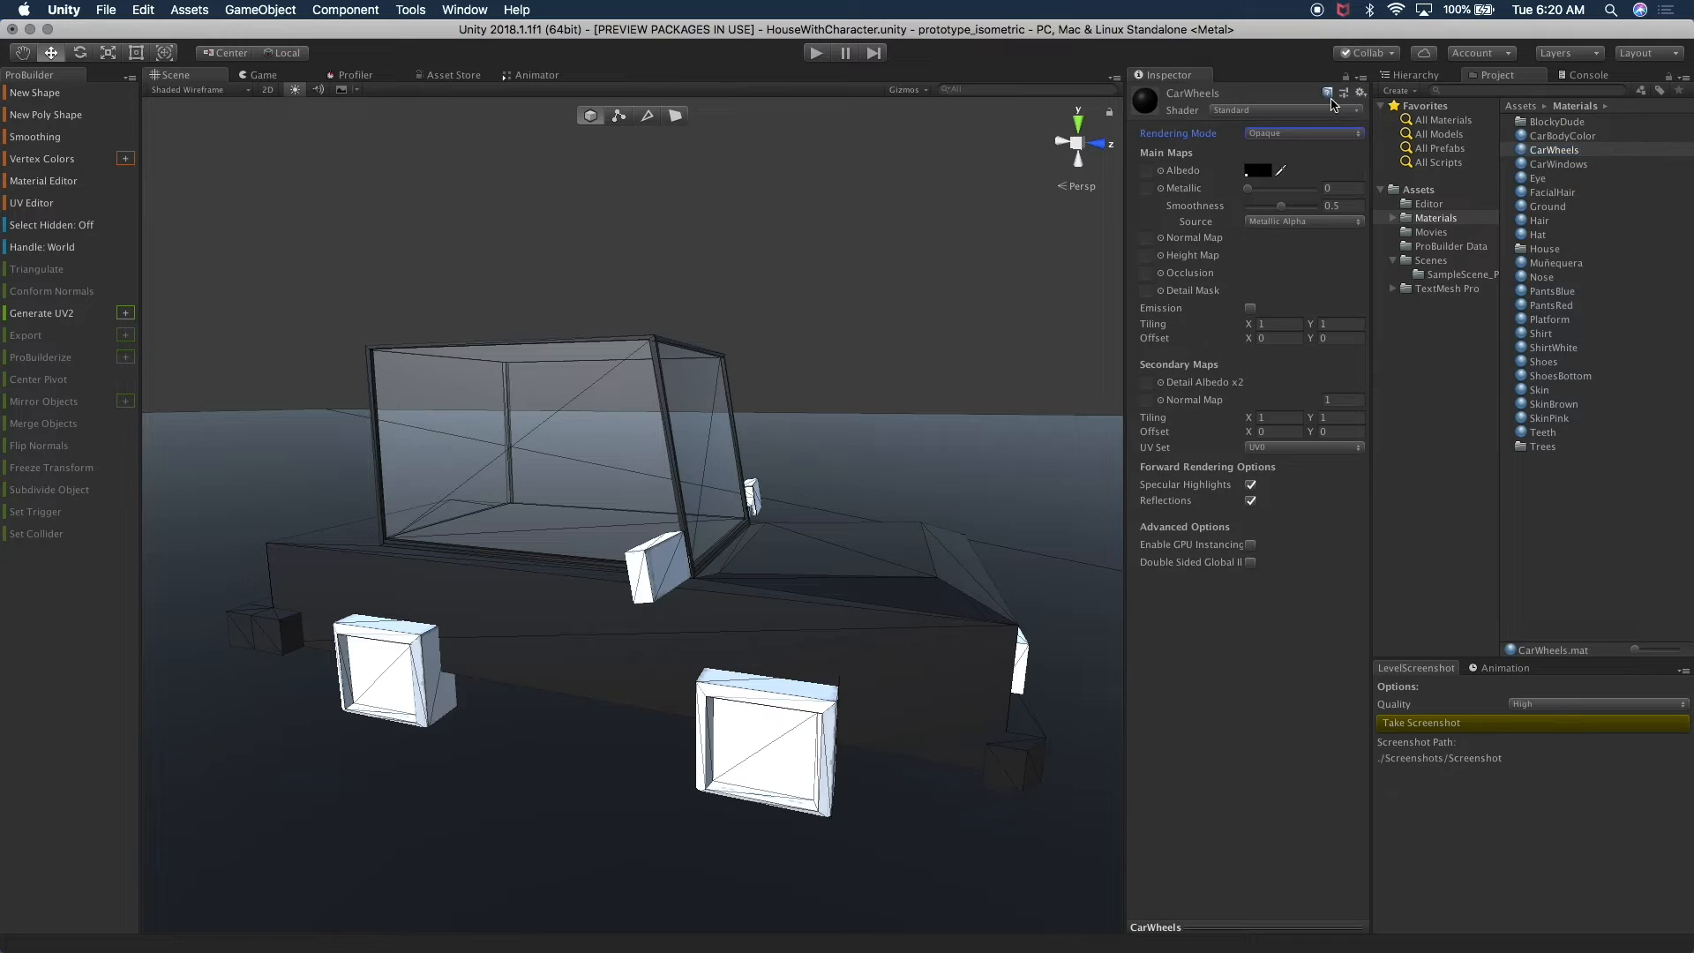
{"action": "left_click", "coordinate": [1259, 171]}
{"action": "left_click_drag", "start_coordinate": [1448, 601], "coordinate": [1566, 601]}
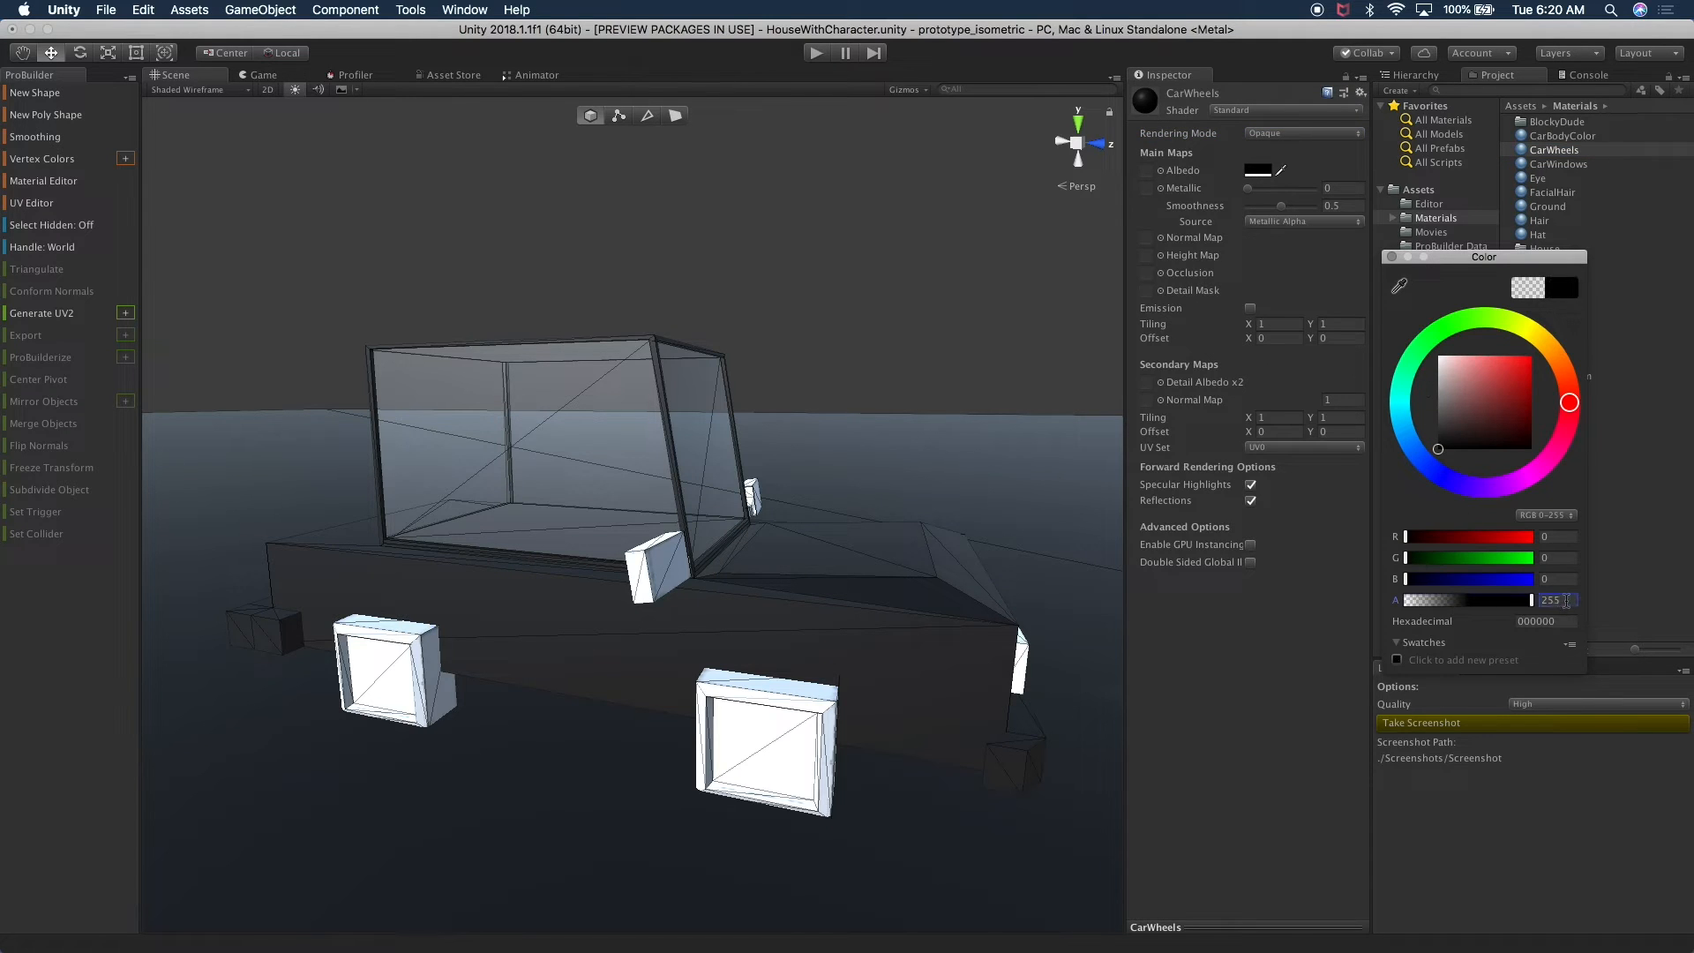
{"action": "key", "text": "Return"}
- Apply the CarWheels material to all four wheels of the car
{"action": "left_click_drag", "start_coordinate": [1538, 151], "coordinate": [838, 729]}
{"action": "left_click_drag", "start_coordinate": [1554, 150], "coordinate": [579, 762]}
{"action": "left_click_drag", "start_coordinate": [638, 700], "coordinate": [836, 668], "text": "alt"}
{"action": "left_click_drag", "start_coordinate": [1566, 152], "coordinate": [807, 713]}
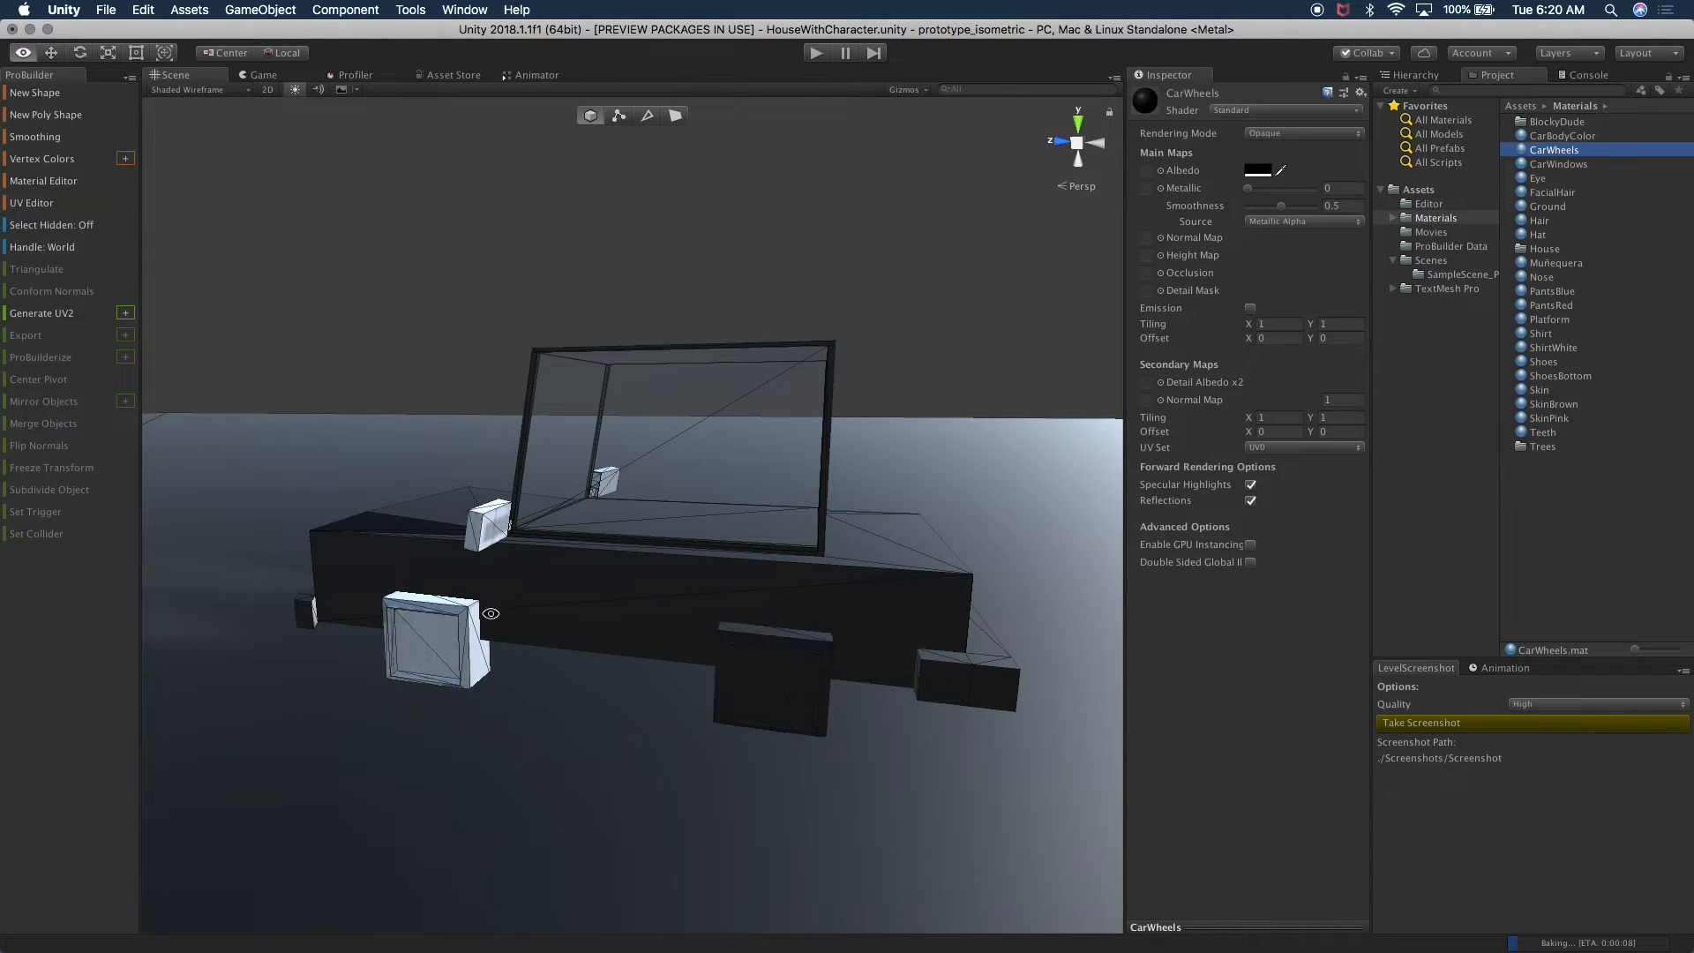
{"action": "left_click_drag", "start_coordinate": [459, 613], "coordinate": [670, 609], "text": "alt"}
{"action": "left_click_drag", "start_coordinate": [913, 376], "coordinate": [587, 776]}
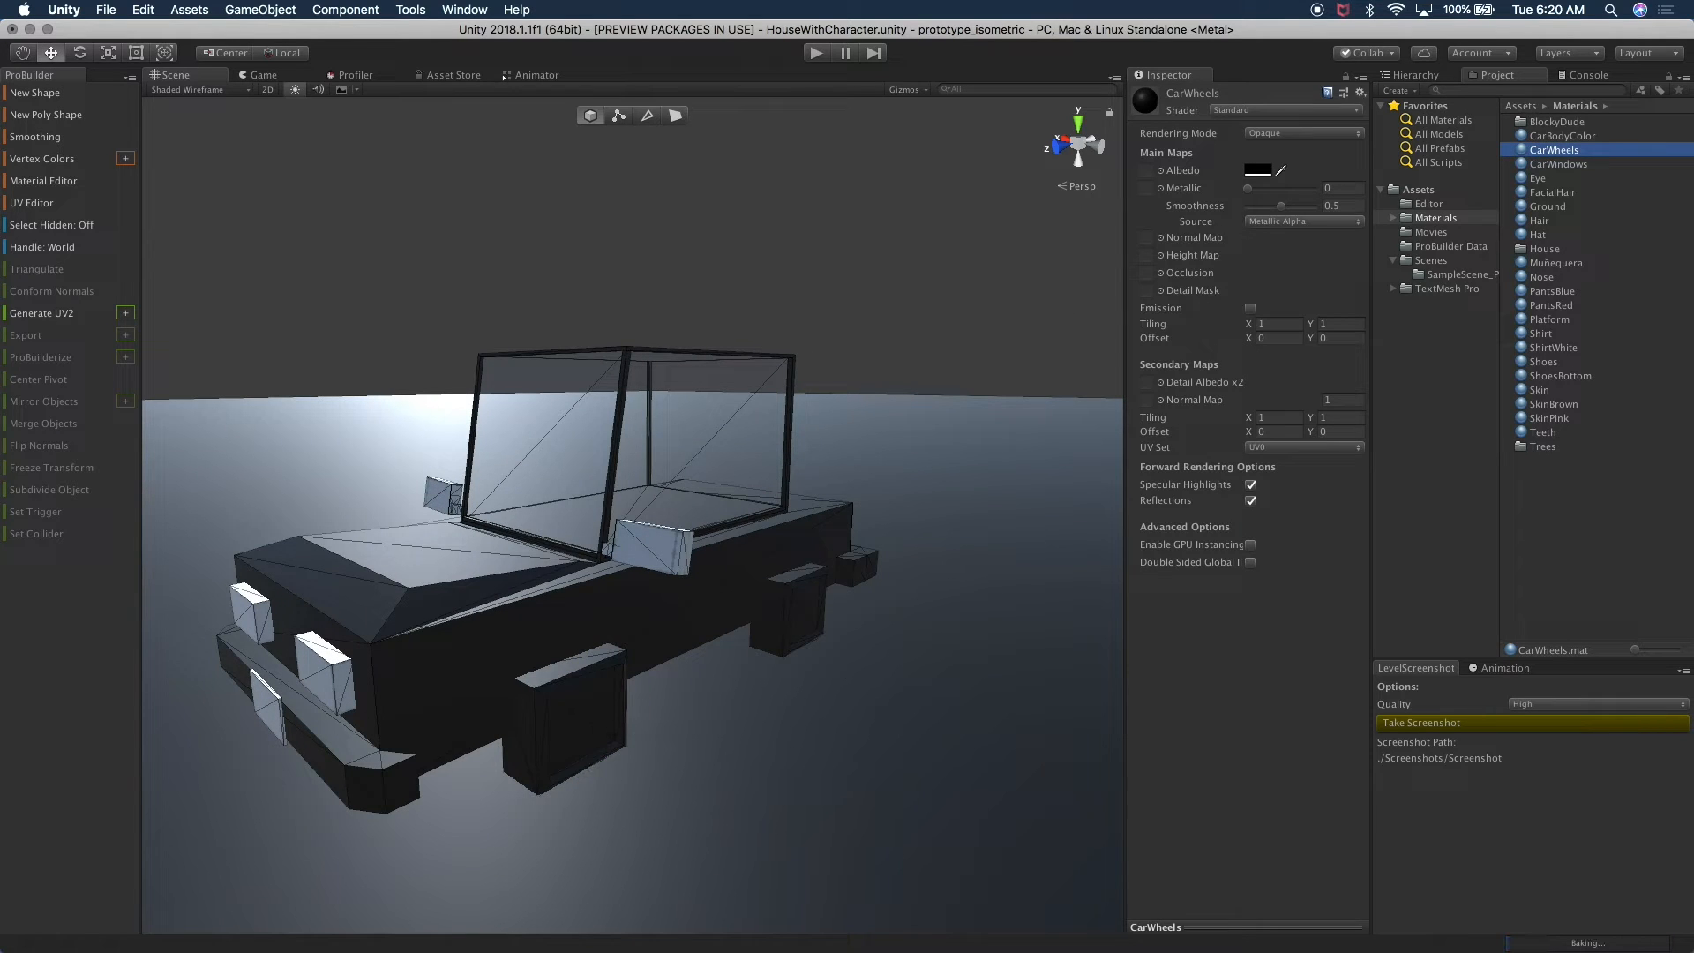
- Lighten the CarWheels material's albedo color to a dark gray
{"action": "left_click", "coordinate": [1267, 171]}
{"action": "left_click_drag", "start_coordinate": [1452, 407], "coordinate": [1437, 420]}
{"action": "key", "text": "Return"}
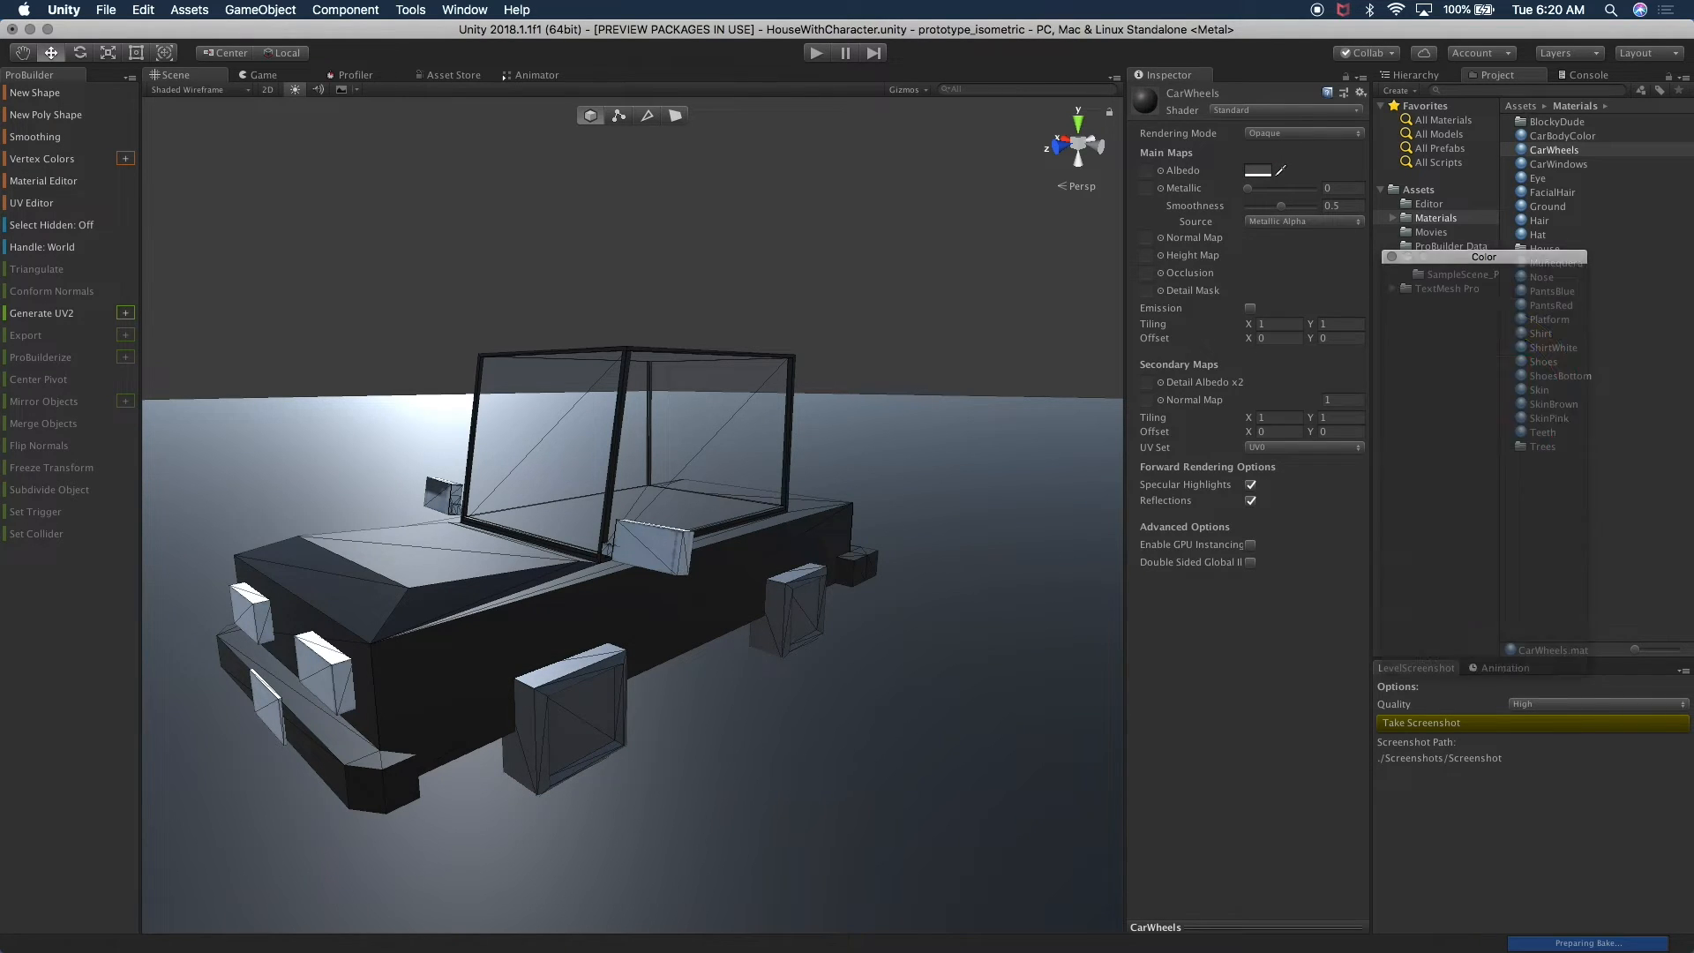
{"action": "left_click", "coordinate": [674, 165]}
- Check the gray wheels in the Game view, and examine the car's front in the Scene view
{"action": "left_click_drag", "start_coordinate": [643, 212], "coordinate": [433, 430], "text": "alt"}
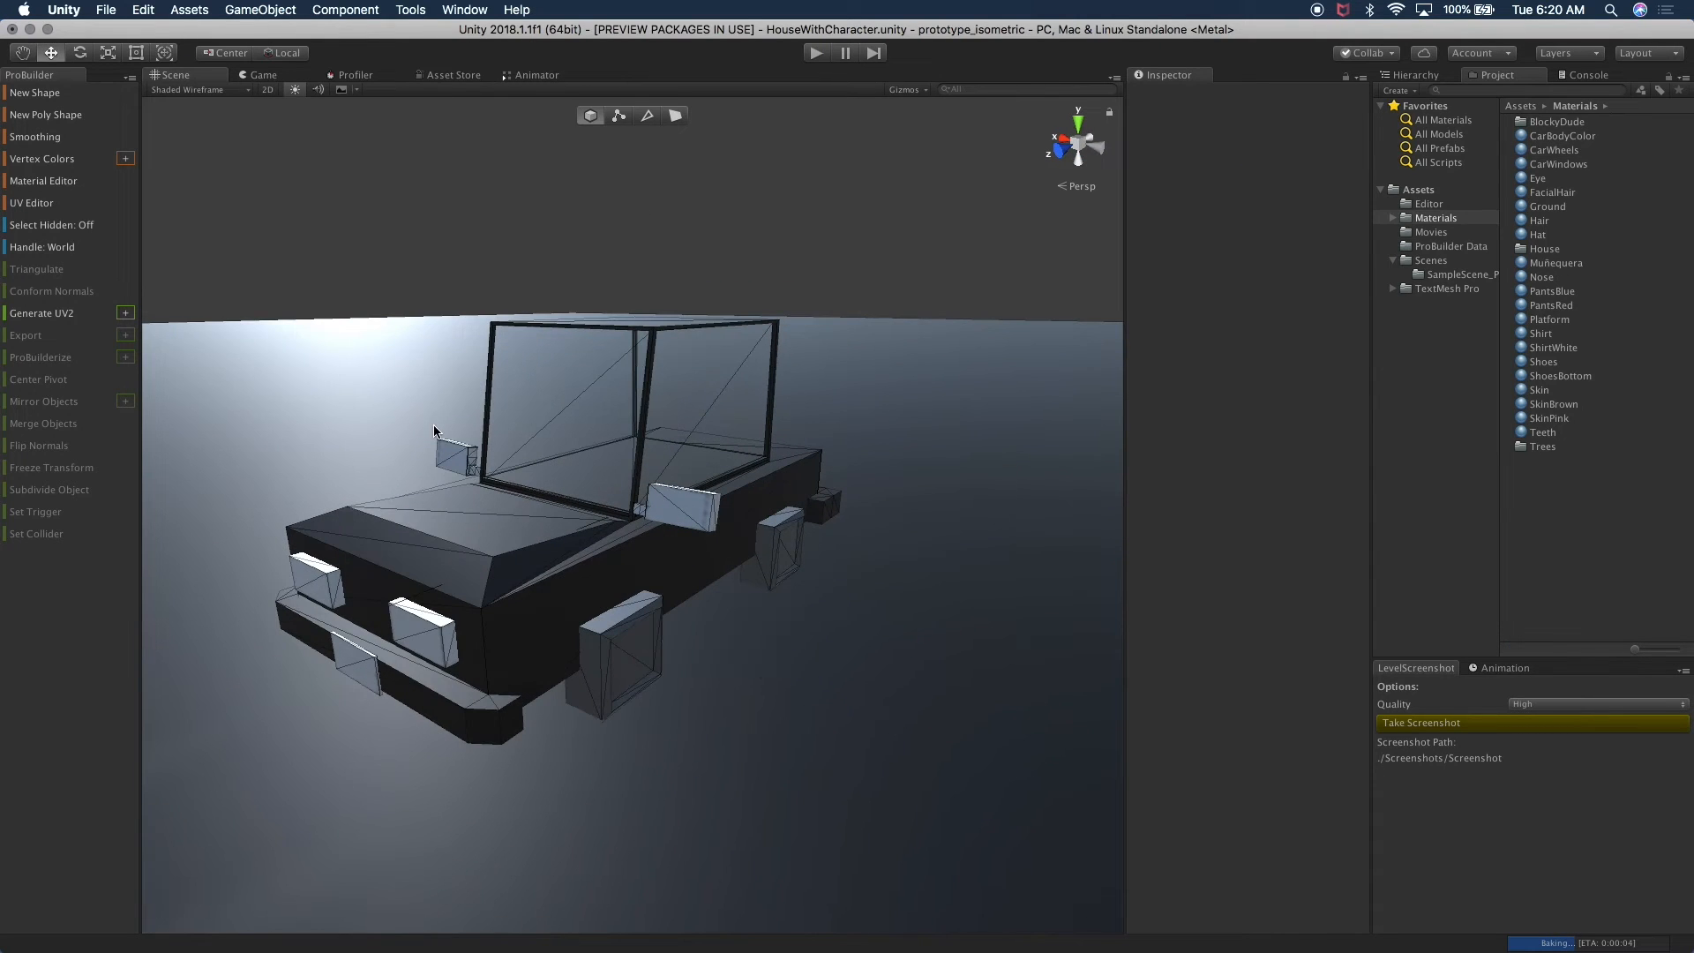
{"action": "left_click", "coordinate": [260, 76]}
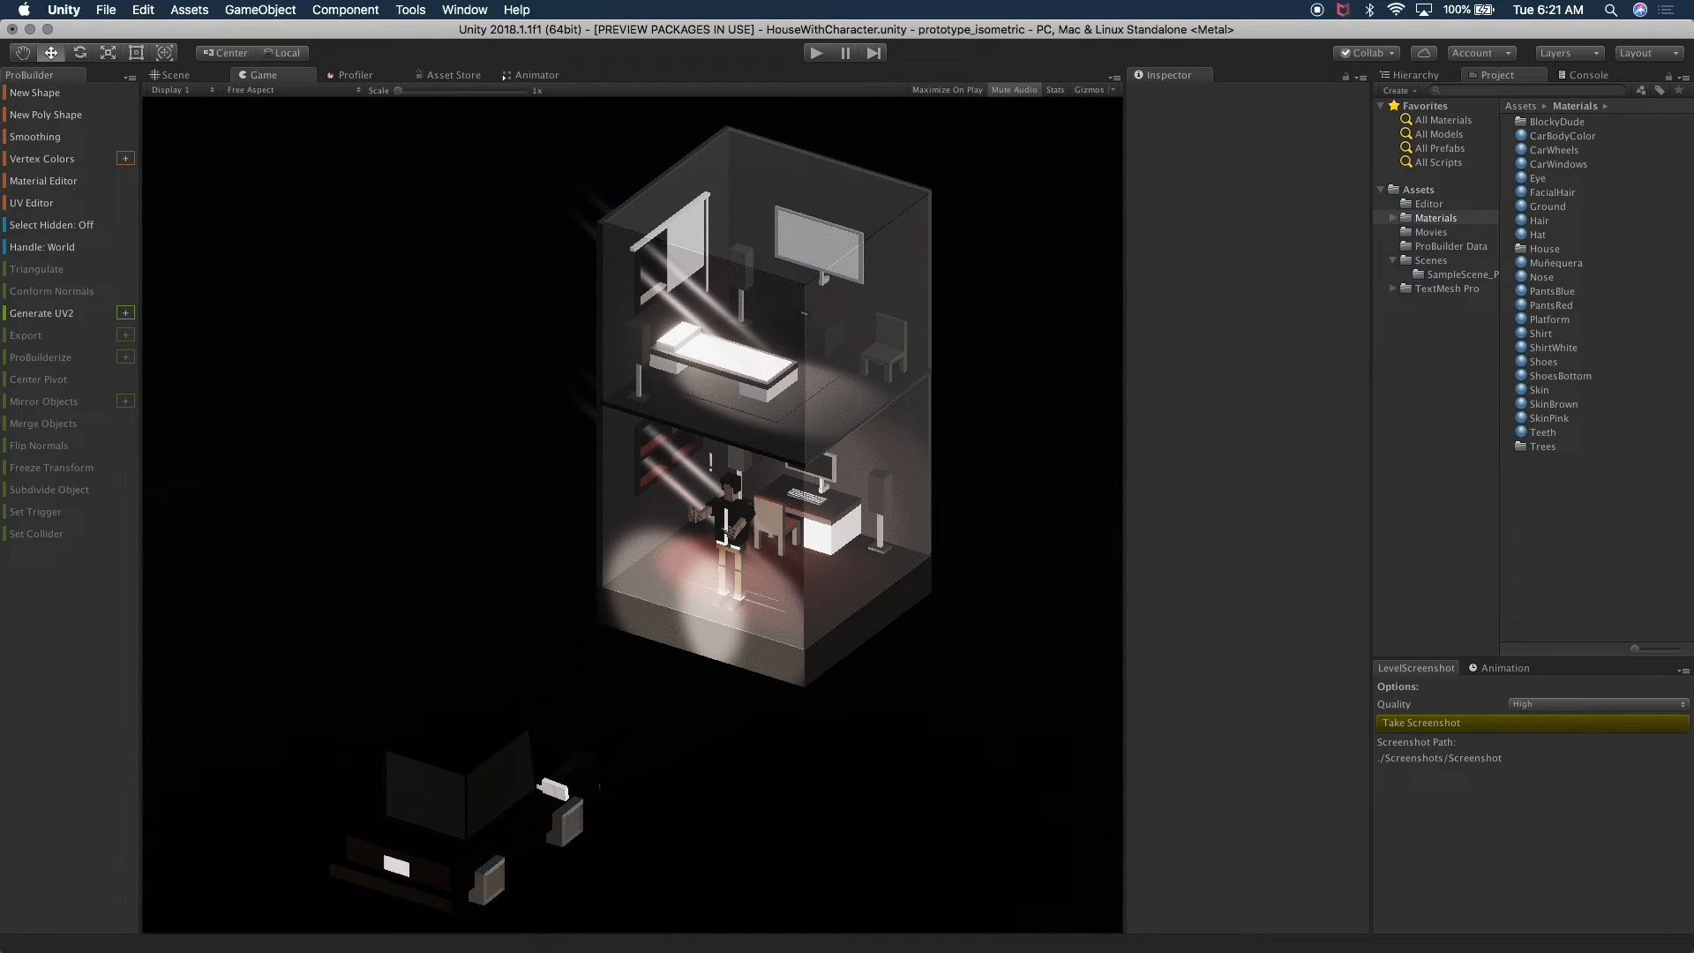
{"action": "left_click", "coordinate": [173, 75]}
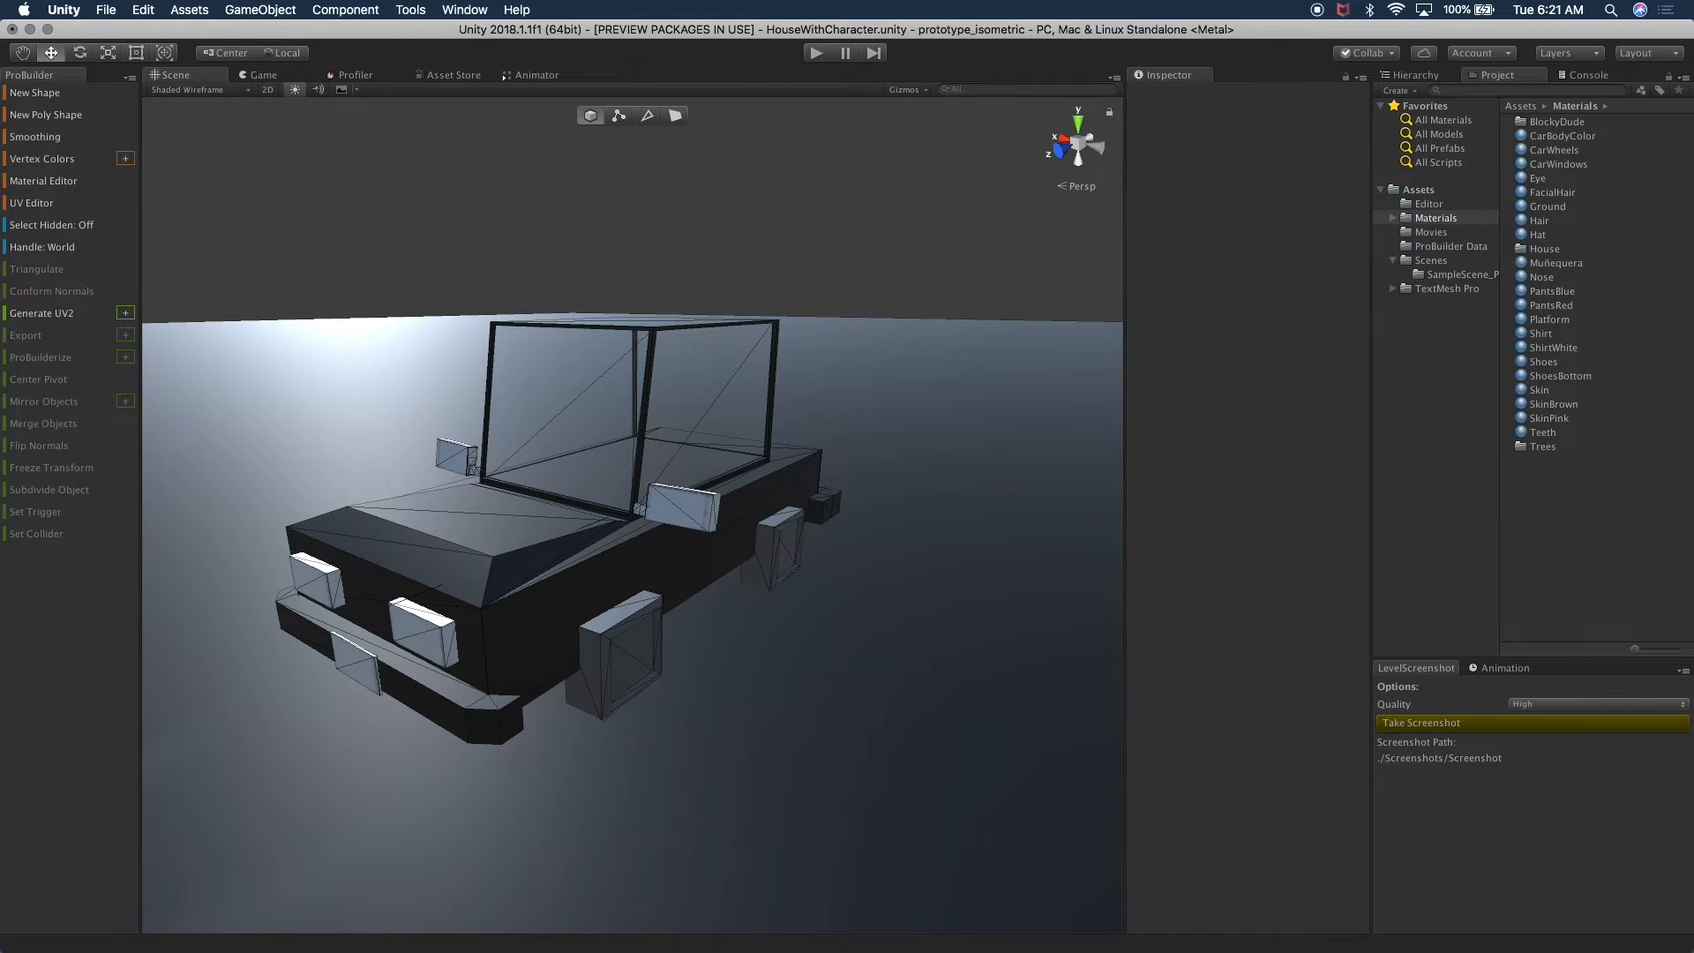
{"action": "left_click_drag", "start_coordinate": [677, 496], "coordinate": [926, 518], "text": "alt"}
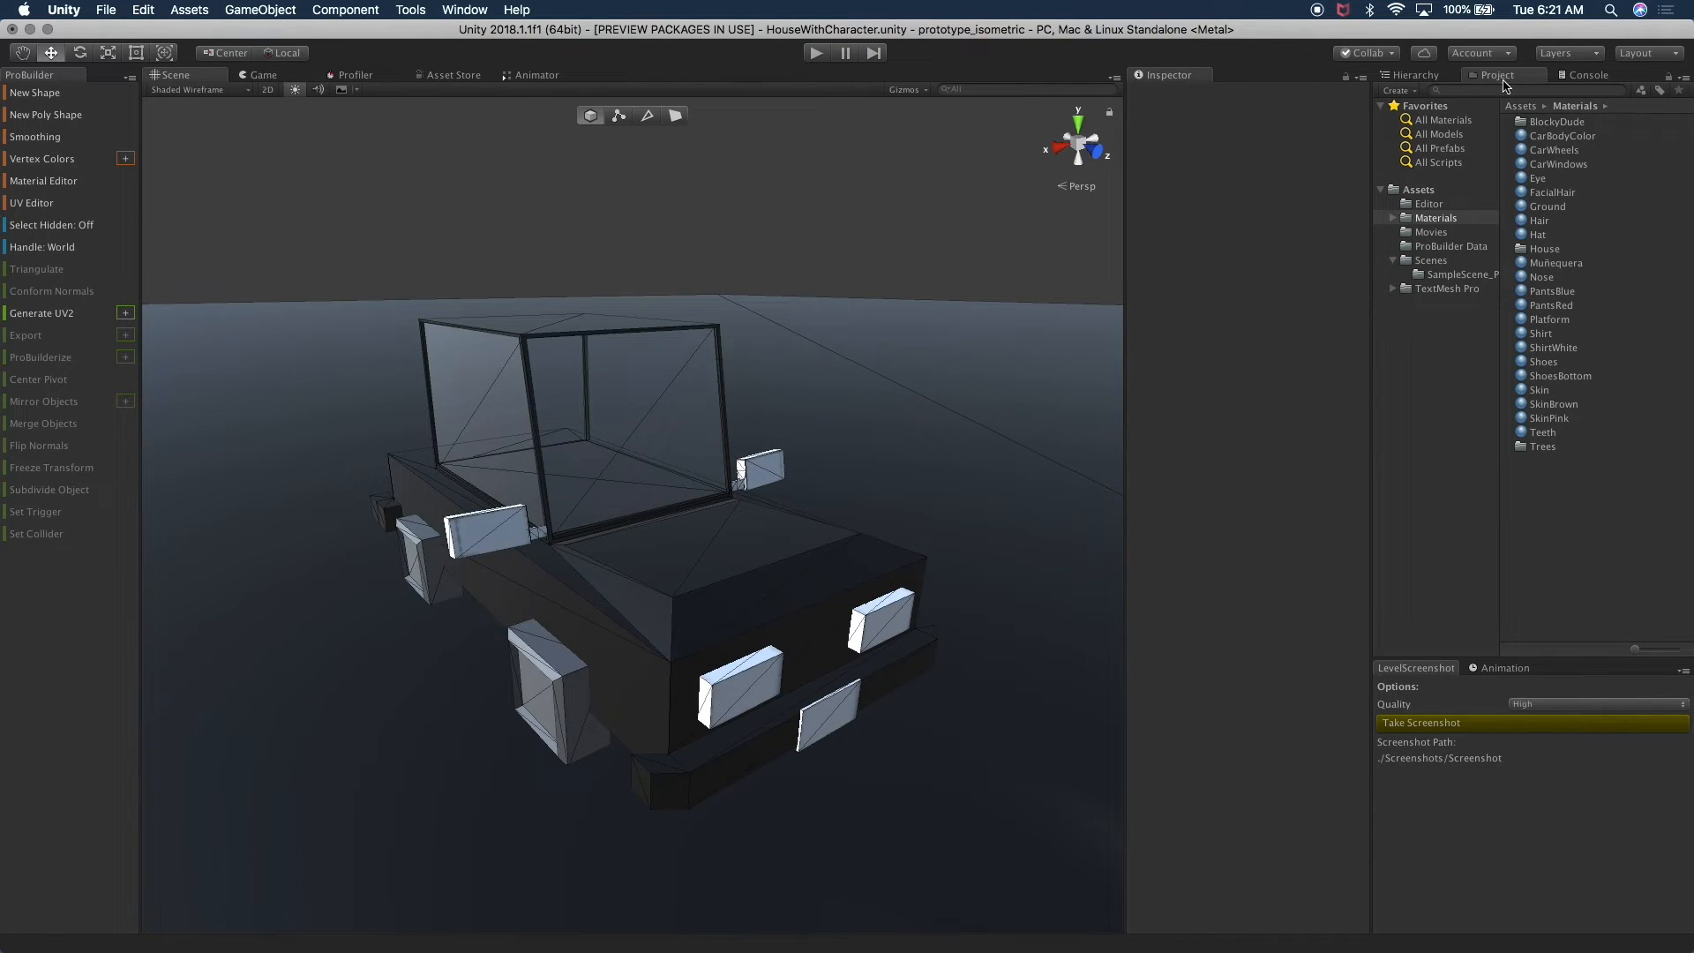
- Duplicate the CarWheels material and rename the copy as CarSideMirror
{"action": "left_click", "coordinate": [1562, 151]}
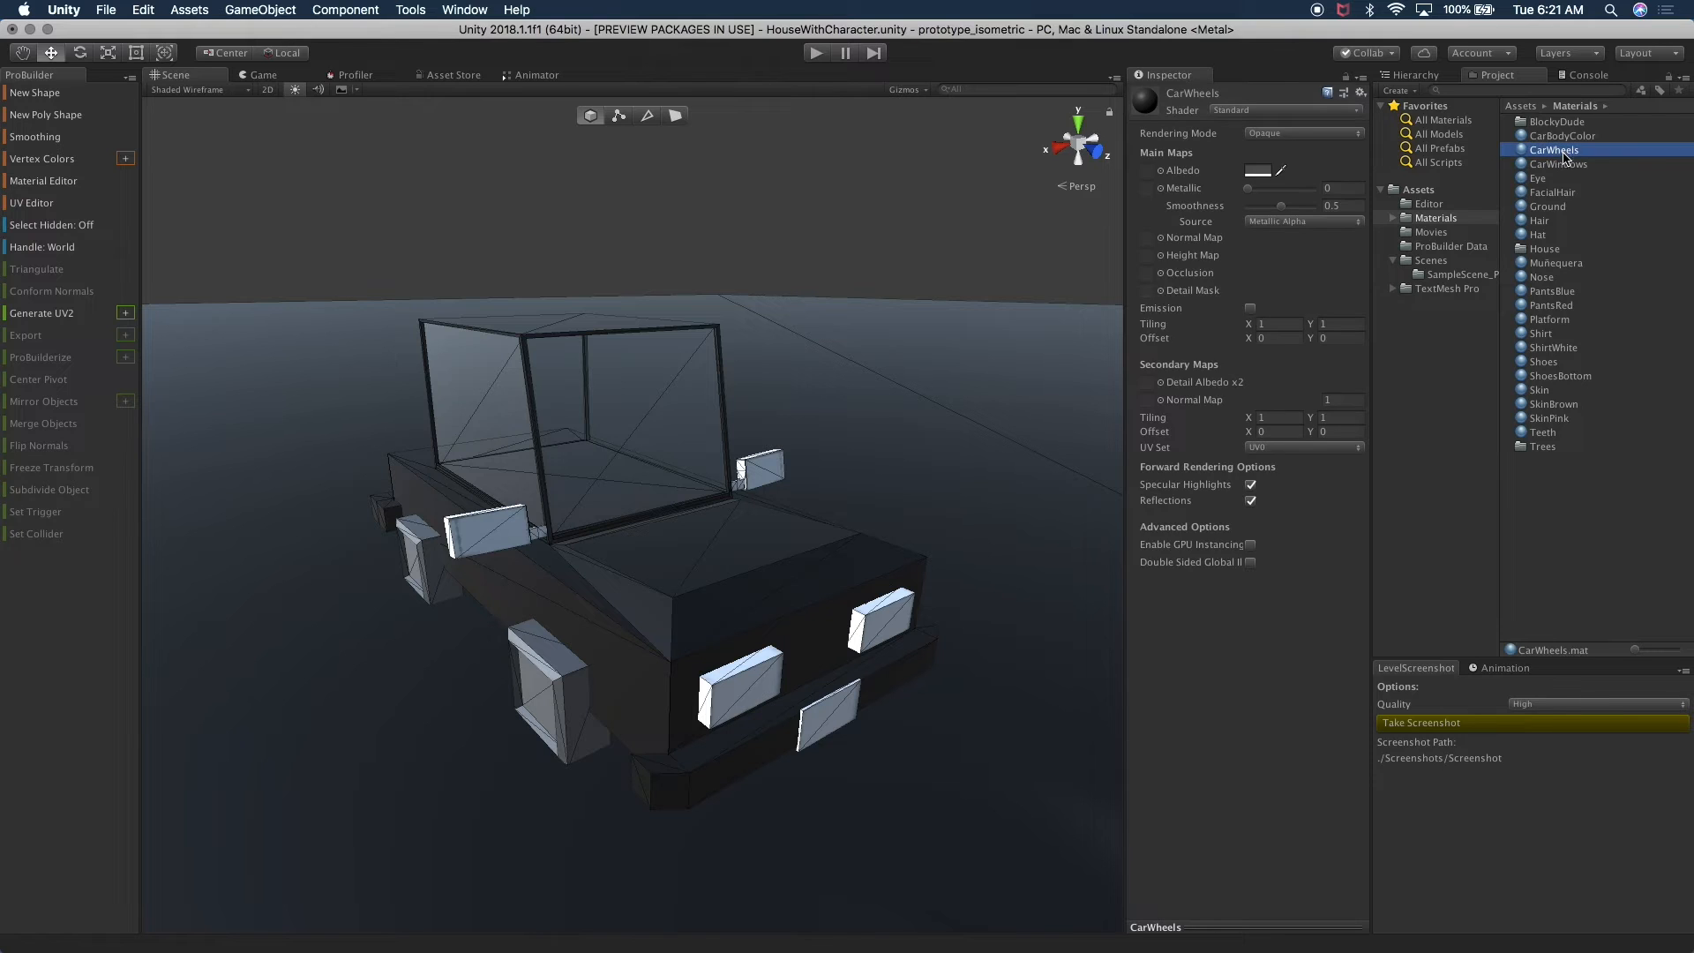
{"action": "left_click", "coordinate": [1563, 162]}
{"action": "left_click", "coordinate": [1563, 153]}
{"action": "key", "text": "super+d"}
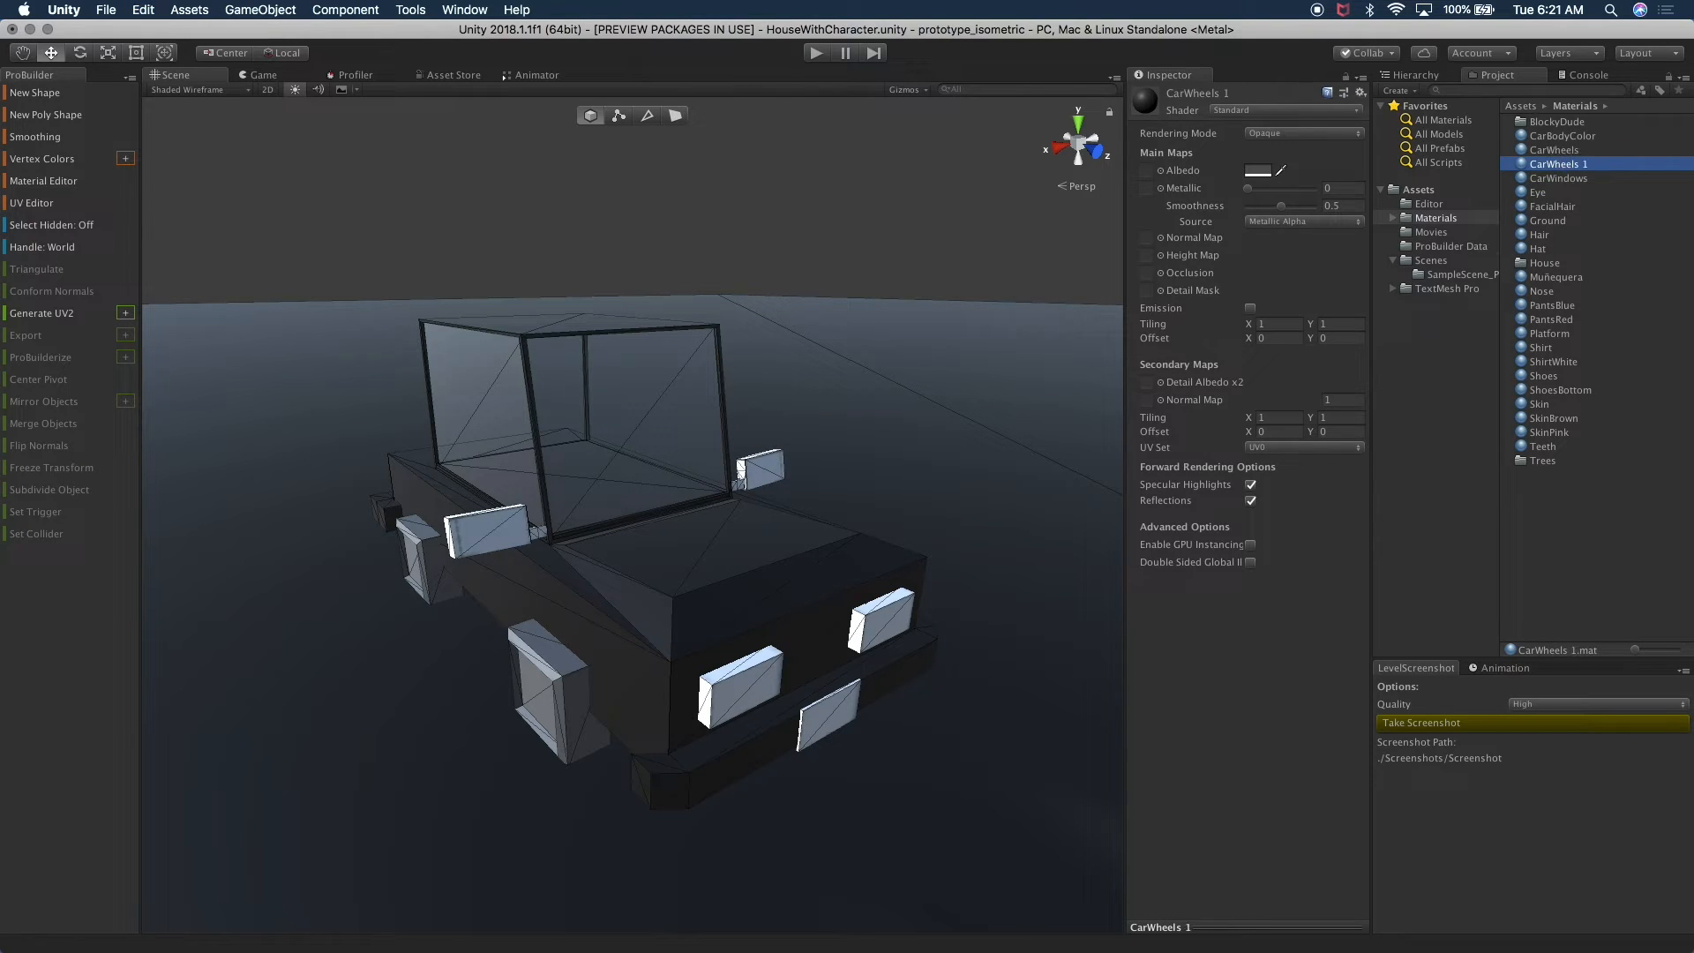
{"action": "key", "text": "Return"}
{"action": "type", "text": "SideMirror"}
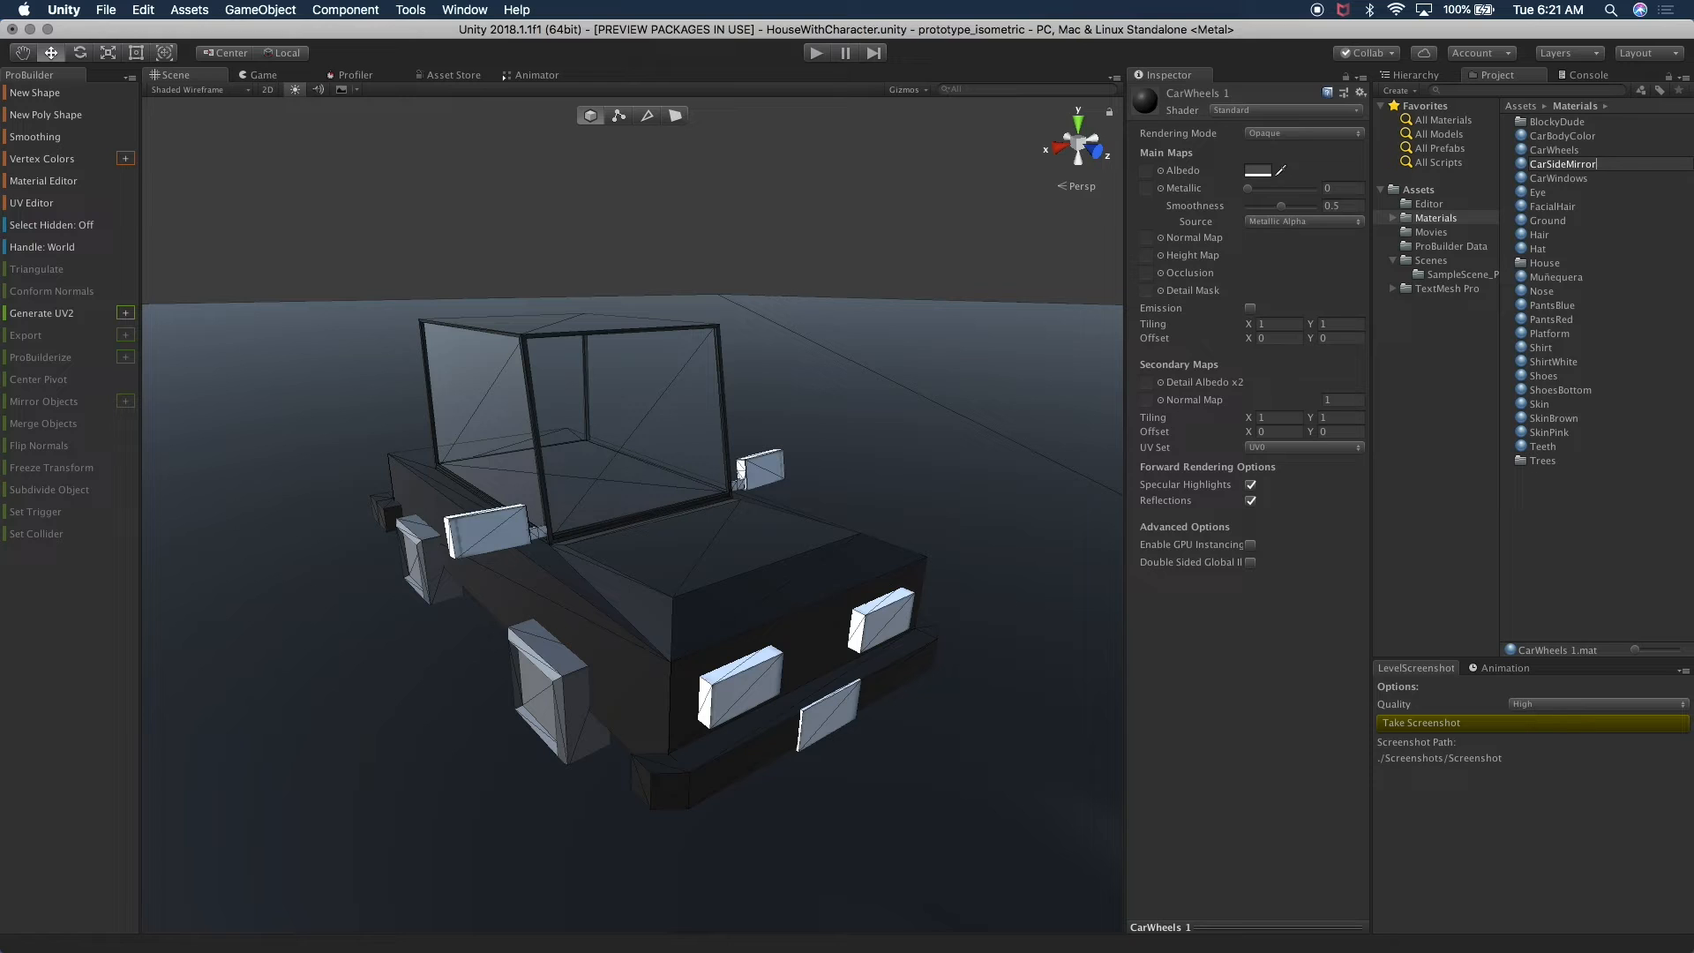
{"action": "key", "text": "Return"}
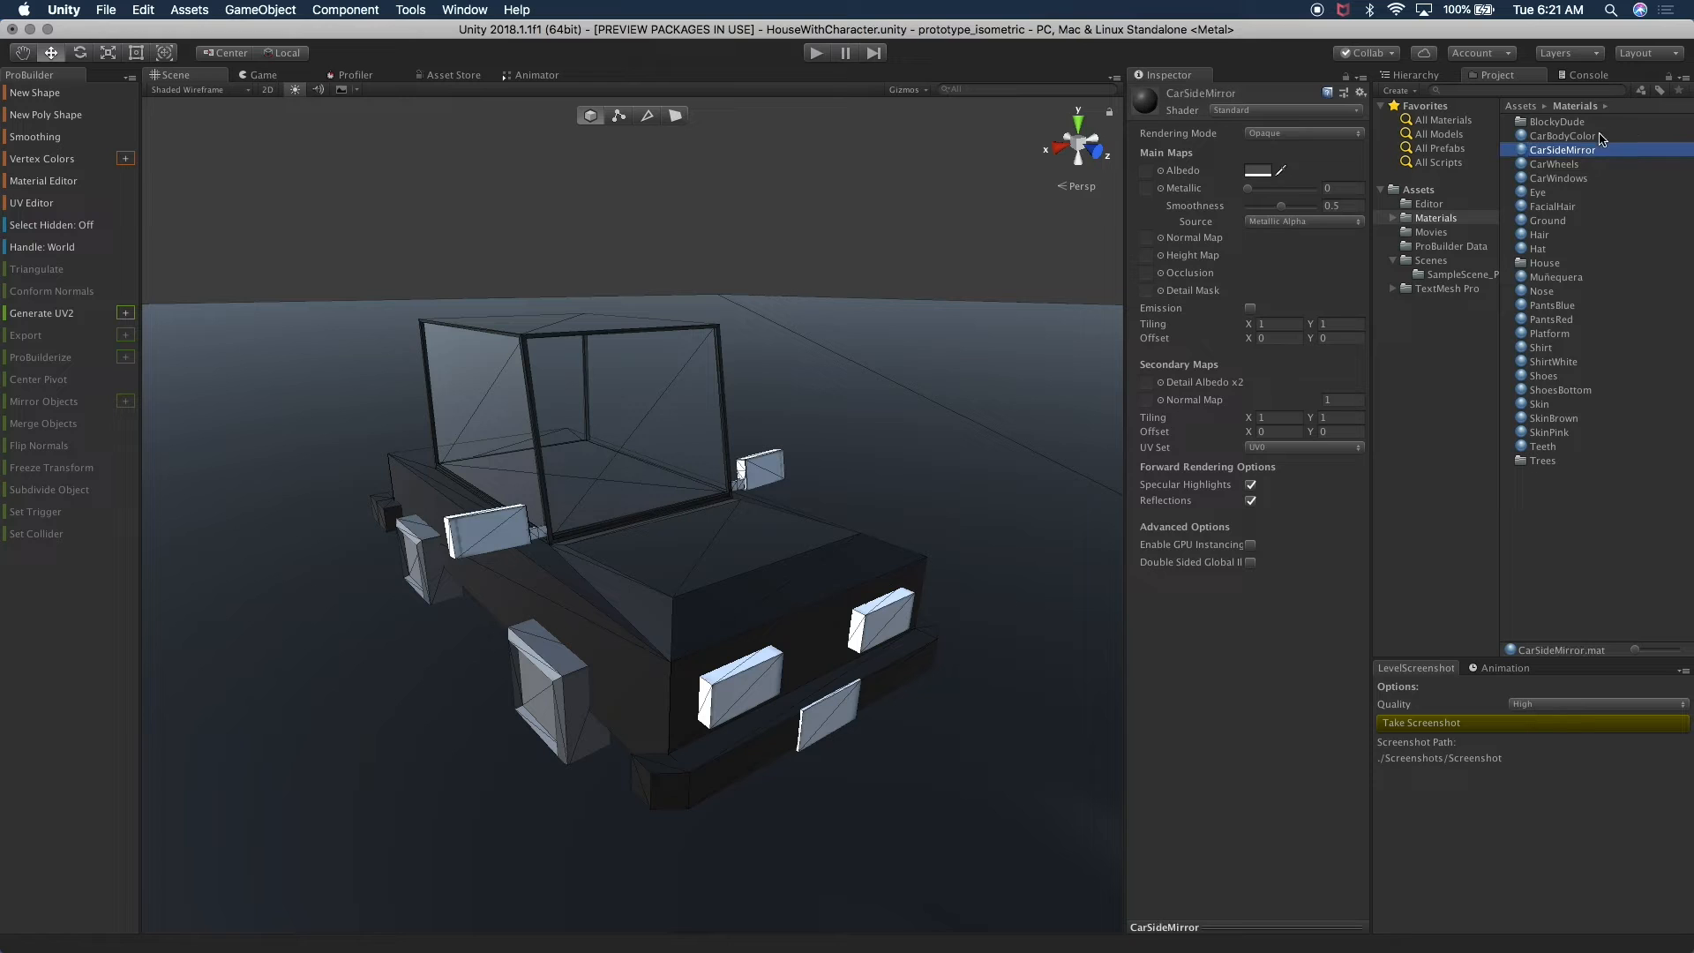
- Apply the CarSideMirror material to both side mirrors of the car
{"action": "left_click_drag", "start_coordinate": [1579, 152], "coordinate": [492, 541]}
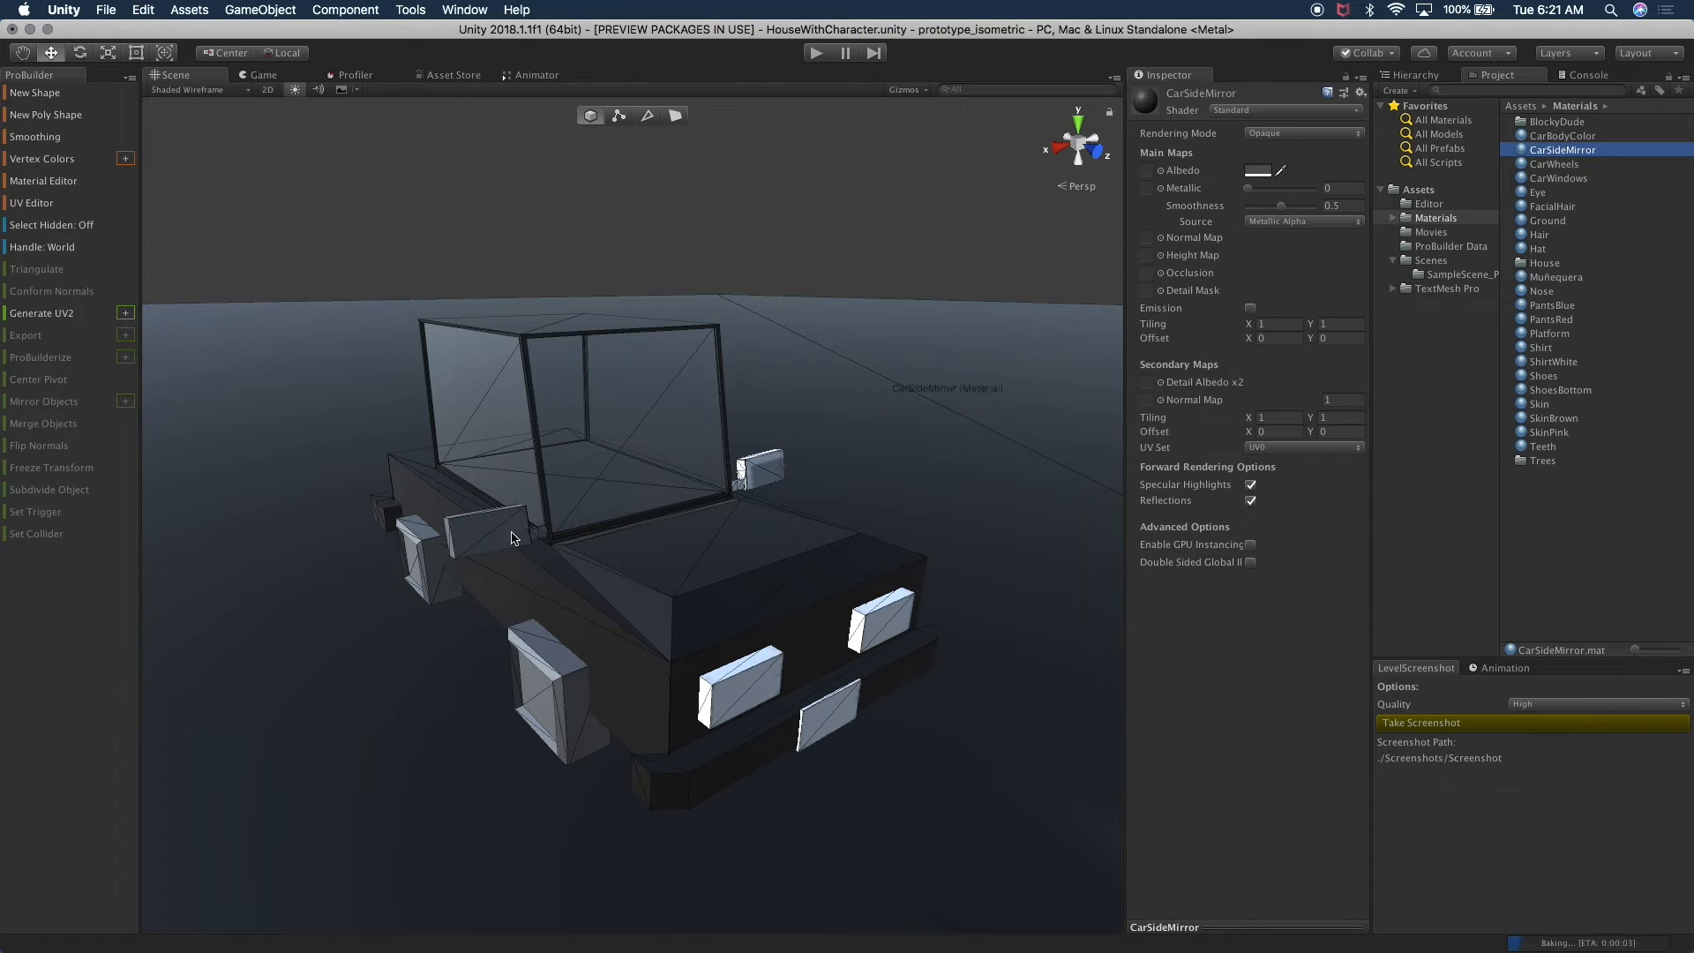
{"action": "left_click_drag", "start_coordinate": [1575, 151], "coordinate": [770, 470]}
{"action": "middle_click_drag", "start_coordinate": [1009, 534], "coordinate": [874, 538]}
{"action": "left_click_drag", "start_coordinate": [820, 565], "coordinate": [1059, 569], "text": "alt"}
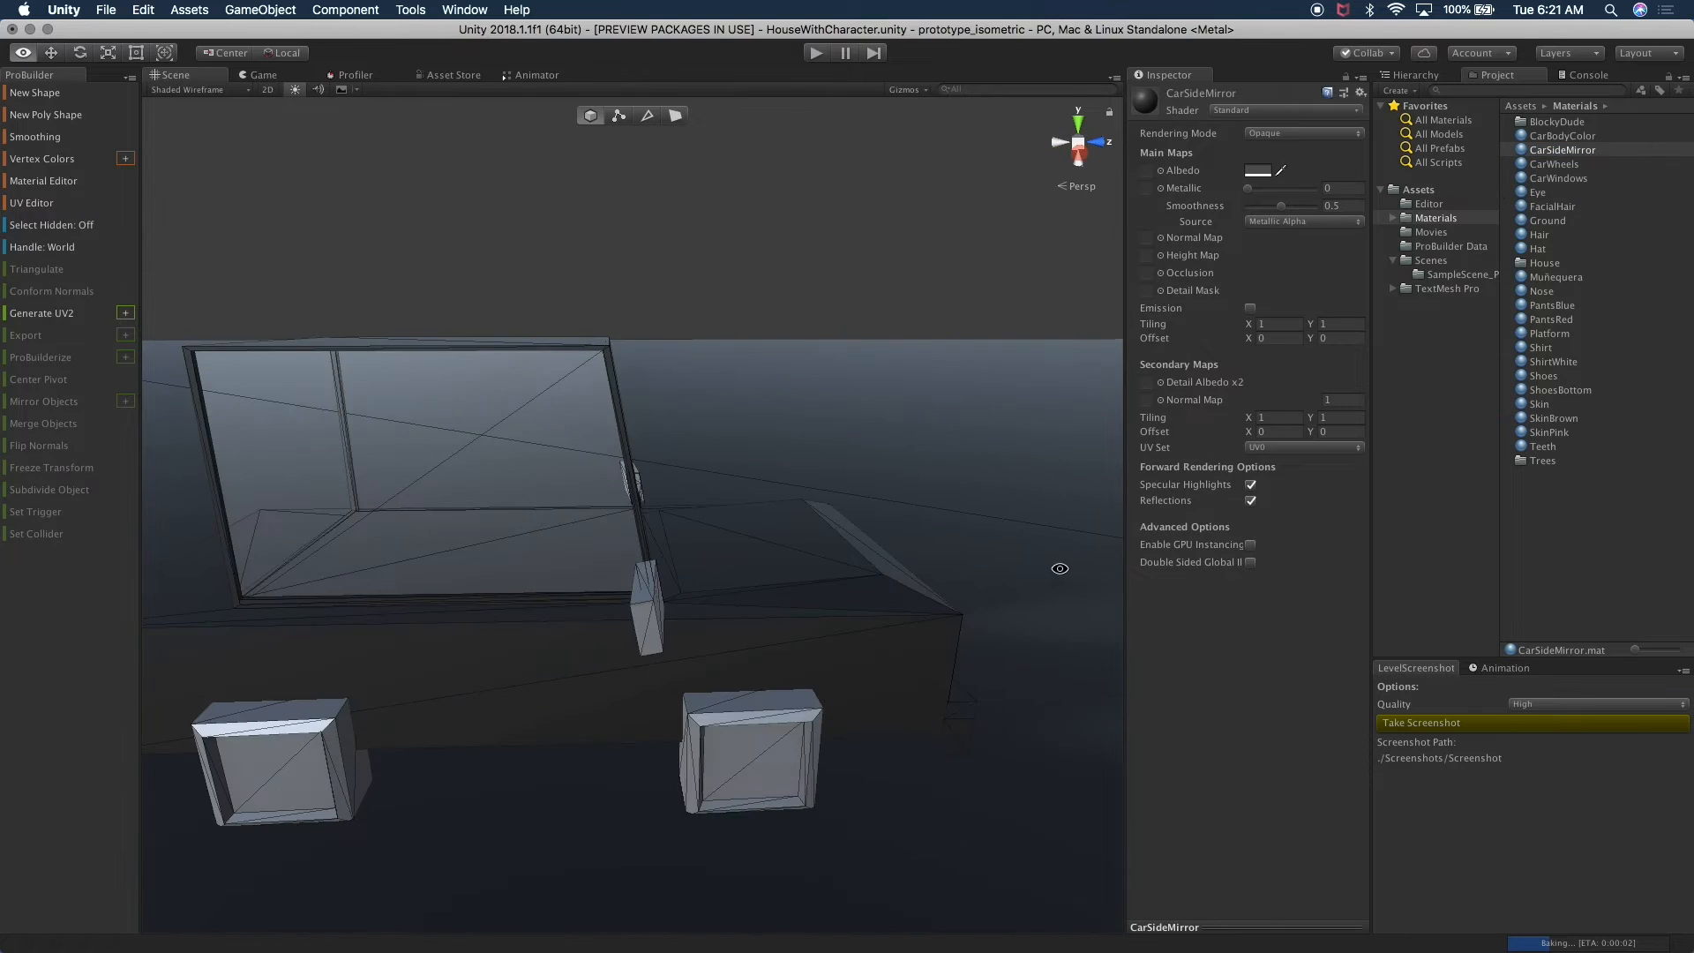
{"action": "left_click_drag", "start_coordinate": [865, 598], "coordinate": [691, 579], "text": "alt"}
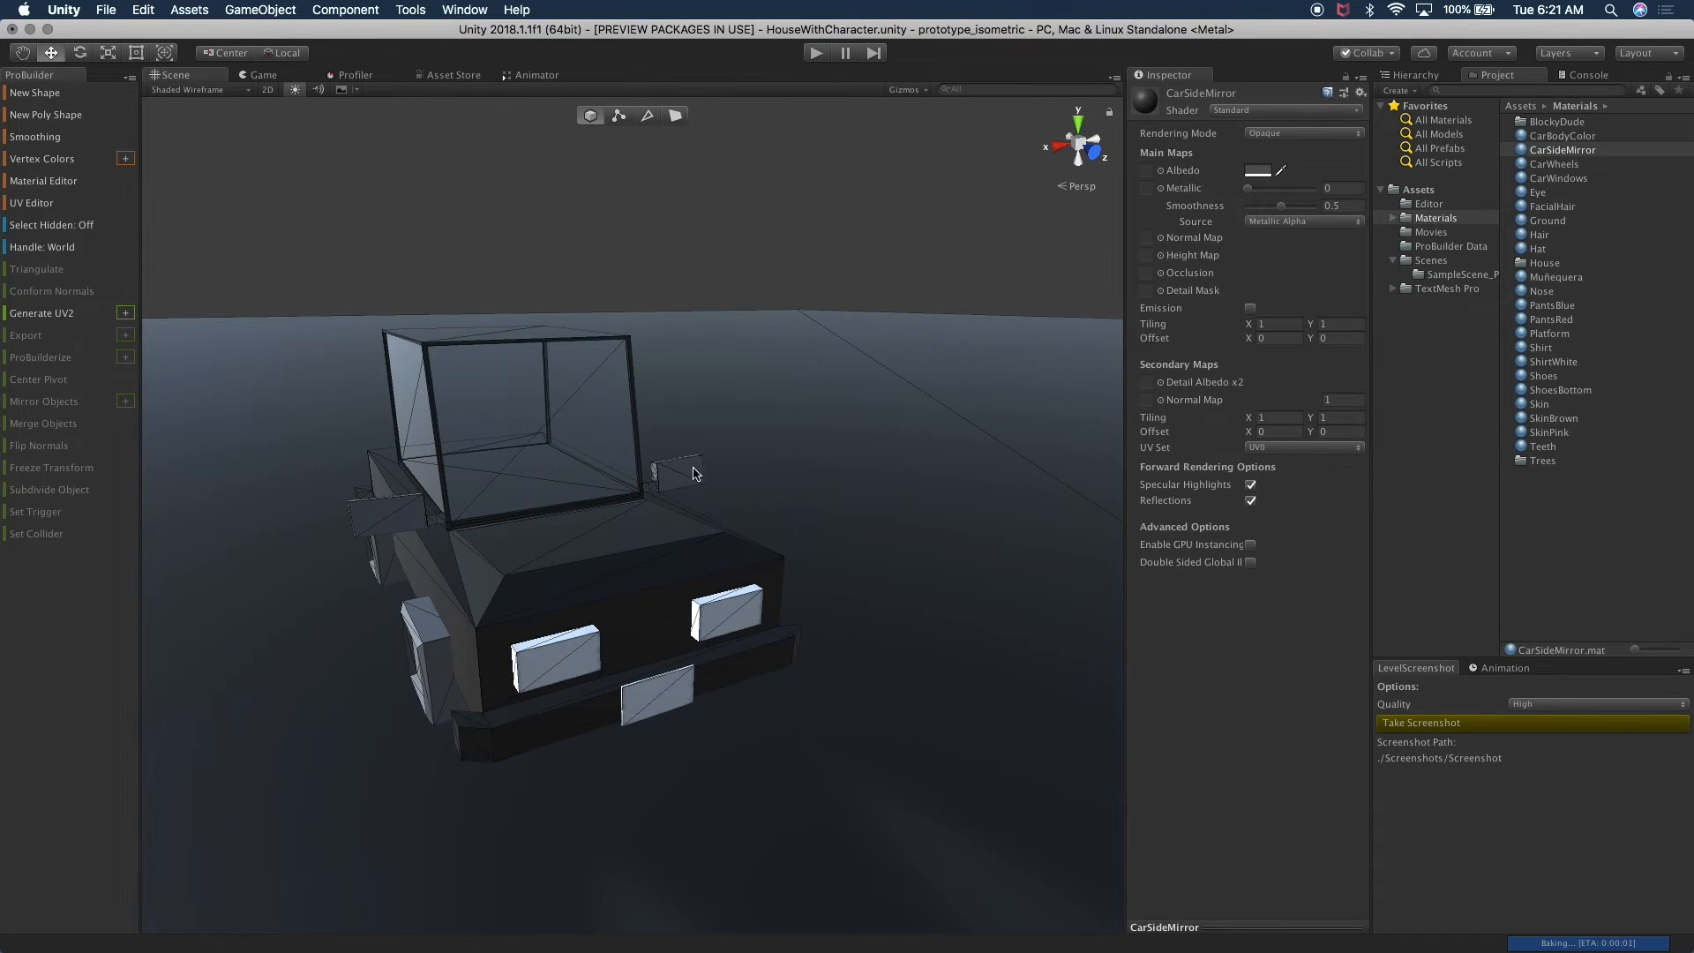
- Duplicate the CarWheels material and rename the copy as CarHeadLights for the two front headlights
{"action": "left_click", "coordinate": [585, 664]}
{"action": "left_click", "coordinate": [754, 628], "text": "shift"}
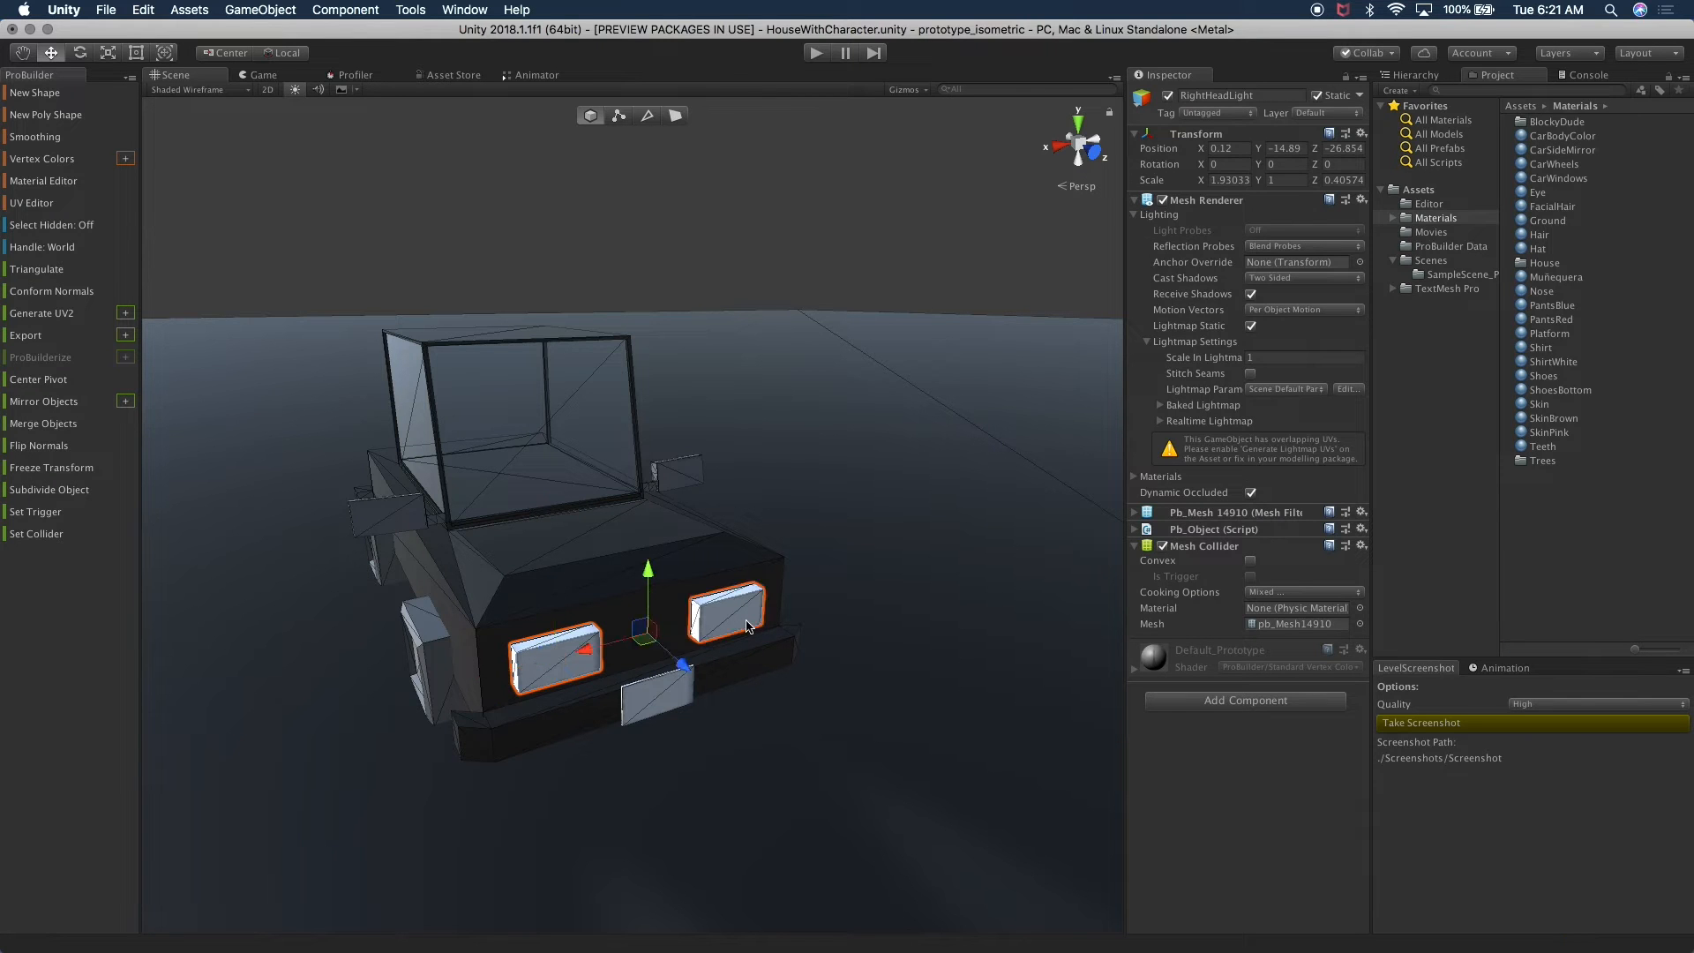
{"action": "left_click_drag", "start_coordinate": [379, 622], "coordinate": [592, 596], "text": "alt"}
{"action": "left_click", "coordinate": [1567, 166]}
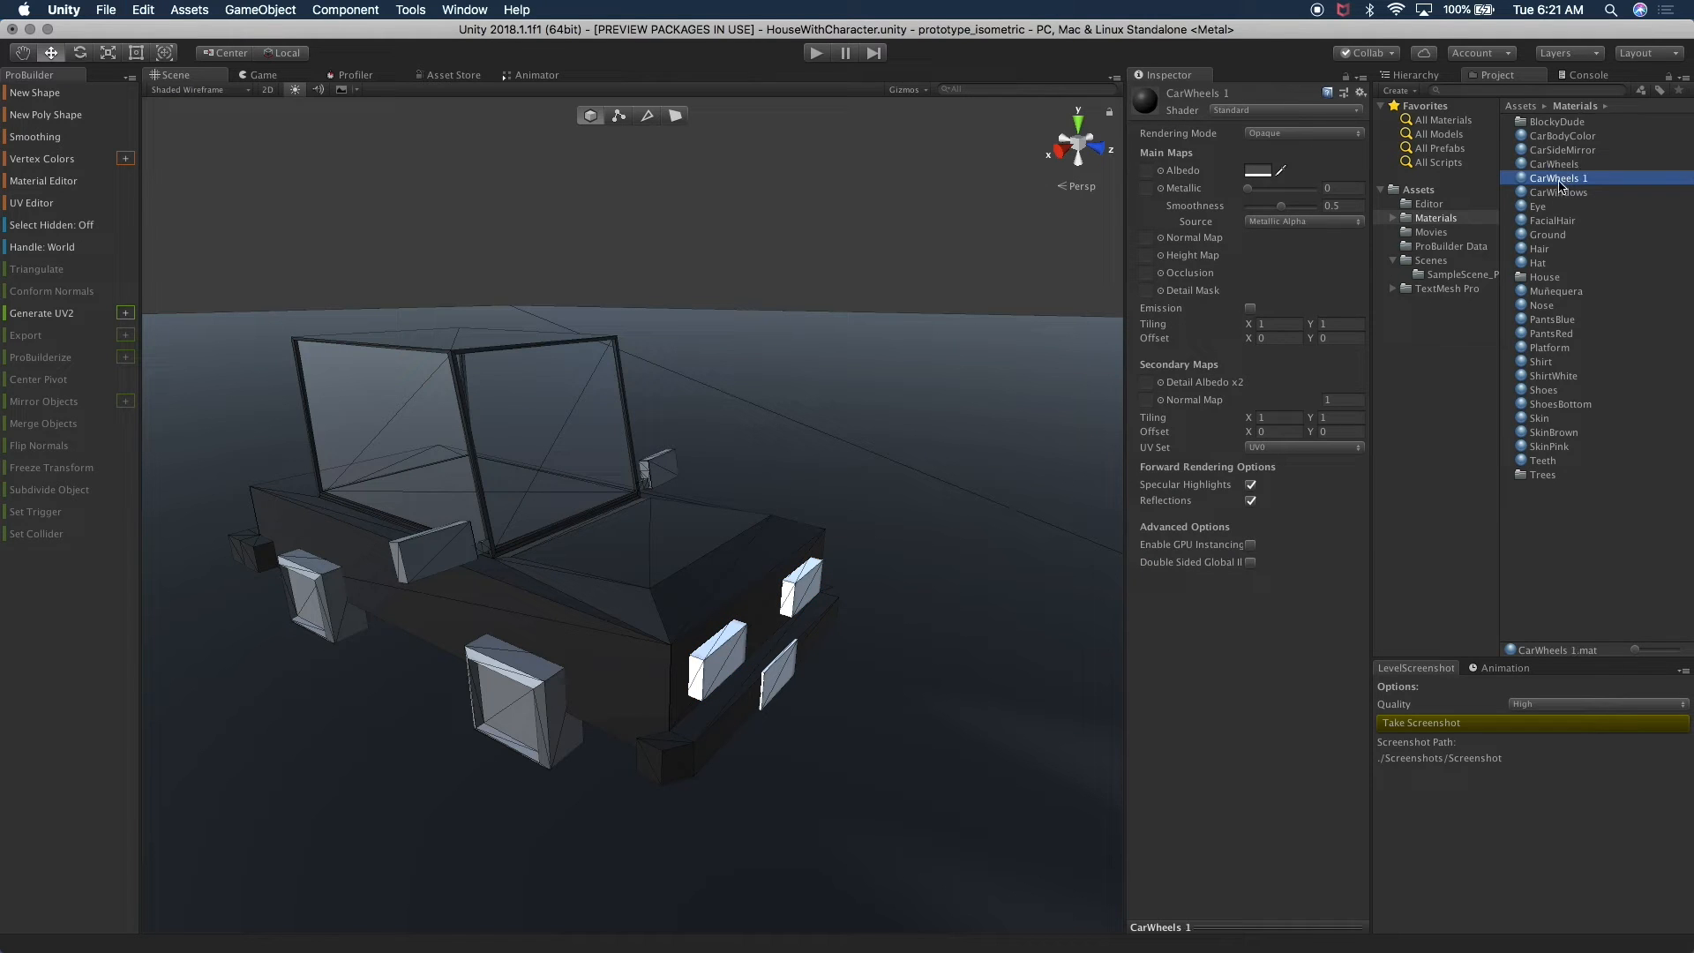
{"action": "key", "text": "Return"}
{"action": "type", "text": "CarHeadLights"}
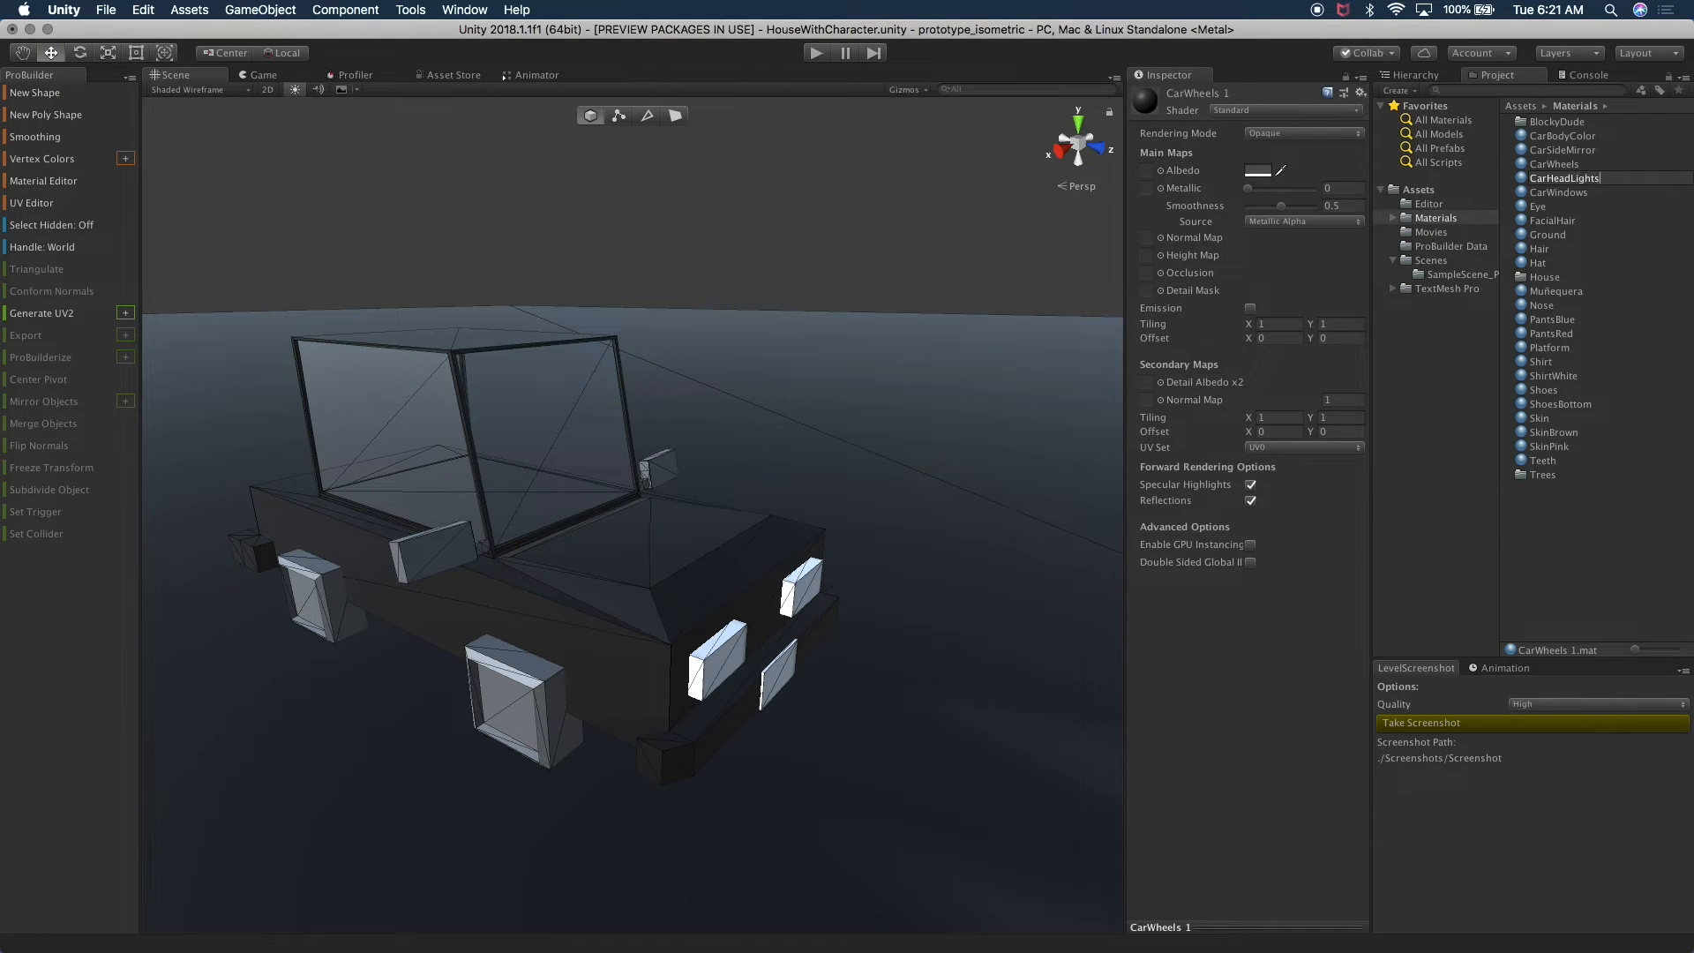
{"action": "key", "text": "Return"}
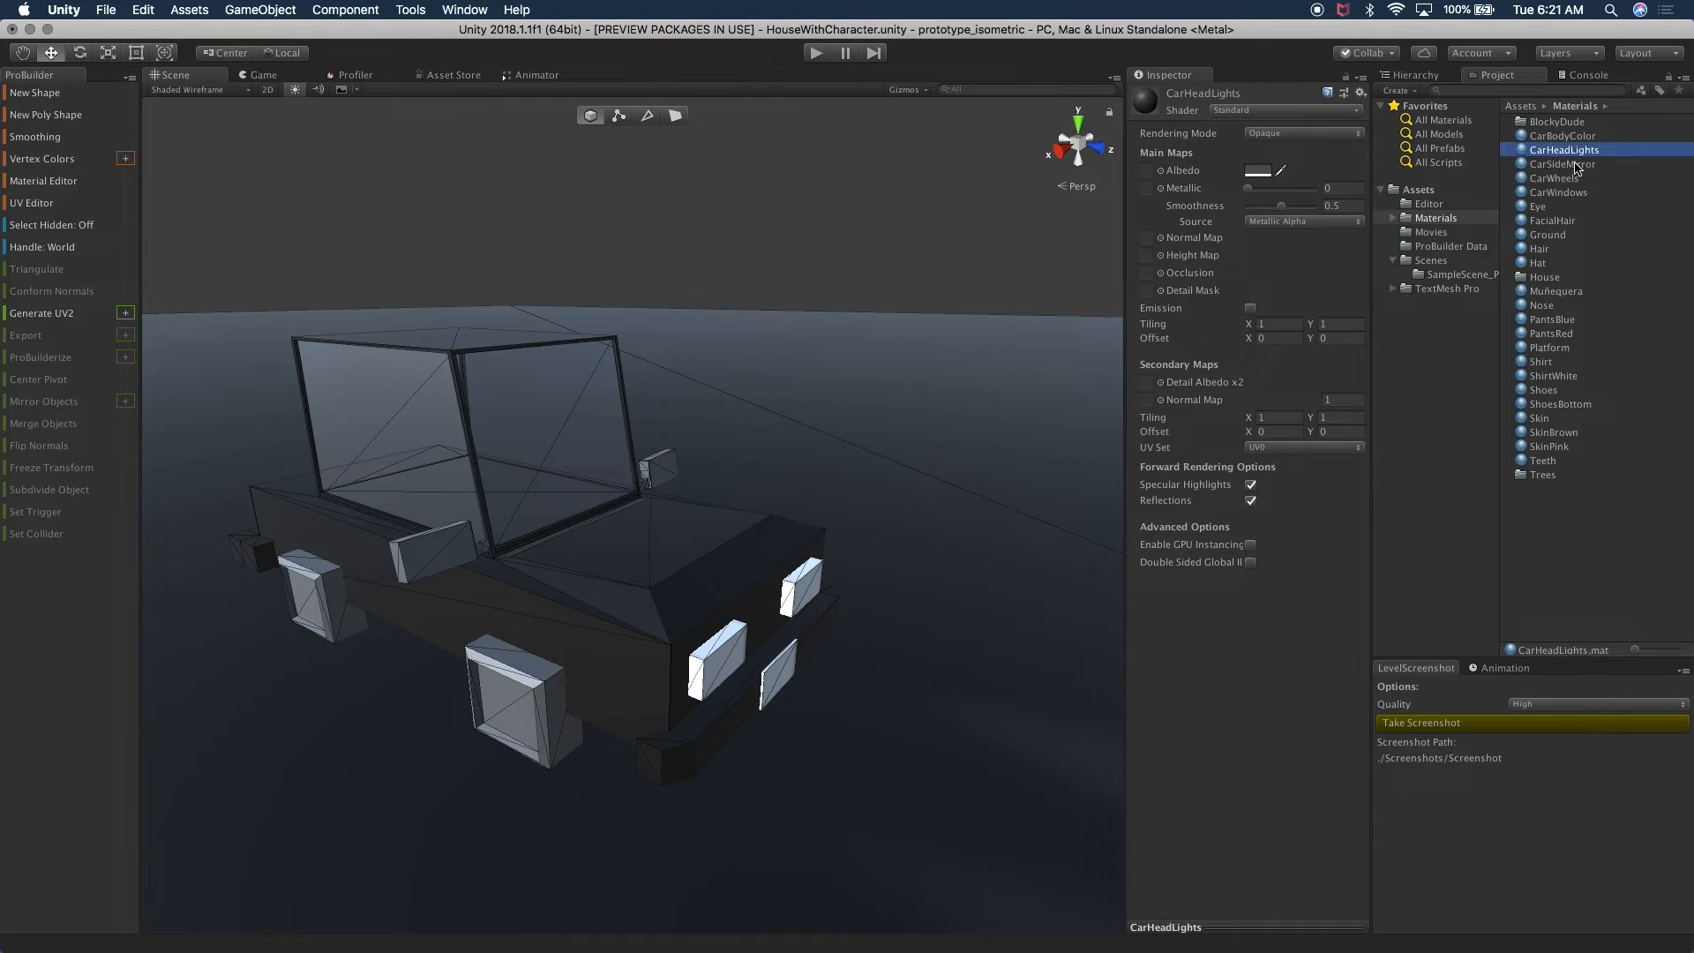
- Apply the CarHeadLights material to both front headlights
{"action": "left_click_drag", "start_coordinate": [1577, 154], "coordinate": [707, 692]}
{"action": "left_click_drag", "start_coordinate": [1544, 152], "coordinate": [767, 526]}
{"action": "left_click_drag", "start_coordinate": [703, 578], "coordinate": [474, 765], "text": "alt"}
{"action": "left_click_drag", "start_coordinate": [871, 594], "coordinate": [573, 610], "text": "alt"}
{"action": "left_click_drag", "start_coordinate": [821, 567], "coordinate": [612, 576], "text": "alt"}
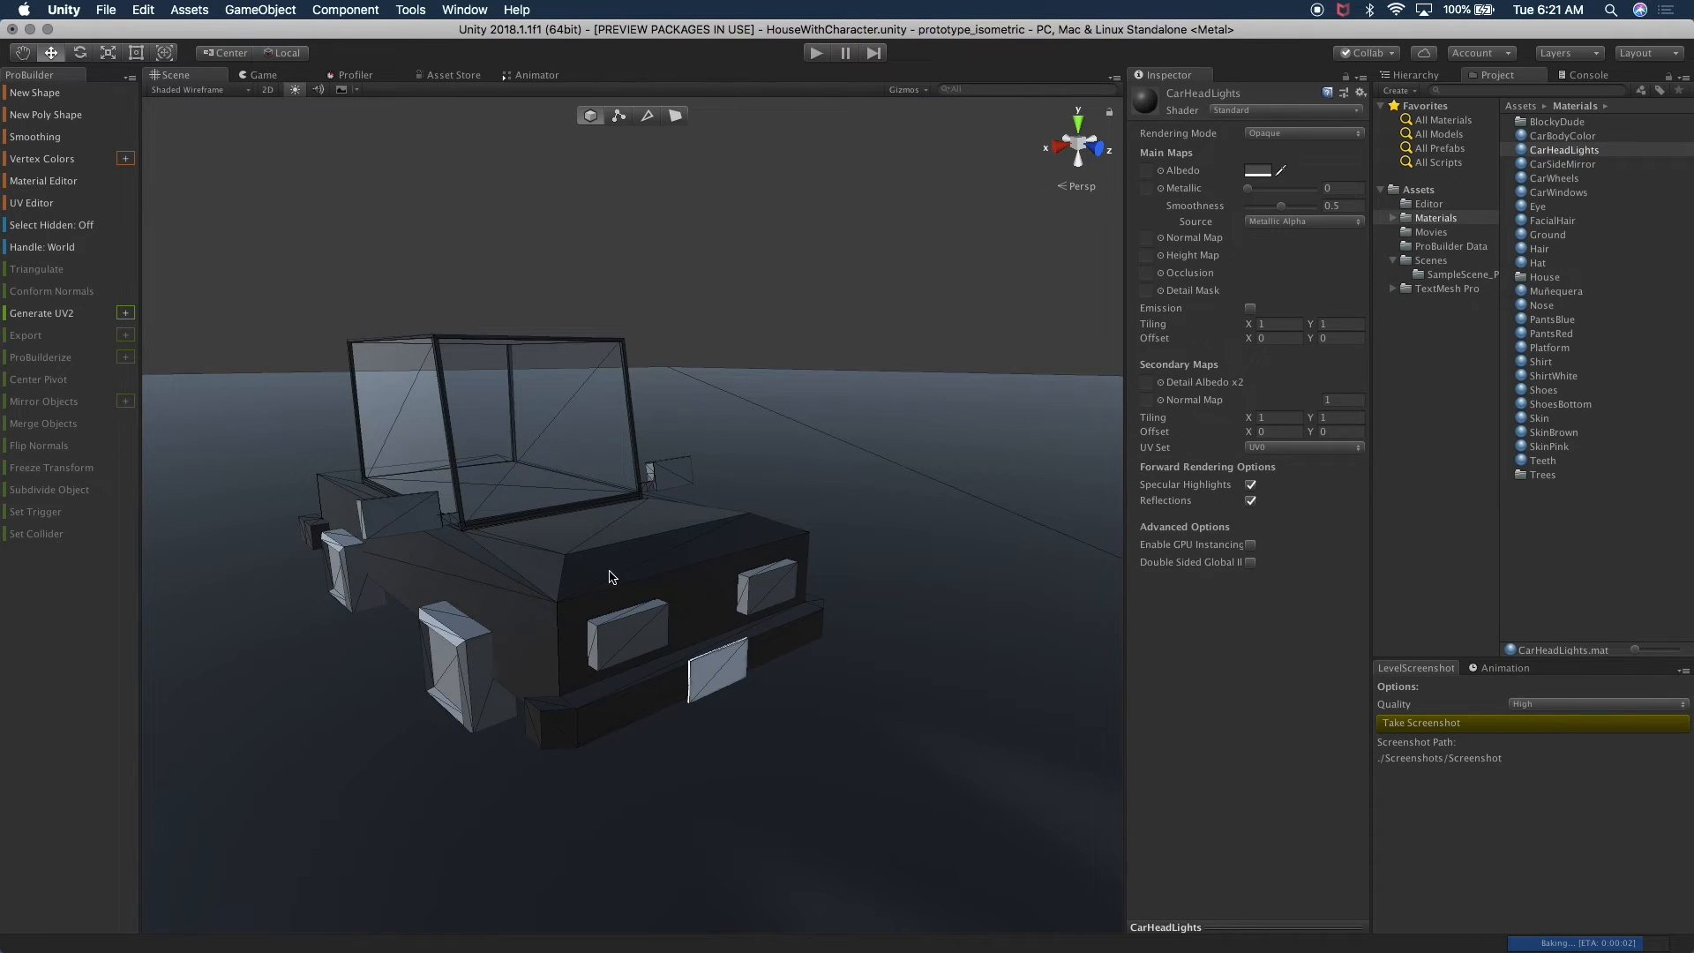
- Duplicate the two front headlights and move the copies along the Z axis to the back of the car
{"action": "left_click", "coordinate": [620, 634]}
{"action": "left_click", "coordinate": [770, 581], "text": "shift"}
{"action": "left_click_drag", "start_coordinate": [484, 630], "coordinate": [693, 684], "text": "alt"}
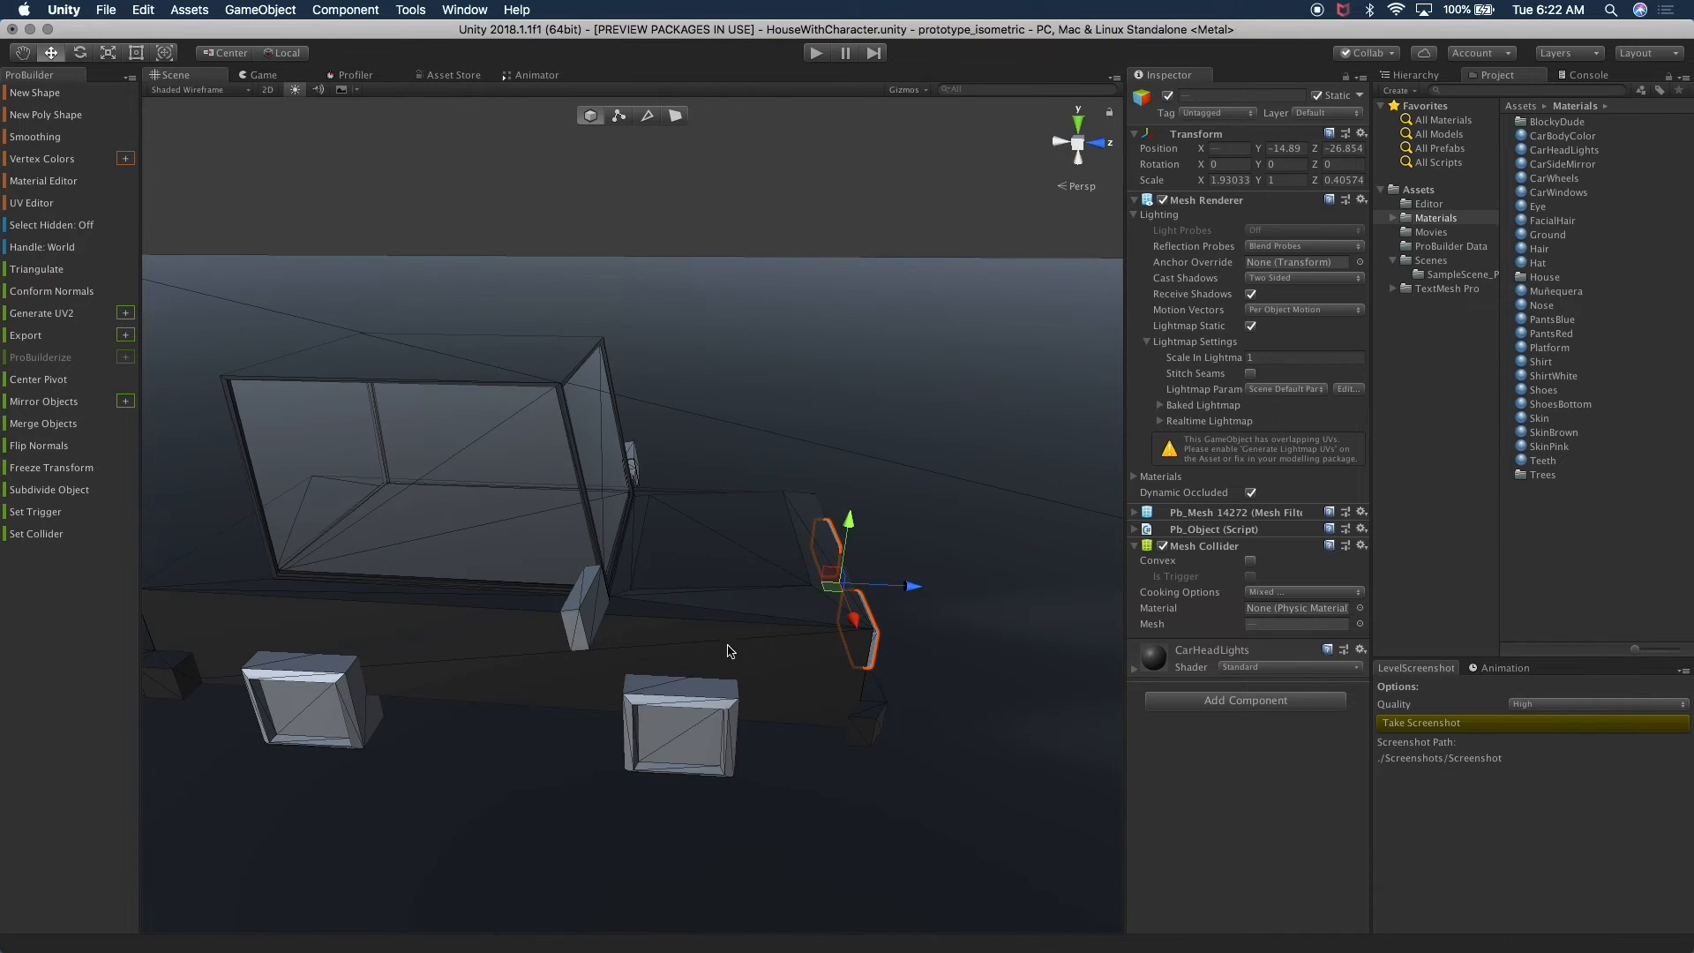
{"action": "key", "text": "super+d"}
{"action": "left_click_drag", "start_coordinate": [913, 586], "coordinate": [243, 642]}
{"action": "middle_click_drag", "start_coordinate": [323, 653], "coordinate": [450, 654]}
{"action": "left_click_drag", "start_coordinate": [441, 656], "coordinate": [650, 623], "text": "alt"}
{"action": "left_click_drag", "start_coordinate": [534, 573], "coordinate": [484, 568]}
{"action": "left_click", "coordinate": [476, 651]}
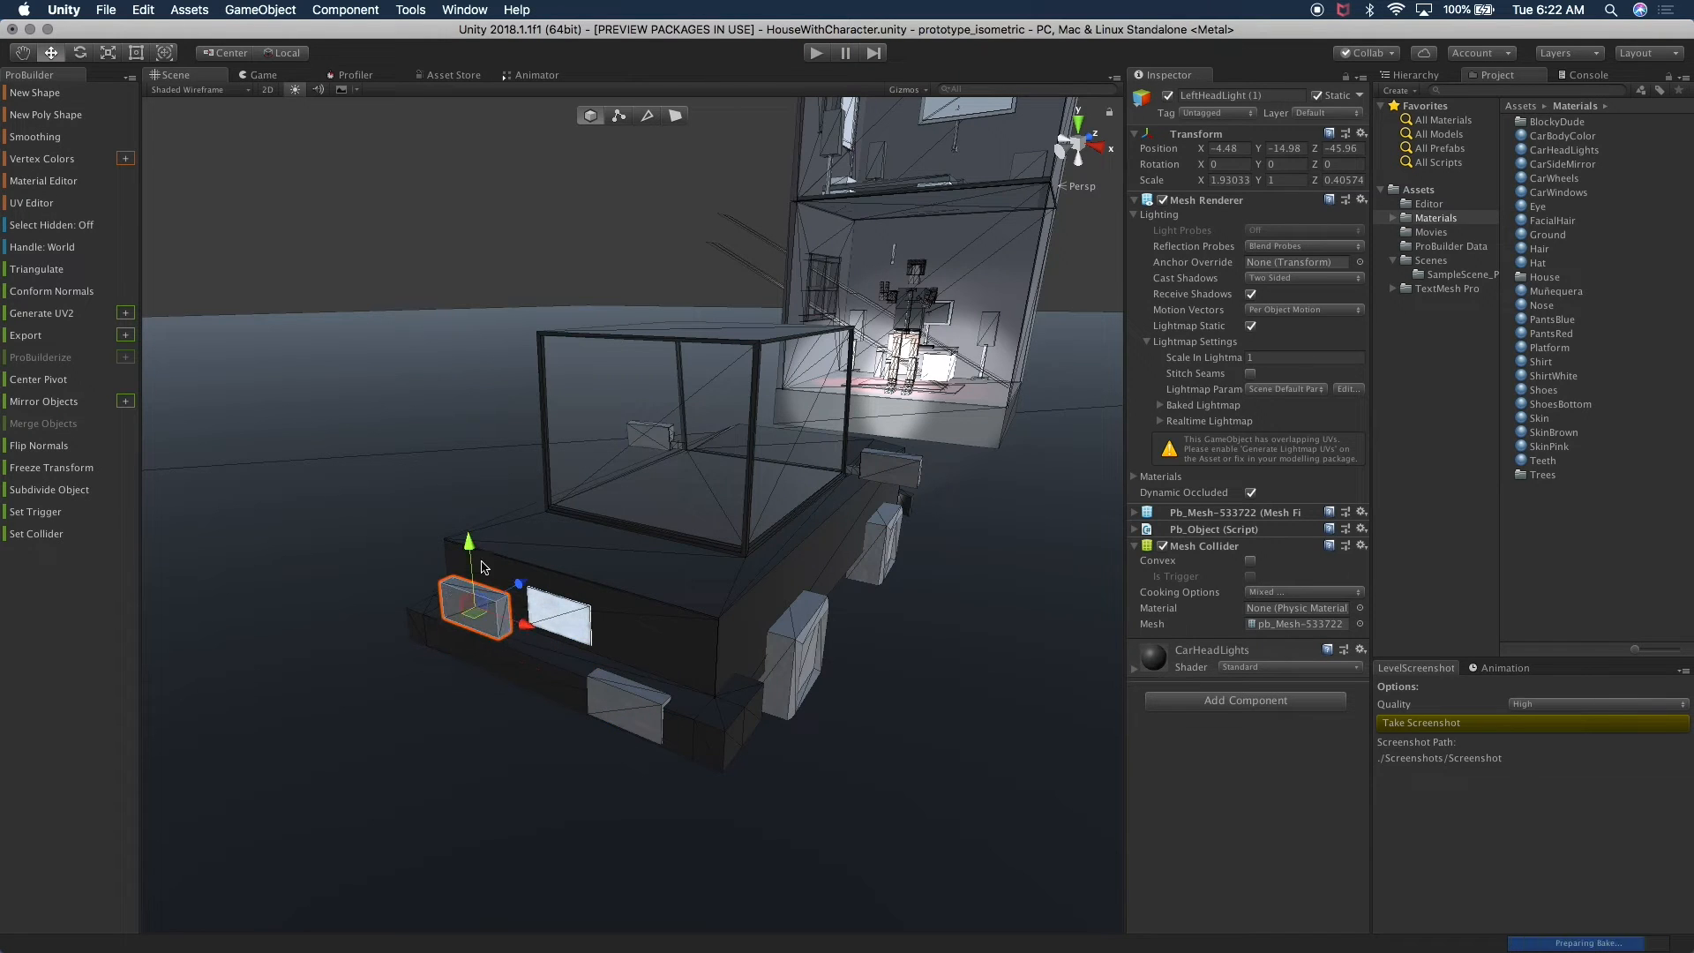
{"action": "key", "text": "super+z"}
{"action": "key", "text": "super+z"}
- Scale the two rear lights down uniformly to about 1.62 × 0.84 × 0.34
{"action": "key", "text": "r"}
{"action": "left_click_drag", "start_coordinate": [553, 679], "coordinate": [604, 708]}
{"action": "scroll", "coordinate": [521, 702], "scroll_direction": "up", "scroll_amount": 2}
- Move both rear lights together sideways and slightly upward on the car's back face
{"action": "left_click", "coordinate": [532, 674]}
{"action": "key", "text": "w"}
{"action": "left_click", "coordinate": [702, 704], "text": "shift"}
{"action": "left_click_drag", "start_coordinate": [706, 703], "coordinate": [773, 595], "text": "alt"}
{"action": "left_click_drag", "start_coordinate": [680, 545], "coordinate": [781, 528]}
{"action": "left_click_drag", "start_coordinate": [716, 478], "coordinate": [716, 460]}
- Move each rear light individually outward, away from the white plate between them
{"action": "left_click", "coordinate": [644, 537]}
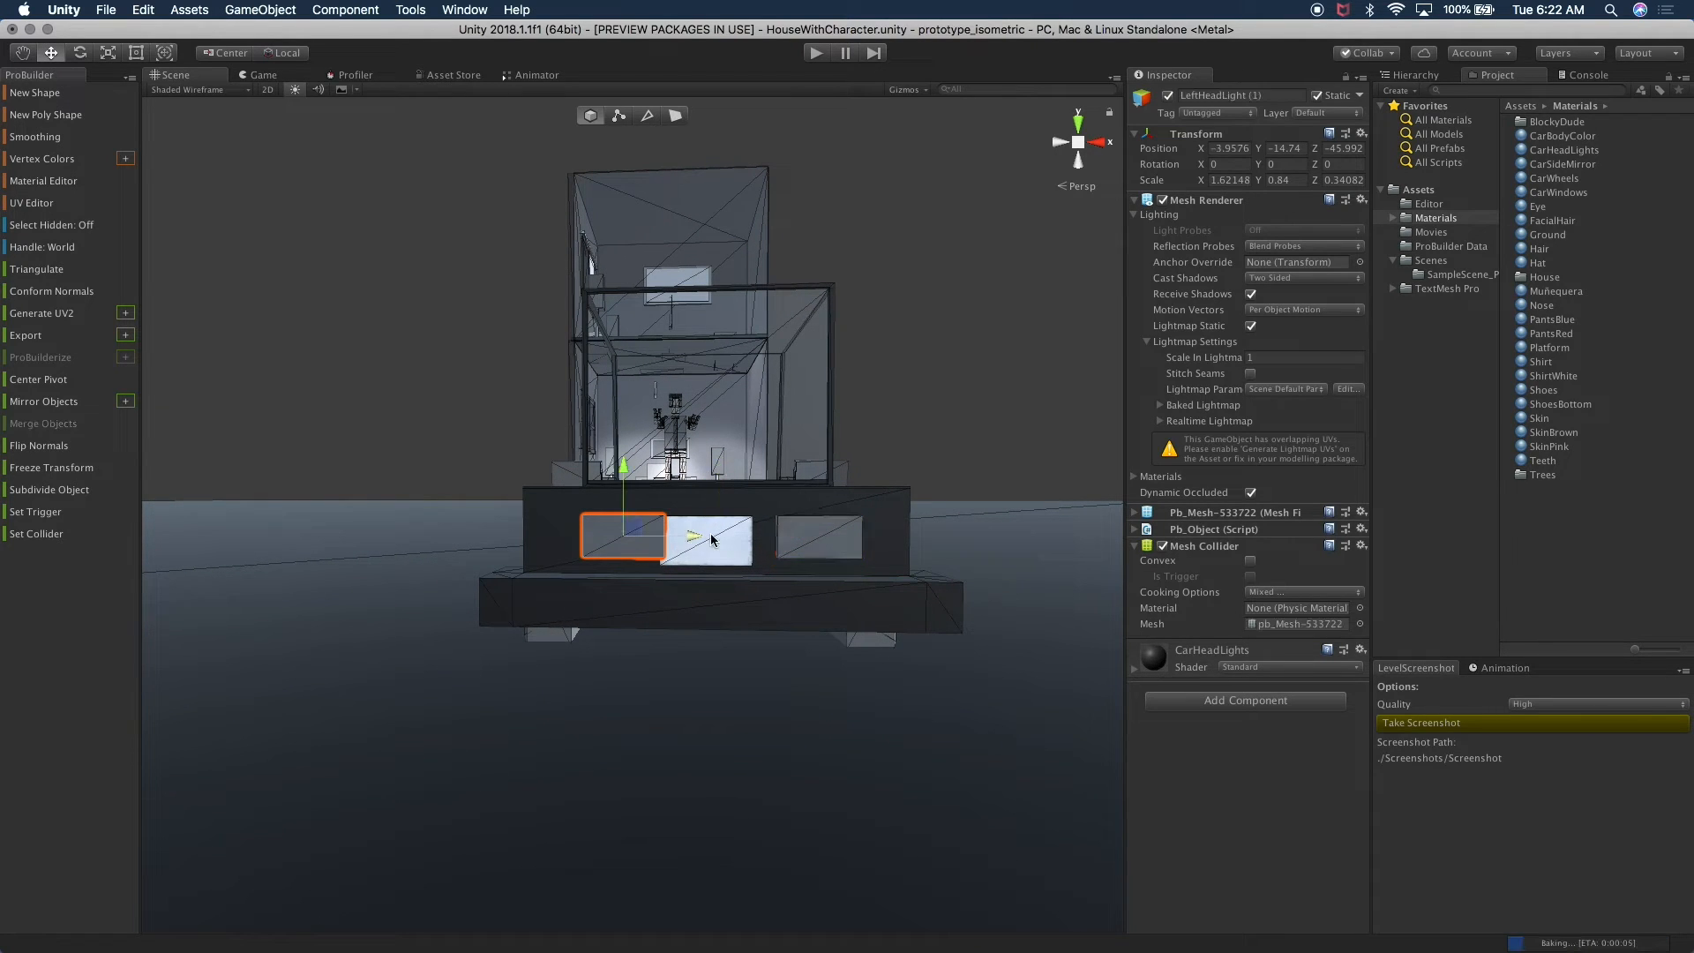
{"action": "left_click_drag", "start_coordinate": [713, 539], "coordinate": [682, 539]}
{"action": "left_click", "coordinate": [817, 540]}
{"action": "left_click_drag", "start_coordinate": [894, 536], "coordinate": [906, 536]}
{"action": "left_click", "coordinate": [989, 380]}
- In the orthographic back view, shift the white rear plate slightly right and move the right rear light to X 0.39
{"action": "left_click", "coordinate": [1084, 142]}
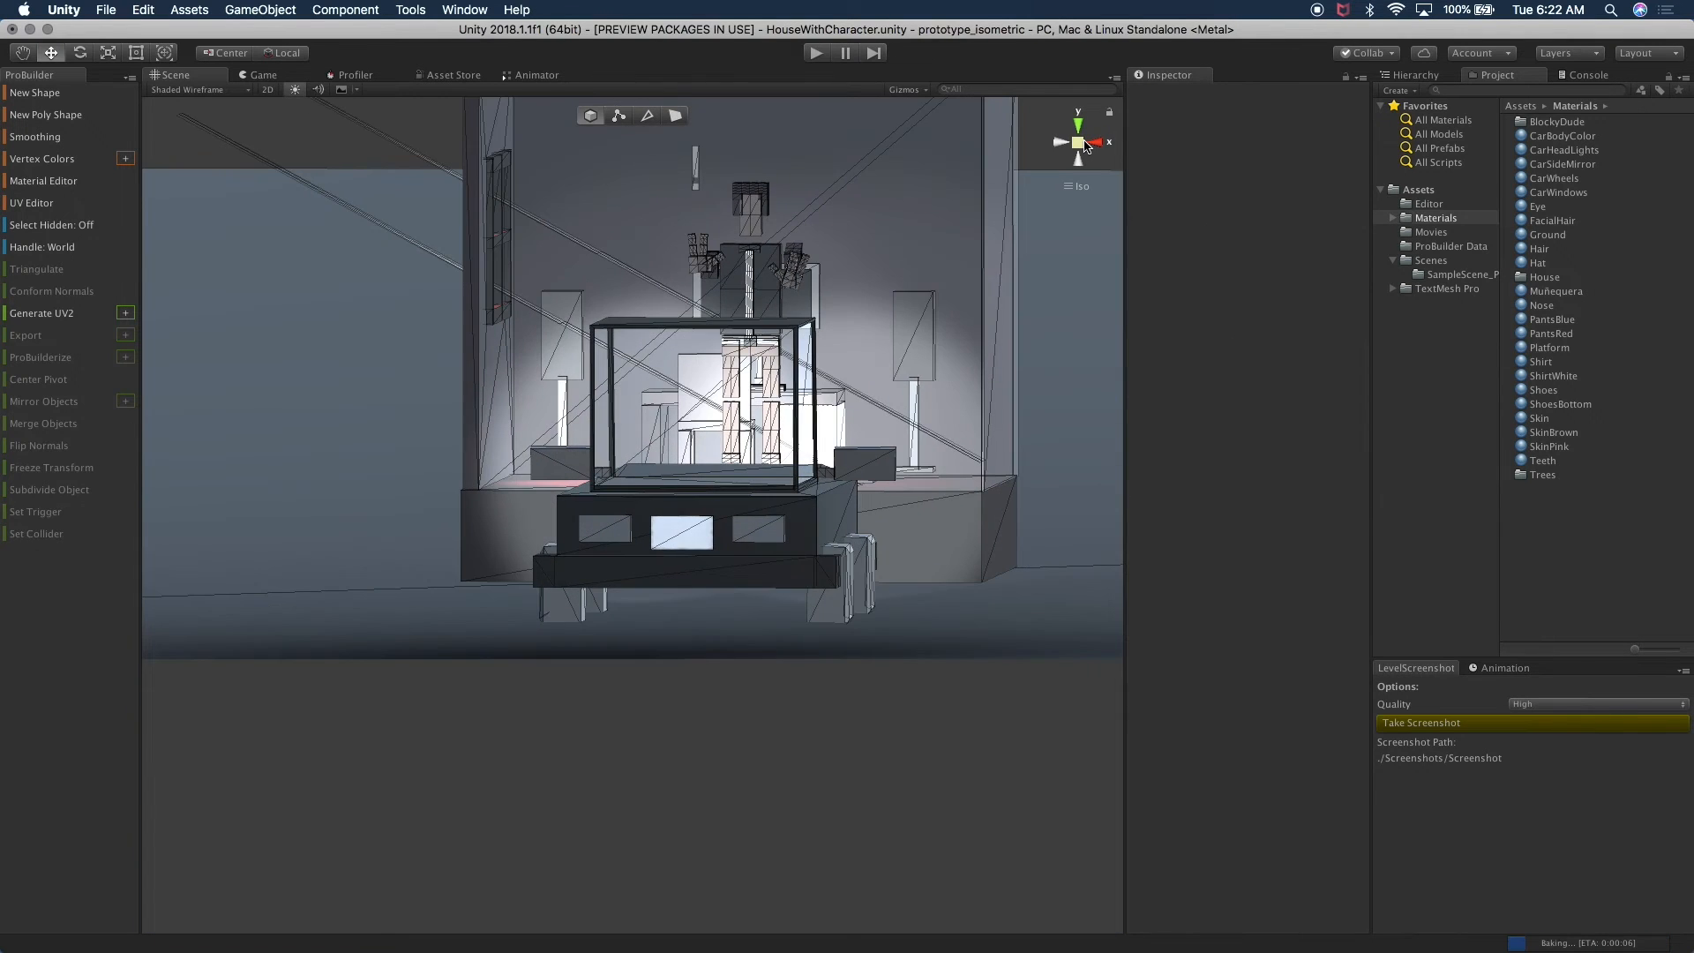
{"action": "left_click_drag", "start_coordinate": [803, 504], "coordinate": [822, 502], "text": "alt"}
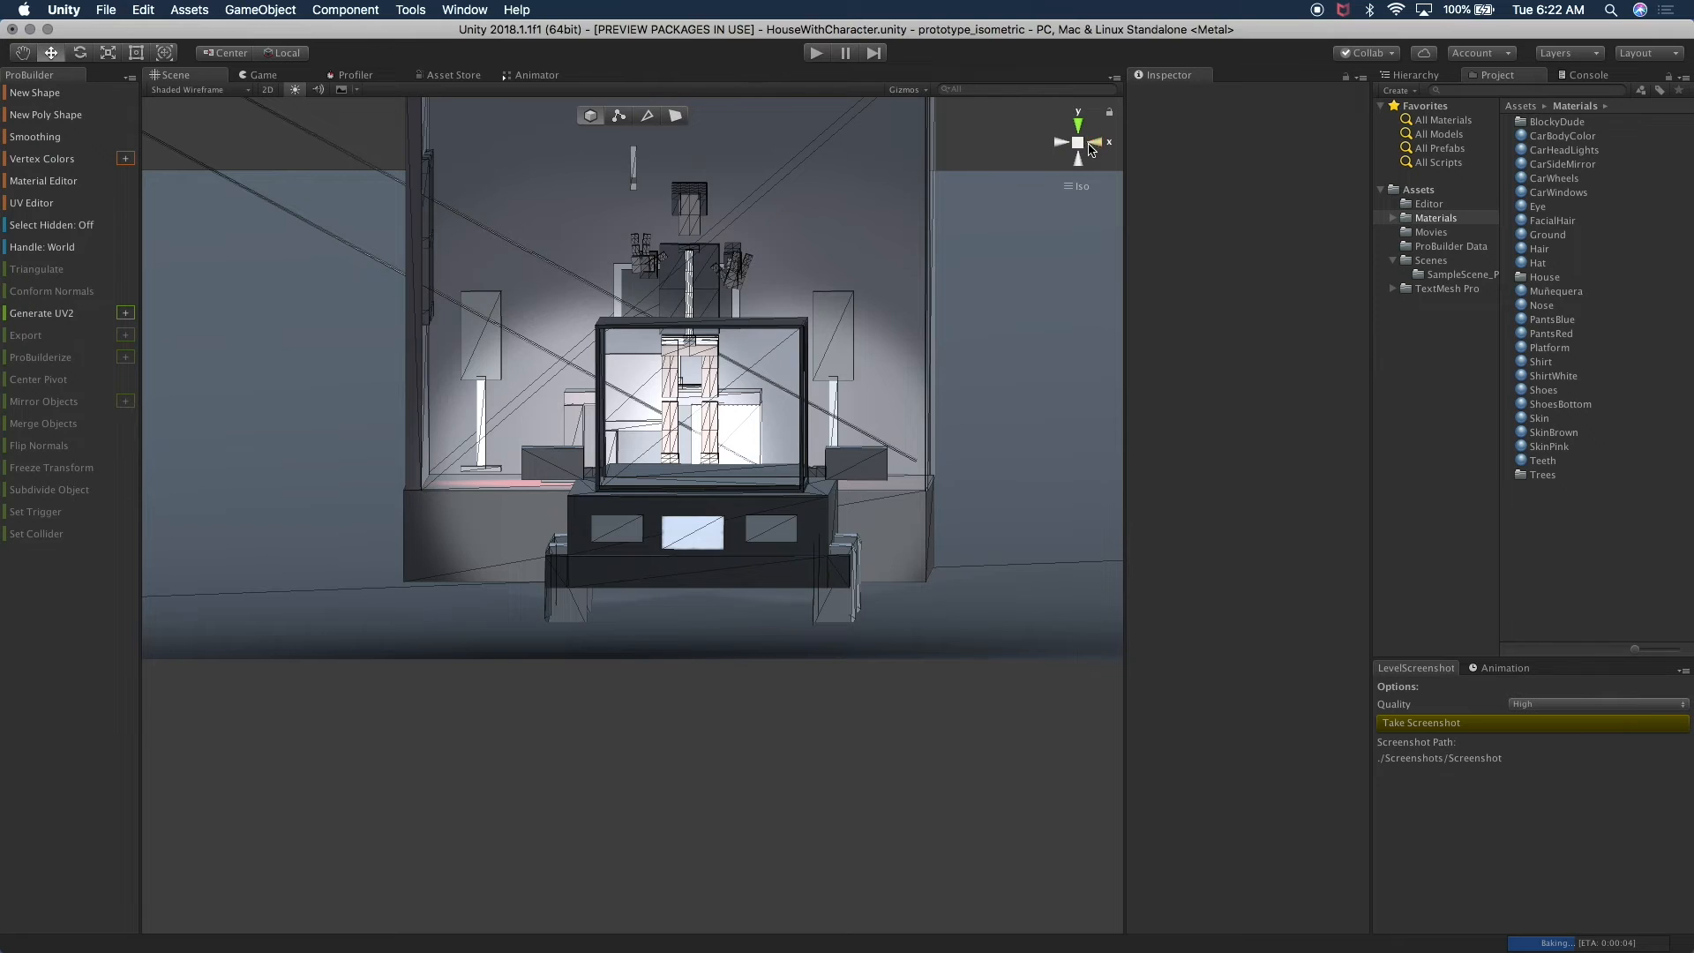
{"action": "left_click", "coordinate": [1094, 142]}
{"action": "left_click", "coordinate": [1094, 142]}
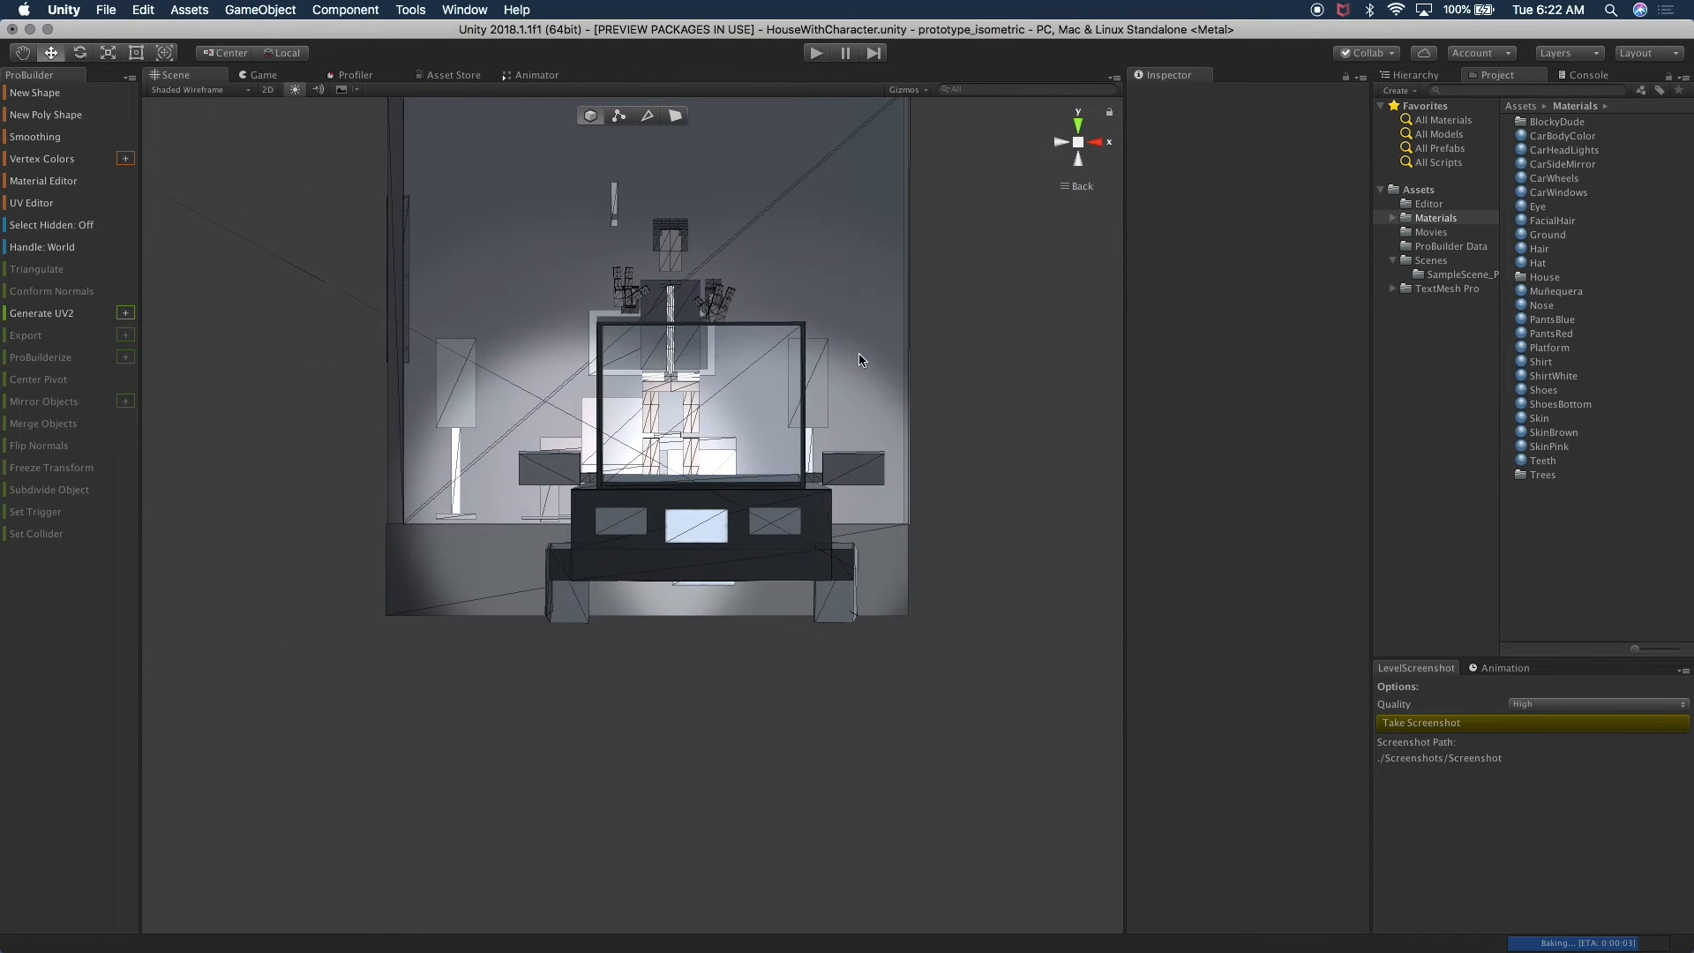
{"action": "left_click", "coordinate": [642, 532]}
{"action": "left_click", "coordinate": [788, 528], "text": "shift"}
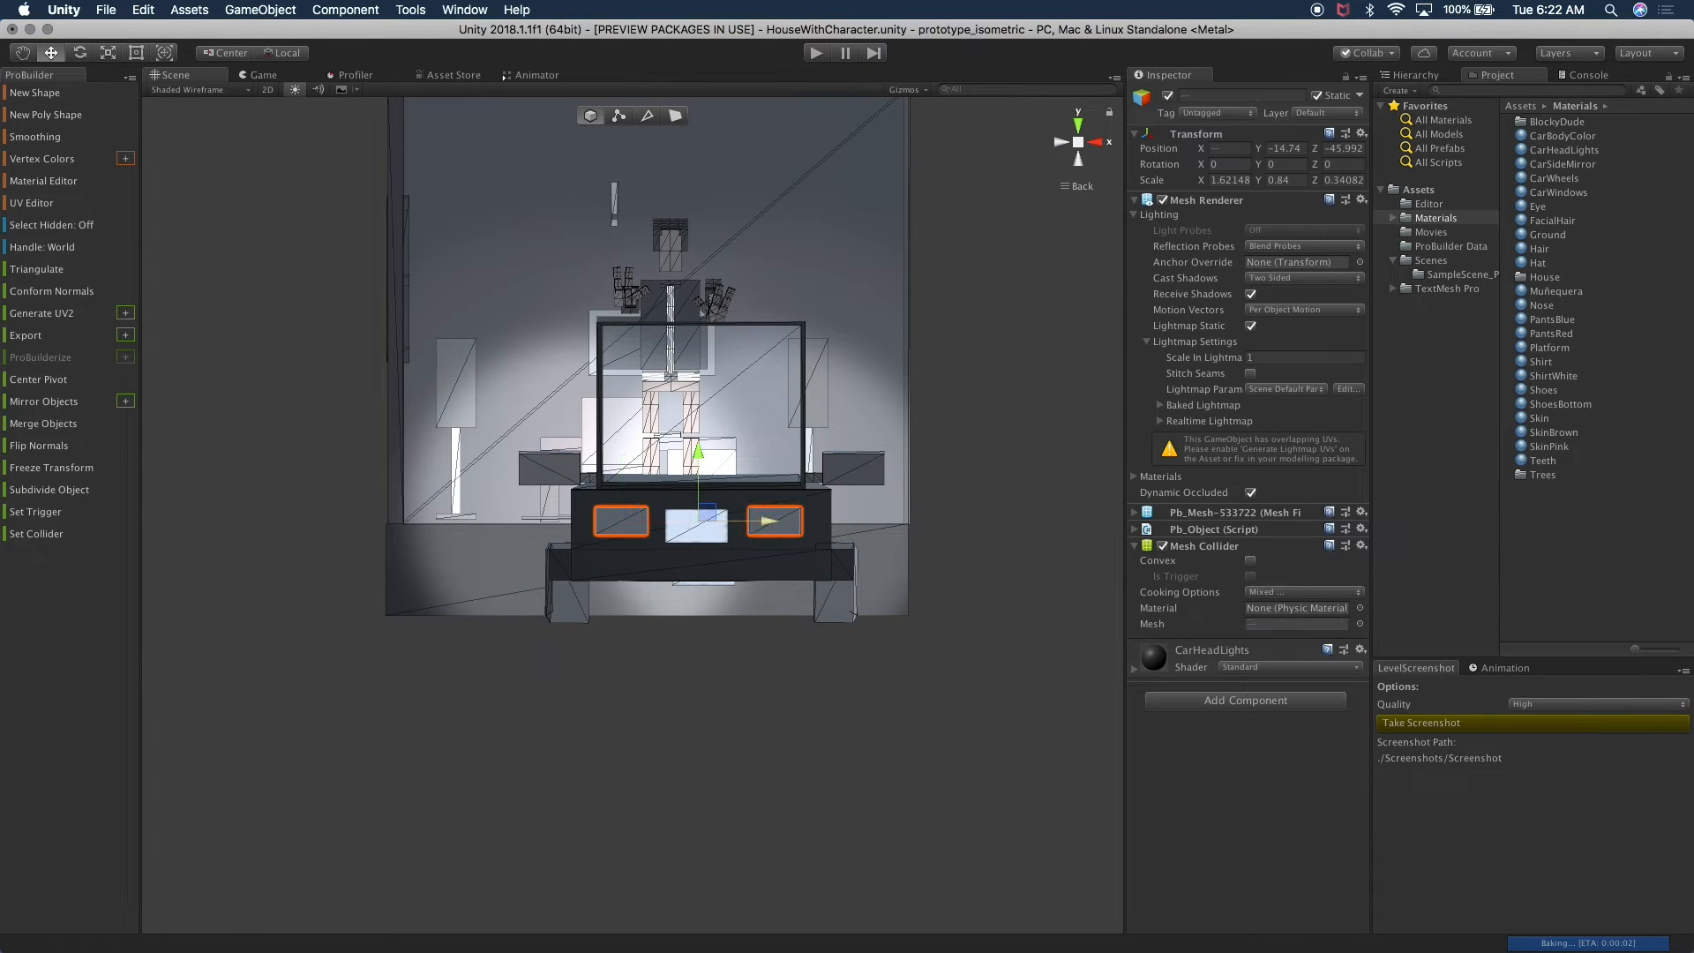
{"action": "left_click", "coordinate": [694, 587]}
{"action": "left_click", "coordinate": [699, 527]}
{"action": "left_click_drag", "start_coordinate": [765, 530], "coordinate": [769, 528]}
{"action": "left_click", "coordinate": [800, 524]}
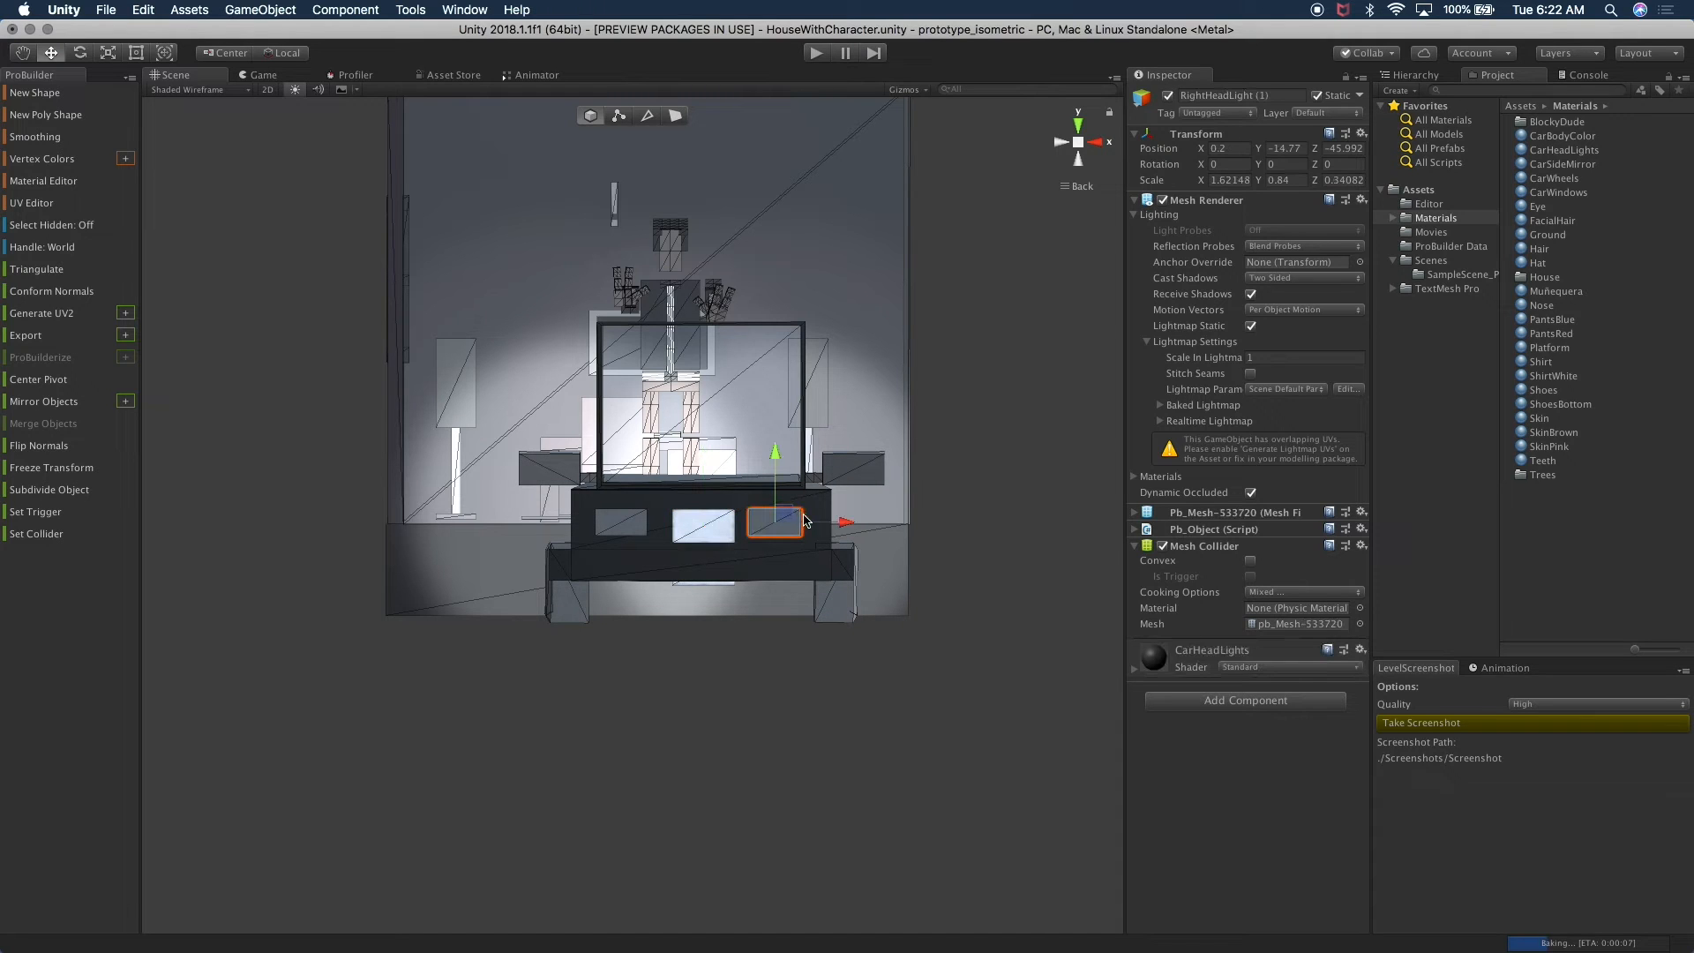
{"action": "left_click_drag", "start_coordinate": [842, 523], "coordinate": [852, 522]}
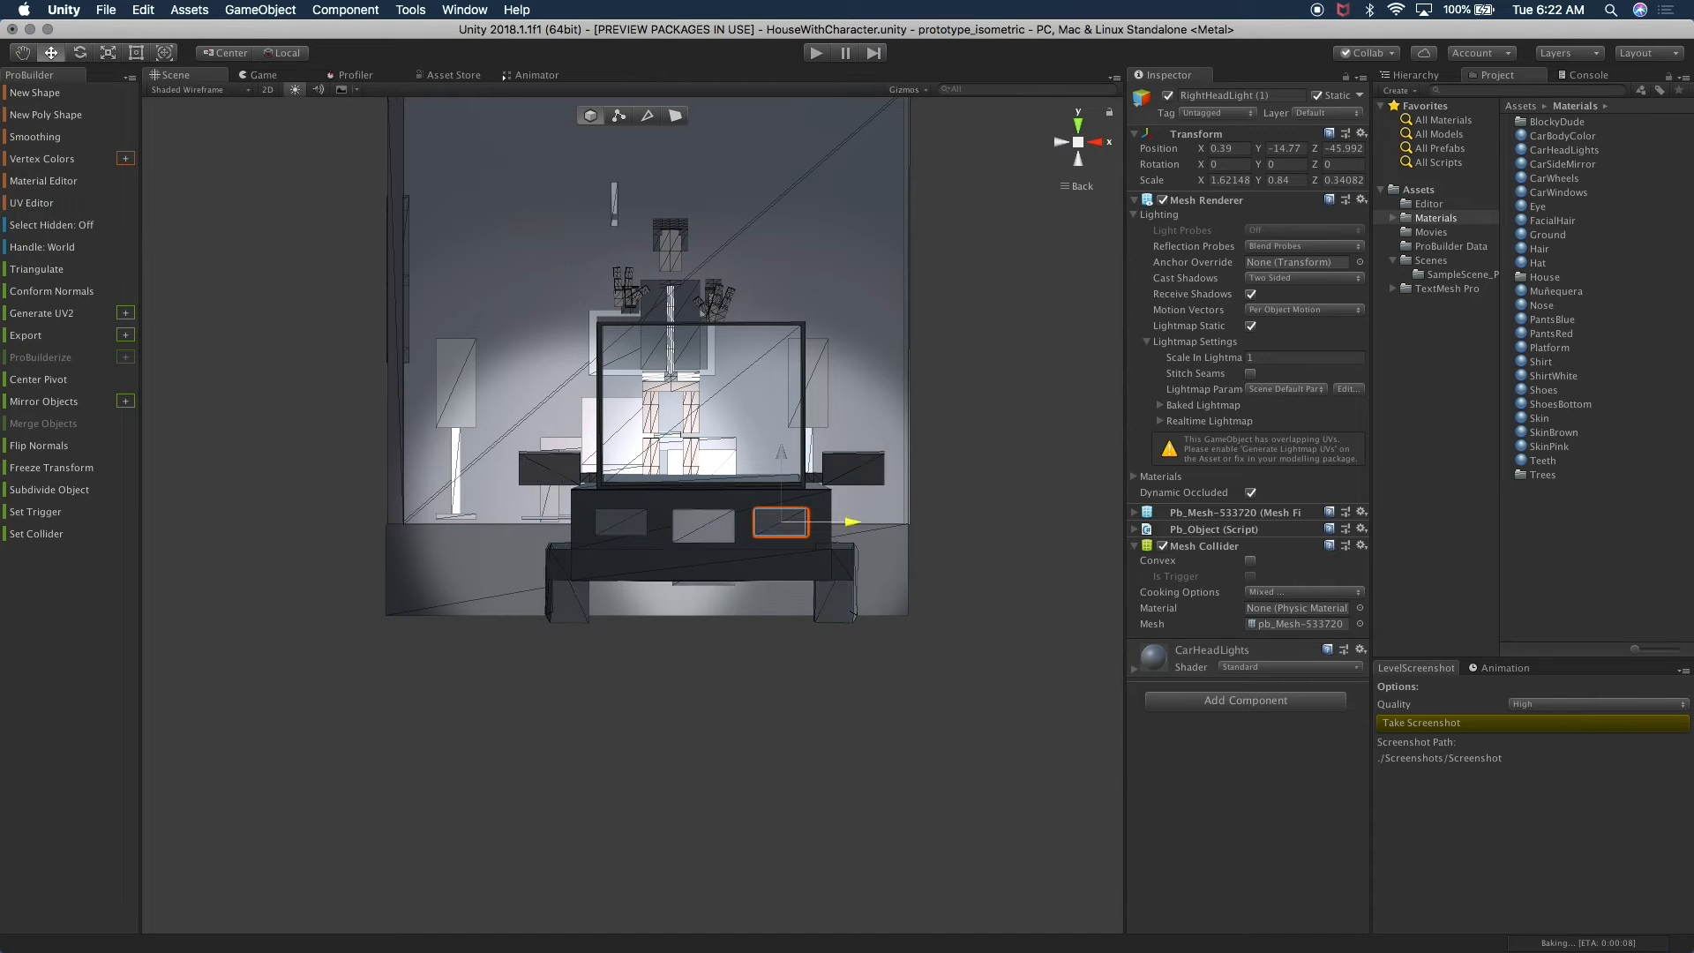
- Using the top view, move both rear lights forward against the car body to Z -45.3
{"action": "left_click_drag", "start_coordinate": [923, 361], "coordinate": [591, 526], "text": "alt"}
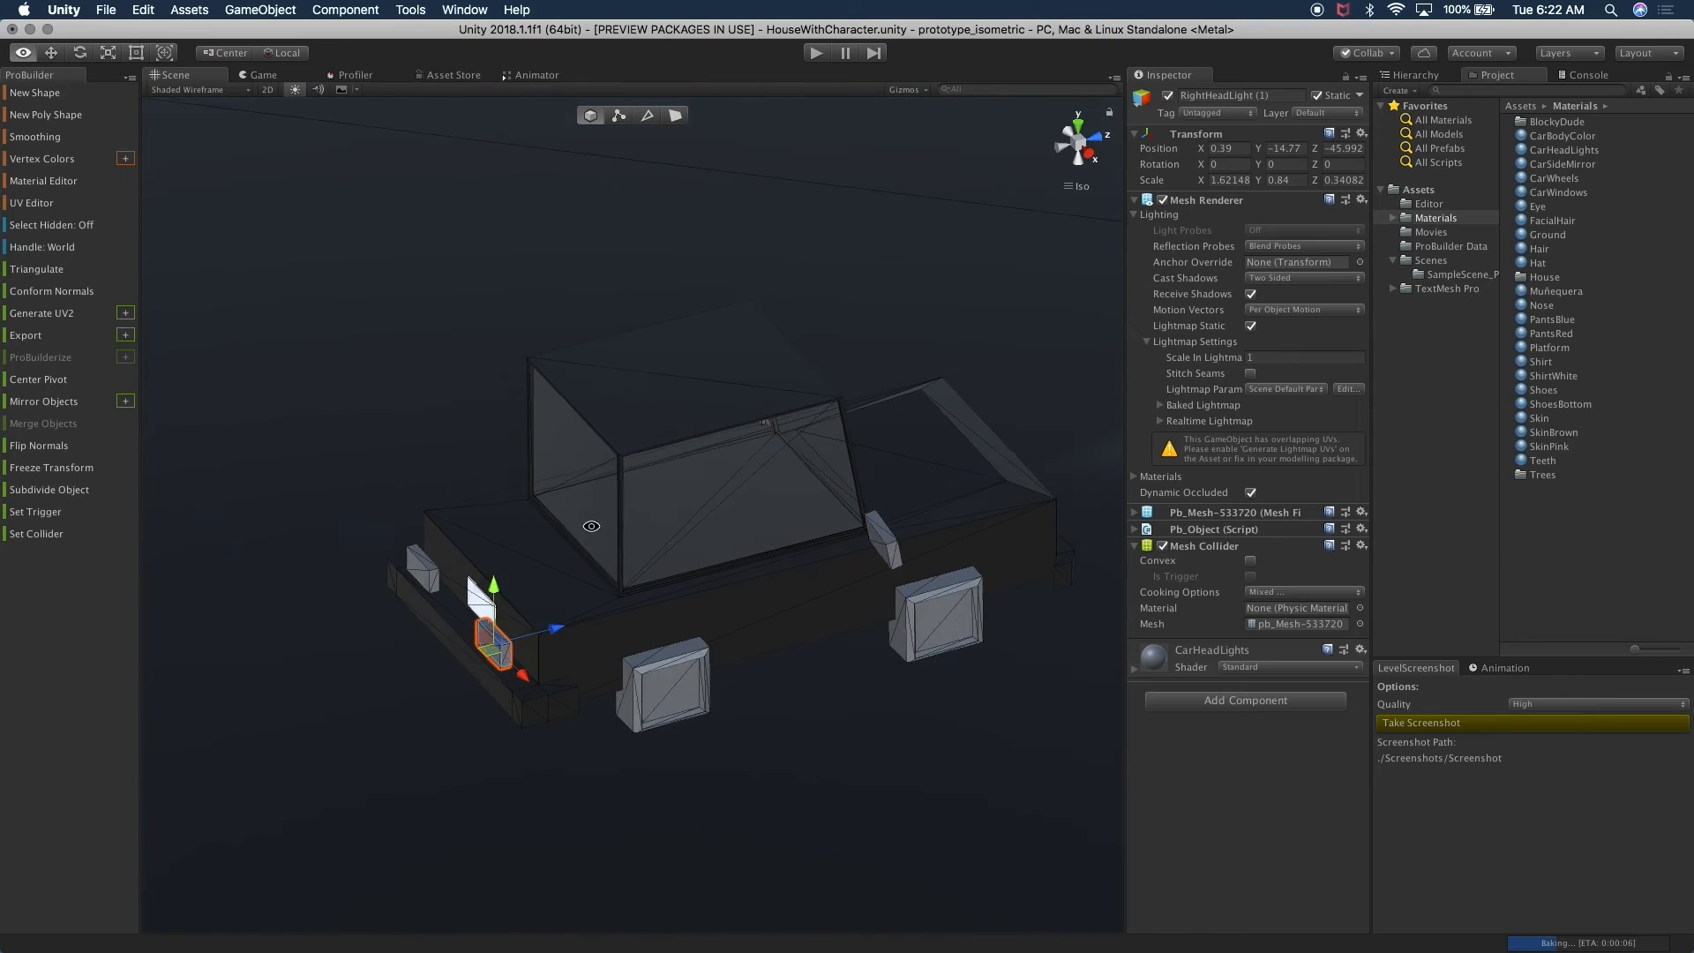
{"action": "left_click", "coordinate": [422, 569], "text": "shift"}
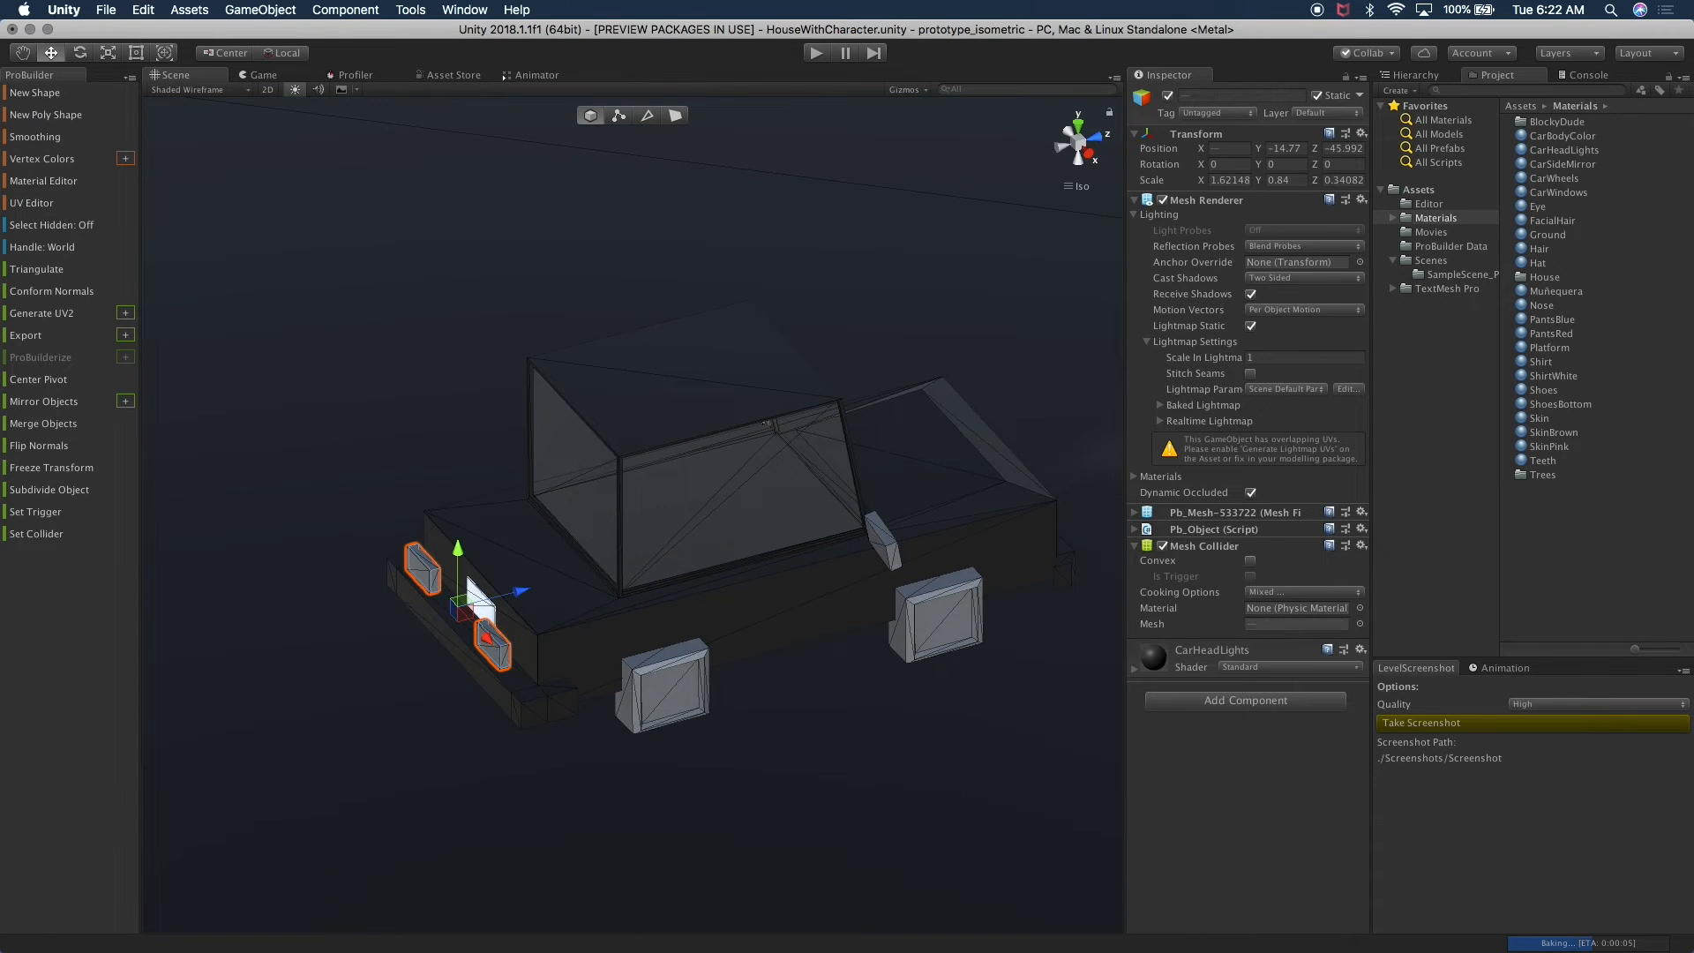
{"action": "left_click", "coordinate": [1075, 137]}
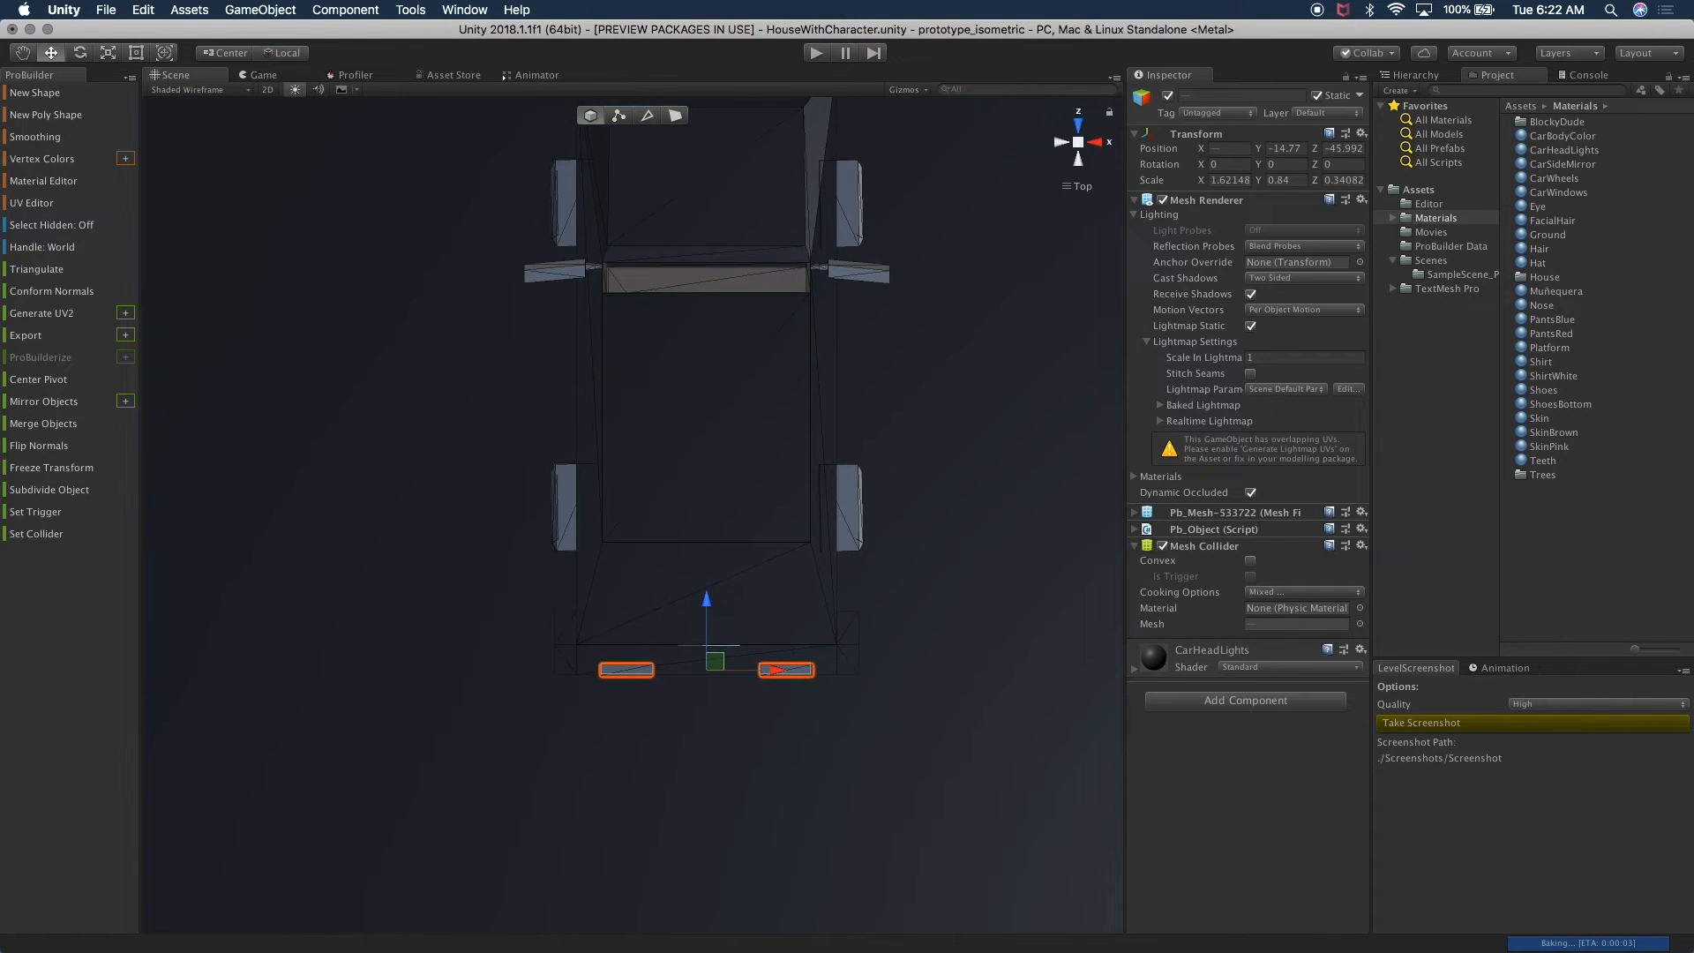
{"action": "mouse_move", "coordinate": [704, 601]}
{"action": "left_mouse_down"}
{"action": "mouse_move", "coordinate": [702, 615]}
{"action": "mouse_move", "coordinate": [714, 590]}
{"action": "left_mouse_up"}
{"action": "left_click_drag", "start_coordinate": [681, 737], "coordinate": [372, 522], "text": "alt"}
{"action": "left_click_drag", "start_coordinate": [399, 585], "coordinate": [256, 564], "text": "alt"}
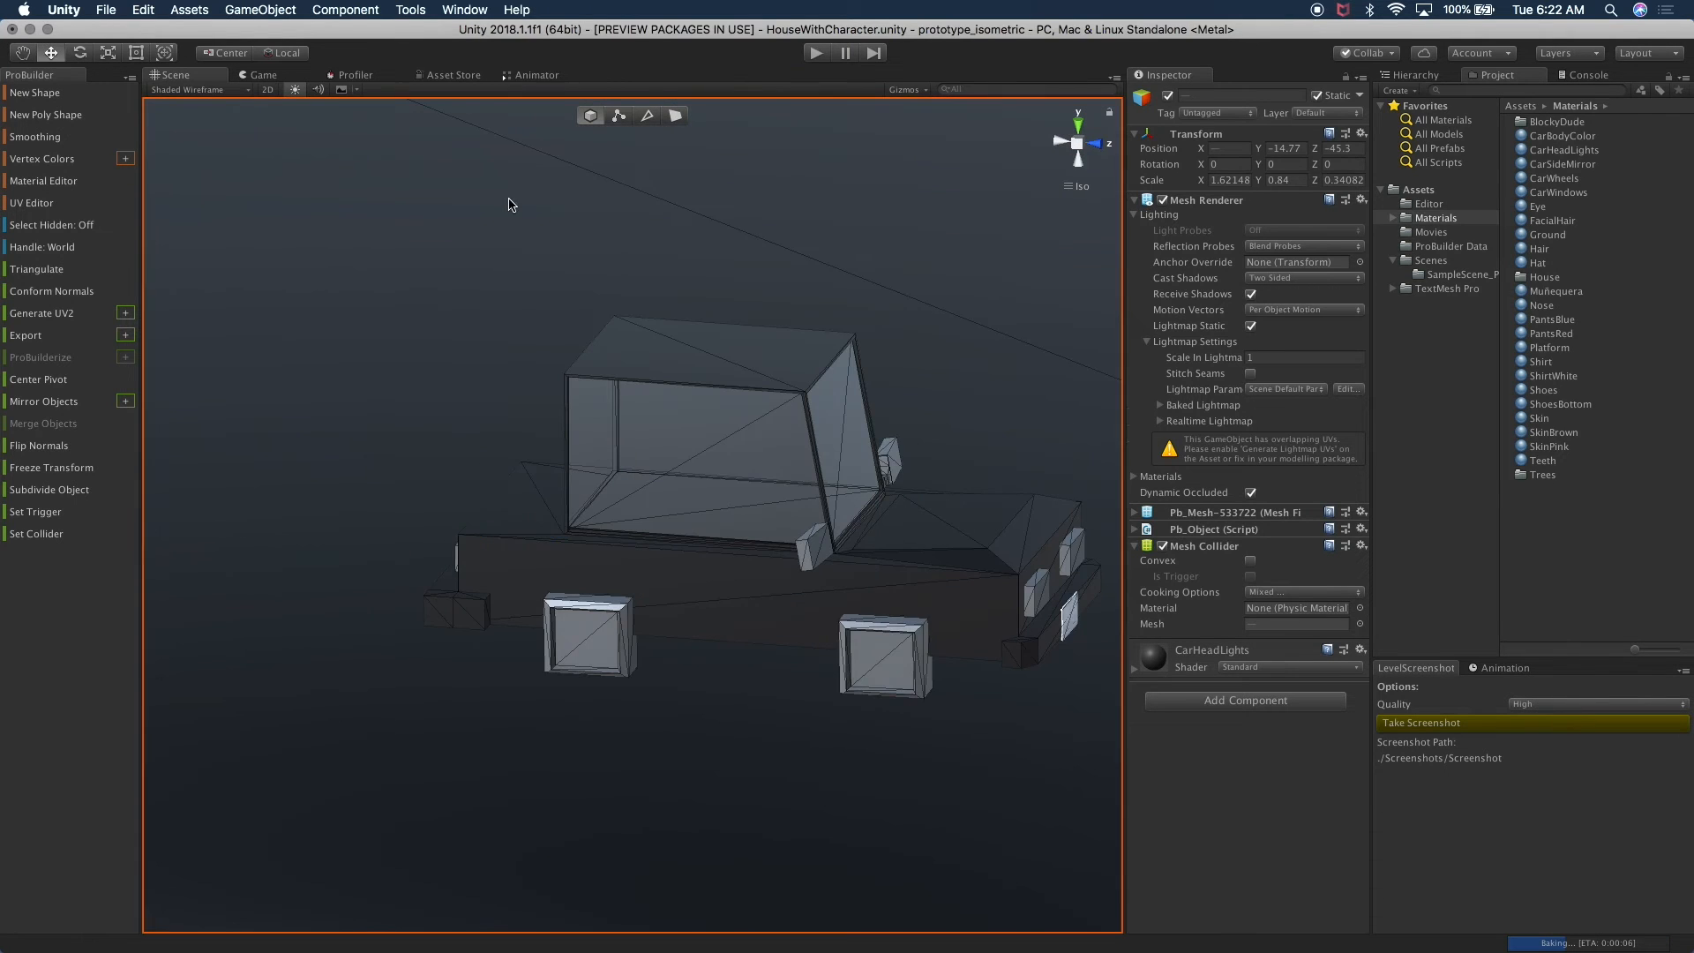
- Switch the CarHeadLights material on the front right headlight to Transparent rendering and set its albedo alpha to 128
{"action": "left_click", "coordinate": [511, 202]}
{"action": "left_click_drag", "start_coordinate": [453, 551], "coordinate": [733, 540], "text": "alt"}
{"action": "left_click", "coordinate": [792, 649]}
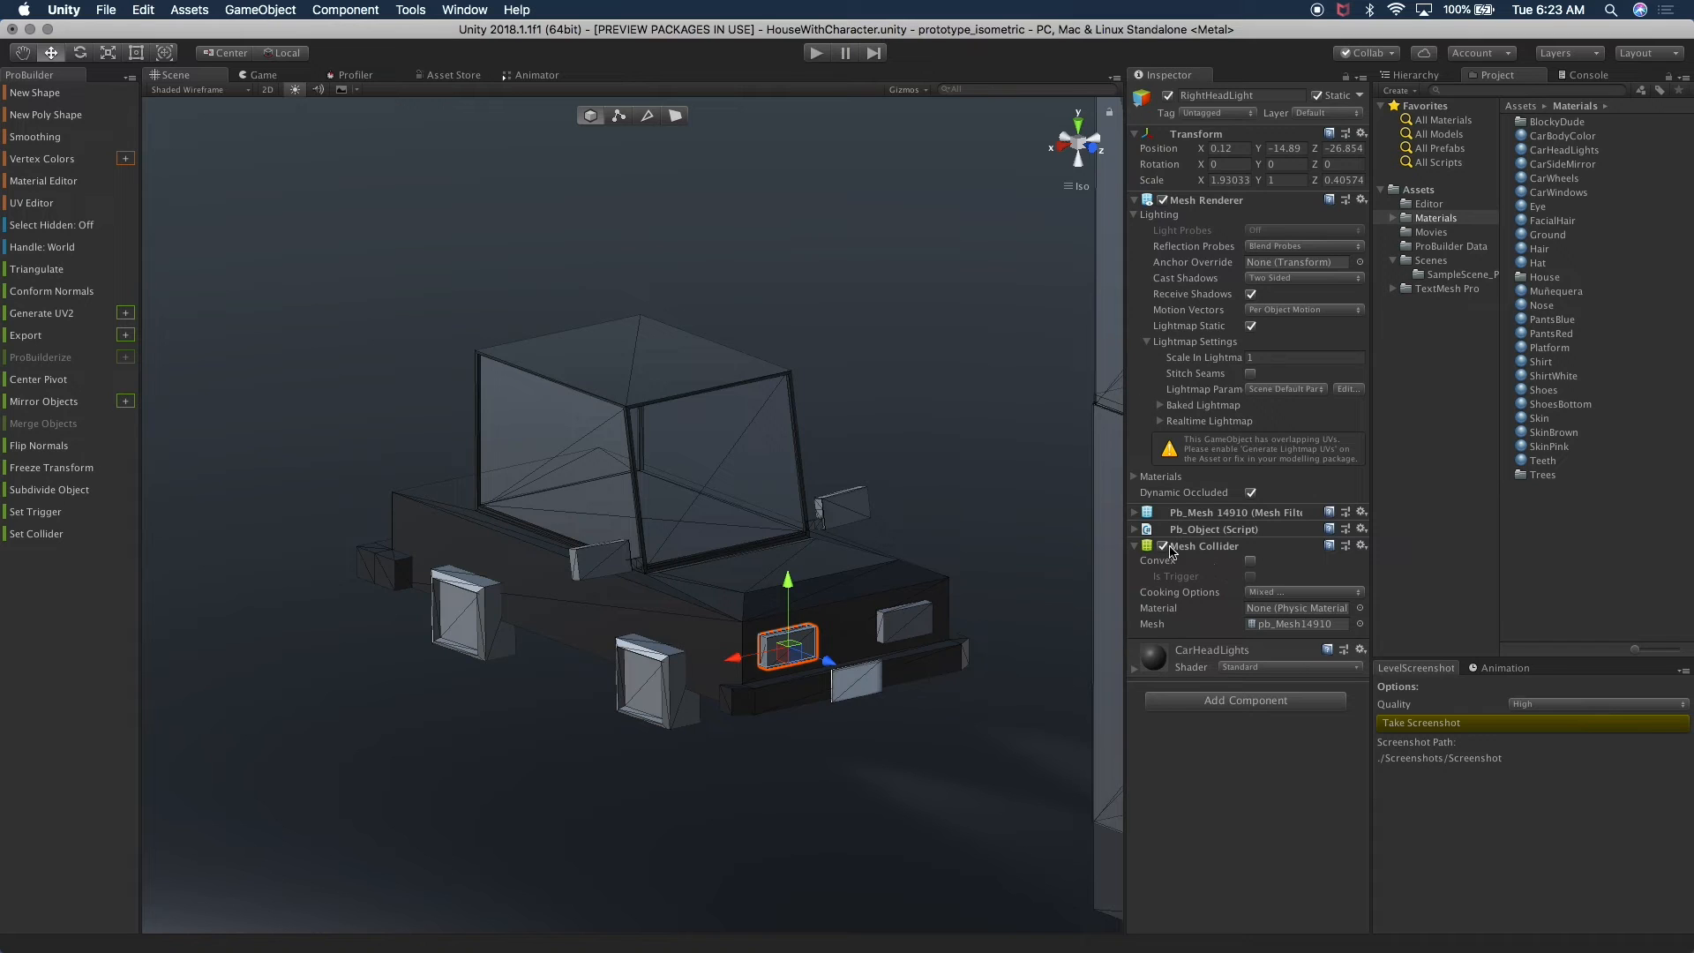
{"action": "left_click", "coordinate": [1198, 671]}
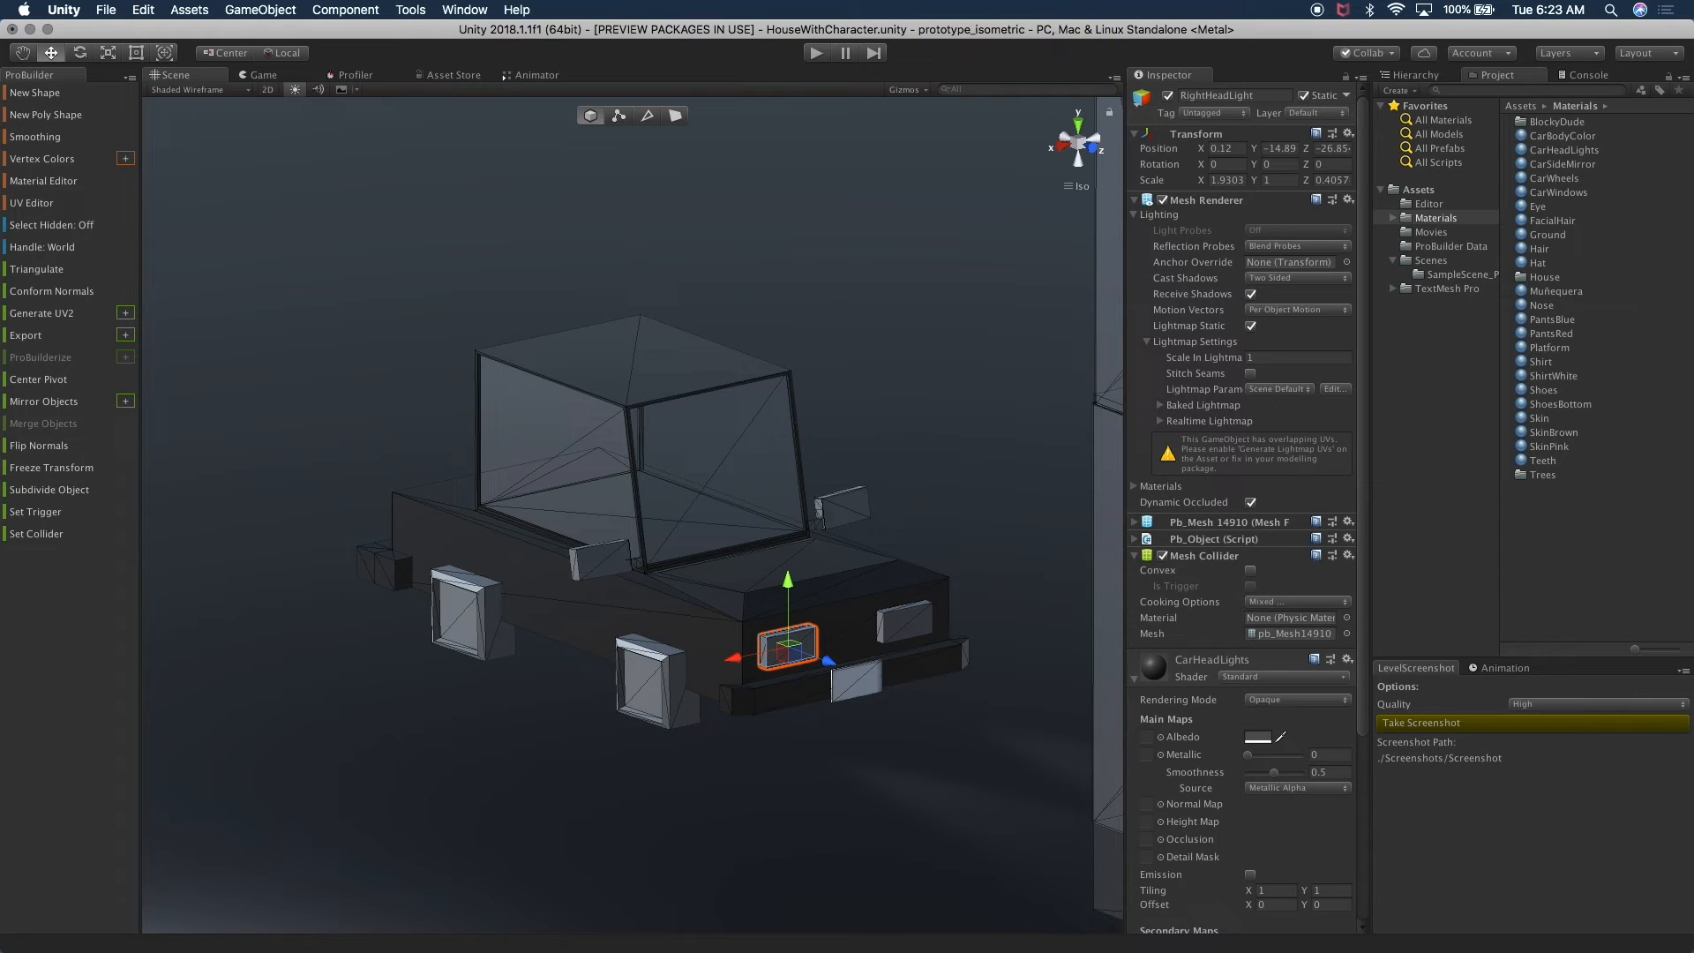
{"action": "left_click", "coordinate": [1297, 699]}
{"action": "left_click", "coordinate": [1275, 746]}
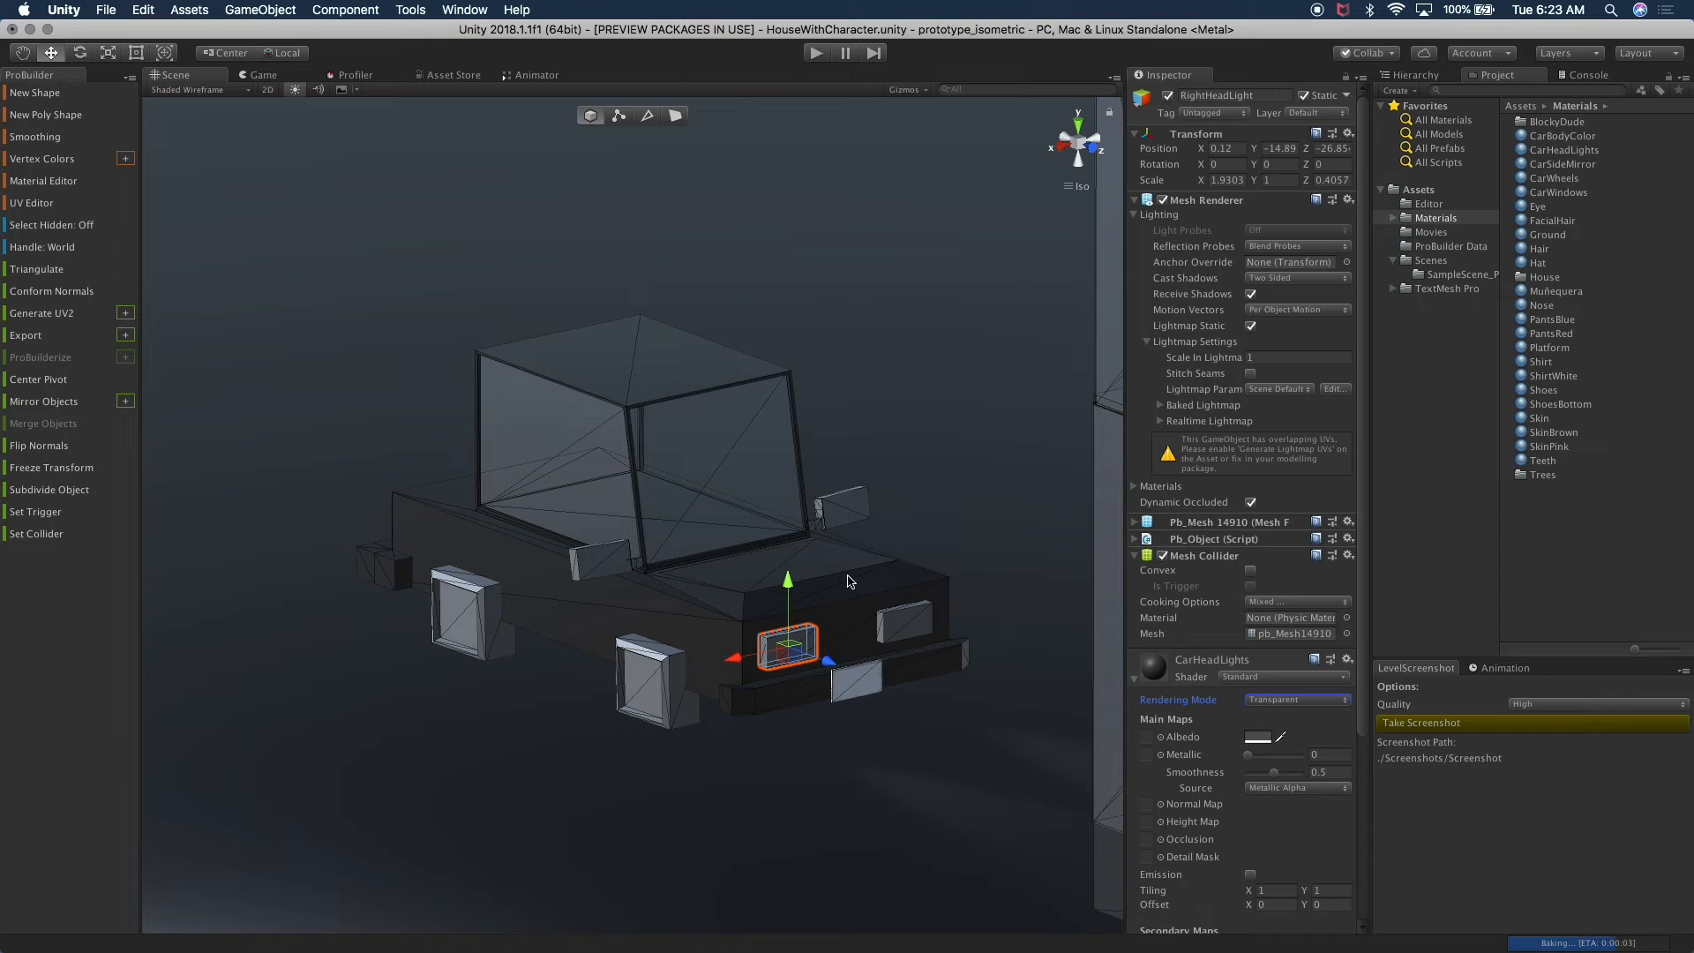
{"action": "left_click", "coordinate": [1258, 737]}
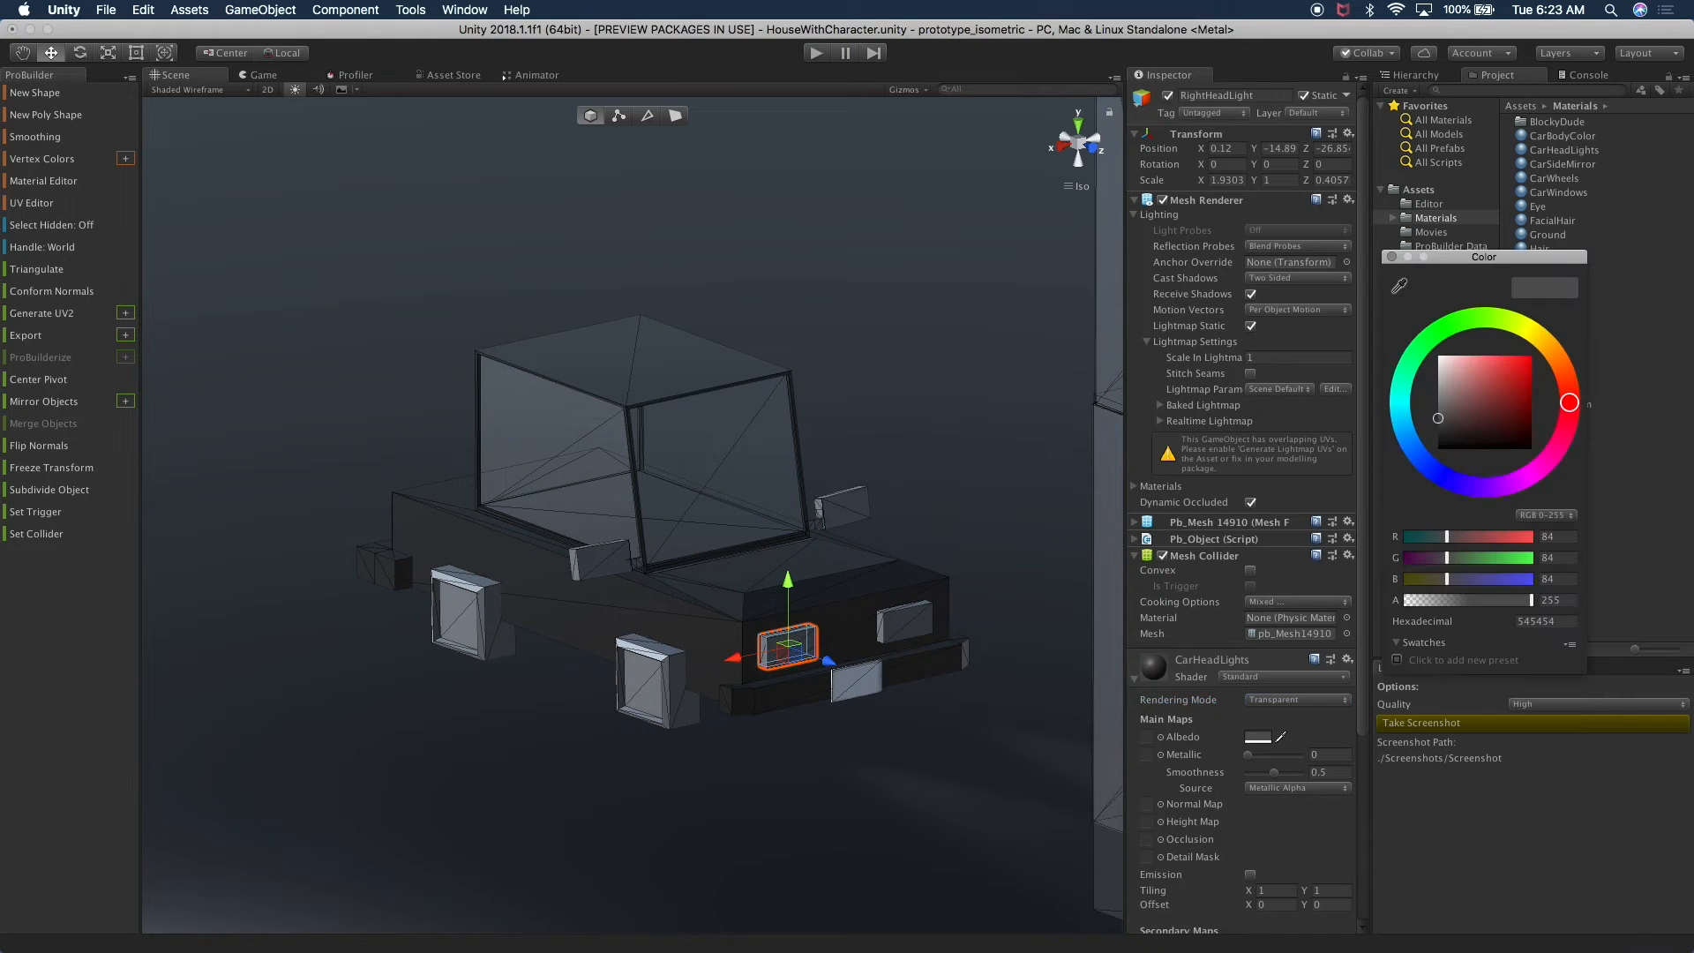
{"action": "mouse_move", "coordinate": [1466, 603]}
{"action": "left_mouse_down"}
{"action": "mouse_move", "coordinate": [1428, 604]}
{"action": "mouse_move", "coordinate": [1468, 601]}
{"action": "left_mouse_up"}
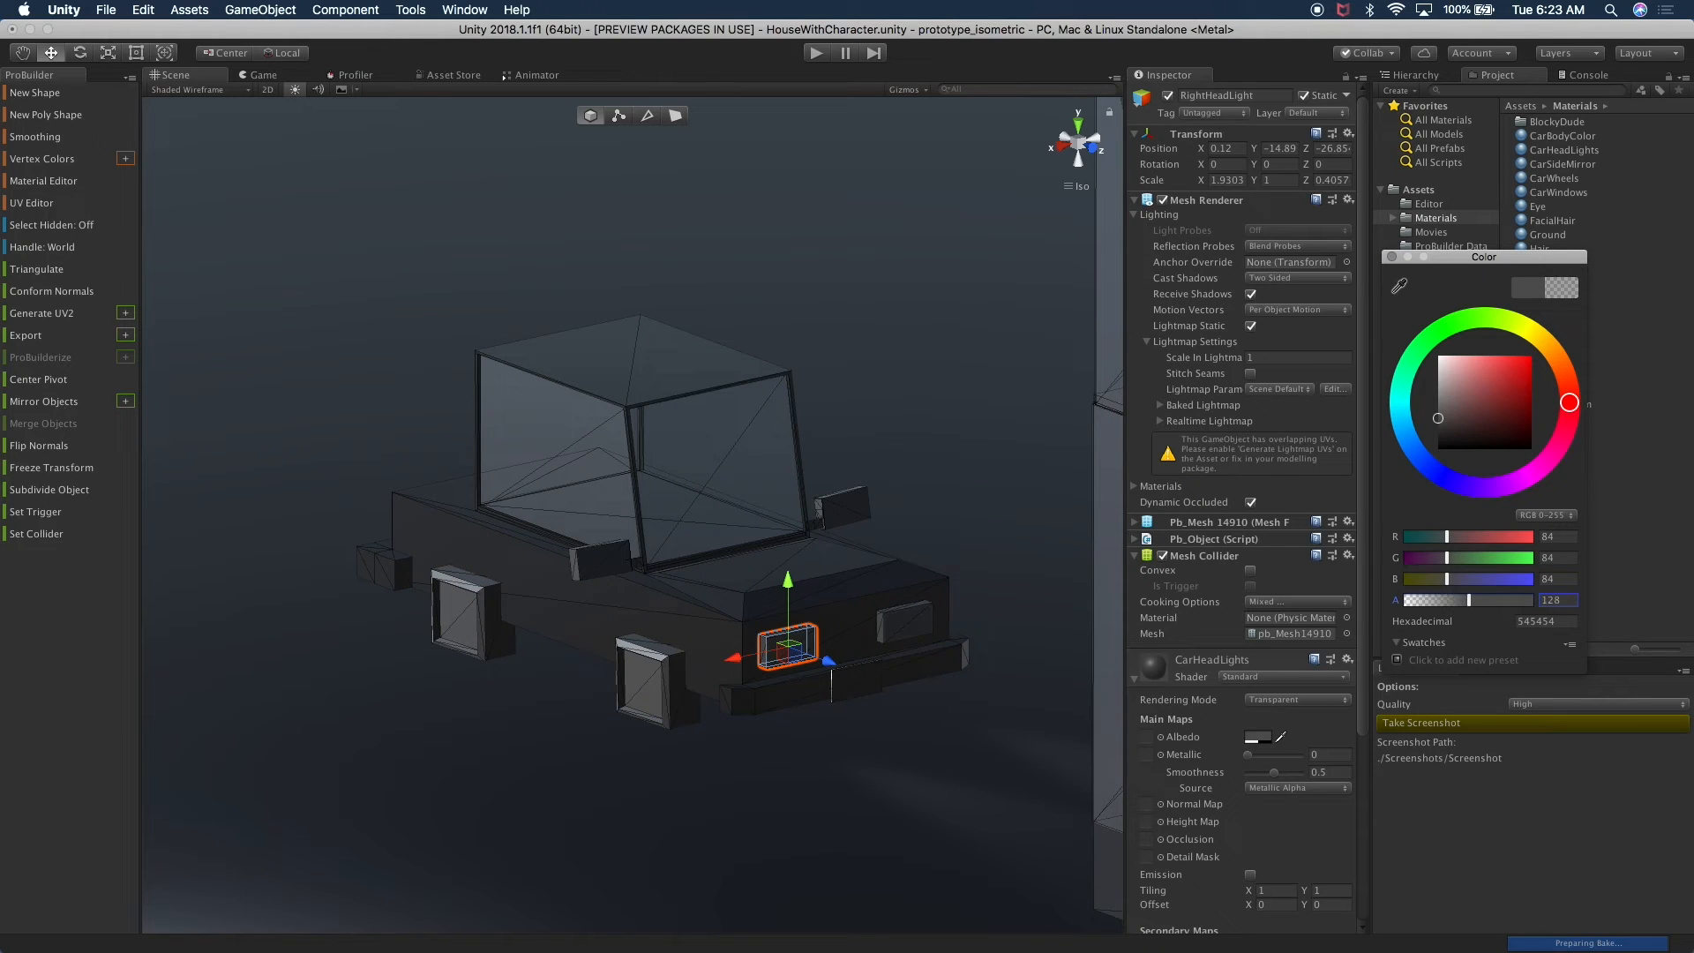
{"action": "left_click", "coordinate": [1312, 528]}
{"action": "left_click", "coordinate": [935, 316]}
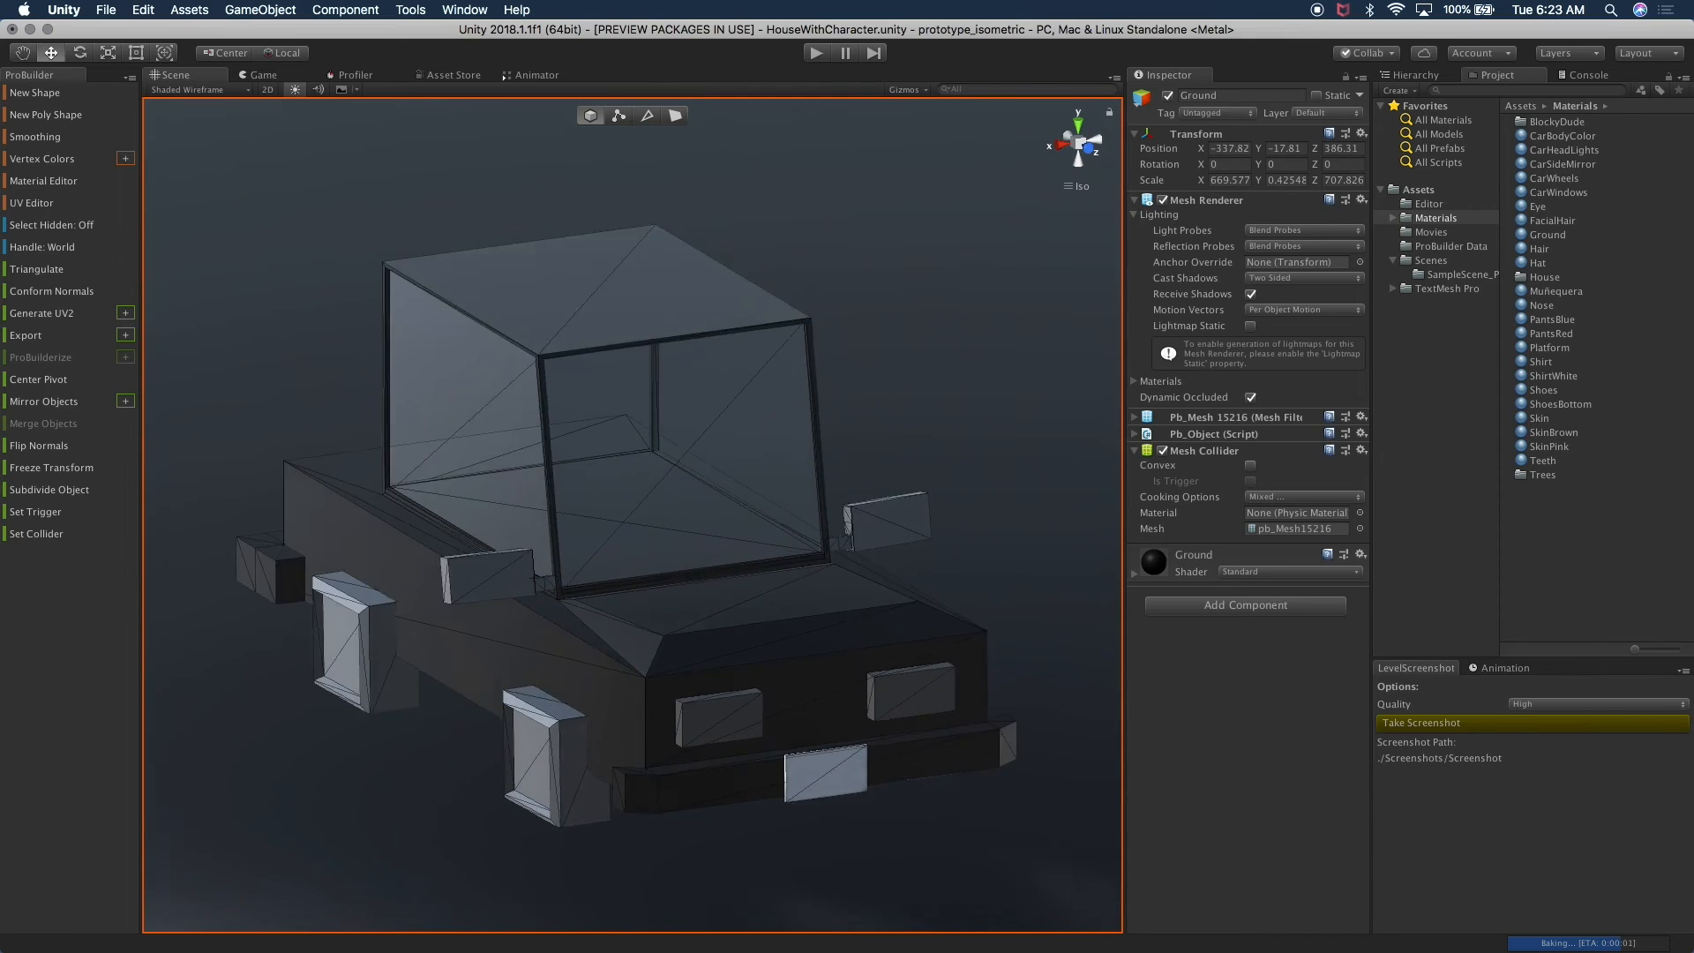
- Lighten the headlight material's albedo to a light grey and lower its alpha to 57
{"action": "scroll", "coordinate": [806, 635], "scroll_direction": "up", "scroll_amount": 5}
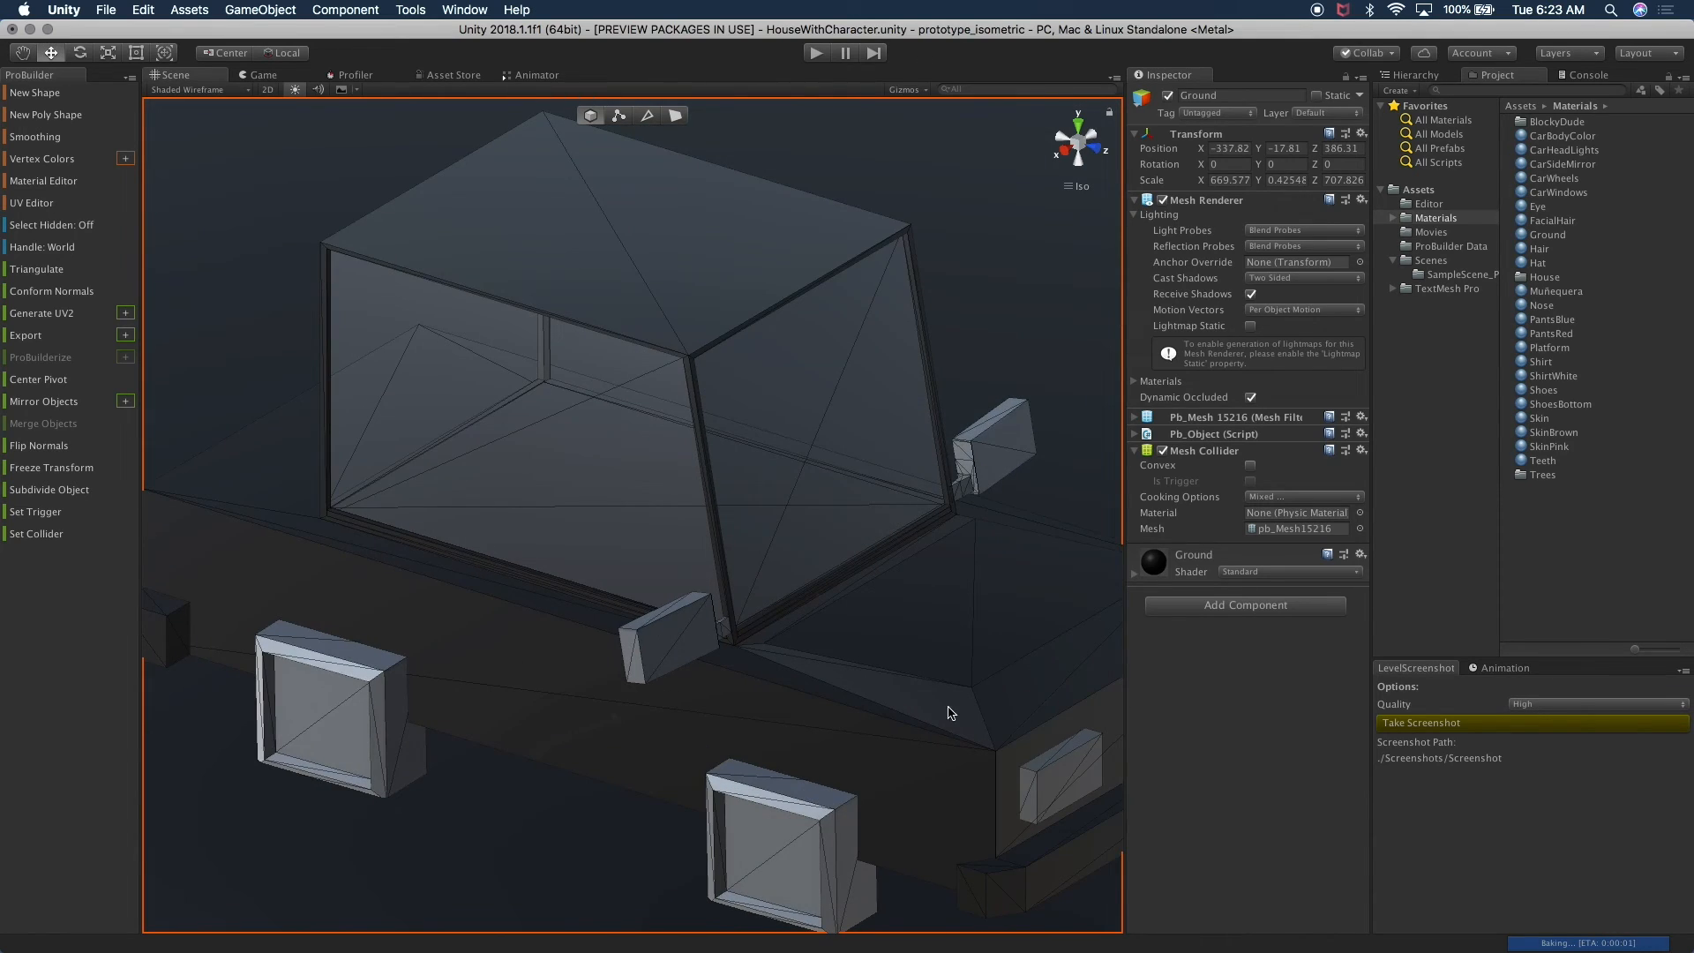
{"action": "left_click", "coordinate": [1046, 785]}
{"action": "key", "text": "f"}
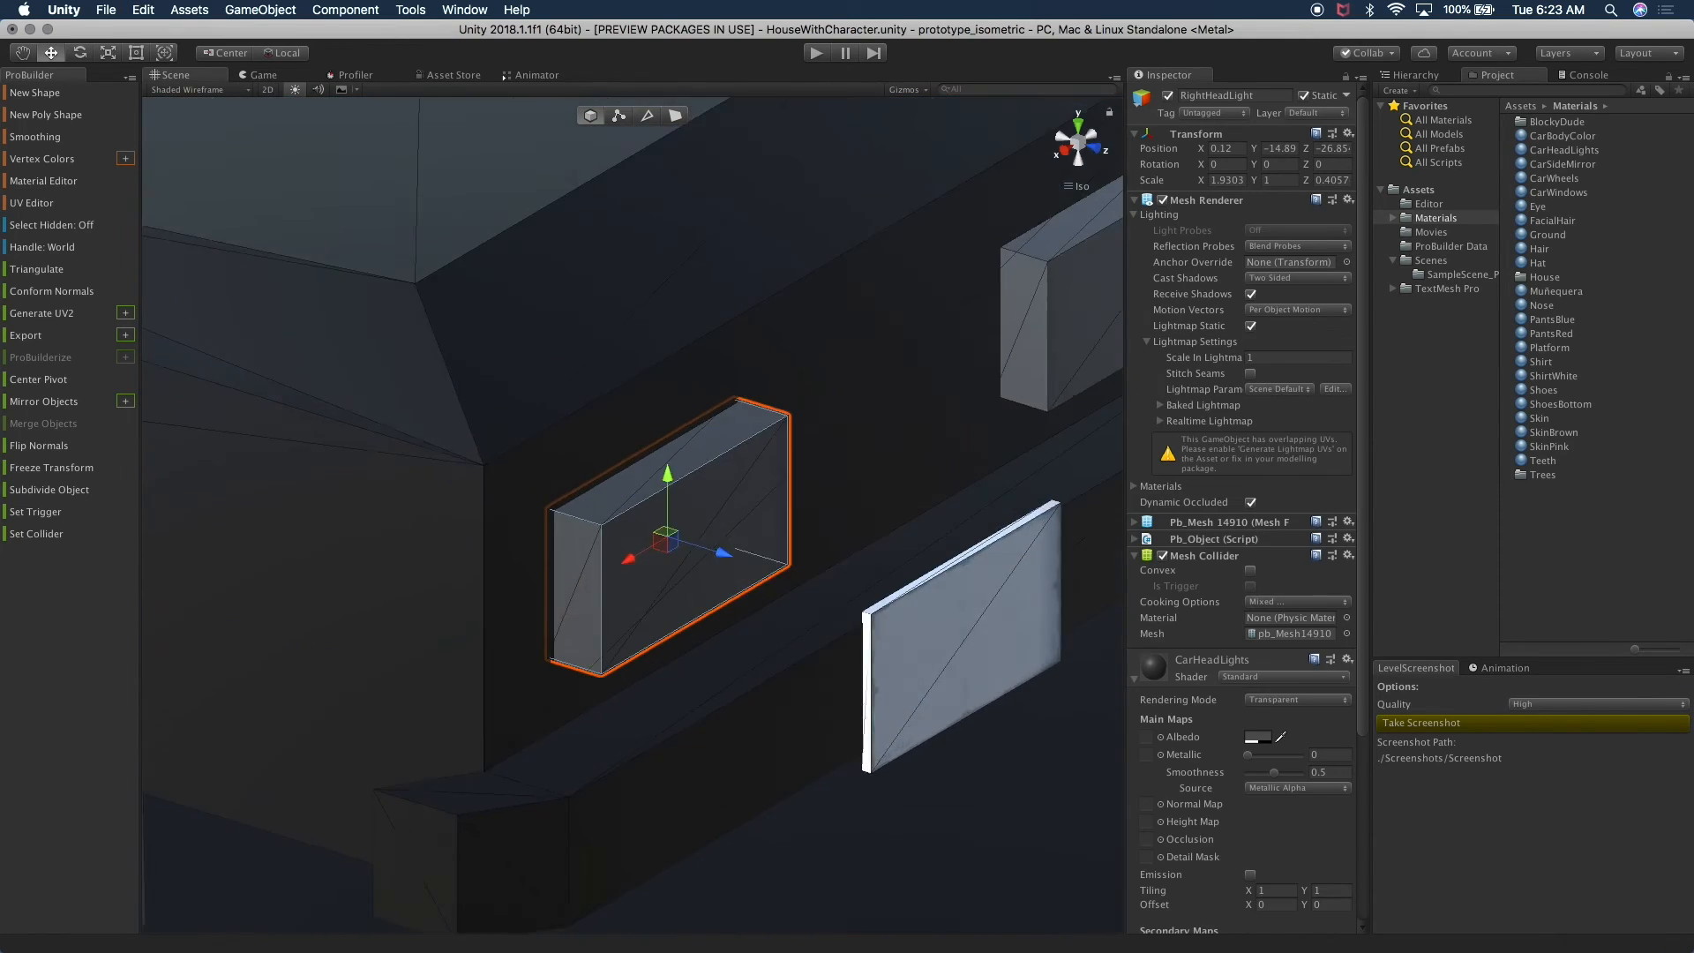
{"action": "left_click_drag", "start_coordinate": [753, 643], "coordinate": [509, 638], "text": "alt"}
{"action": "left_click", "coordinate": [1257, 738]}
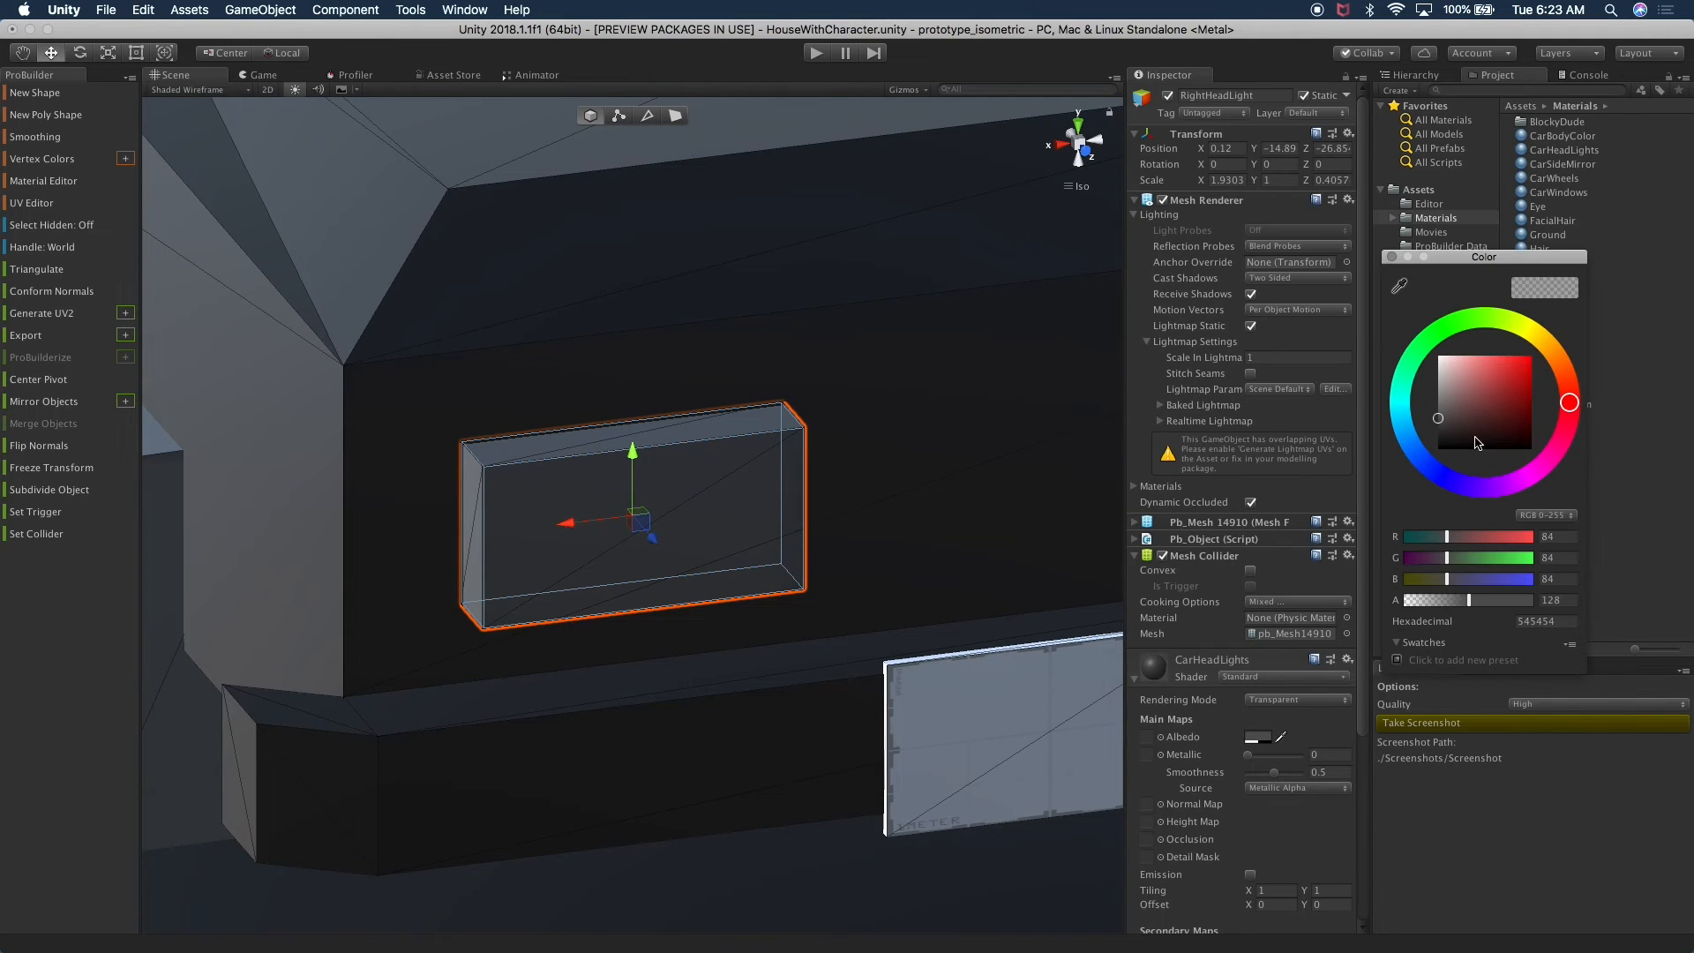
{"action": "left_click_drag", "start_coordinate": [1439, 417], "coordinate": [1439, 383]}
{"action": "left_click_drag", "start_coordinate": [1460, 601], "coordinate": [1431, 603]}
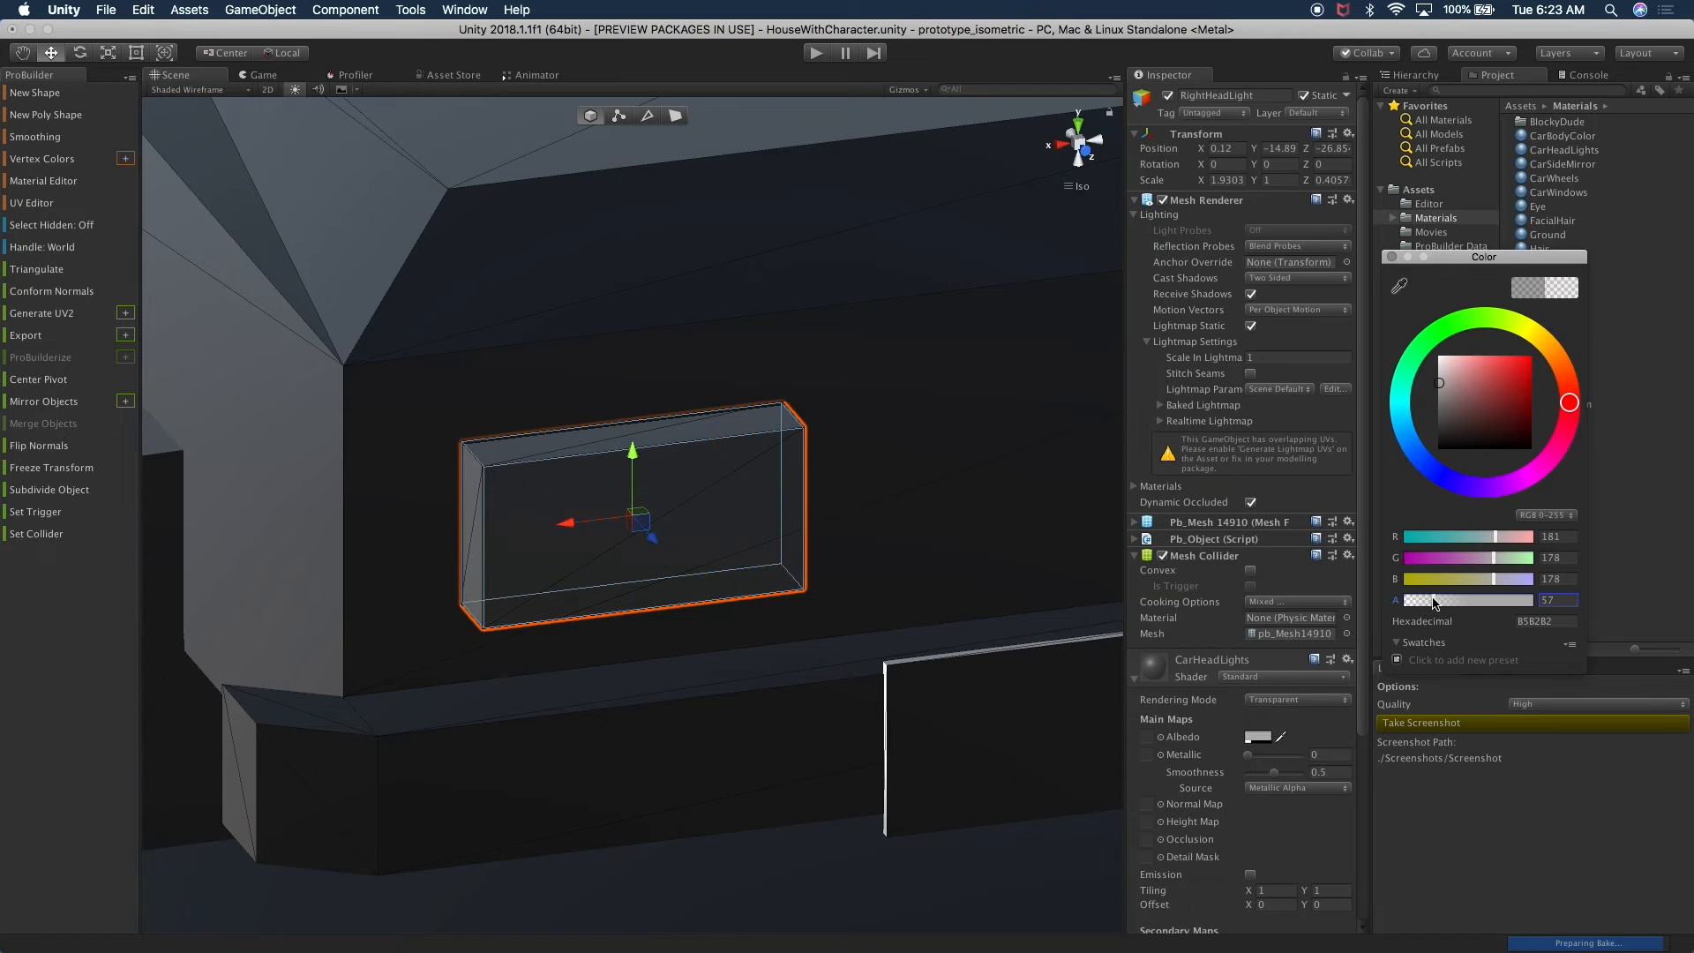
{"action": "left_click", "coordinate": [913, 567]}
{"action": "scroll", "coordinate": [914, 566], "scroll_direction": "down", "scroll_amount": 6}
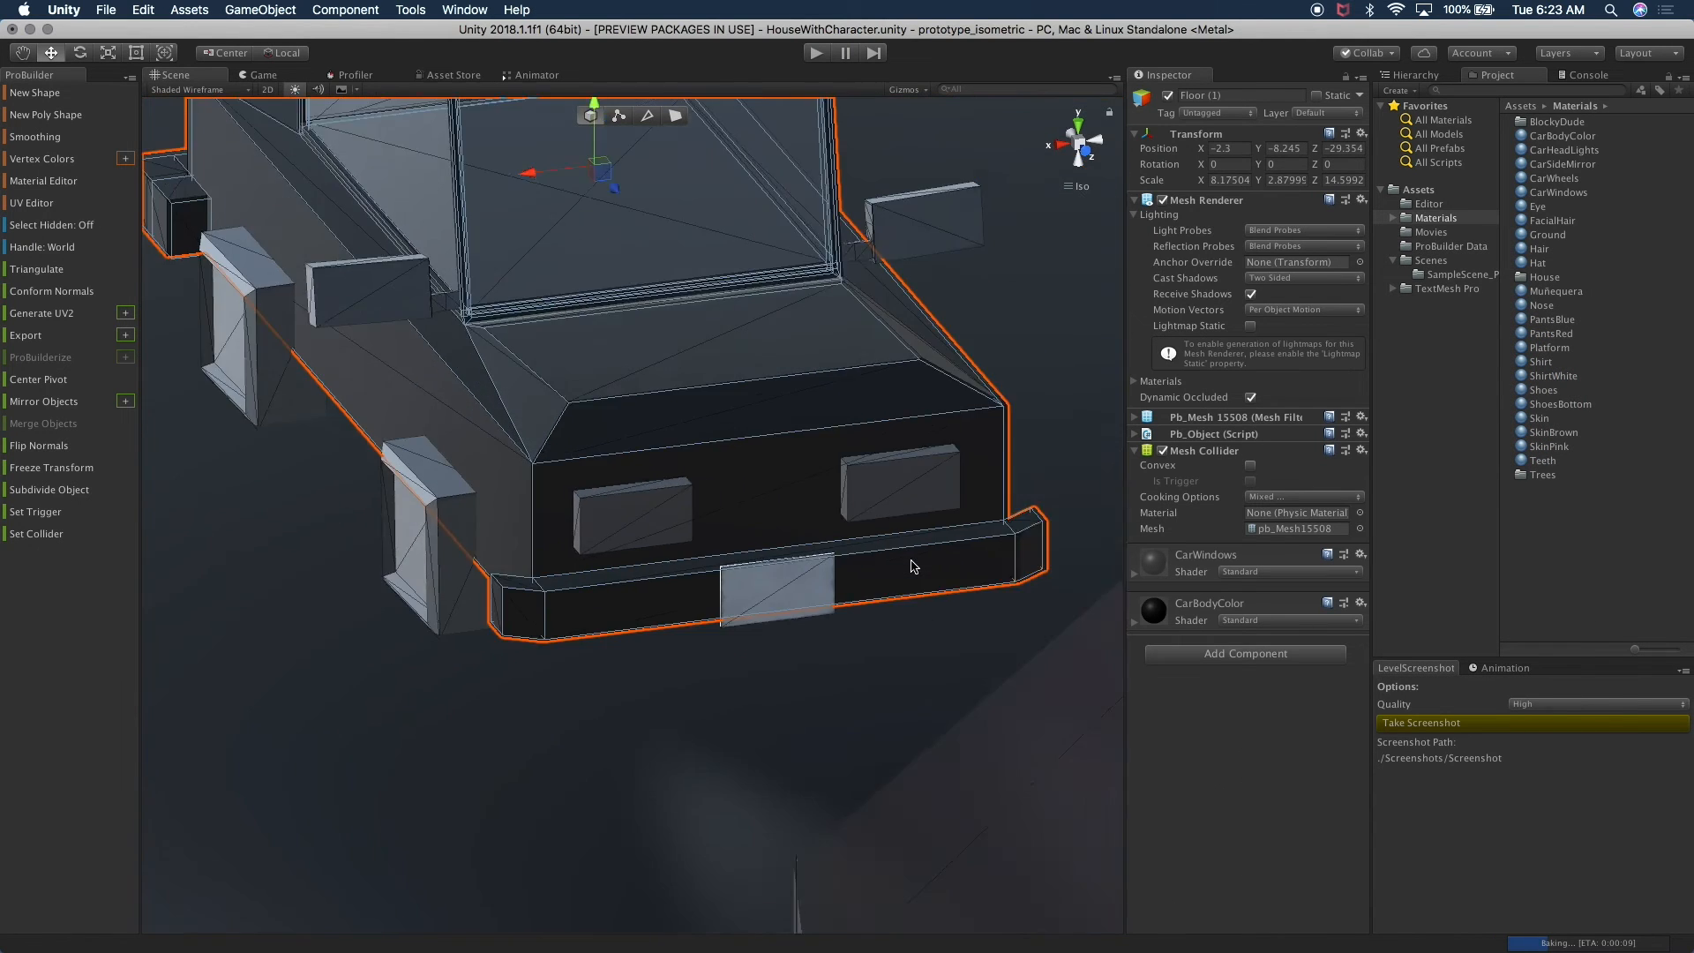
- Change the headlight material's albedo to a muted yellow, hex D9C651
{"action": "left_click", "coordinate": [828, 233]}
{"action": "left_click_drag", "start_coordinate": [688, 359], "coordinate": [874, 381], "text": "alt"}
{"action": "scroll", "coordinate": [632, 403], "scroll_direction": "down", "scroll_amount": 5}
{"action": "left_click_drag", "start_coordinate": [632, 402], "coordinate": [813, 382], "text": "alt"}
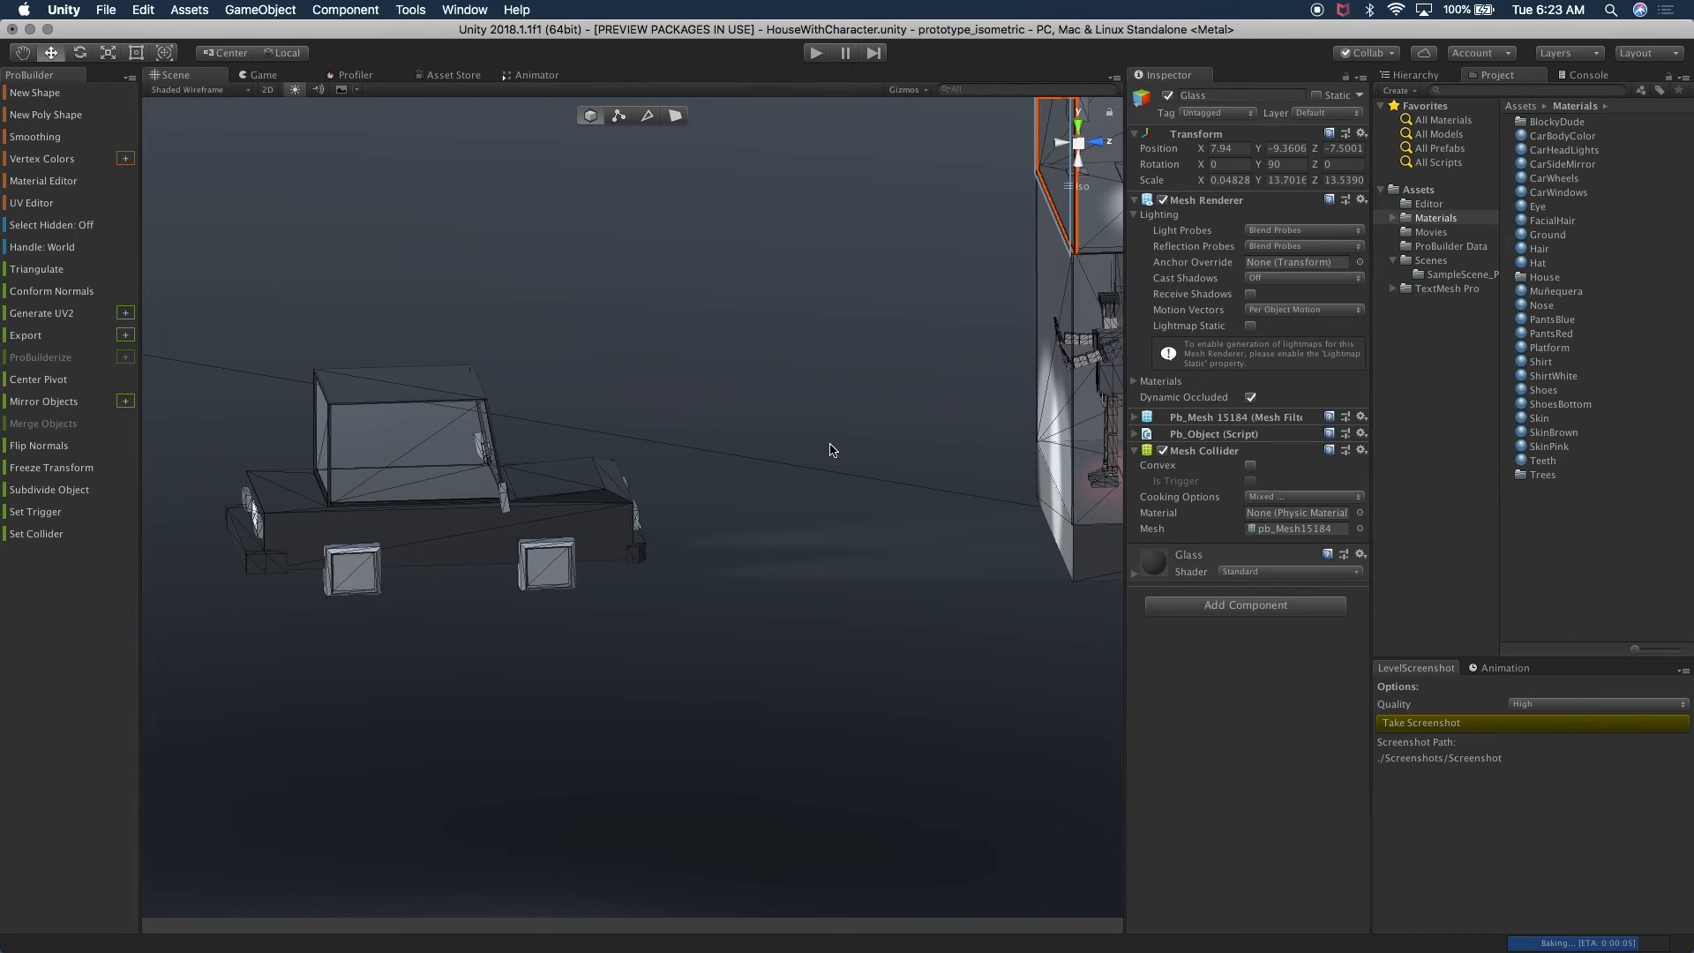
{"action": "left_click", "coordinate": [639, 517]}
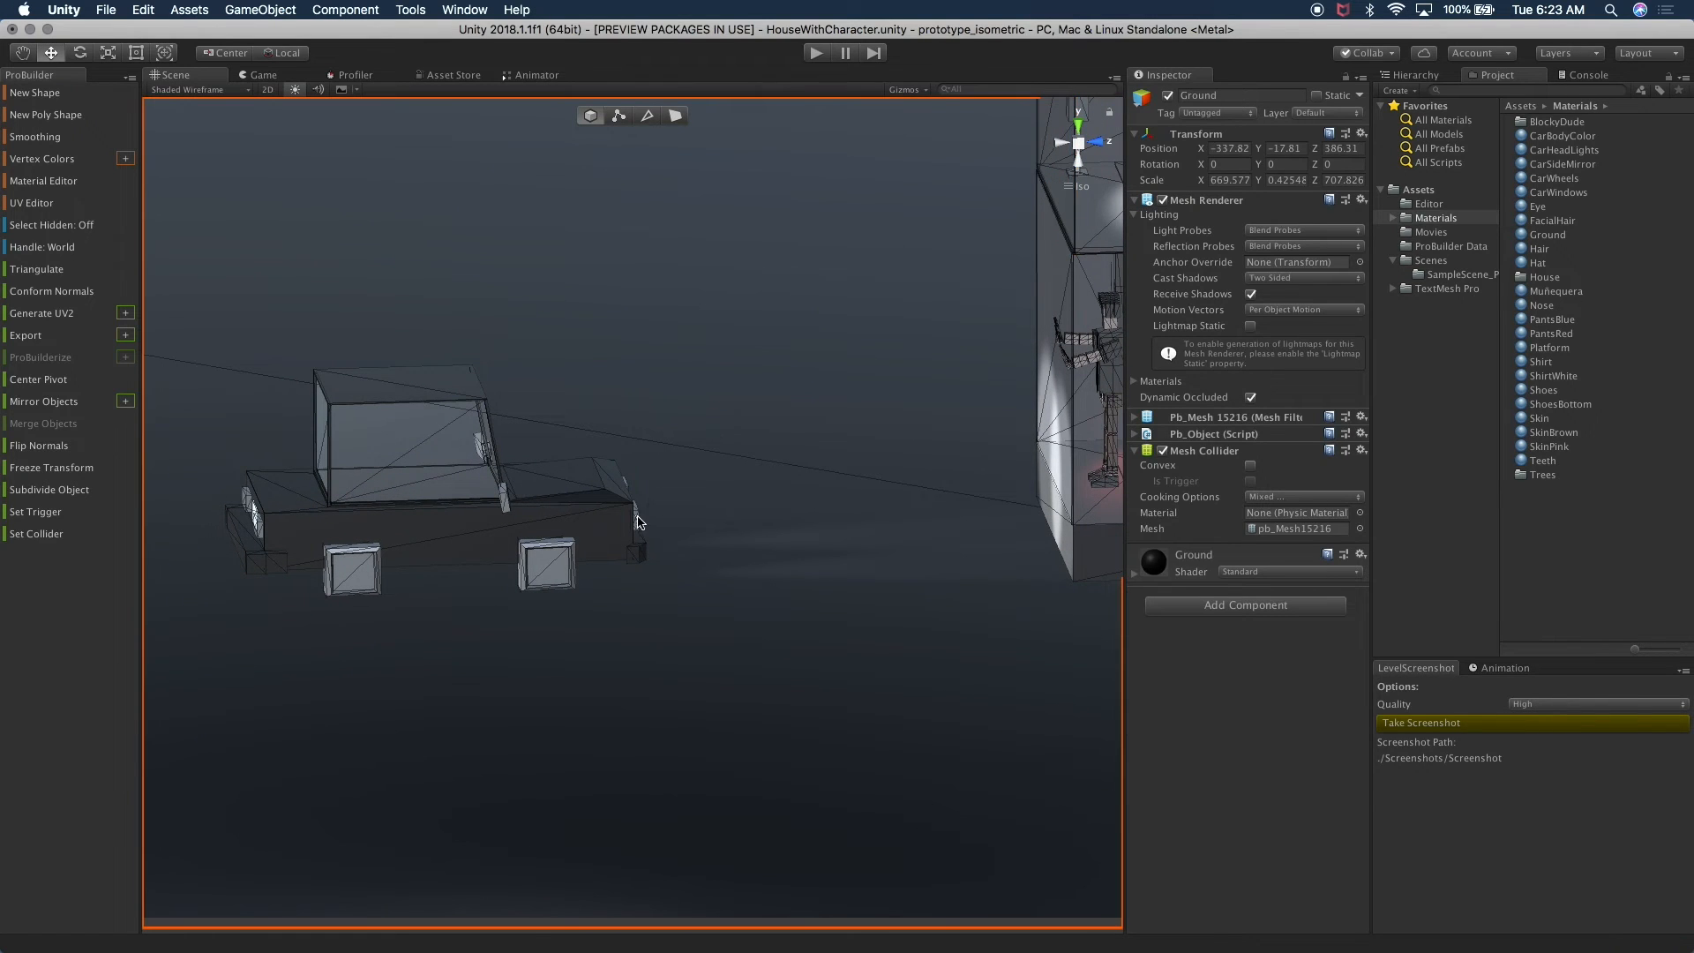
{"action": "key", "text": "f"}
{"action": "left_click_drag", "start_coordinate": [668, 628], "coordinate": [471, 604], "text": "alt"}
{"action": "middle_click_drag", "start_coordinate": [609, 579], "coordinate": [674, 611], "text": "alt"}
{"action": "left_click_drag", "start_coordinate": [674, 610], "coordinate": [530, 613], "text": "alt"}
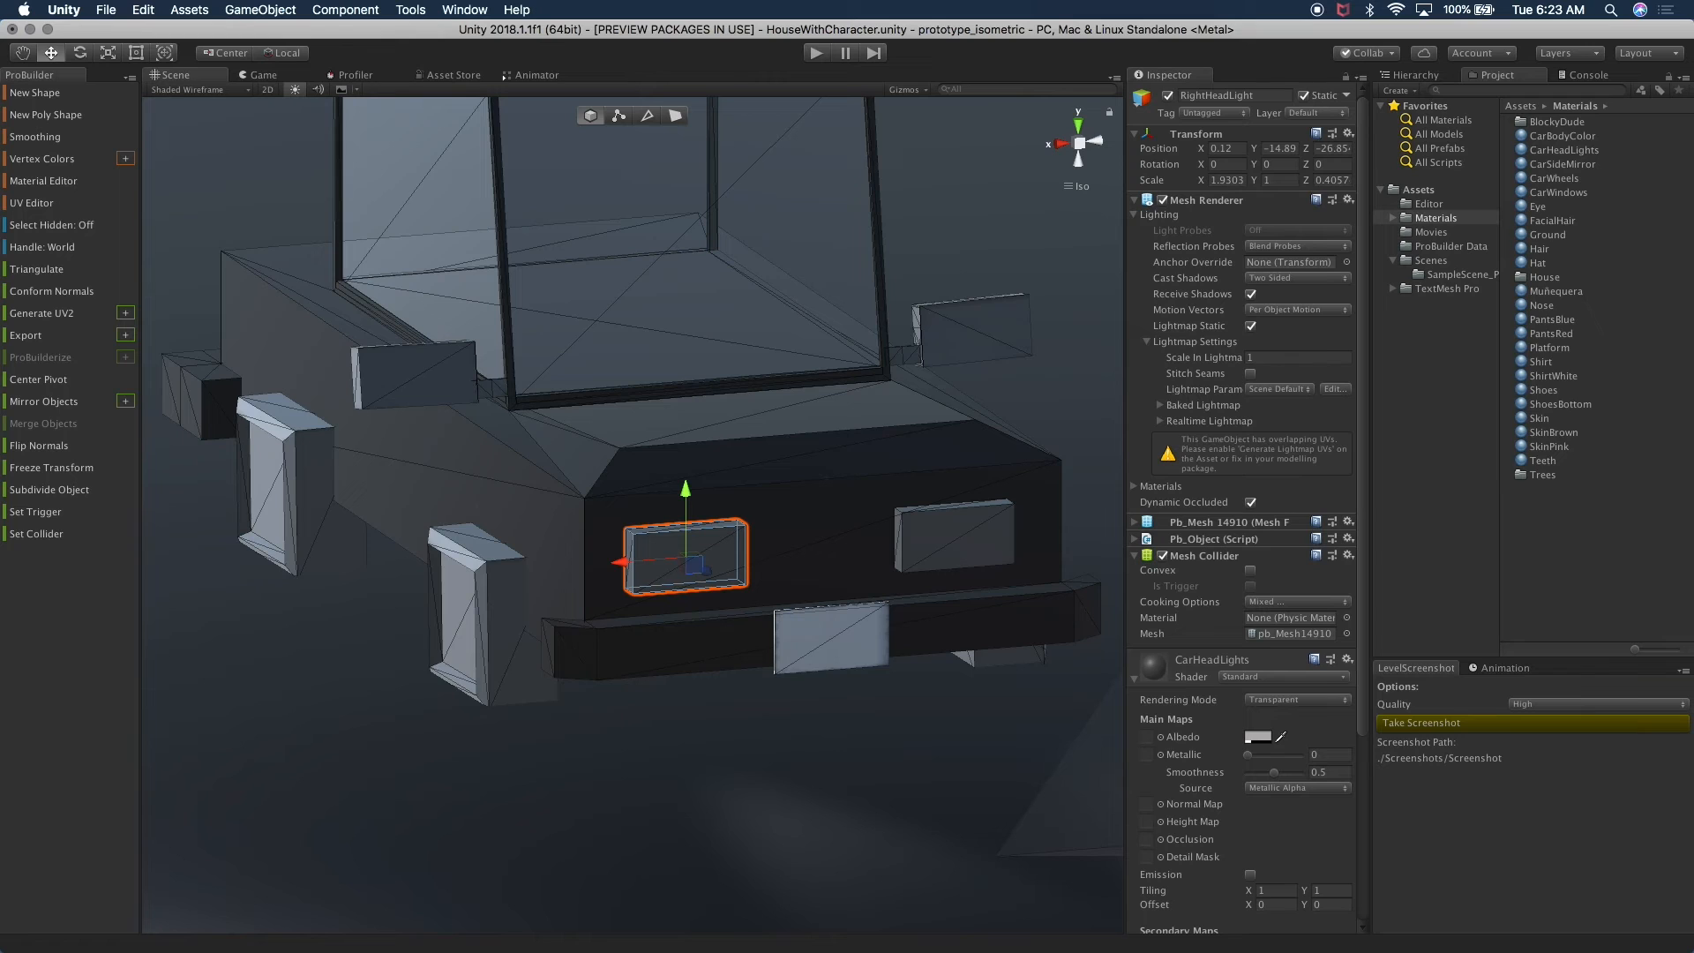
{"action": "left_click", "coordinate": [1258, 737]}
{"action": "left_click_drag", "start_coordinate": [1454, 435], "coordinate": [1441, 430]}
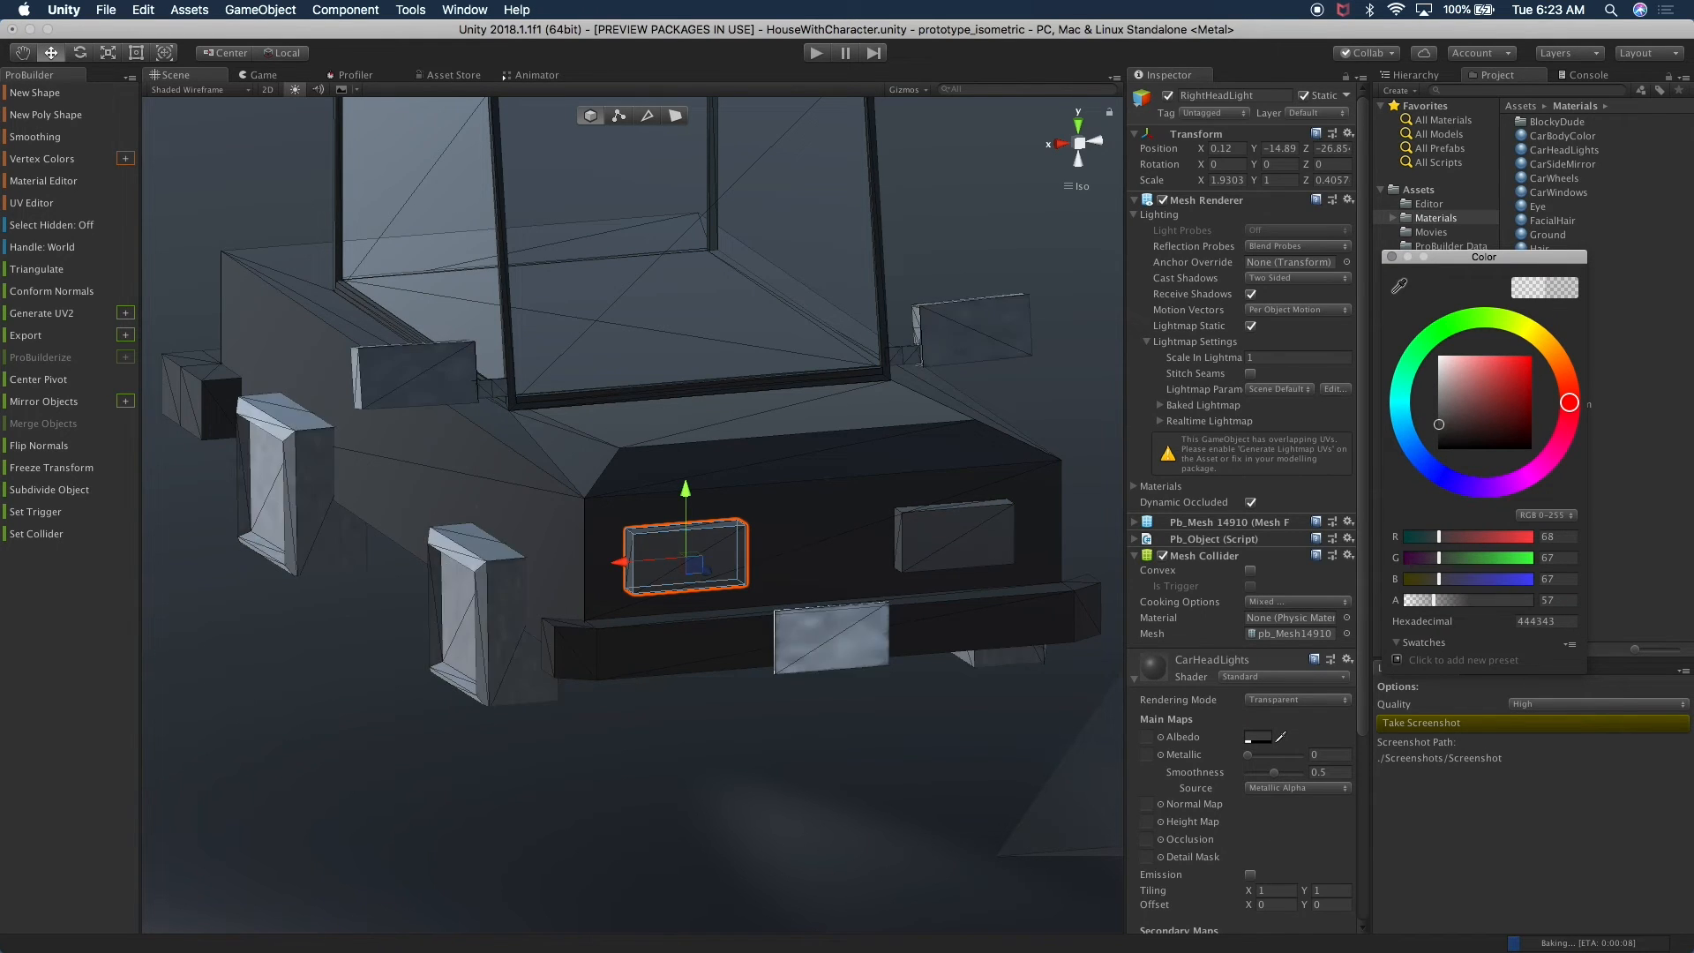
{"action": "left_click_drag", "start_coordinate": [1547, 344], "coordinate": [1495, 367]}
{"action": "left_click", "coordinate": [1524, 356]}
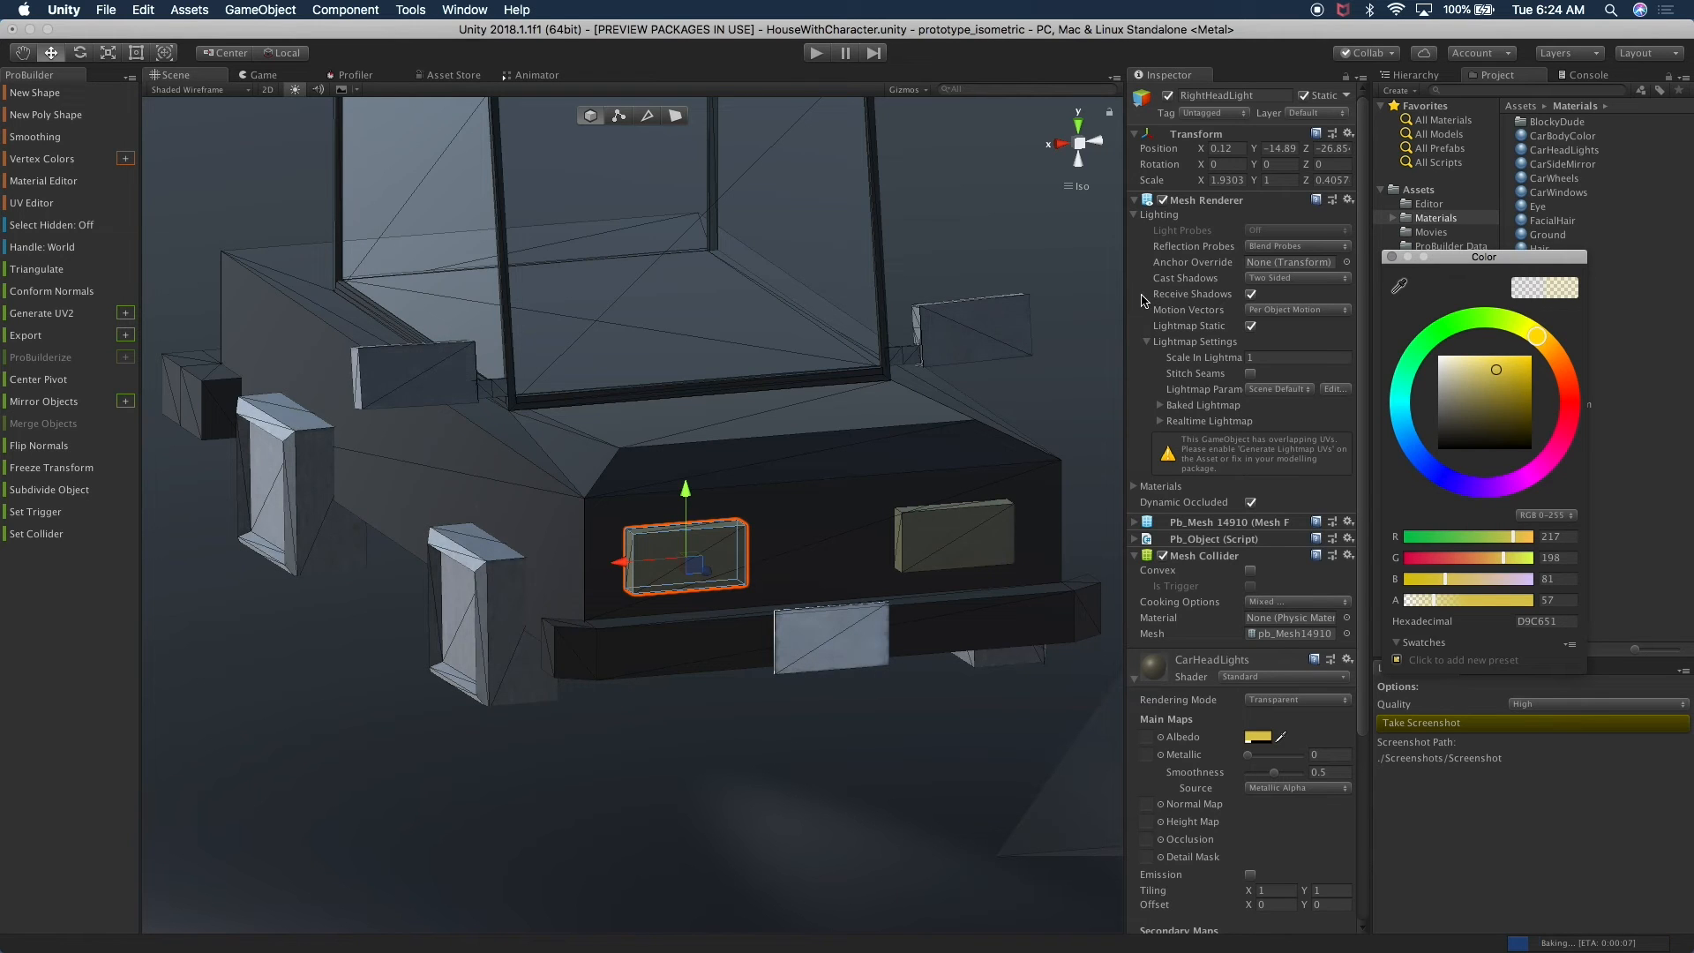
{"action": "left_click", "coordinate": [1117, 310]}
- Review the yellow headlights from around the car in the Scene view and in the Game view
{"action": "left_click", "coordinate": [1001, 360]}
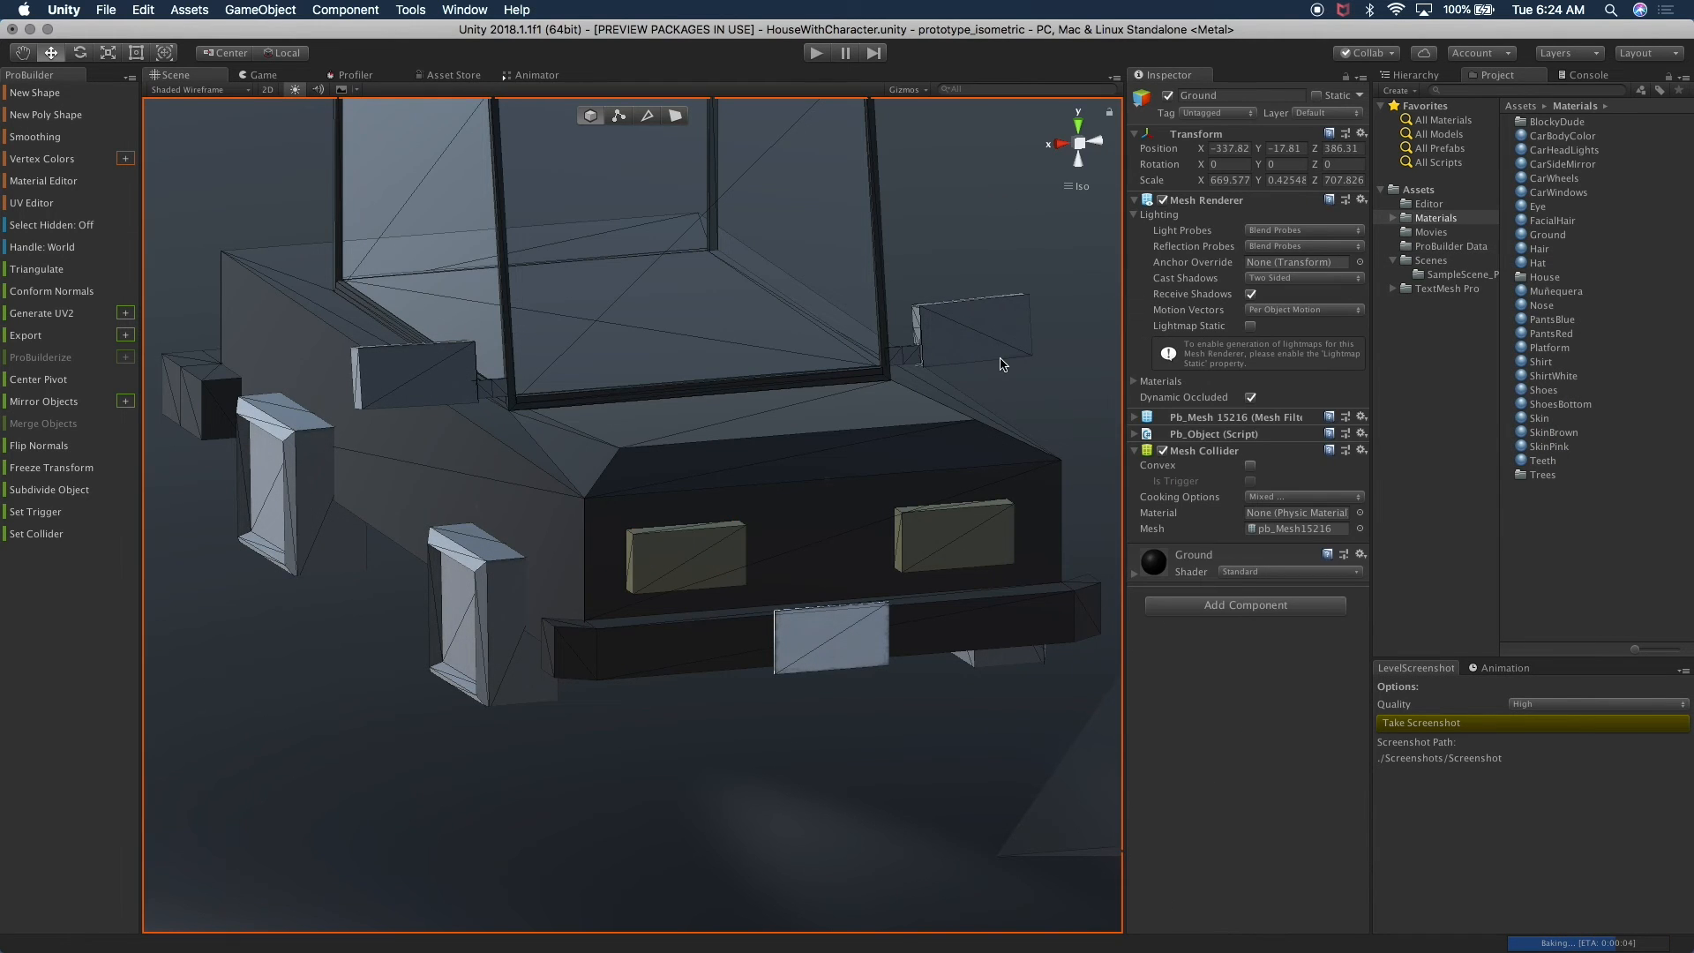
{"action": "scroll", "coordinate": [971, 362], "scroll_direction": "down", "scroll_amount": 5}
{"action": "left_click_drag", "start_coordinate": [759, 424], "coordinate": [1017, 511], "text": "alt"}
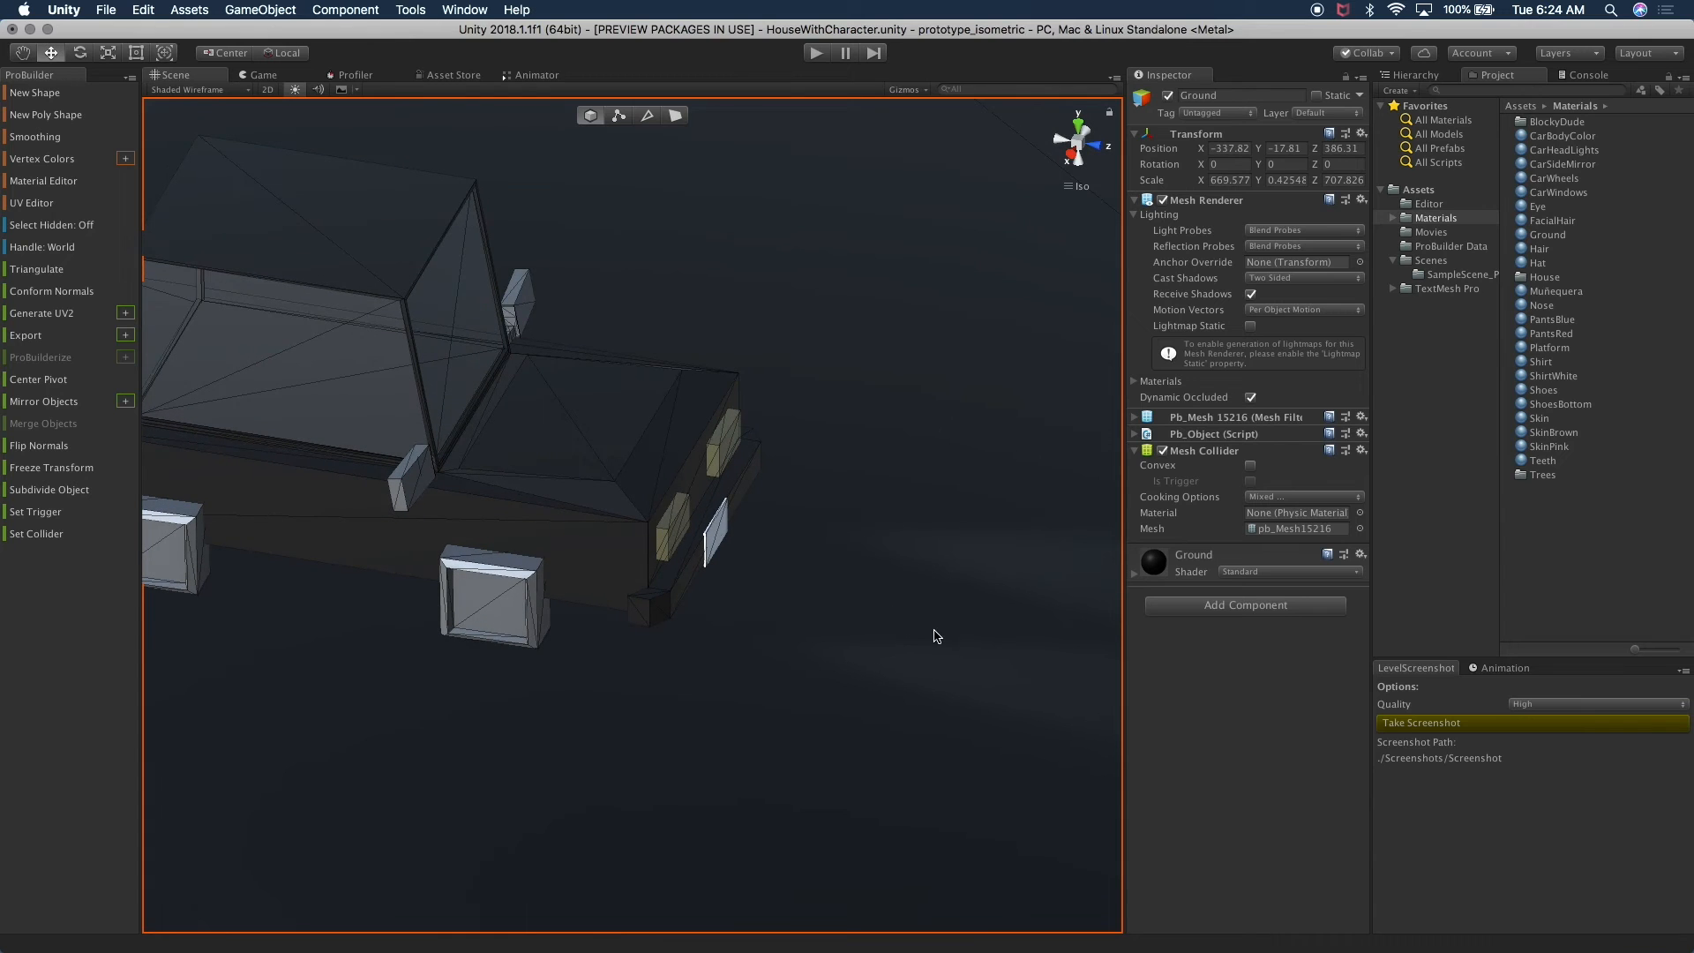
{"action": "scroll", "coordinate": [924, 674], "scroll_direction": "down", "scroll_amount": 3}
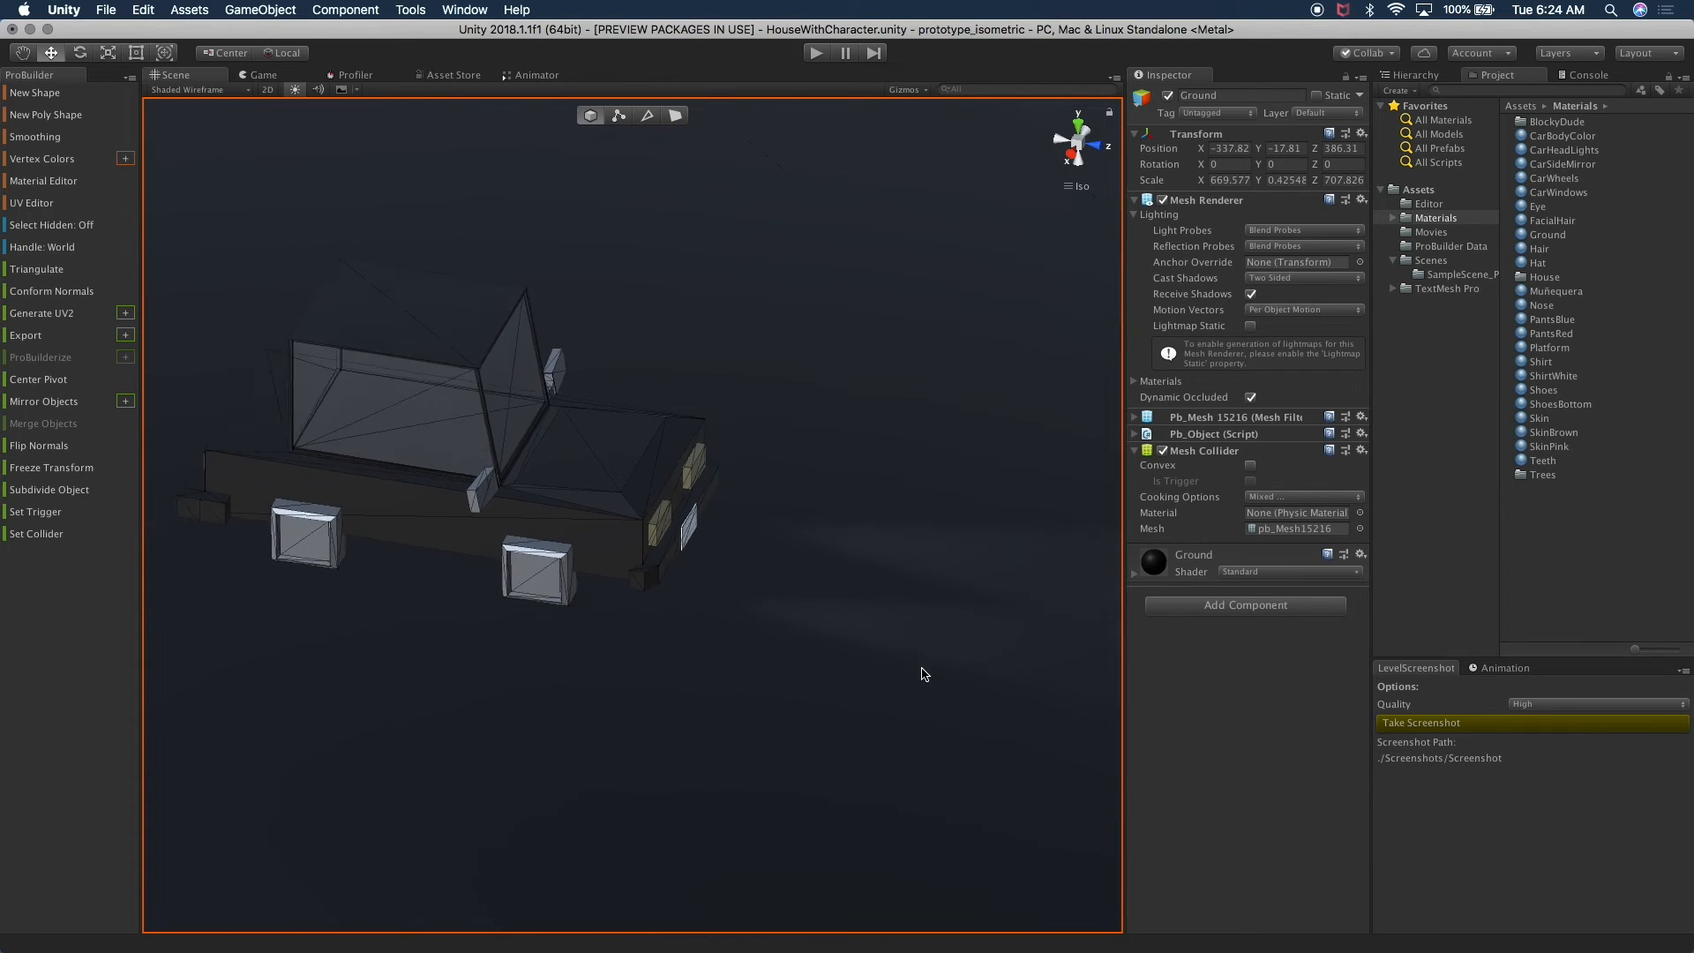
{"action": "left_click", "coordinate": [256, 75]}
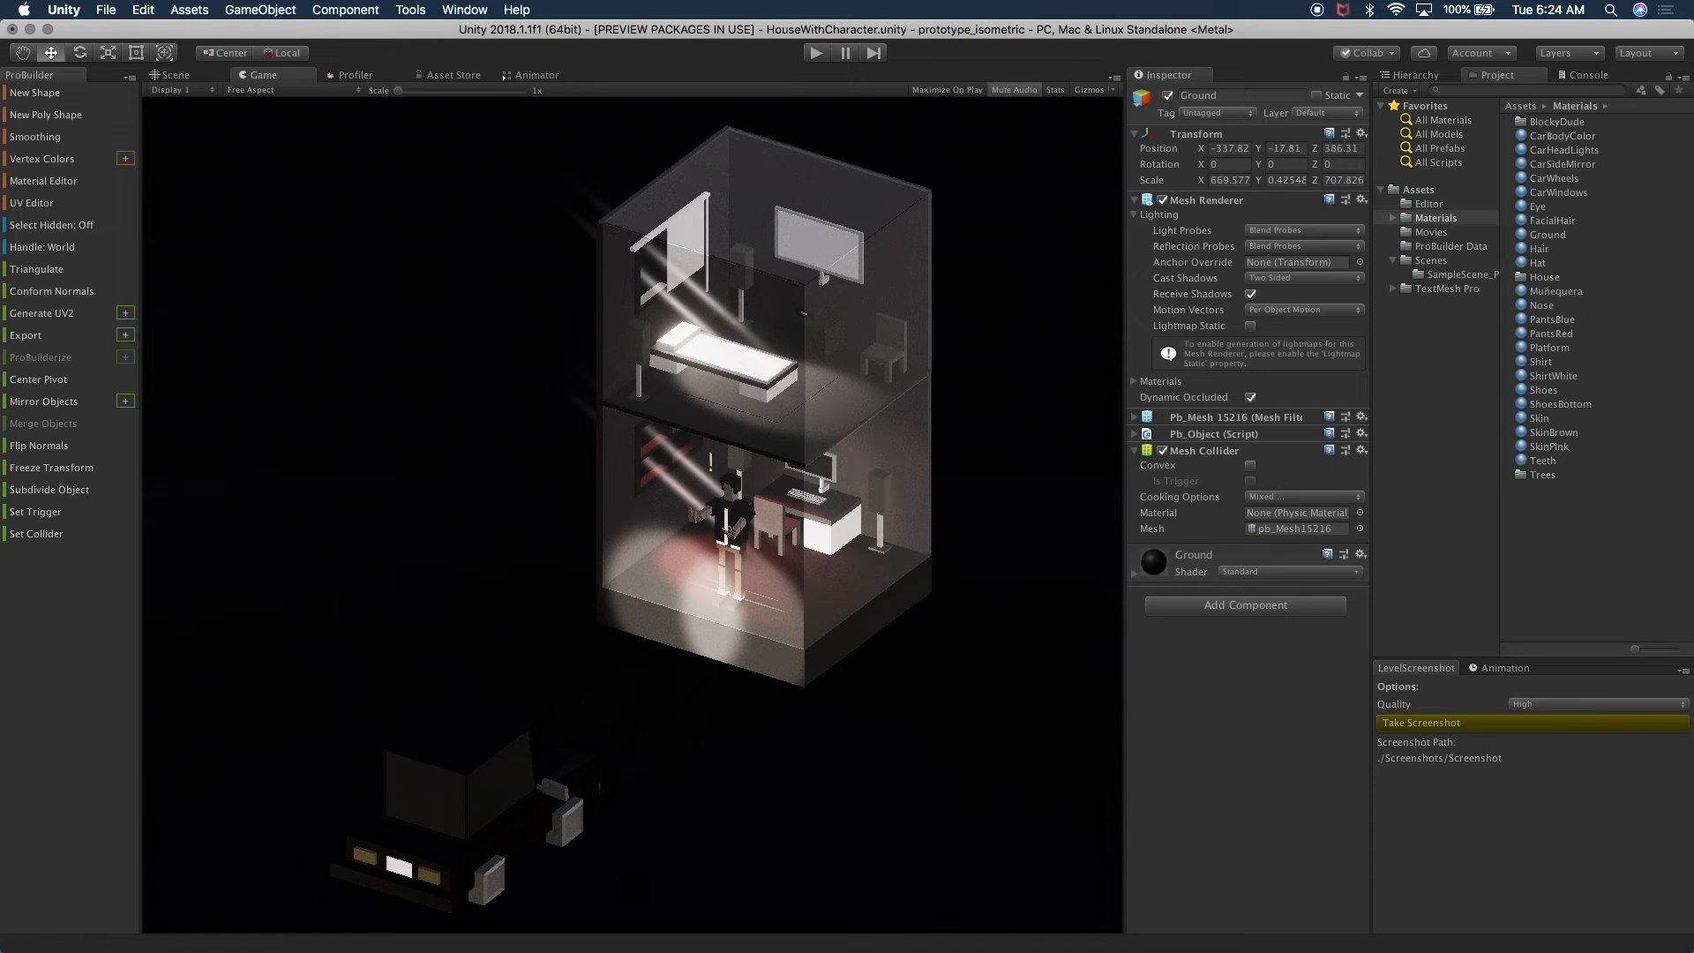
{"action": "left_click", "coordinate": [198, 75]}
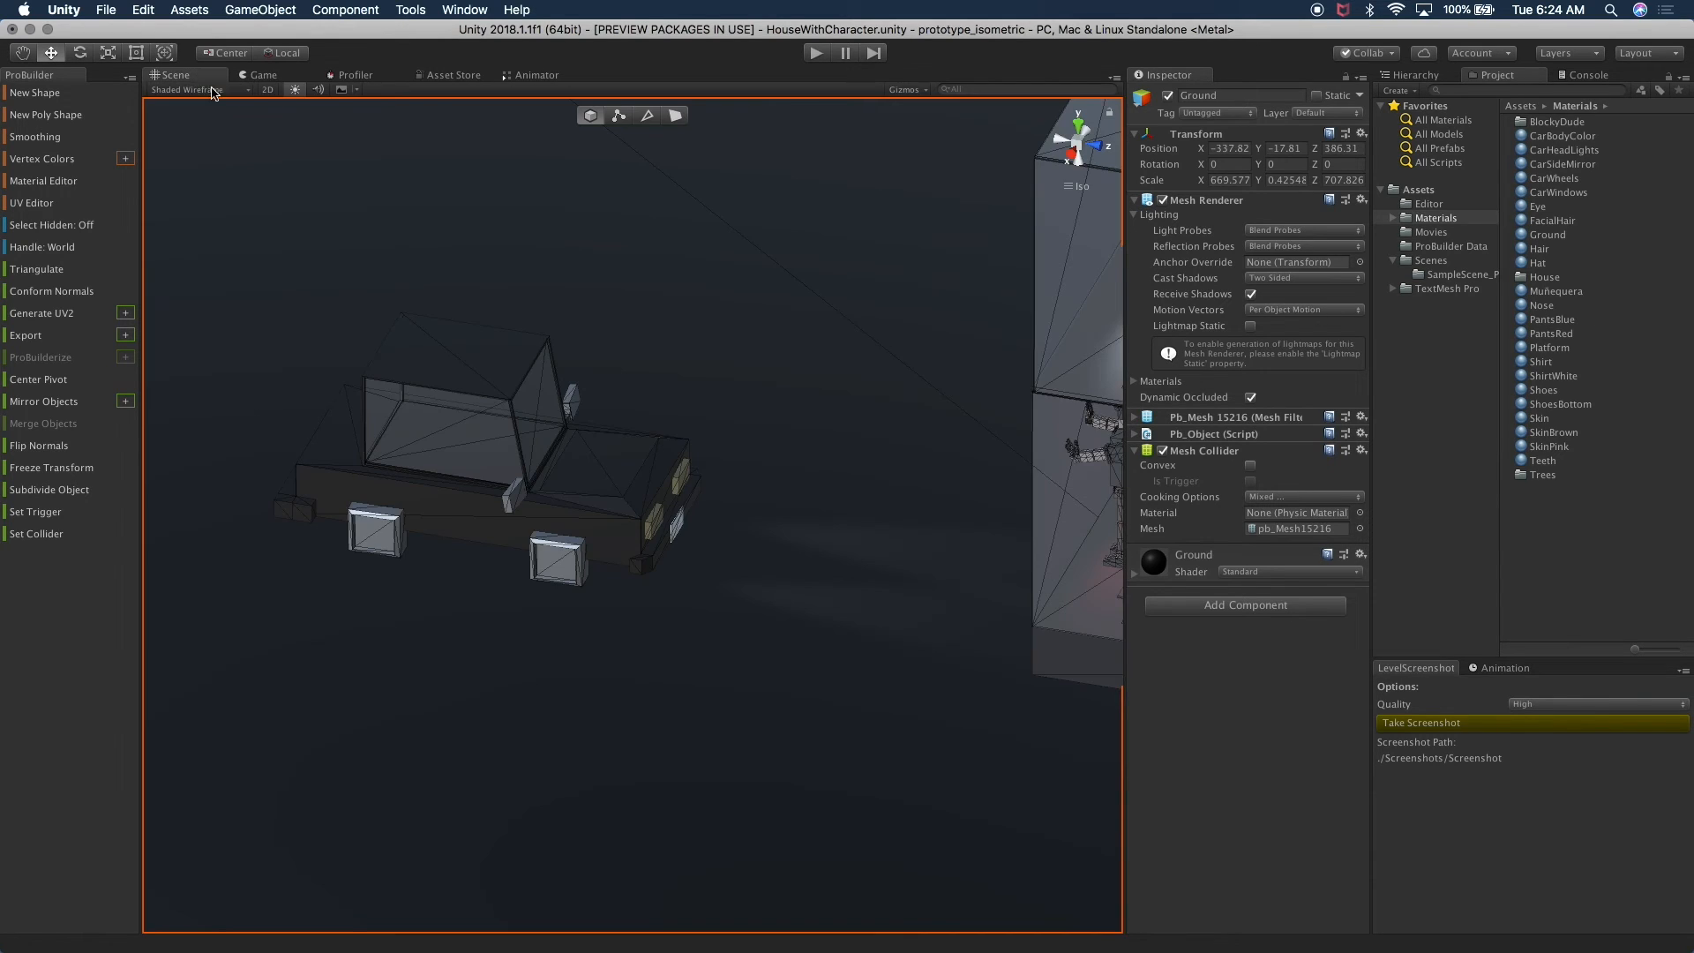
{"action": "left_click_drag", "start_coordinate": [648, 465], "coordinate": [738, 475], "text": "alt"}
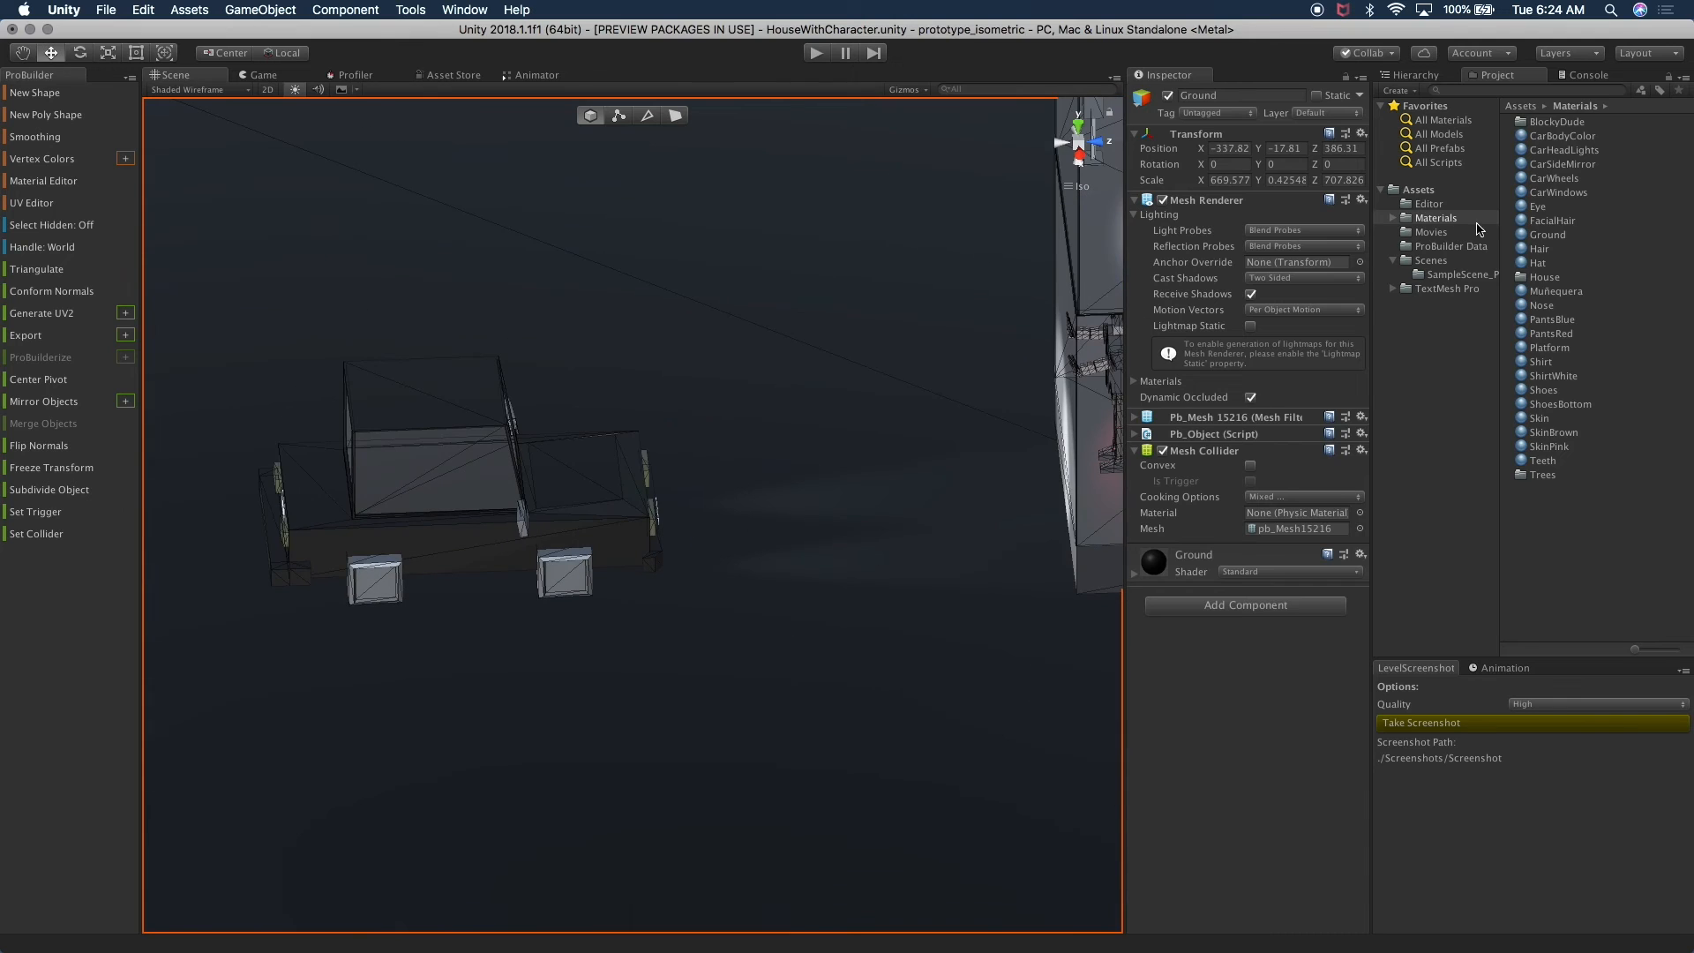
- Collapse the HouseFront group in the scene hierarchy and rename RightHeadLight (1) to RightBackLight
{"action": "left_click", "coordinate": [1412, 75]}
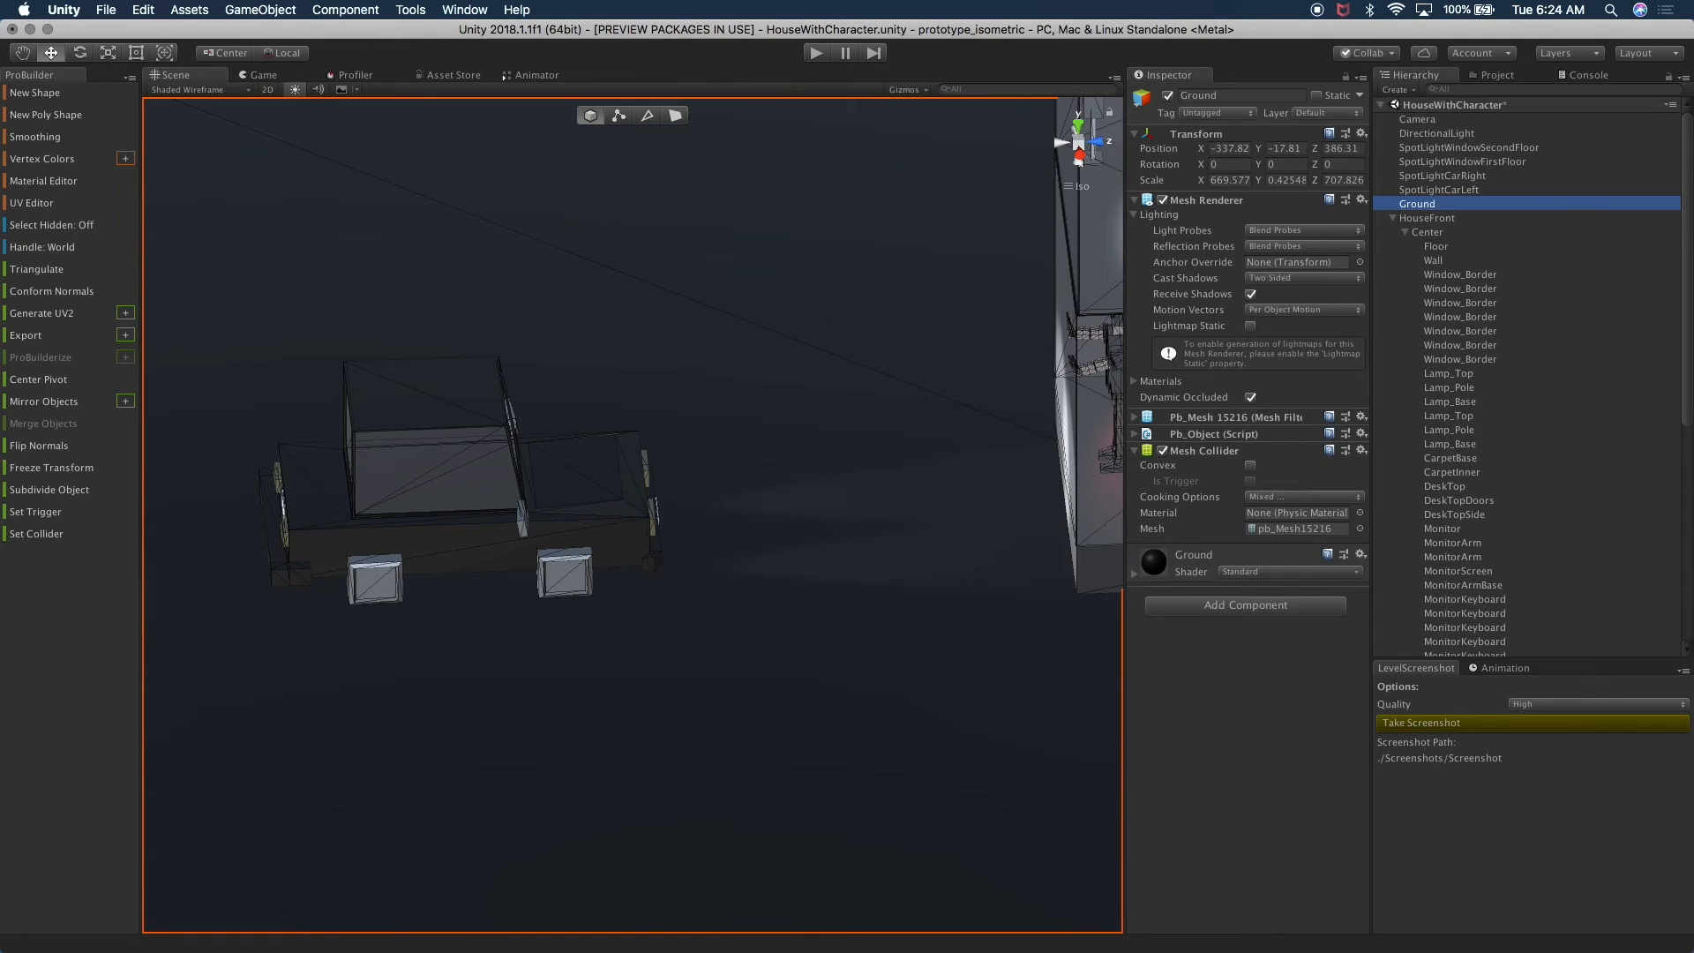
{"action": "left_click", "coordinate": [1395, 218]}
{"action": "left_click", "coordinate": [1453, 386]}
{"action": "left_click", "coordinate": [1424, 374]}
{"action": "left_click", "coordinate": [1424, 374]}
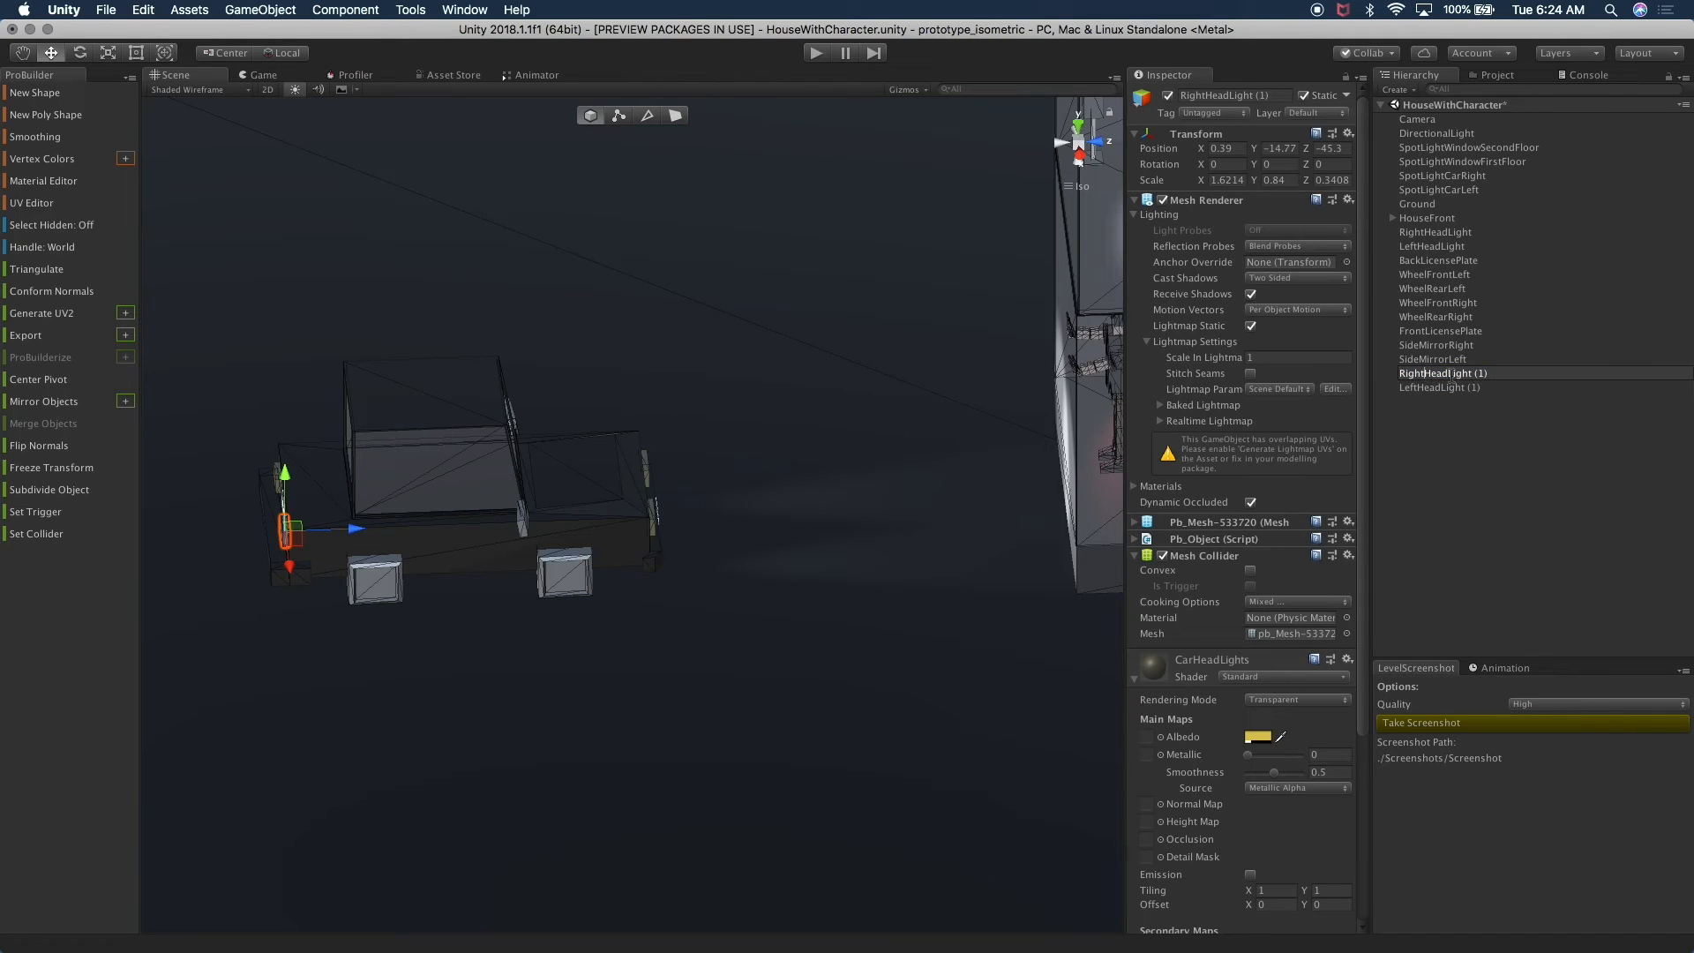
{"action": "left_click_drag", "start_coordinate": [1425, 374], "coordinate": [1443, 374]}
{"action": "type", "text": "Bac"}
{"action": "key", "text": "BackSpace"}
{"action": "key", "text": "Return"}
- Rename the copied left light, LeftHeadLight (1), to LeftBackLight
{"action": "left_click", "coordinate": [1451, 388]}
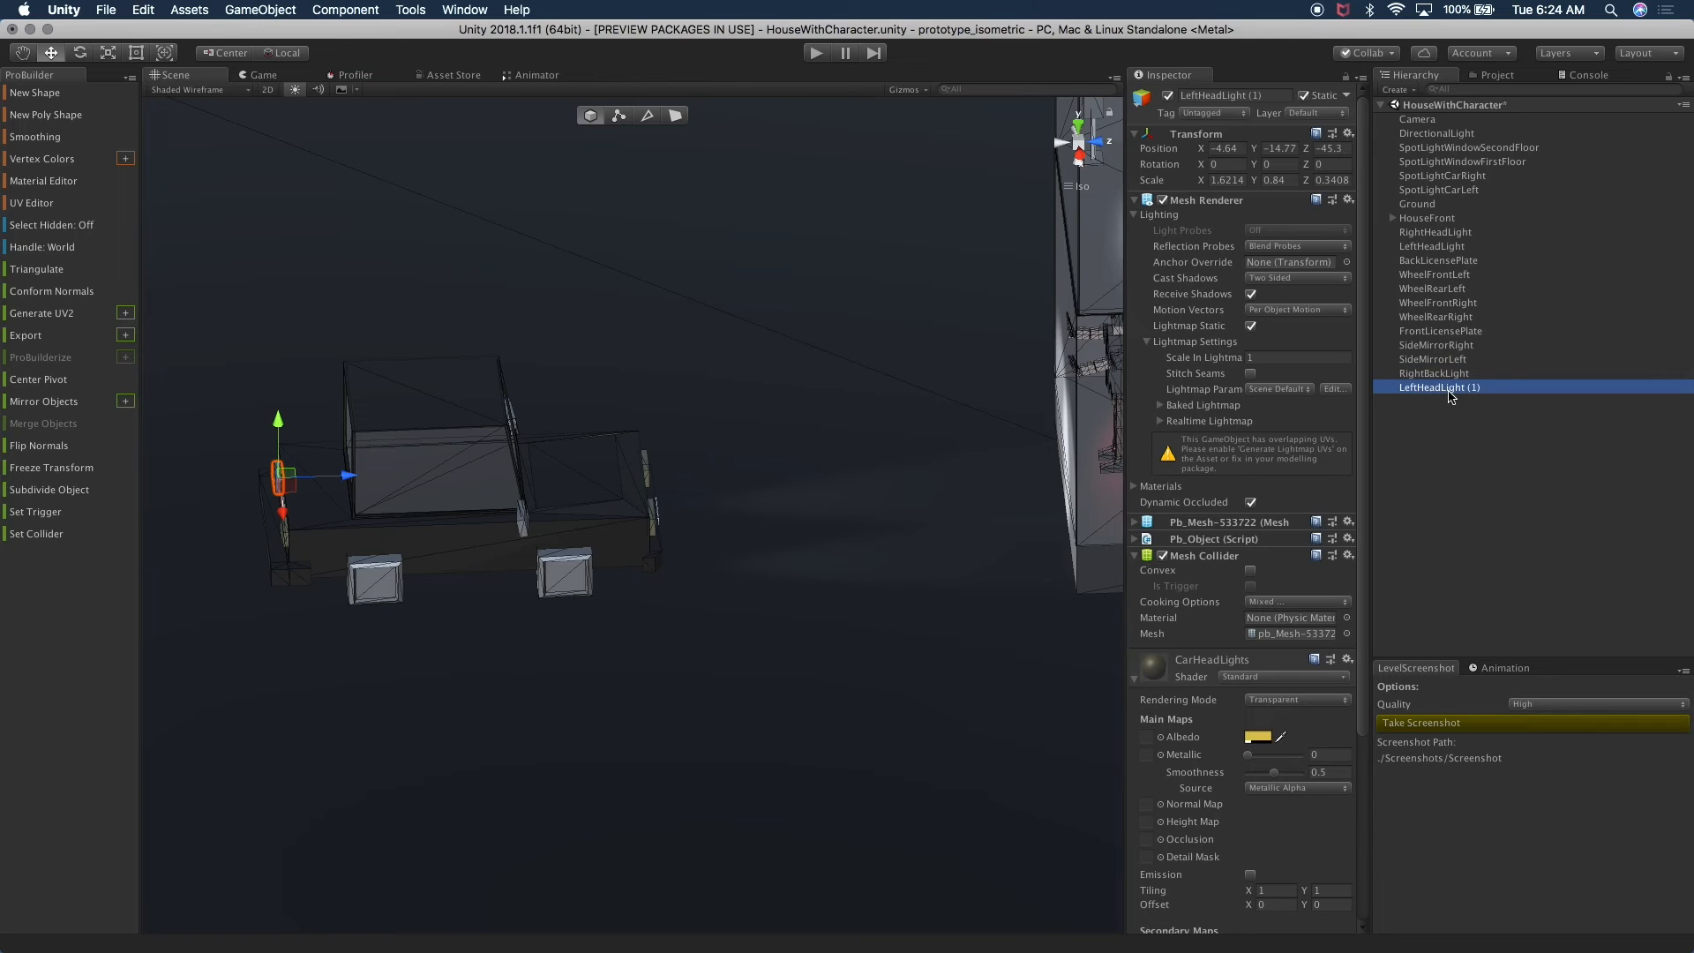
{"action": "left_click", "coordinate": [1445, 390]}
{"action": "left_click", "coordinate": [1443, 389]}
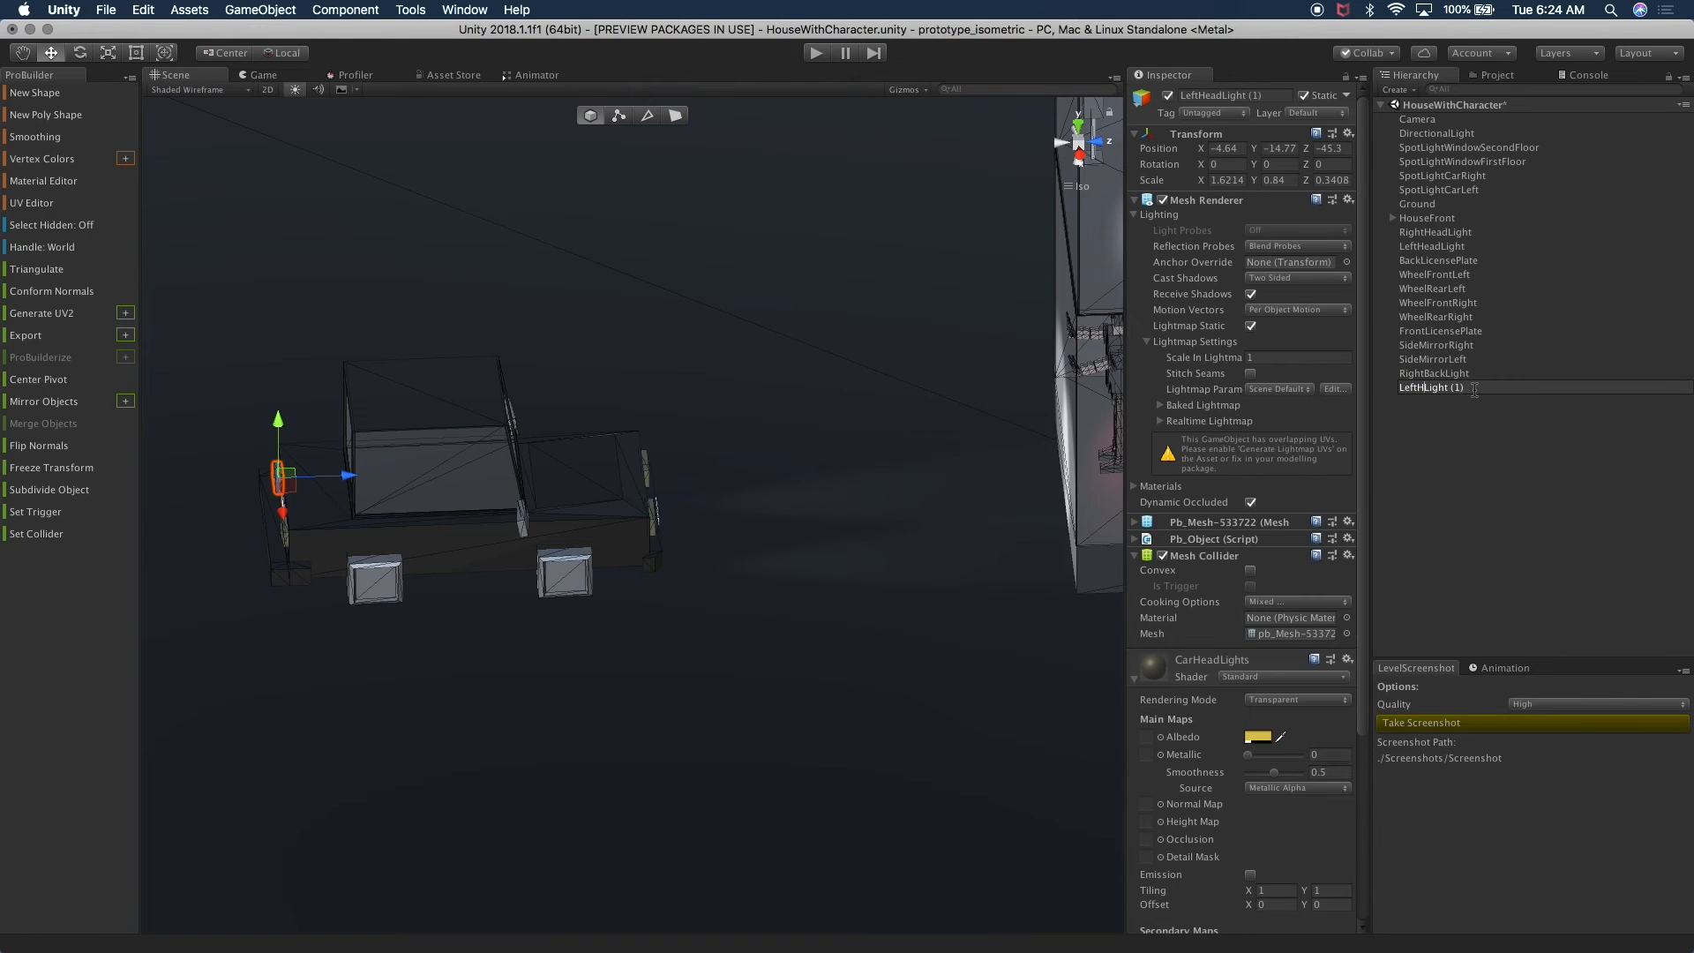
{"action": "type", "text": "Ba"}
{"action": "key", "text": "Delete"}
{"action": "key", "text": "Delete"}
{"action": "key", "text": "Delete"}
{"action": "key", "text": "Delete"}
{"action": "key", "text": "Return"}
{"action": "mouse_move", "coordinate": [768, 346]}
{"action": "left_mouse_down", "text": "alt"}
{"action": "mouse_move", "coordinate": [771, 405]}
{"action": "mouse_move", "coordinate": [769, 362]}
{"action": "left_mouse_up", "text": "alt"}
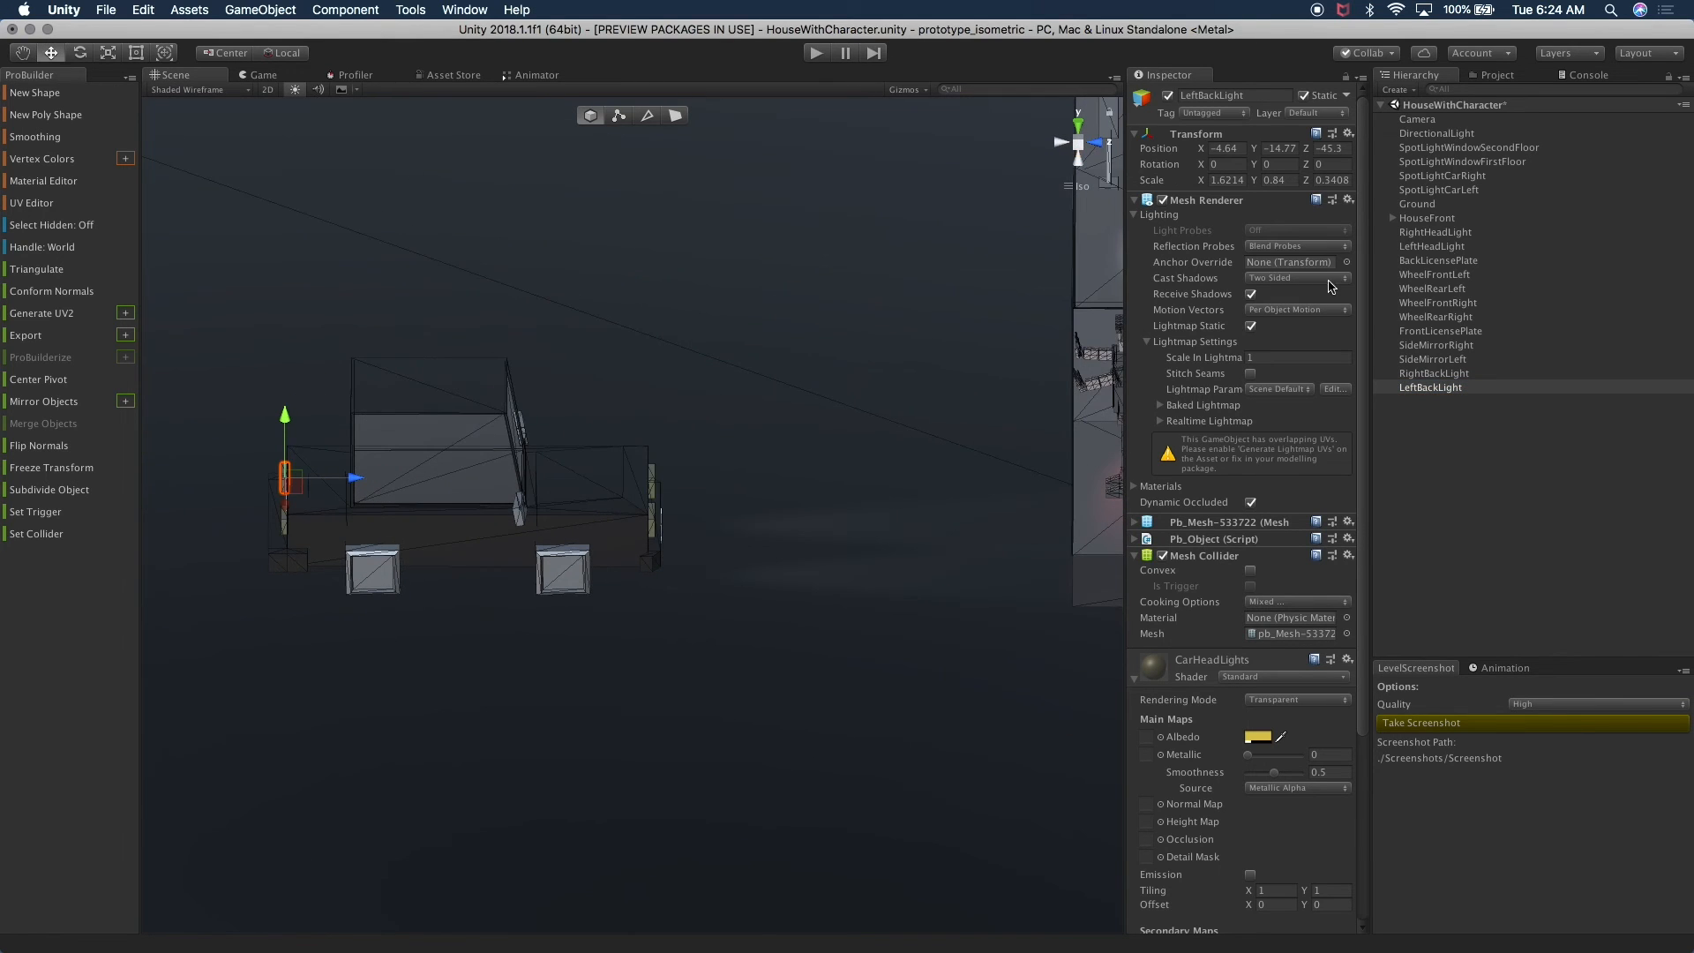
- Select SpotLightCarRight and SpotLightCarLeft together and bring up the Game view to judge their light
{"action": "left_click", "coordinate": [1440, 177]}
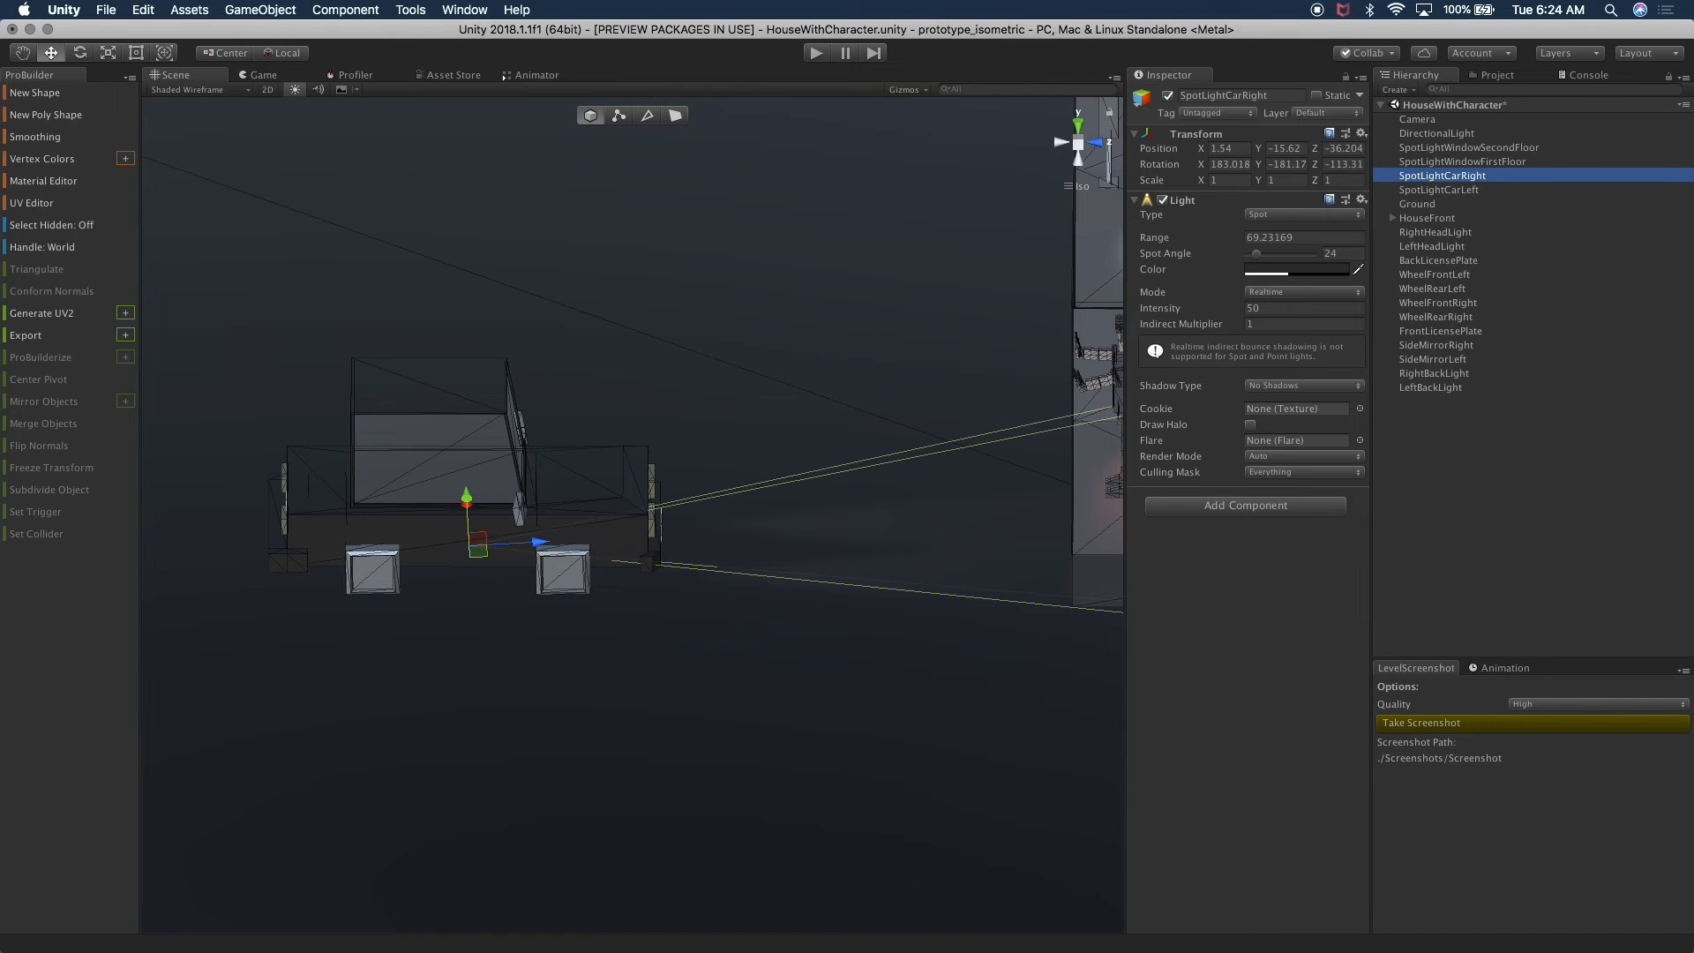
{"action": "left_click", "coordinate": [1438, 190], "text": "shift"}
{"action": "left_click_drag", "start_coordinate": [850, 349], "coordinate": [860, 459], "text": "alt"}
{"action": "scroll", "coordinate": [633, 515], "scroll_direction": "up", "scroll_amount": 5}
{"action": "left_click_drag", "start_coordinate": [629, 426], "coordinate": [397, 434], "text": "alt"}
{"action": "left_click_drag", "start_coordinate": [635, 512], "coordinate": [552, 523], "text": "alt"}
{"action": "left_click", "coordinate": [265, 76]}
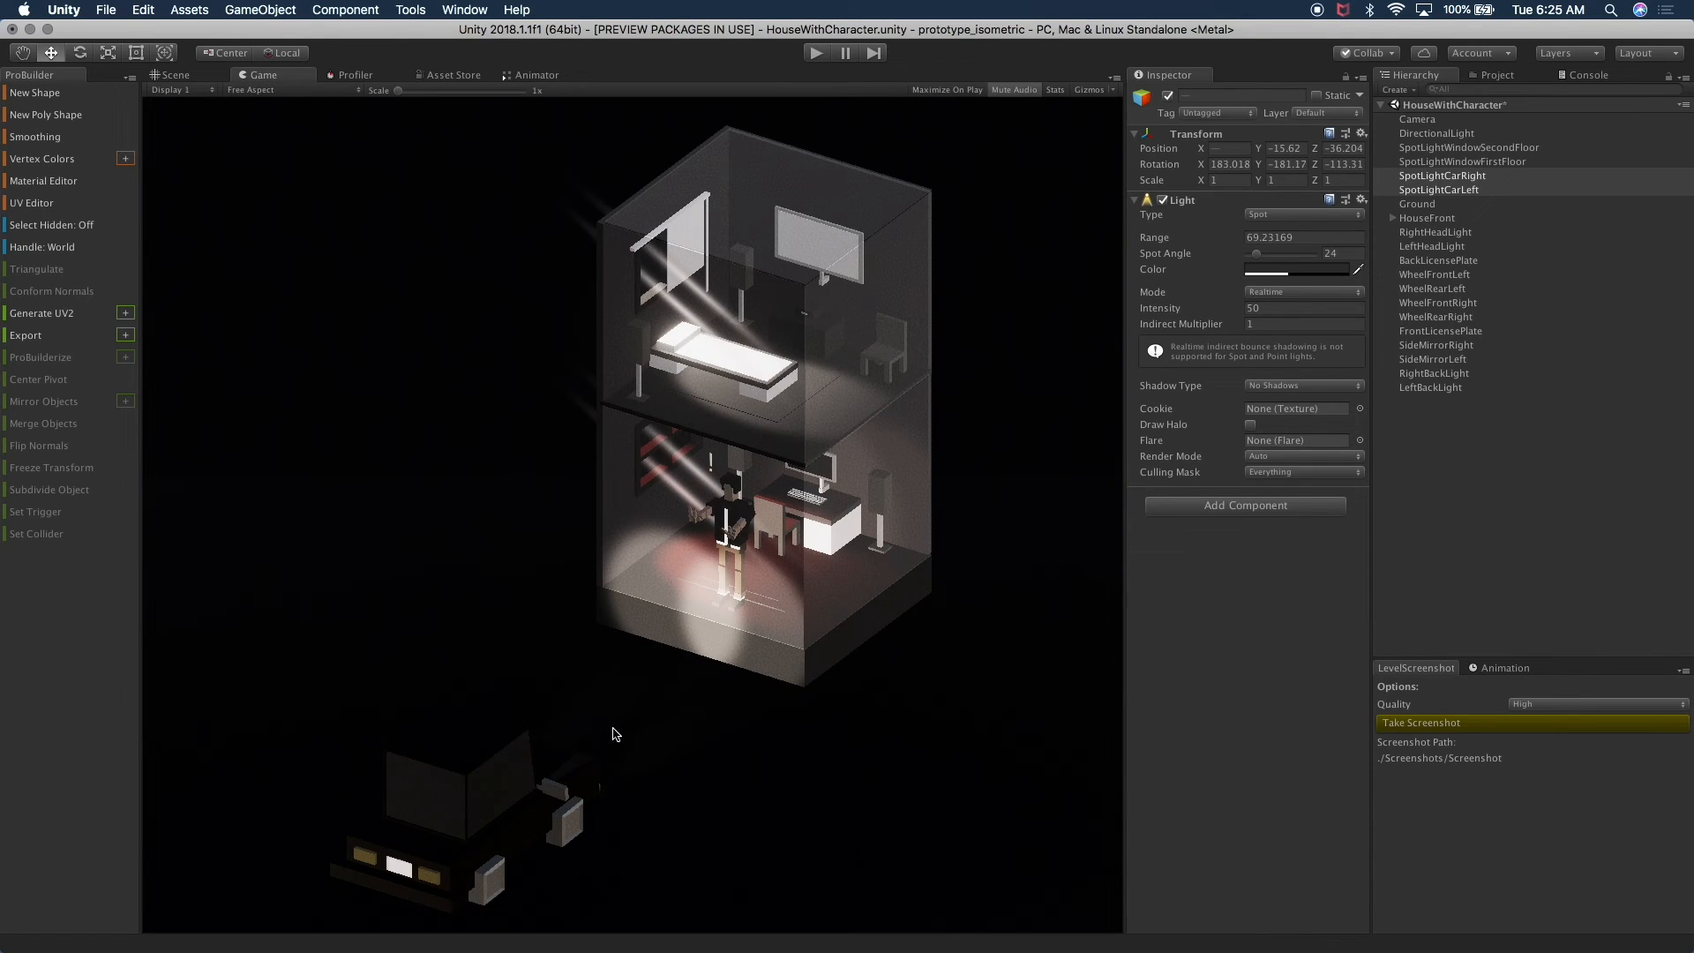
- Try a dark grey colour on both car spotlights and reduce their intensity to 33.41
{"action": "left_click", "coordinate": [1261, 274]}
{"action": "left_click_drag", "start_coordinate": [1443, 397], "coordinate": [1433, 428]}
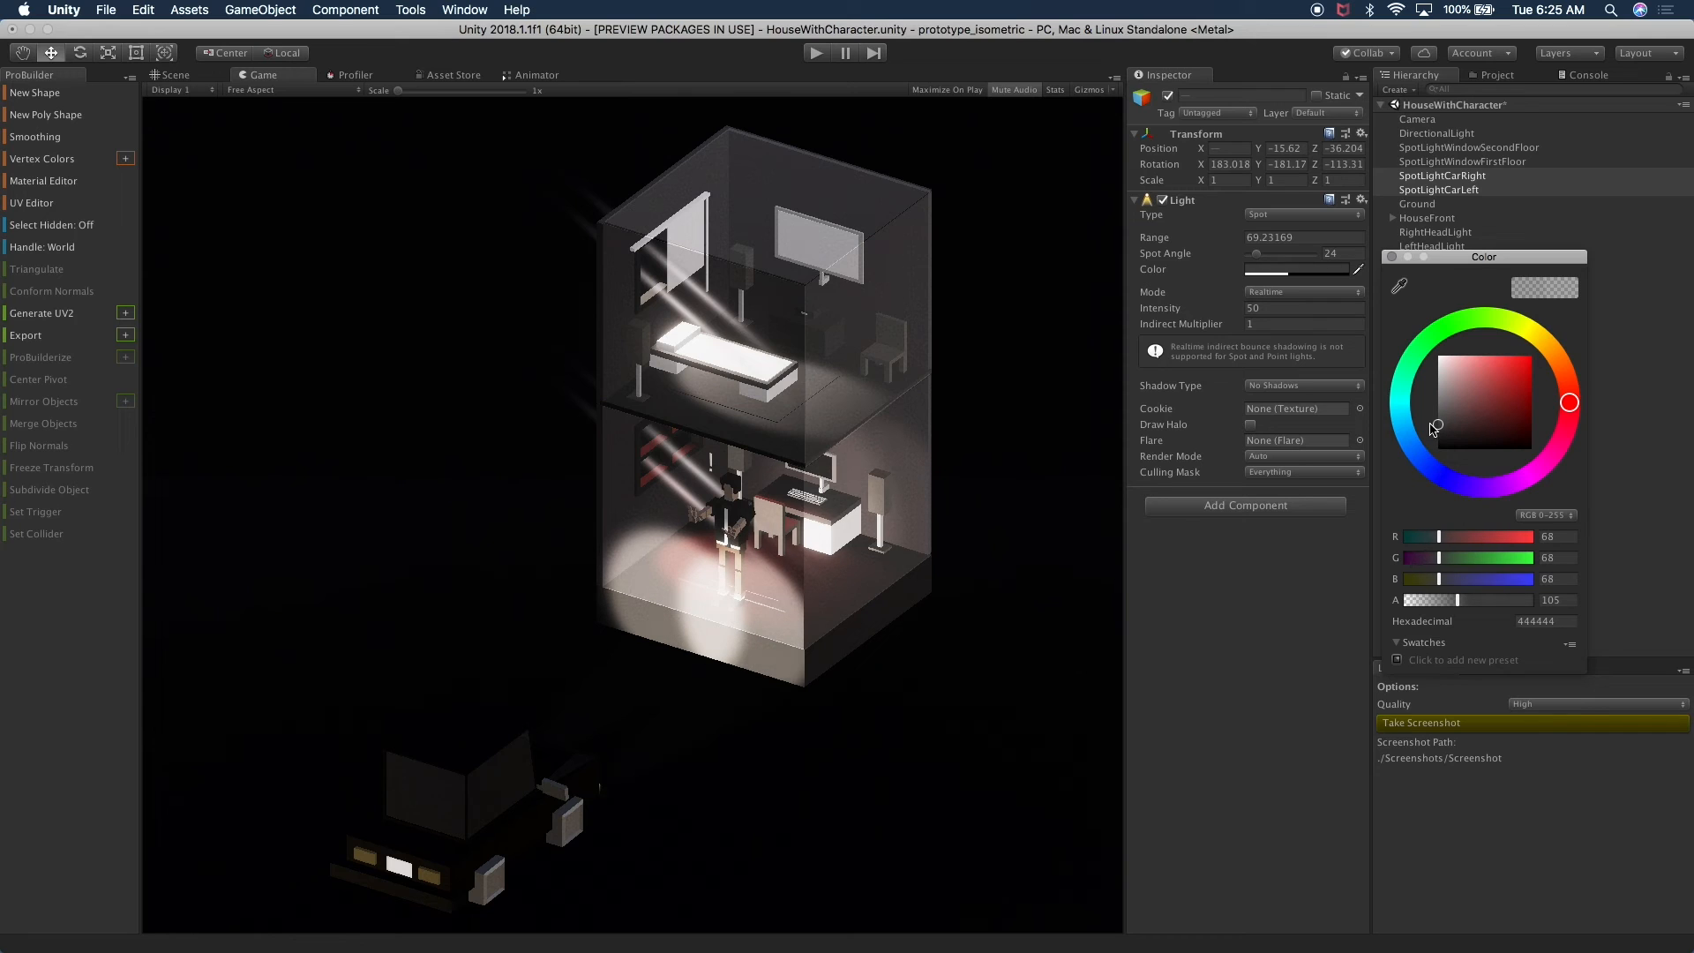
{"action": "left_click", "coordinate": [1391, 257]}
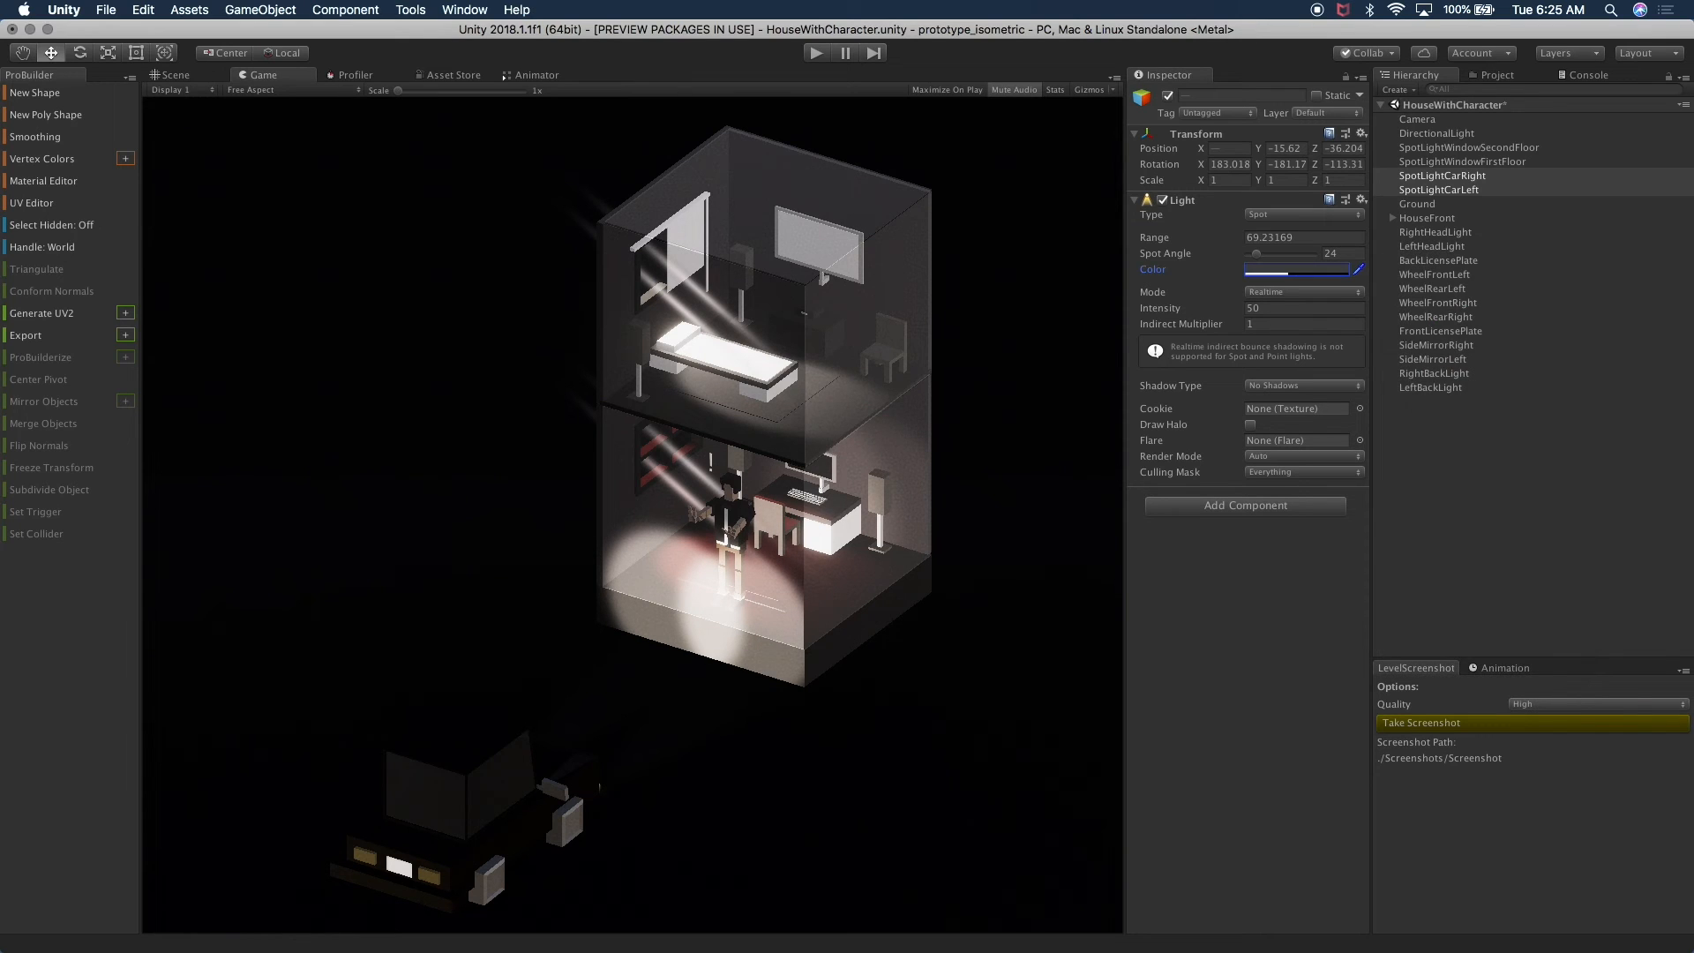
{"action": "left_click", "coordinate": [1253, 310]}
{"action": "left_click_drag", "start_coordinate": [1200, 311], "coordinate": [755, 391]}
- Give both car spotlights a pale yellow colour and lower their intensity to 11.4
{"action": "left_click", "coordinate": [1269, 274]}
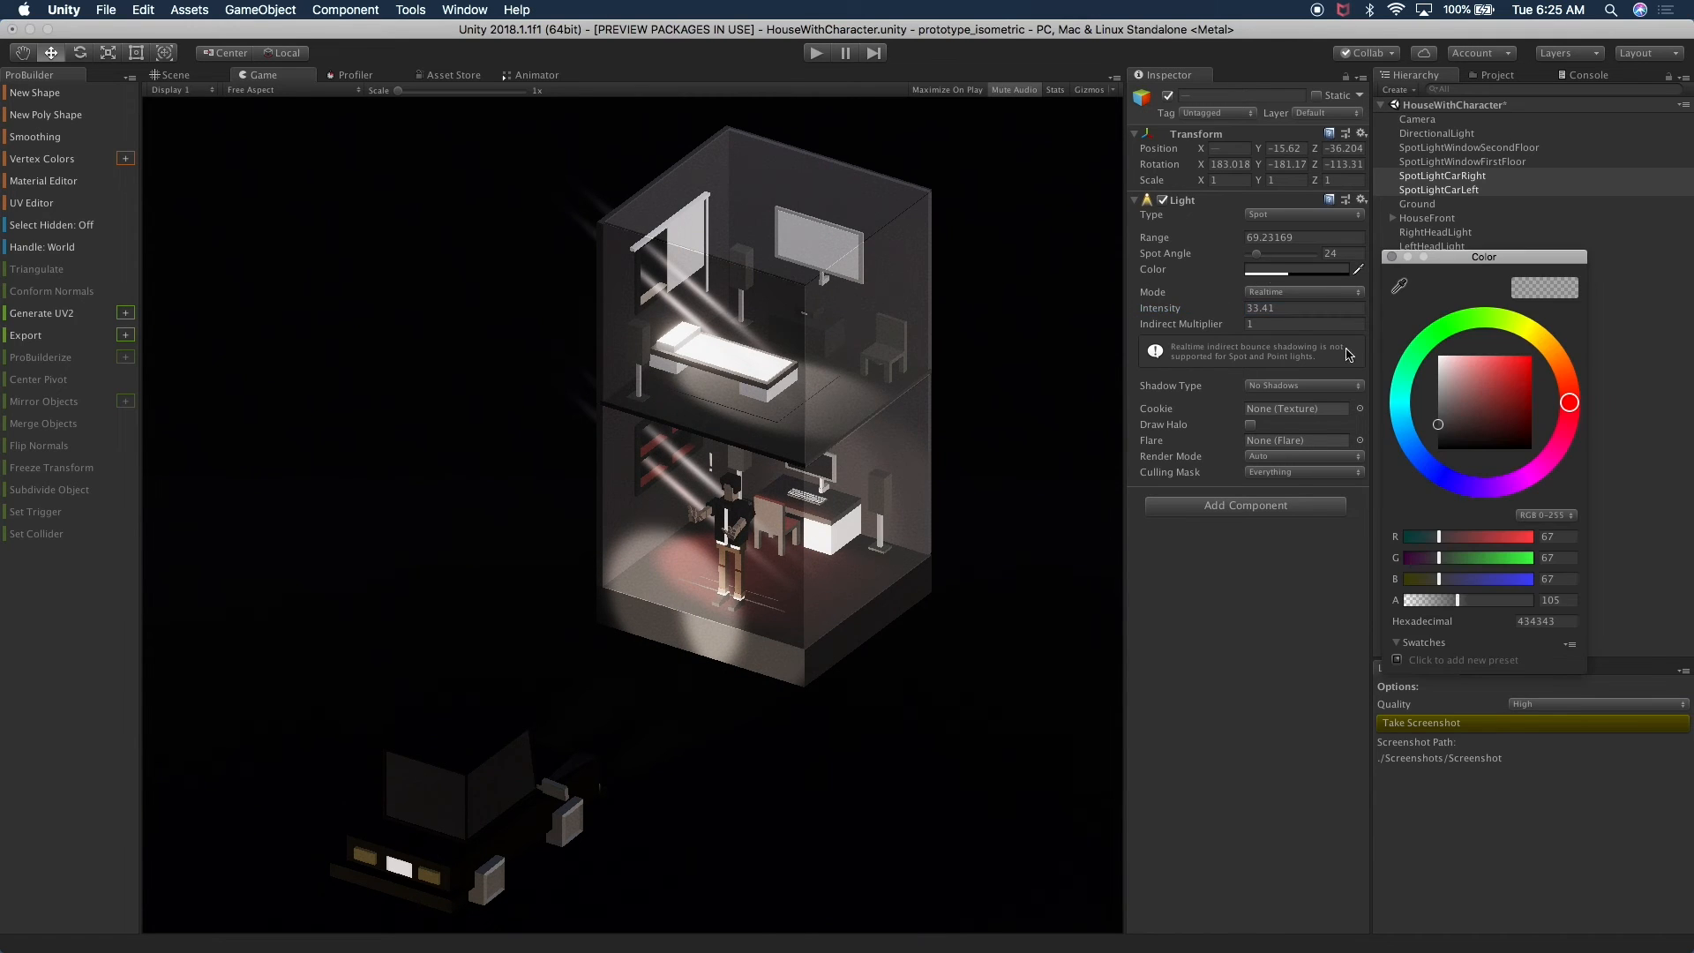
{"action": "mouse_move", "coordinate": [1444, 375]}
{"action": "left_mouse_down"}
{"action": "mouse_move", "coordinate": [1437, 364]}
{"action": "mouse_move", "coordinate": [1504, 367]}
{"action": "mouse_move", "coordinate": [1471, 373]}
{"action": "left_mouse_up"}
{"action": "left_click", "coordinate": [1530, 344]}
{"action": "key", "text": "Return"}
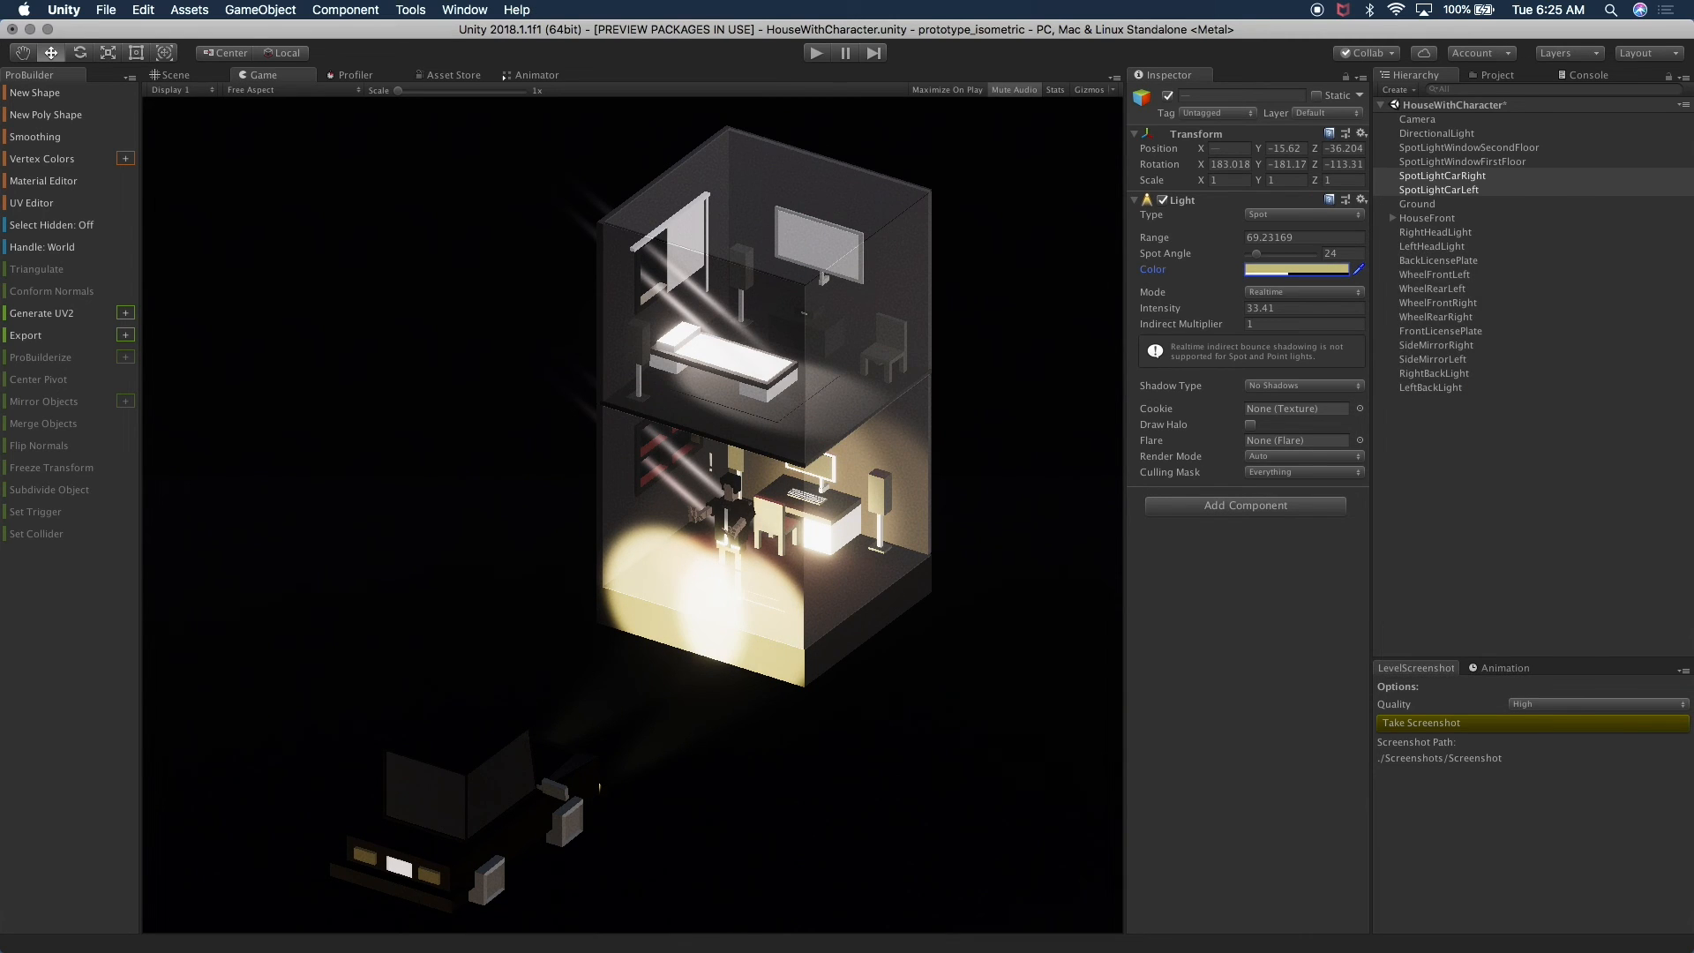
{"action": "left_click_drag", "start_coordinate": [1226, 308], "coordinate": [1109, 330]}
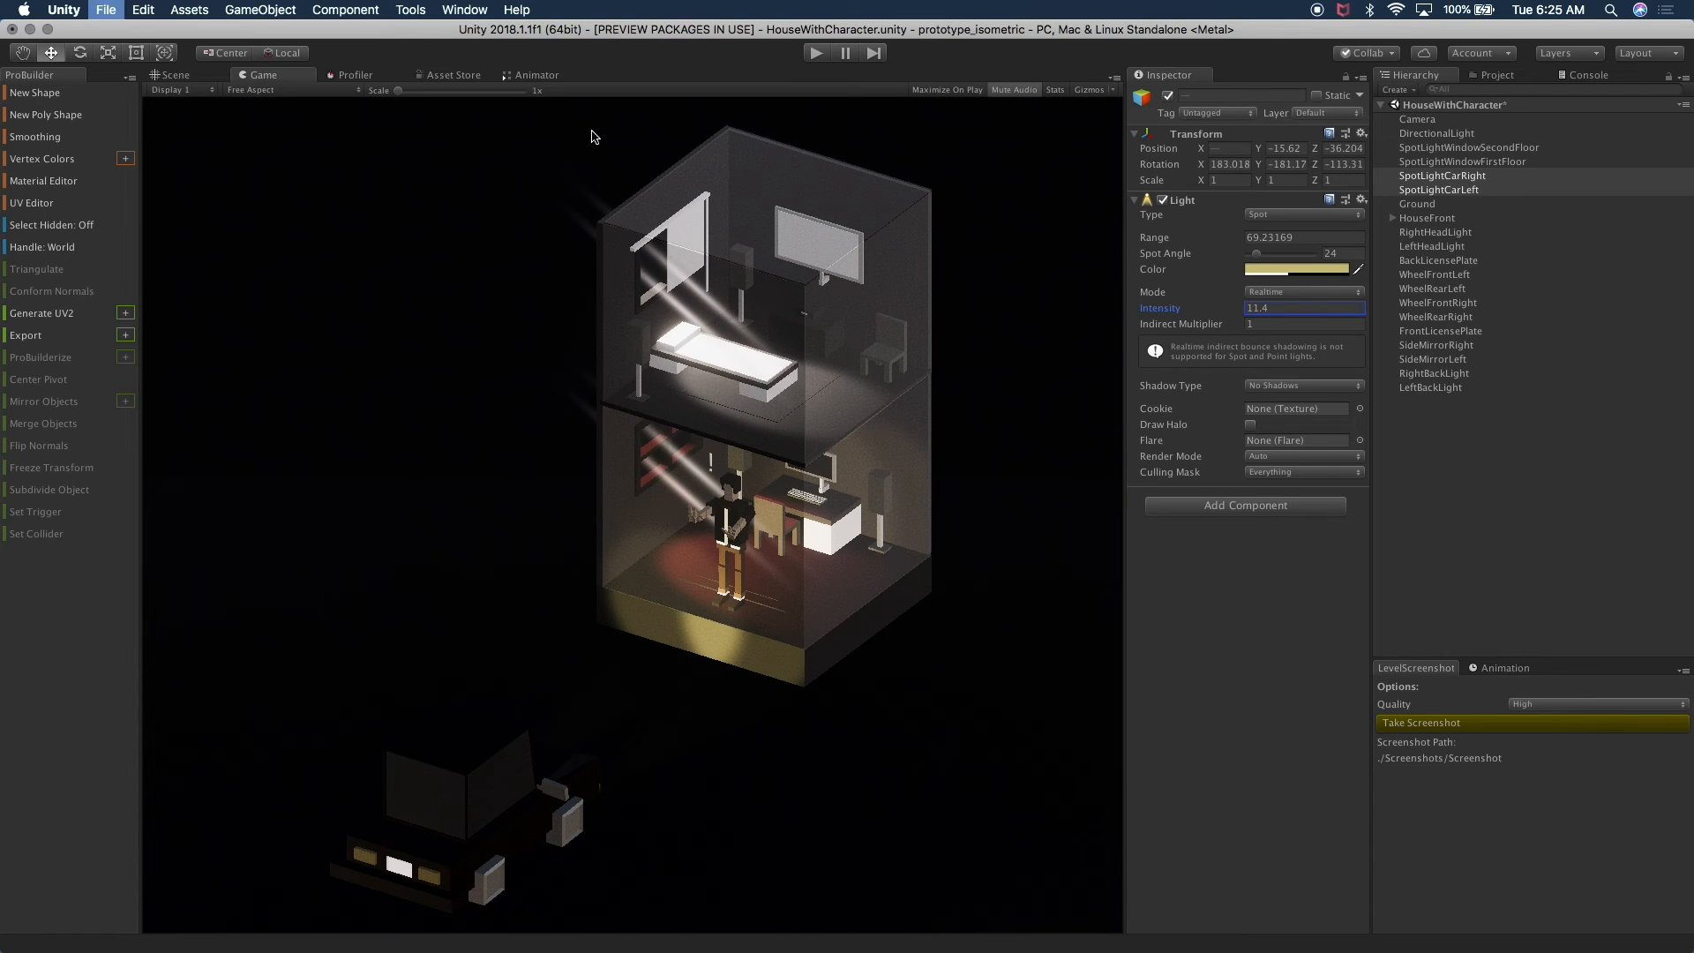
{"action": "left_click", "coordinate": [172, 75]}
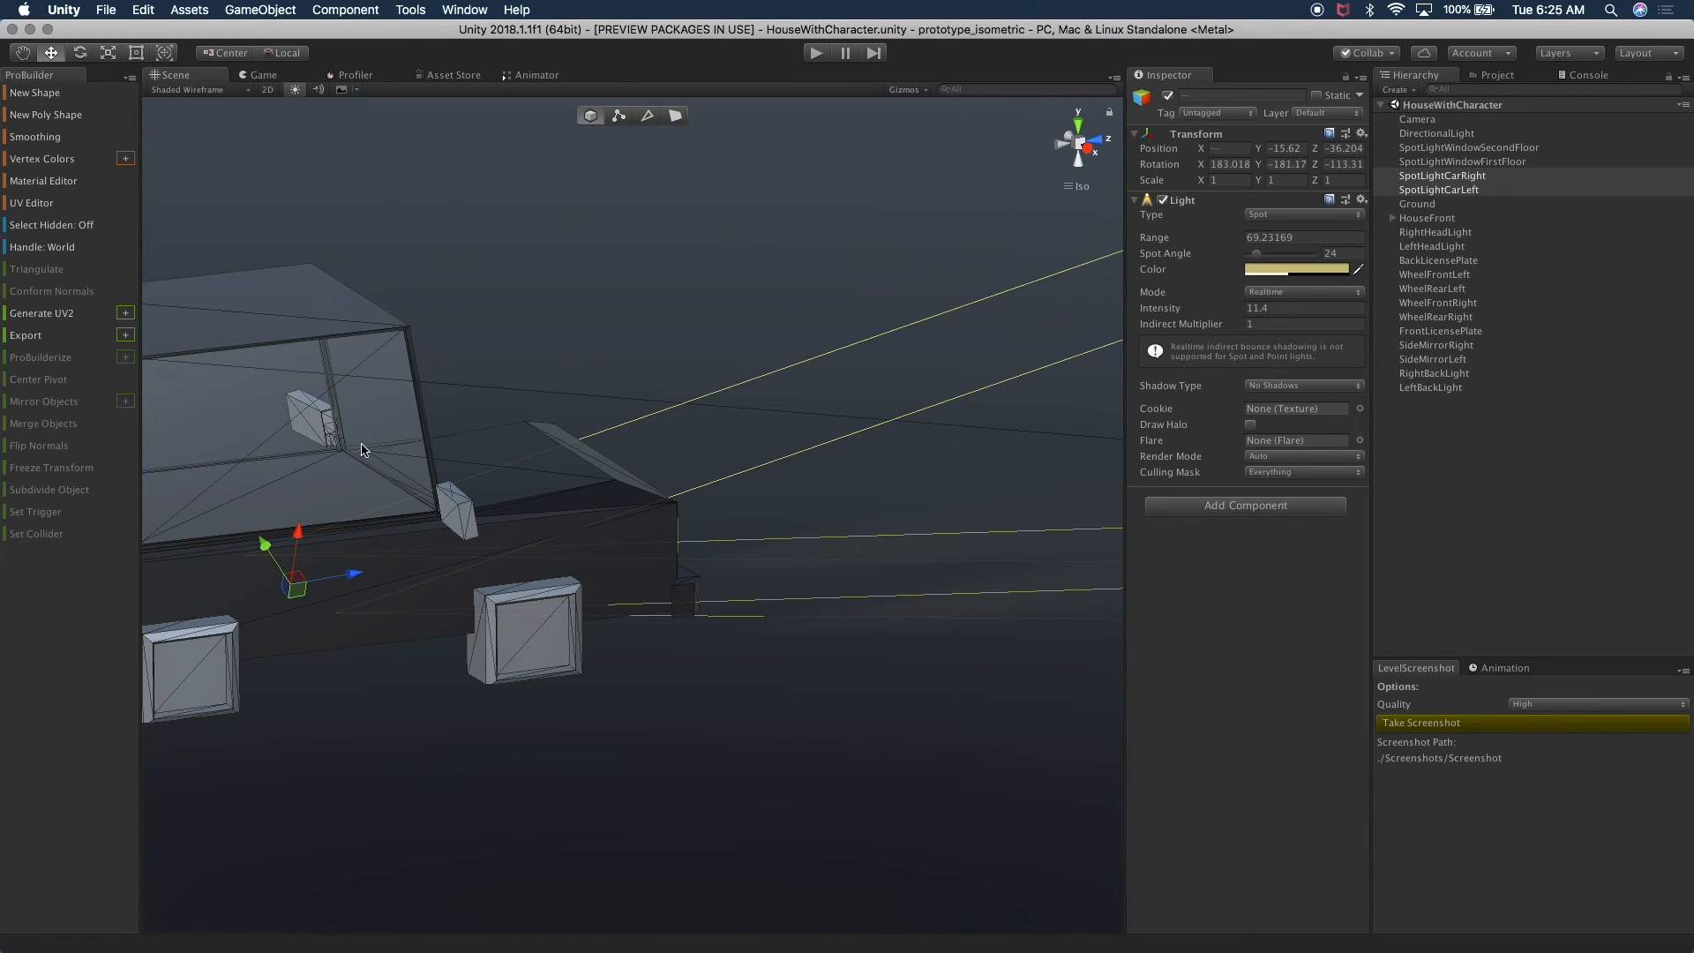
- Review the albedo colour of the car body's CarWindows material and check the windows in the Game view
{"action": "left_click", "coordinate": [393, 478]}
{"action": "key", "text": "f"}
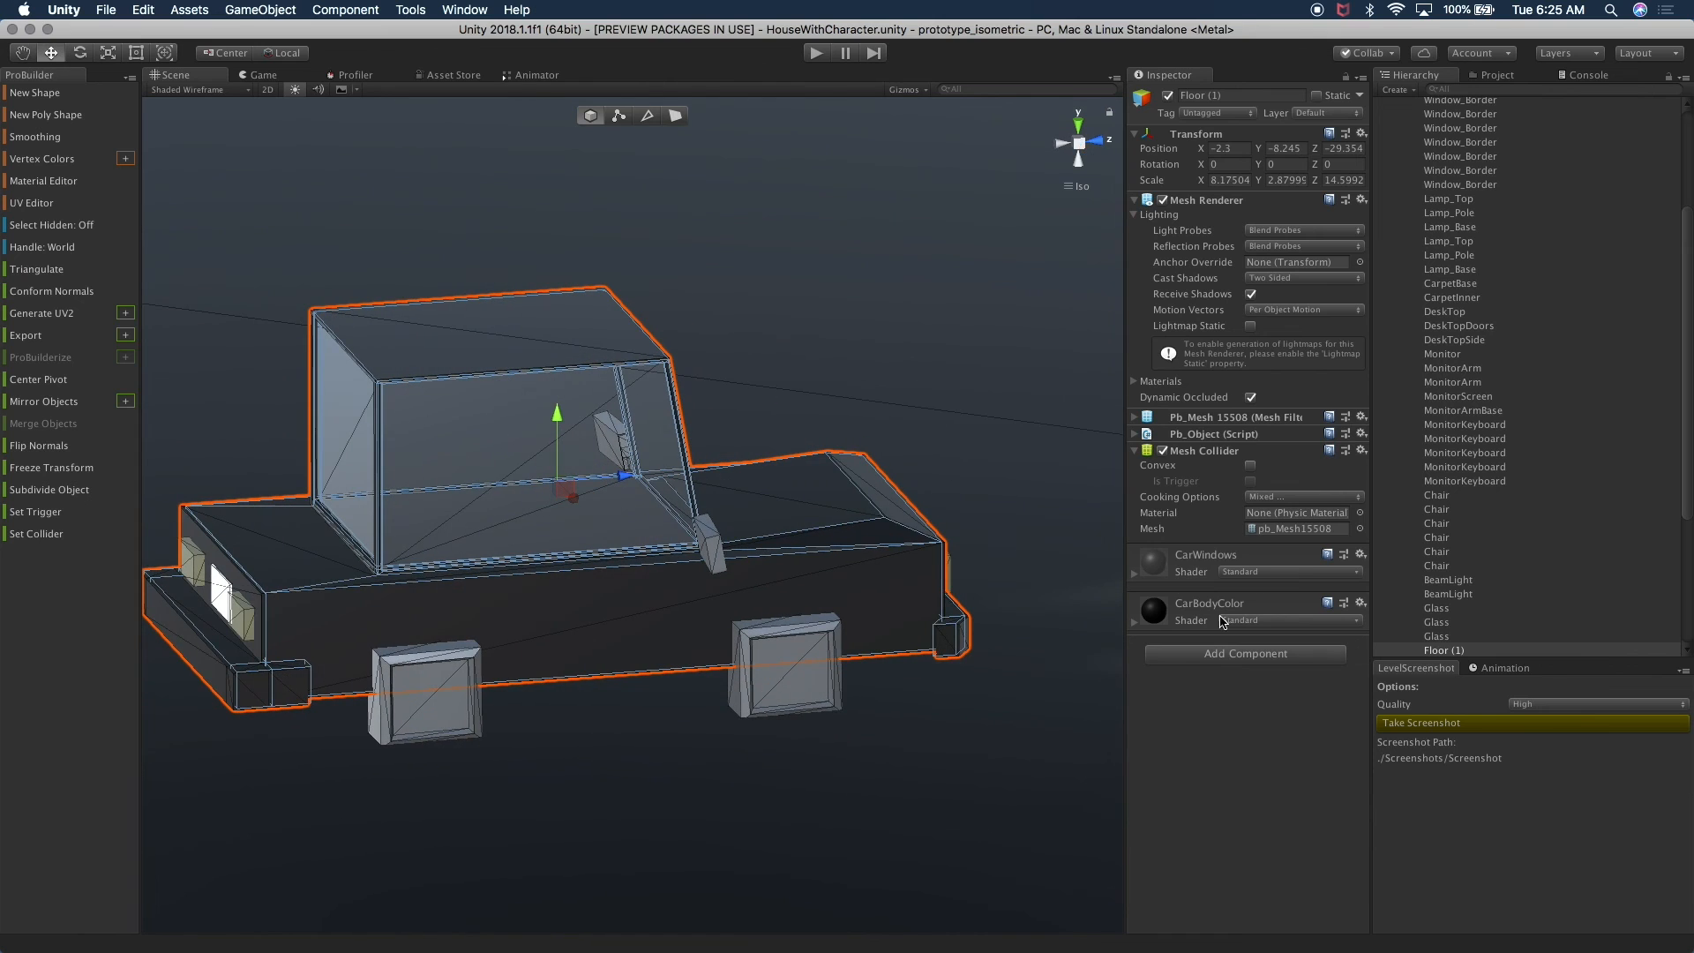
{"action": "left_click", "coordinate": [1197, 567]}
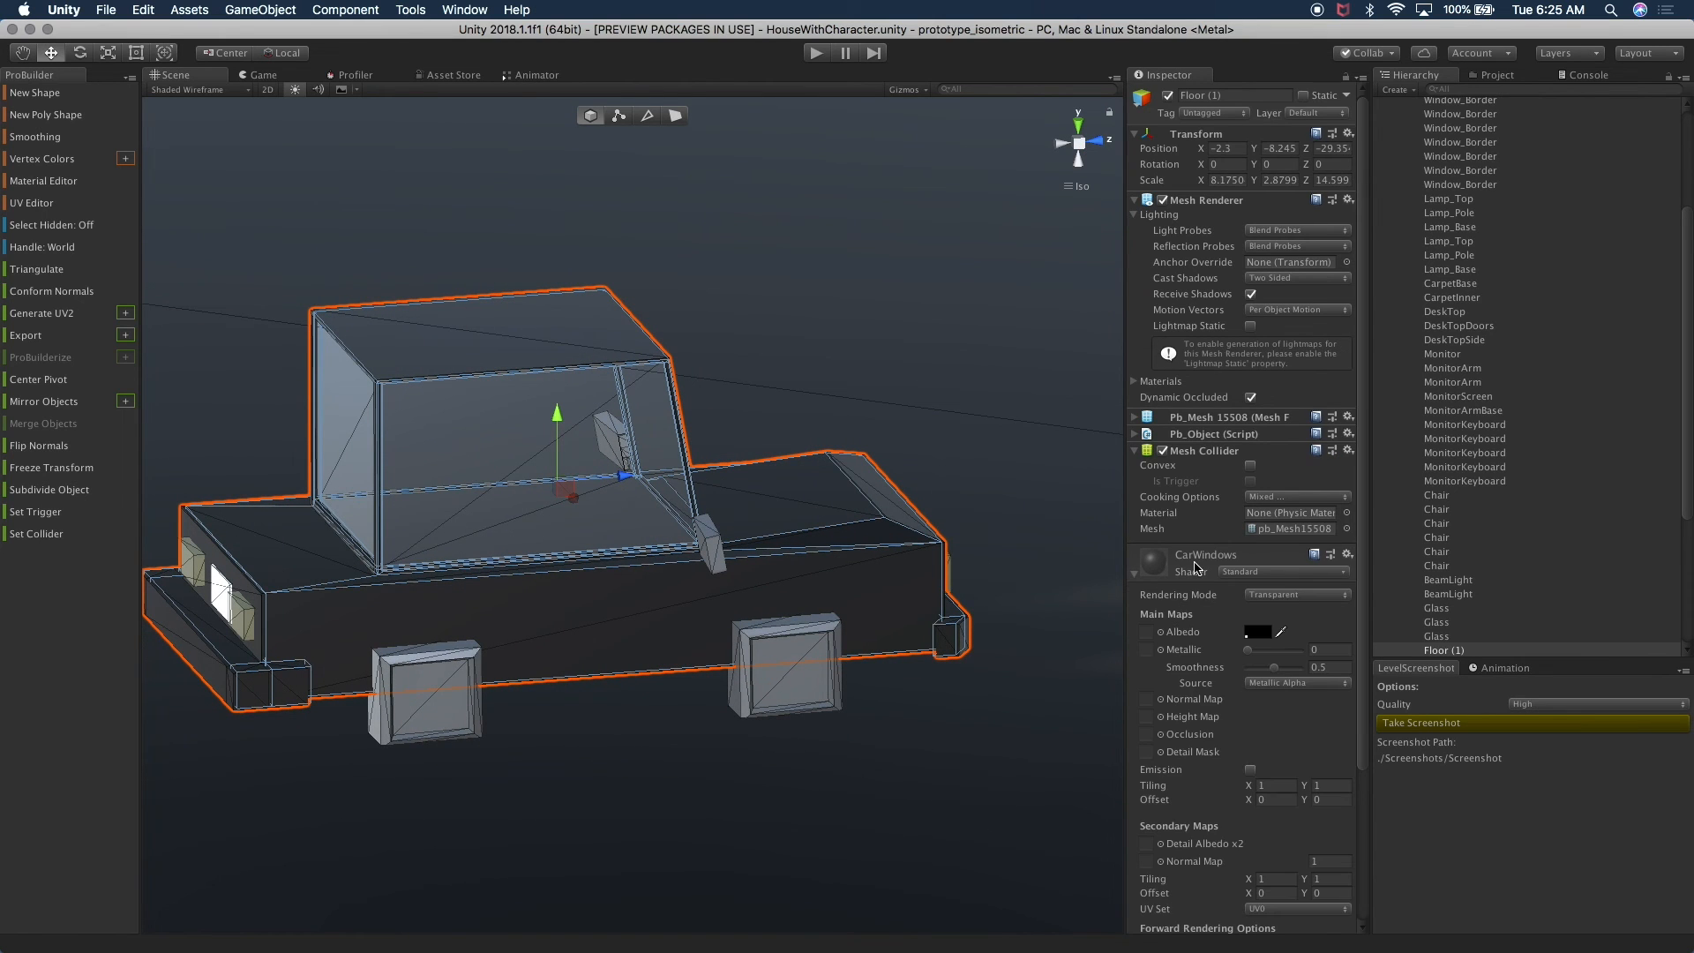
{"action": "left_click", "coordinate": [1260, 633]}
{"action": "left_click", "coordinate": [1416, 604]}
{"action": "key", "text": "Return"}
{"action": "left_click", "coordinate": [262, 75]}
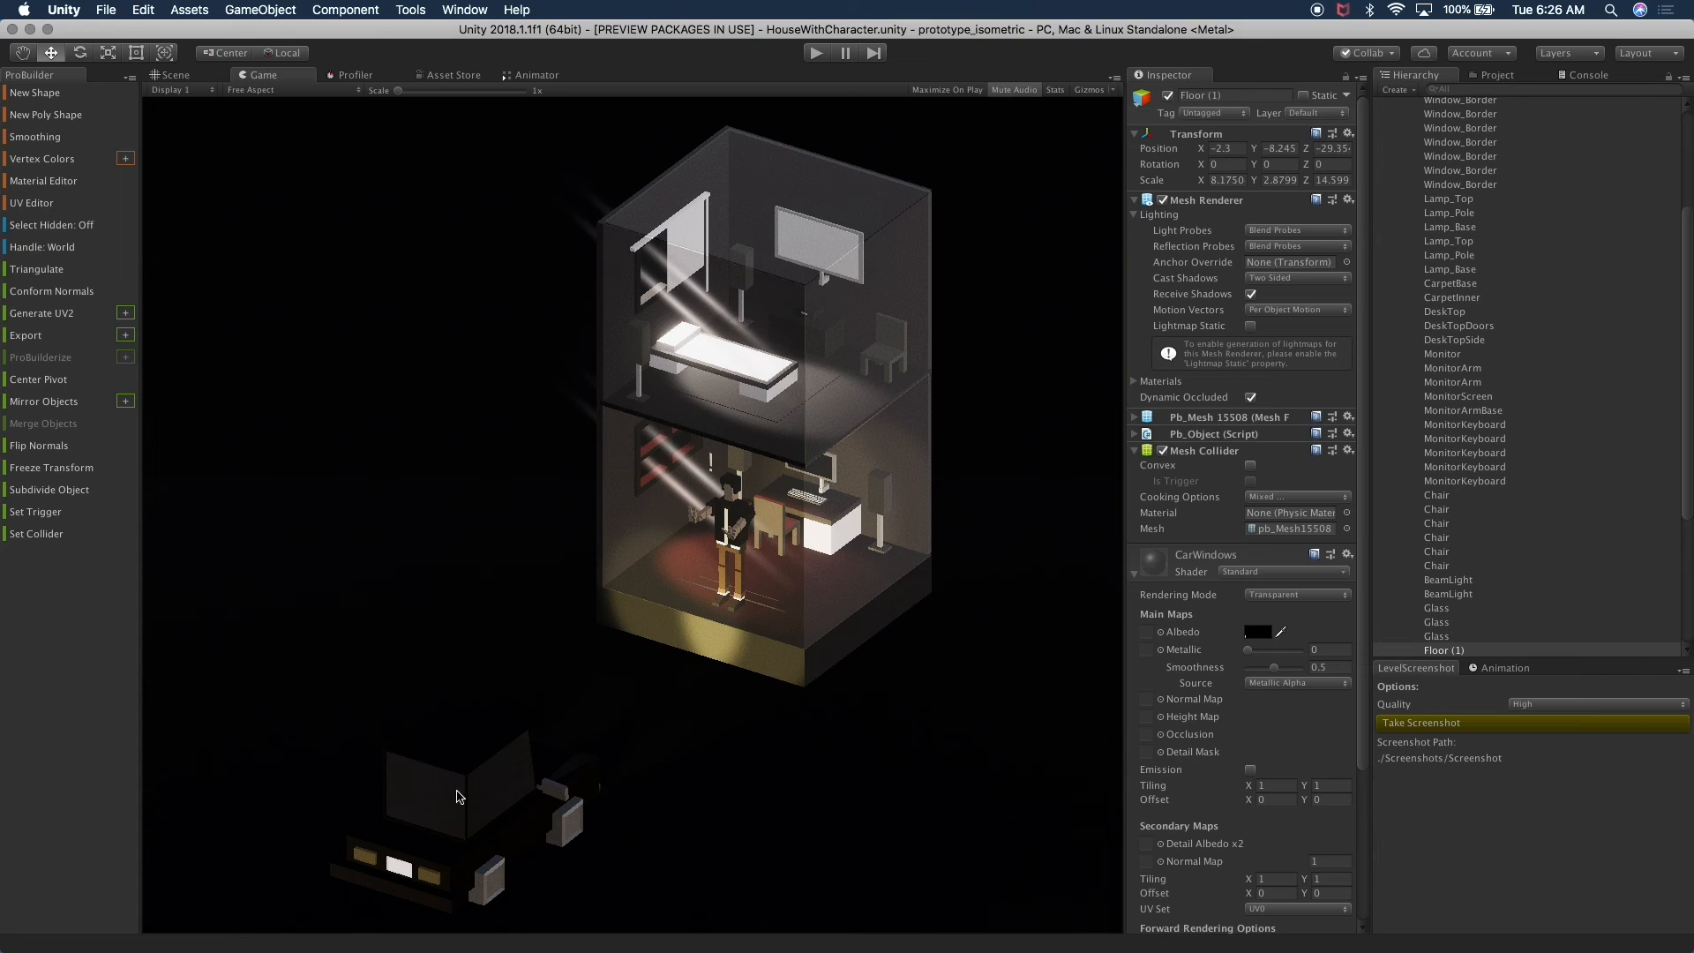
- Select both car spotlights and shift them along the car's length to Z -38.96, then check their light in the Game view
{"action": "left_click", "coordinate": [187, 76]}
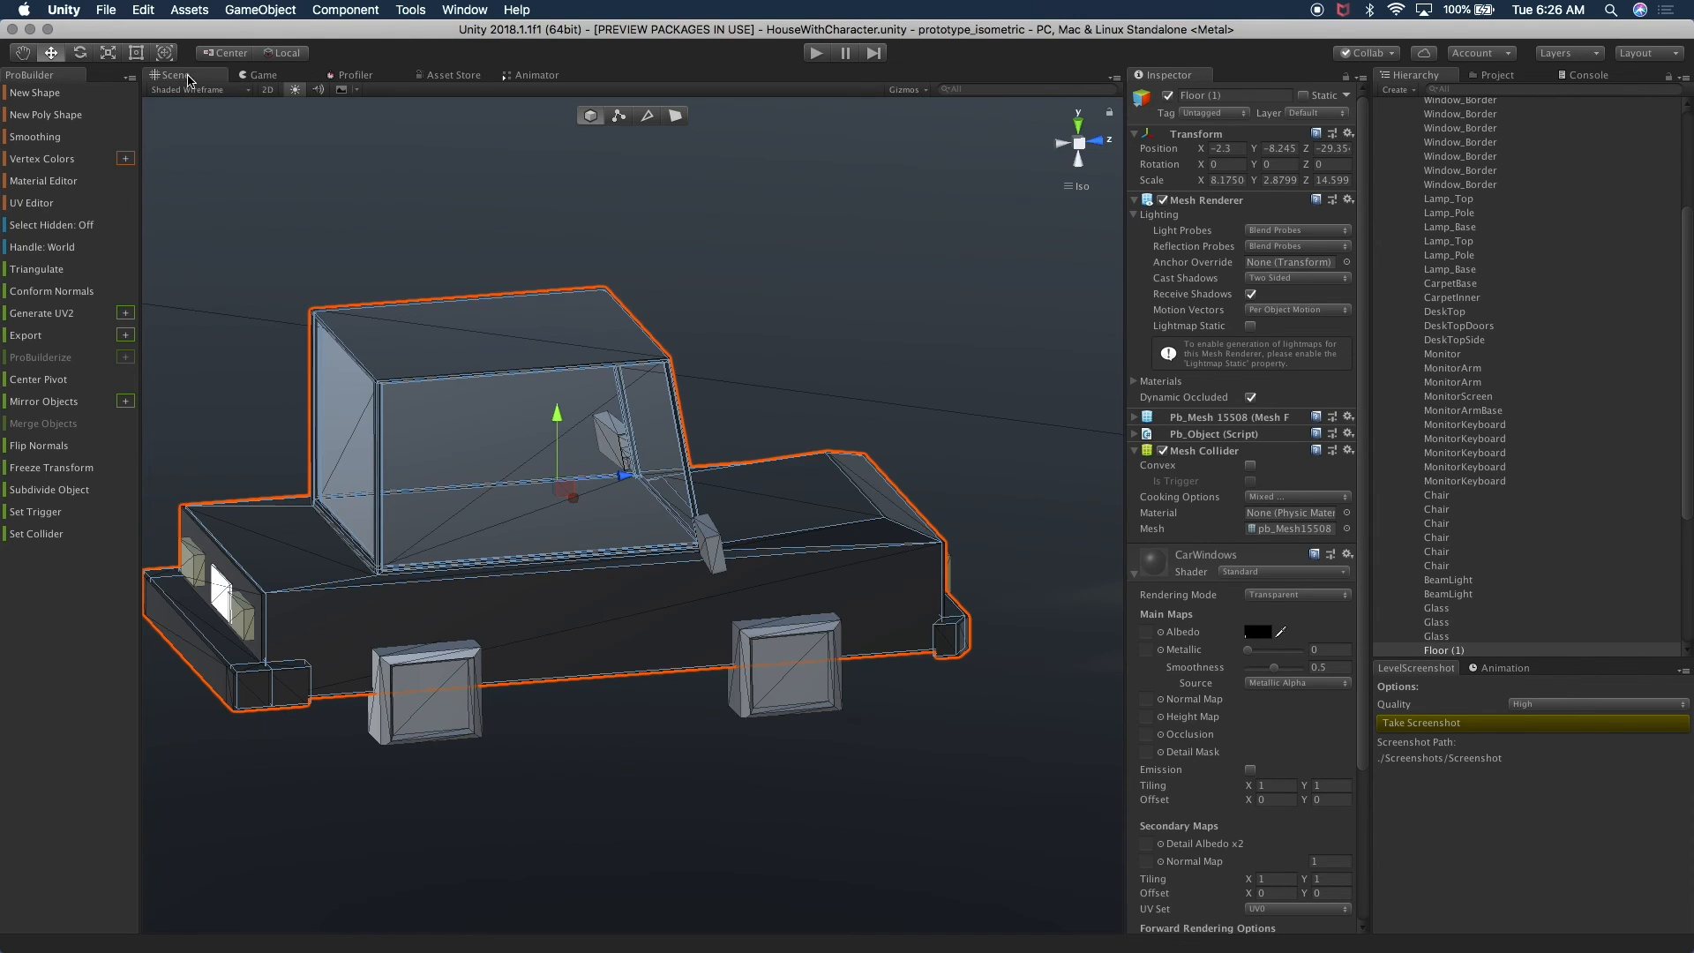
{"action": "left_click", "coordinate": [547, 169]}
{"action": "scroll", "coordinate": [565, 212], "scroll_direction": "down", "scroll_amount": 10}
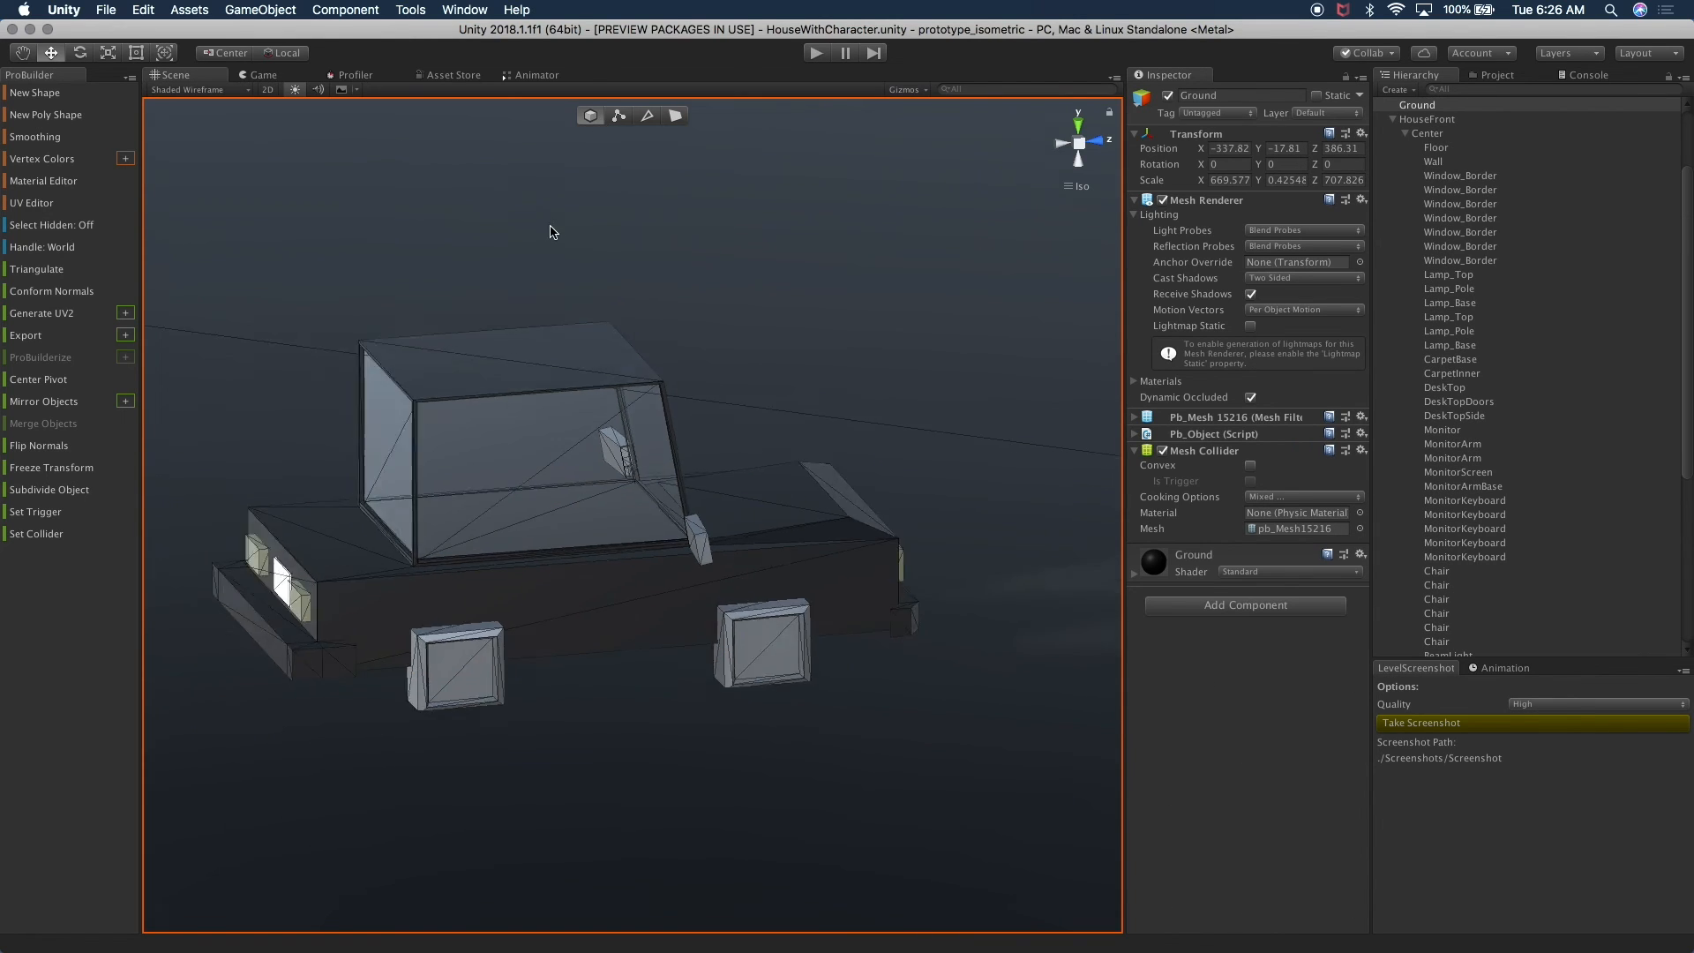
{"action": "left_click_drag", "start_coordinate": [477, 280], "coordinate": [612, 320], "text": "alt"}
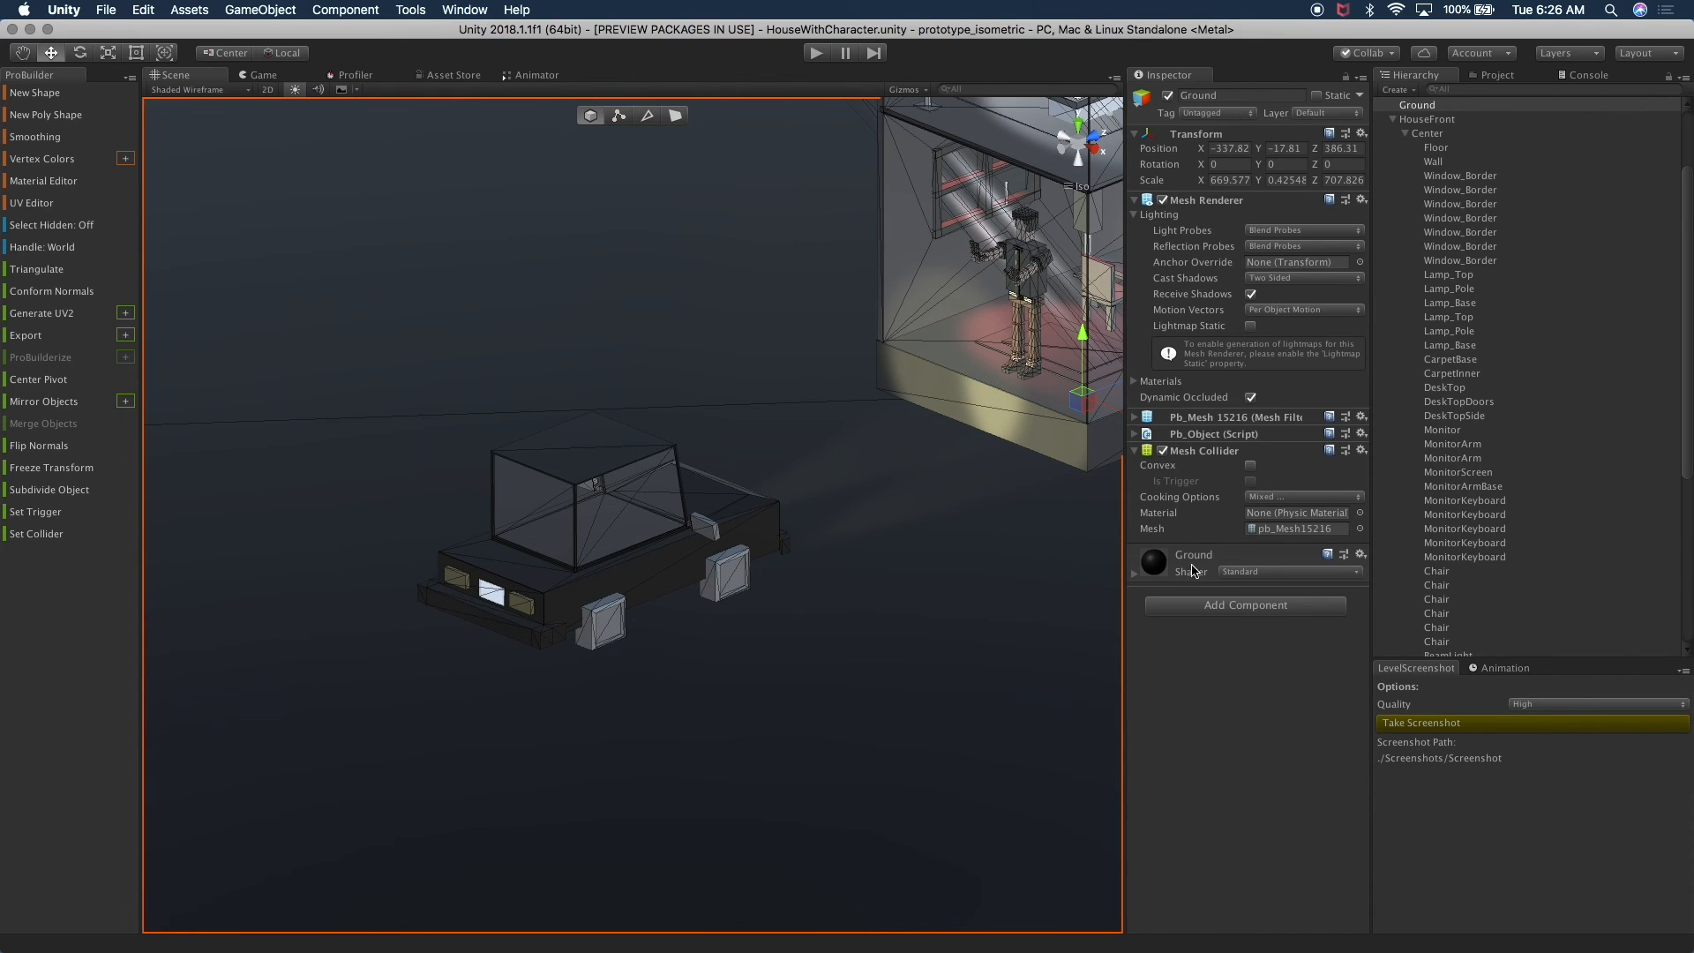
{"action": "left_click_drag", "start_coordinate": [692, 435], "coordinate": [626, 503], "text": "alt"}
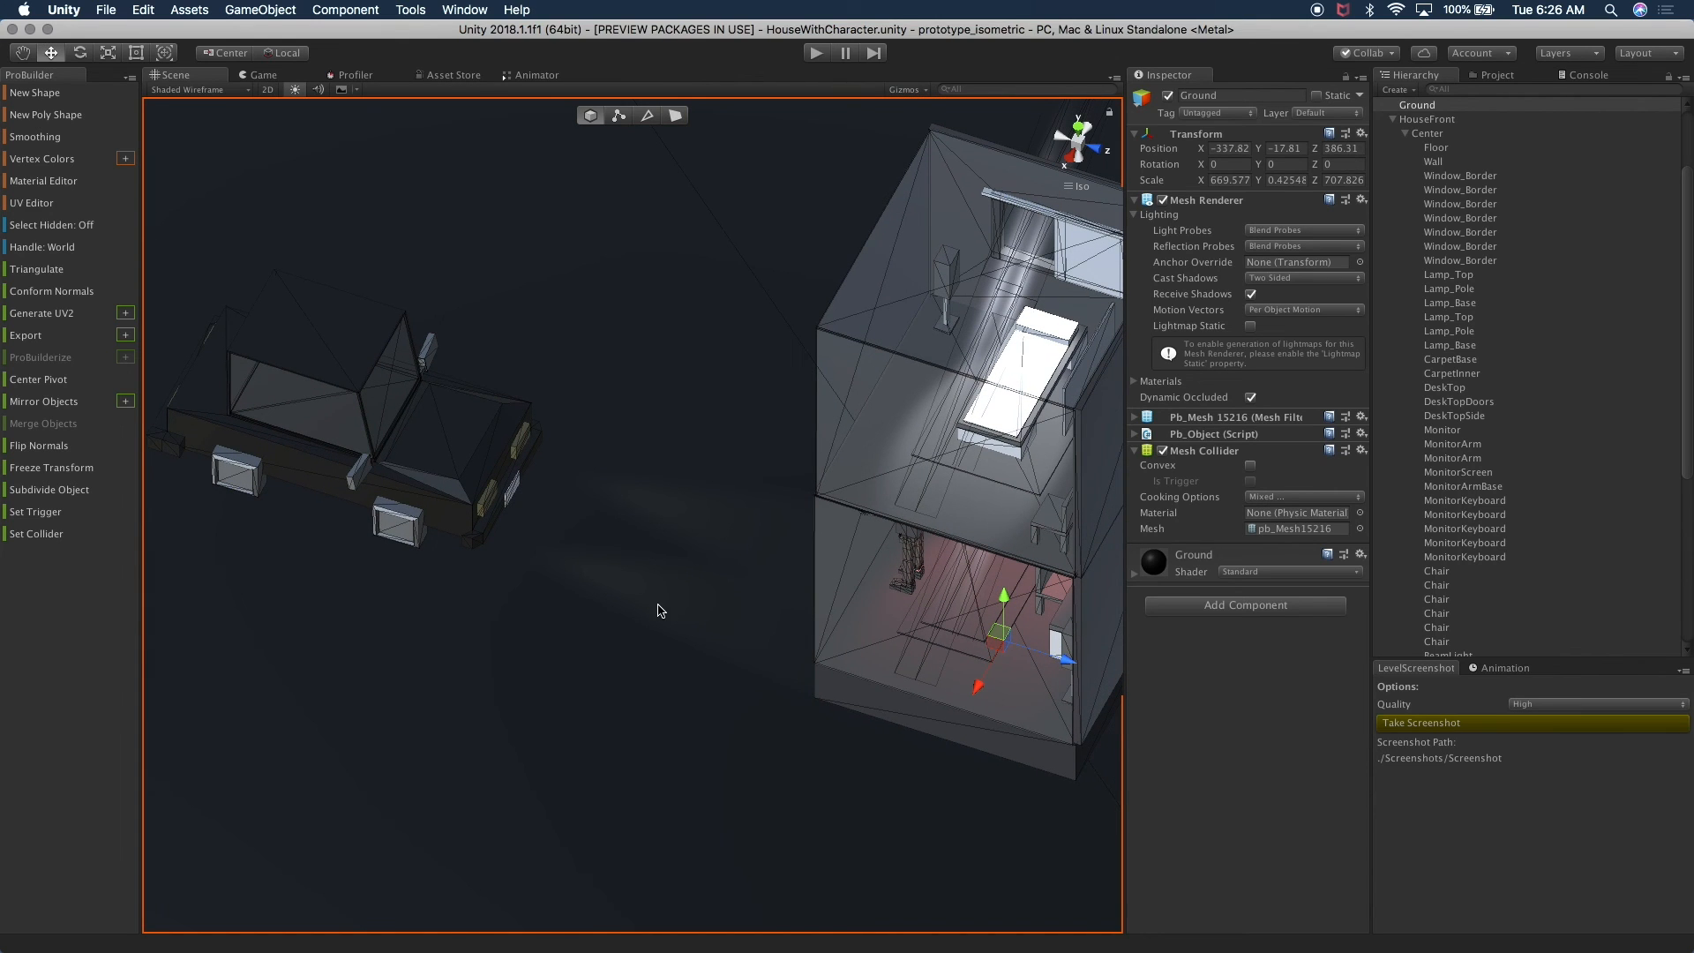
{"action": "left_click", "coordinate": [1405, 133]}
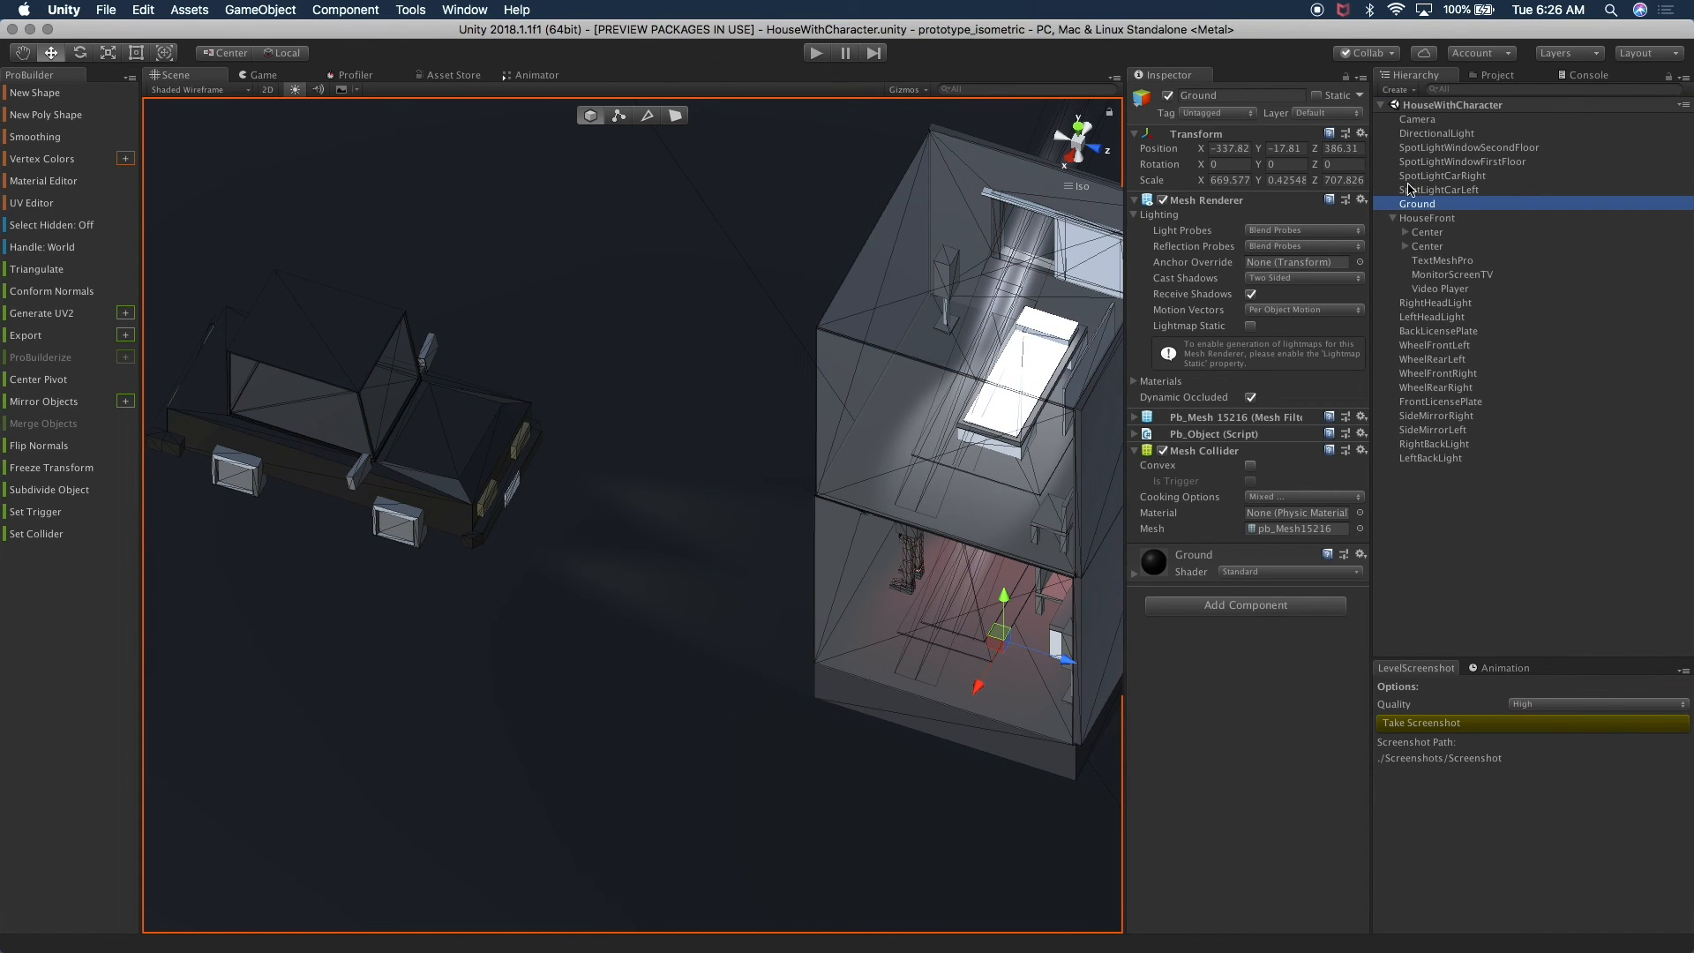
{"action": "left_click", "coordinate": [1423, 176]}
{"action": "left_click", "coordinate": [1431, 202], "text": "shift"}
{"action": "left_click", "coordinate": [1445, 190], "text": "shift"}
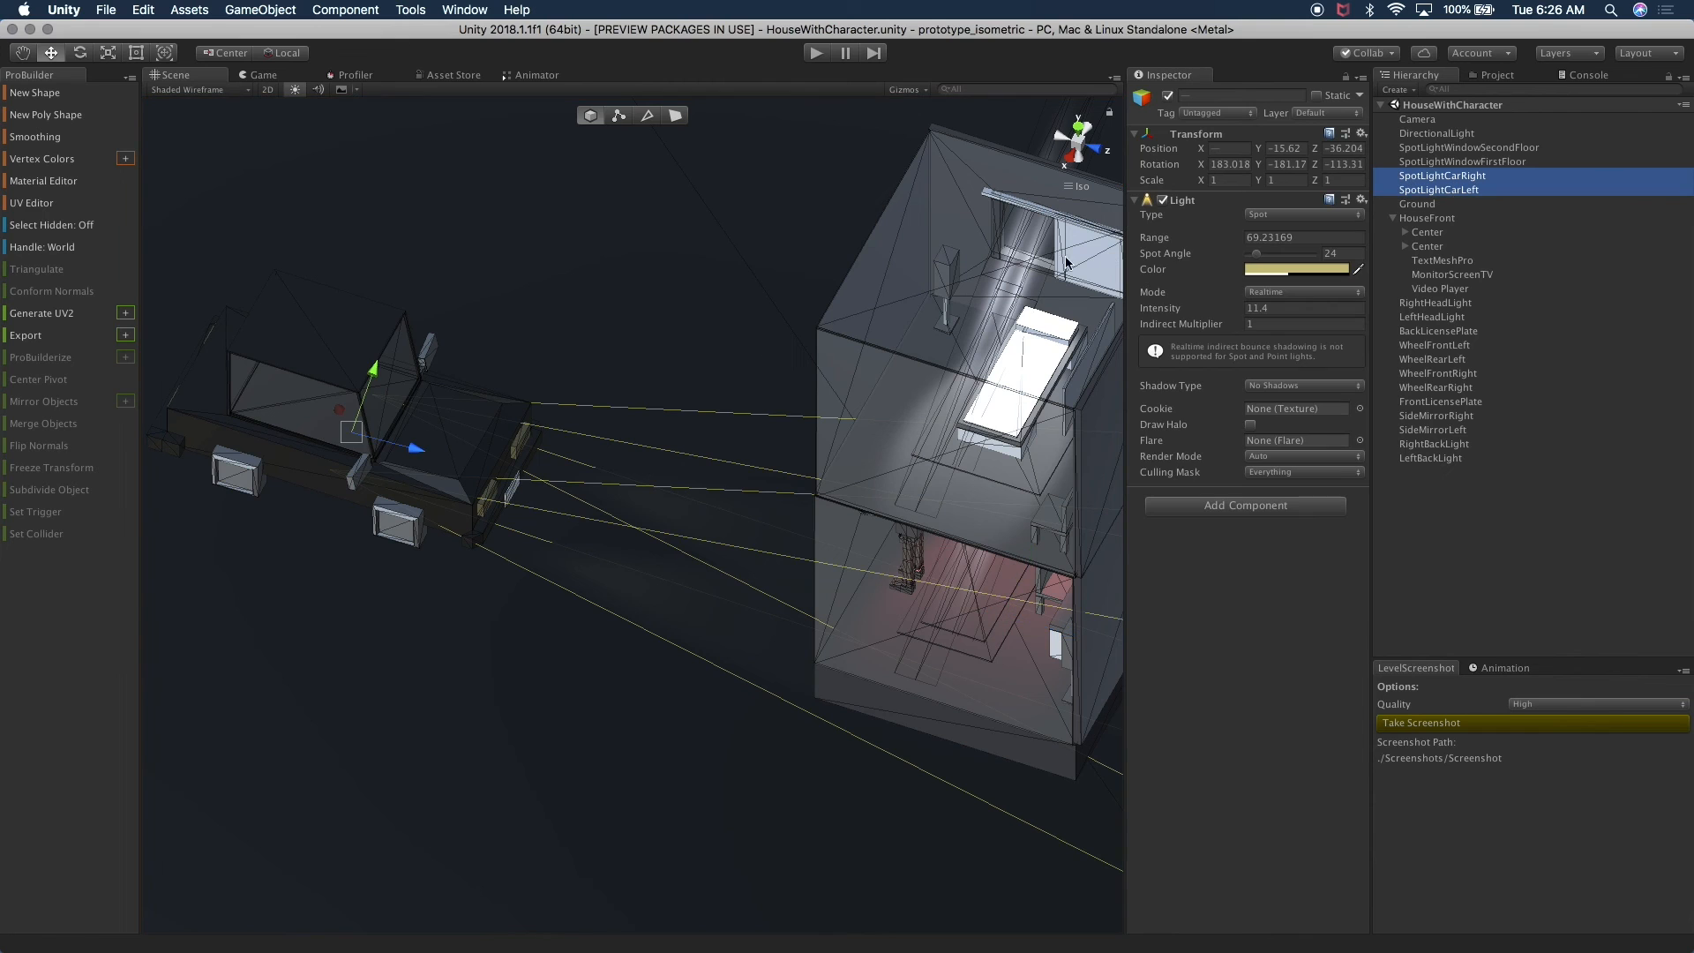
{"action": "left_click_drag", "start_coordinate": [413, 448], "coordinate": [424, 287]}
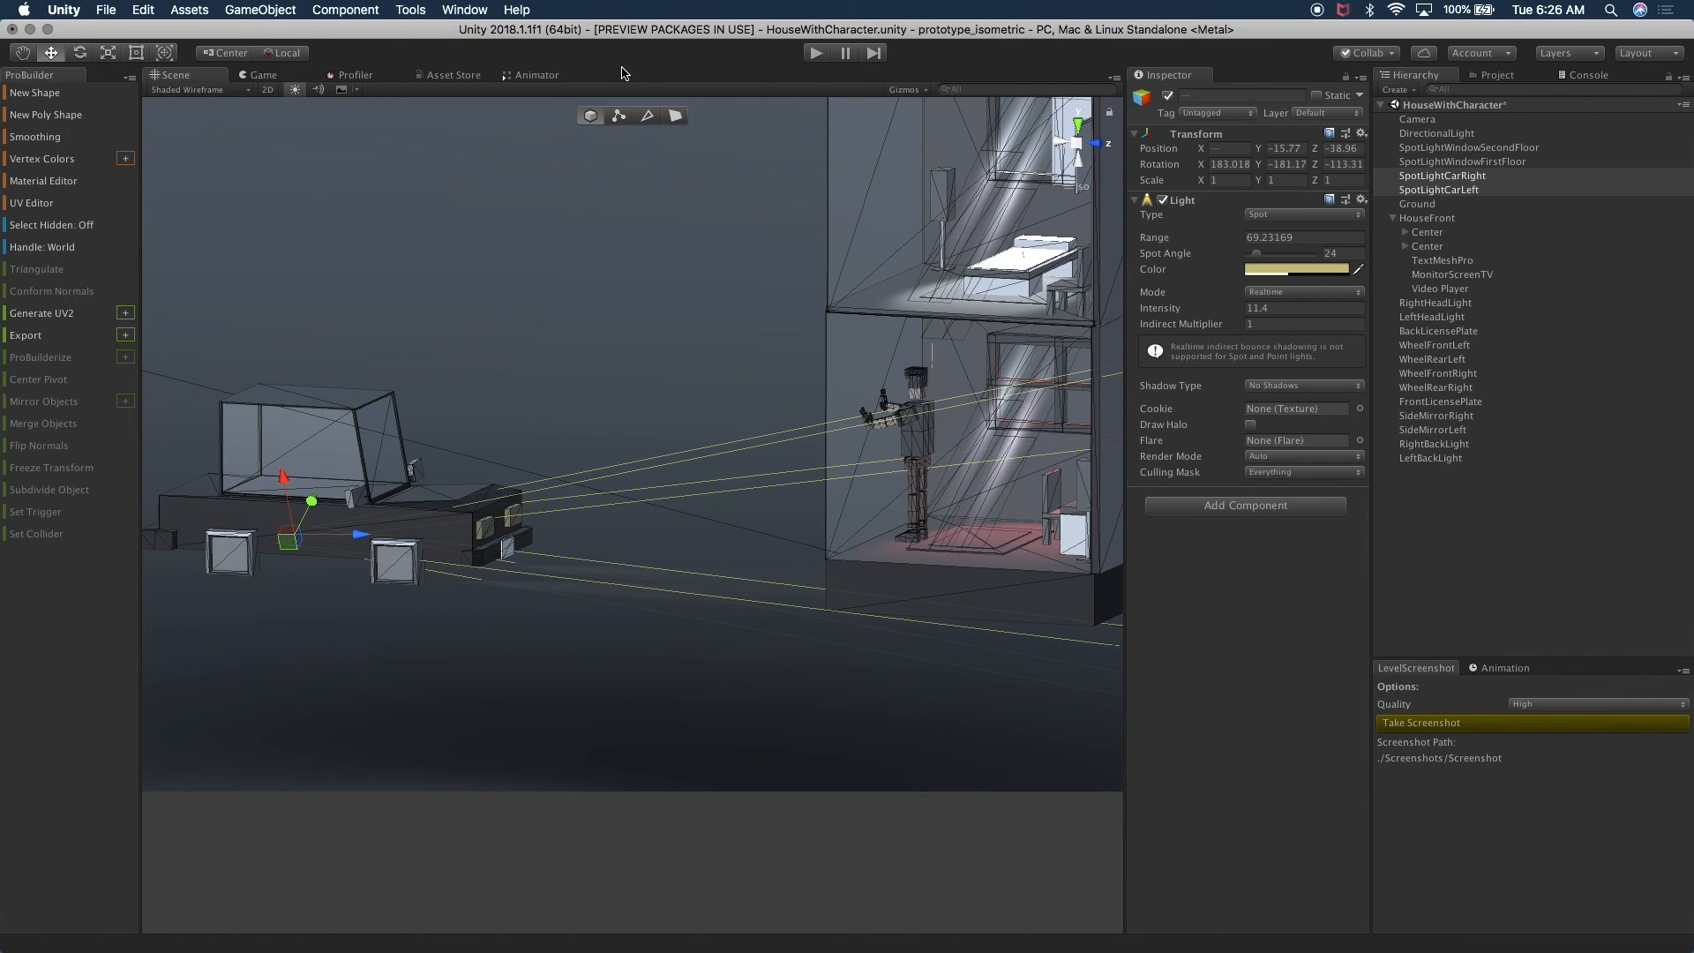
{"action": "left_click", "coordinate": [235, 77]}
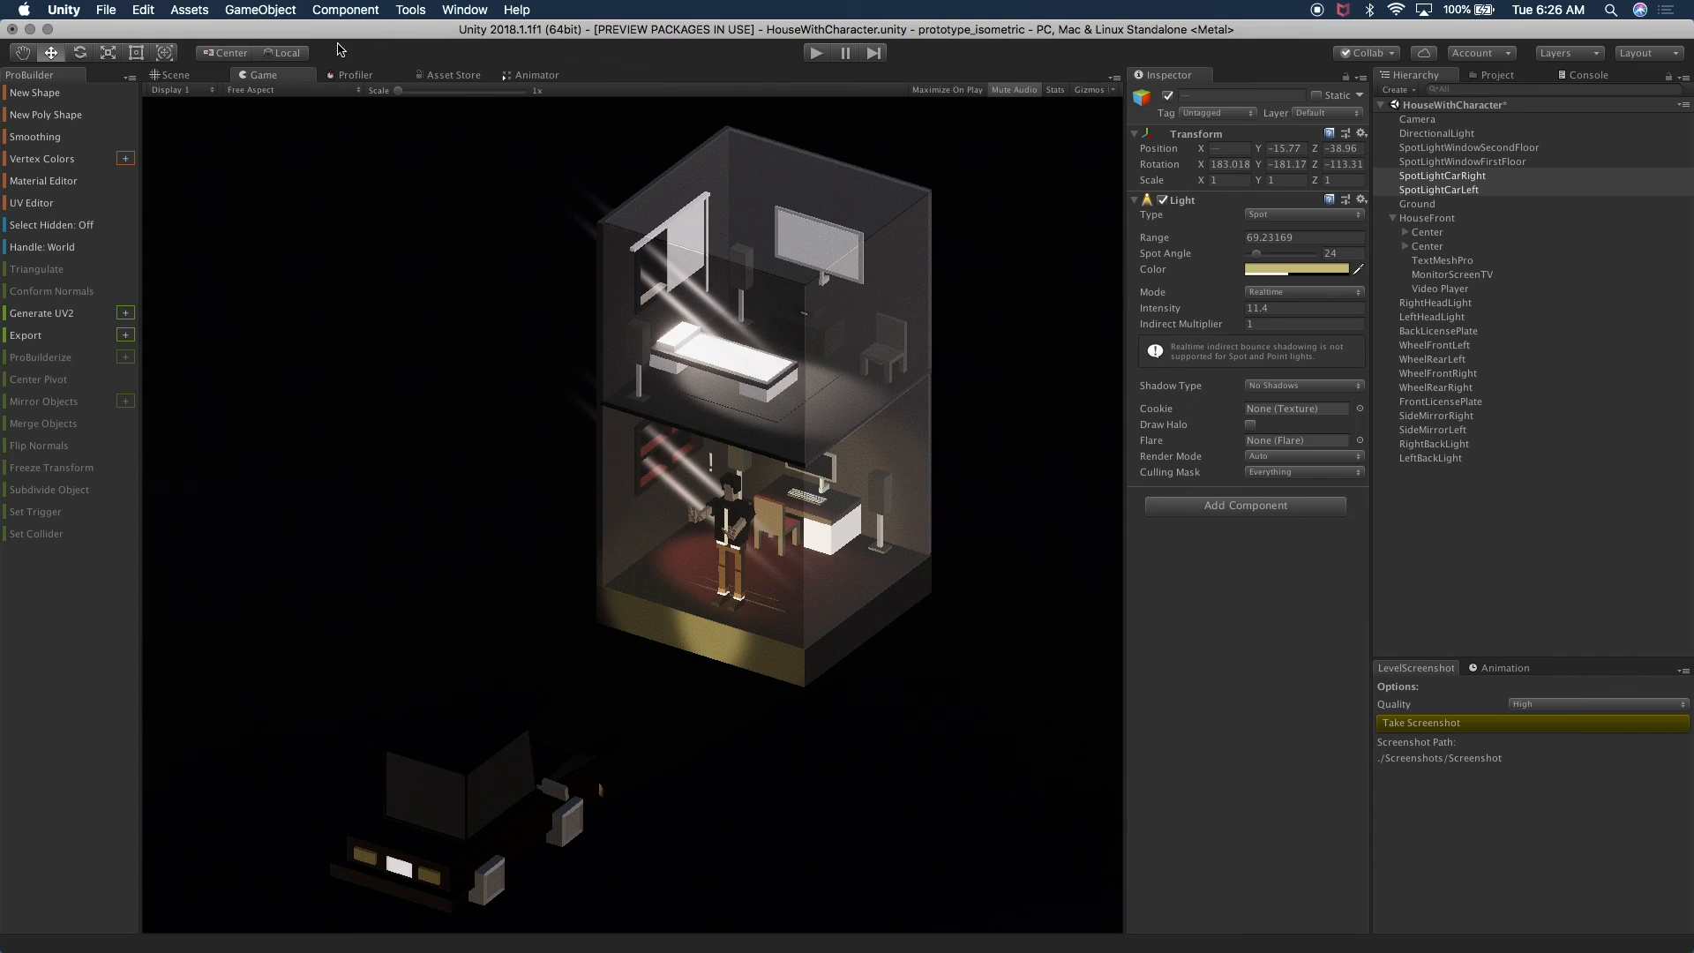
- Shift both car spotlights to Z -37.54 and judge their light again in the Game view, keeping the intensity at 11.4
{"action": "left_click", "coordinate": [196, 76]}
{"action": "left_click_drag", "start_coordinate": [361, 535], "coordinate": [379, 539]}
{"action": "left_click", "coordinate": [276, 77]}
{"action": "mouse_move", "coordinate": [1218, 308]}
{"action": "left_mouse_down"}
{"action": "mouse_move", "coordinate": [1232, 307]}
{"action": "mouse_move", "coordinate": [1215, 311]}
{"action": "left_mouse_up"}
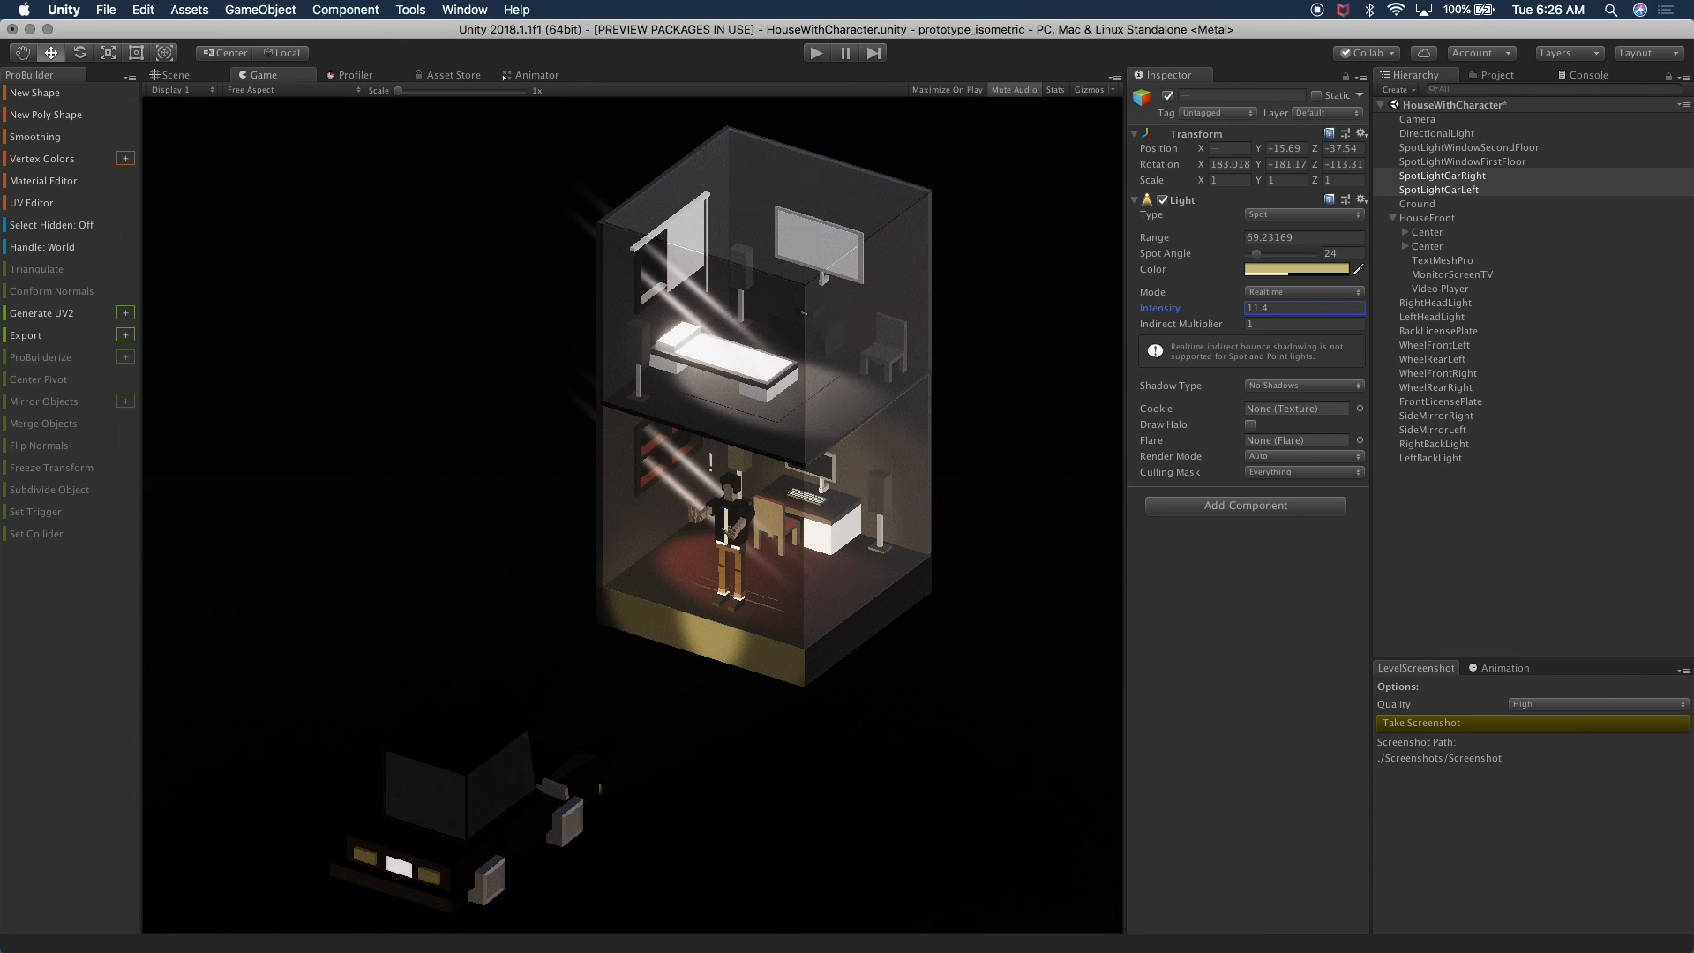
- Collapse HouseFront and set the Camera's background to a dark slate blue, RGB 49, 60, 75
{"action": "left_click", "coordinate": [1393, 218]}
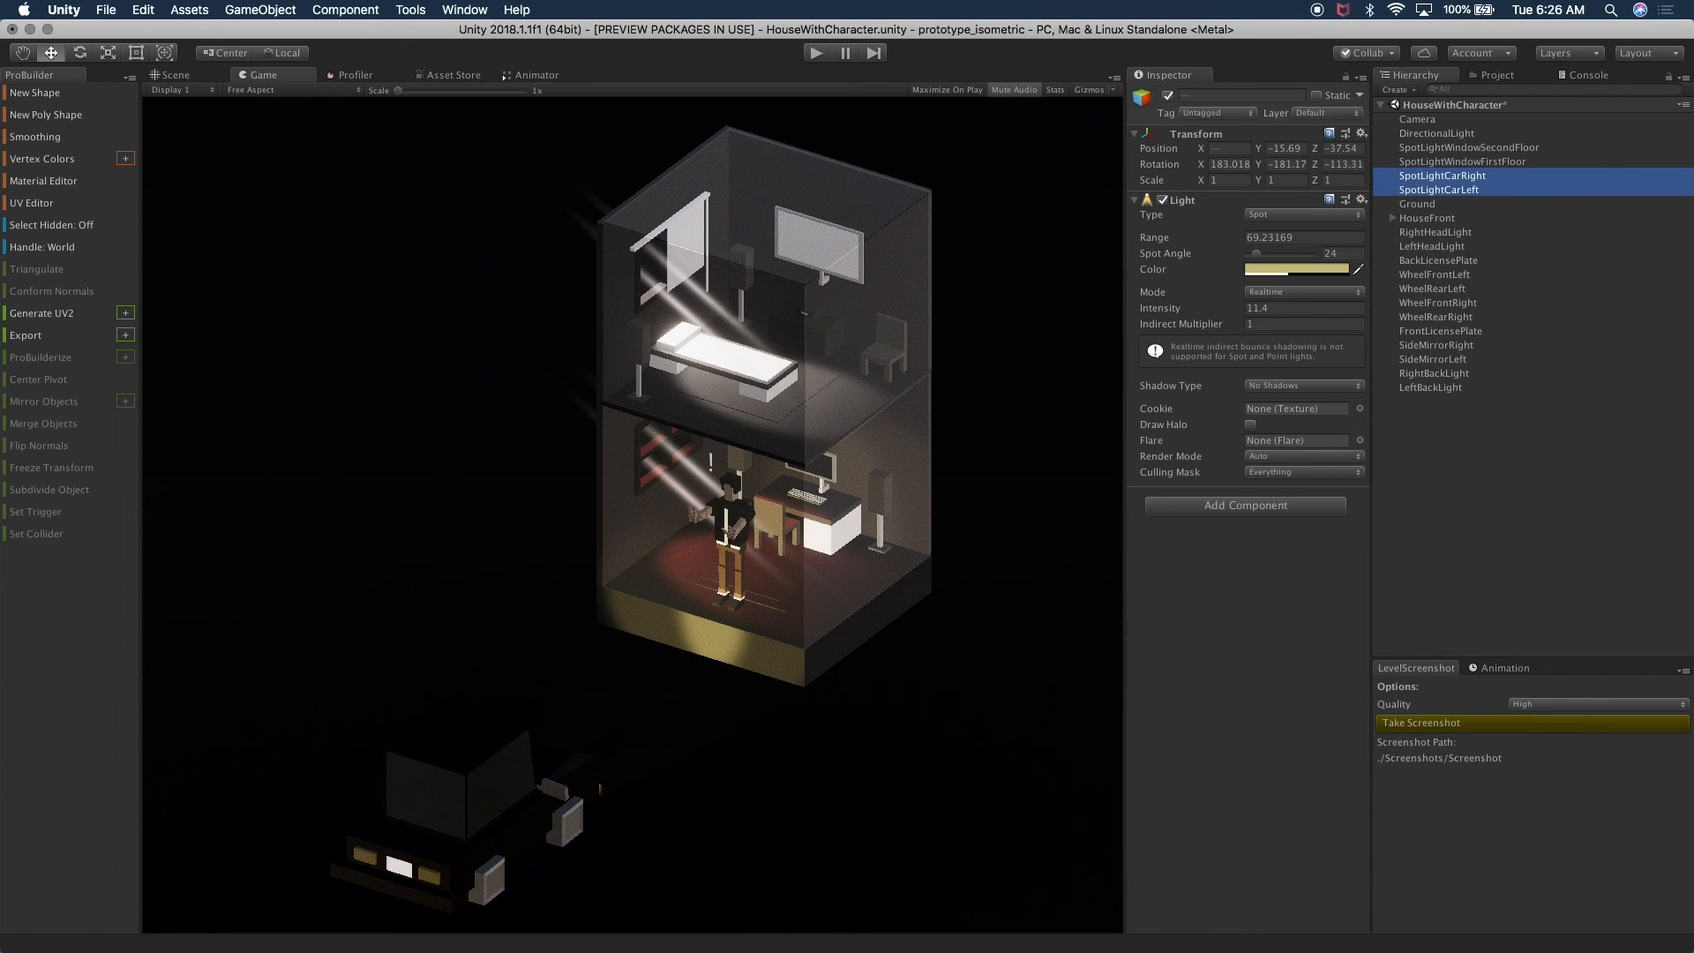
{"action": "left_click", "coordinate": [1434, 121]}
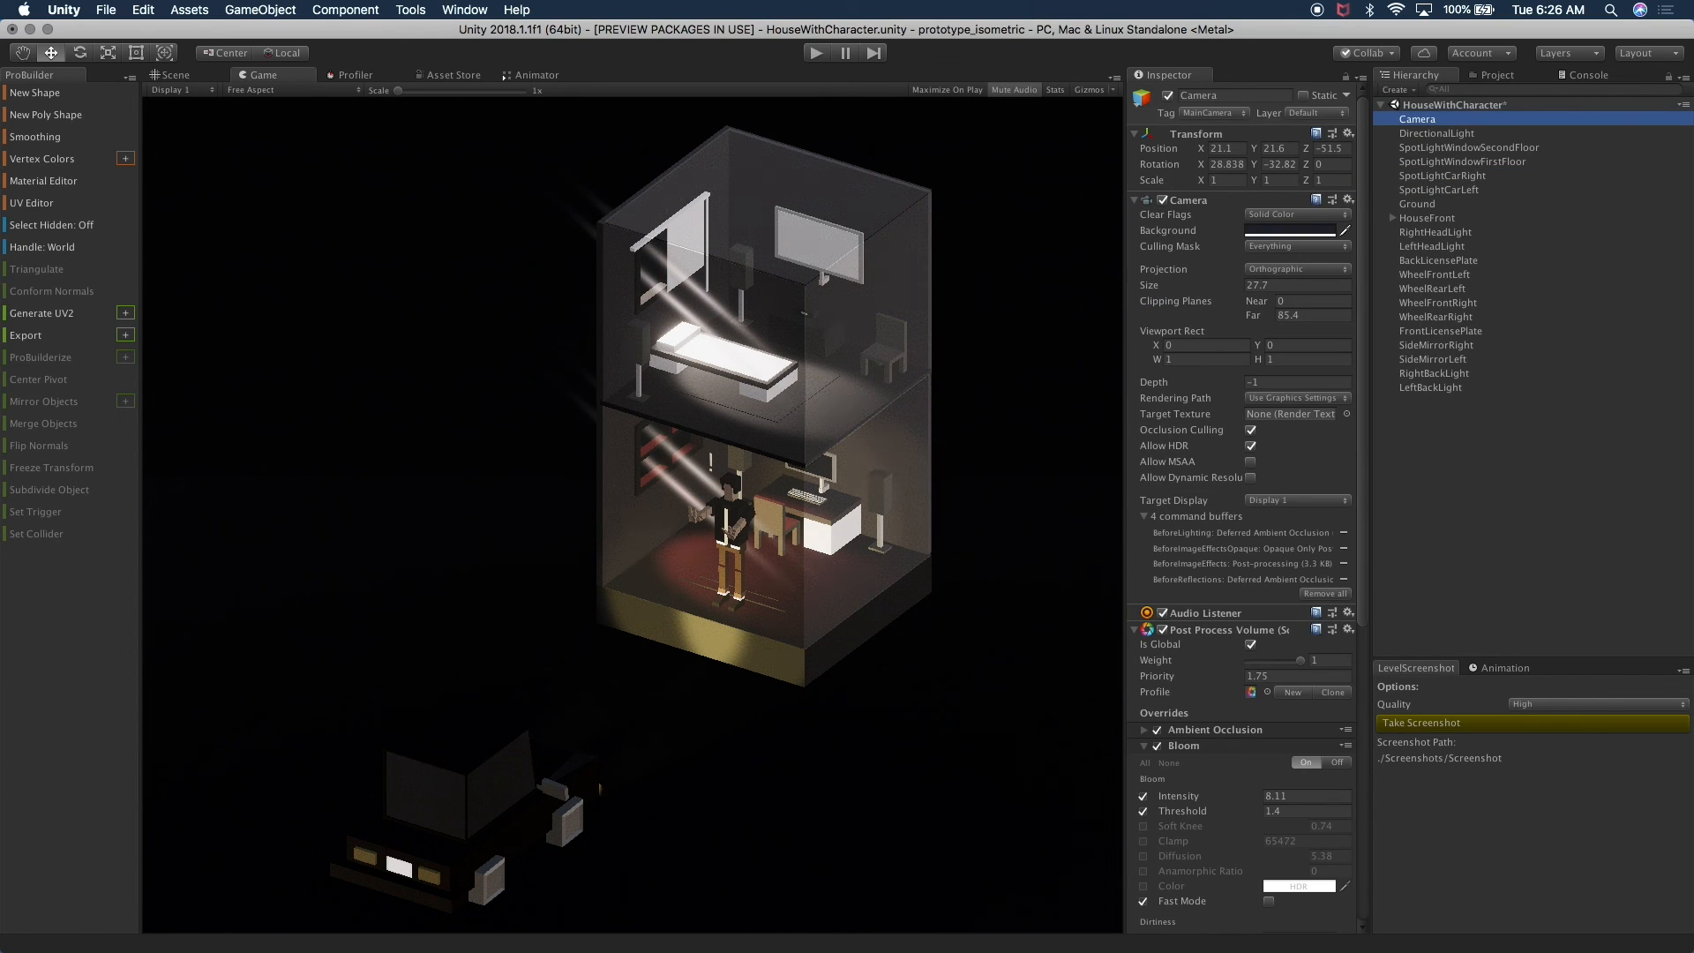
{"action": "left_click", "coordinate": [1301, 228]}
{"action": "left_click", "coordinate": [1445, 383]}
{"action": "left_click_drag", "start_coordinate": [1446, 383], "coordinate": [1471, 425]}
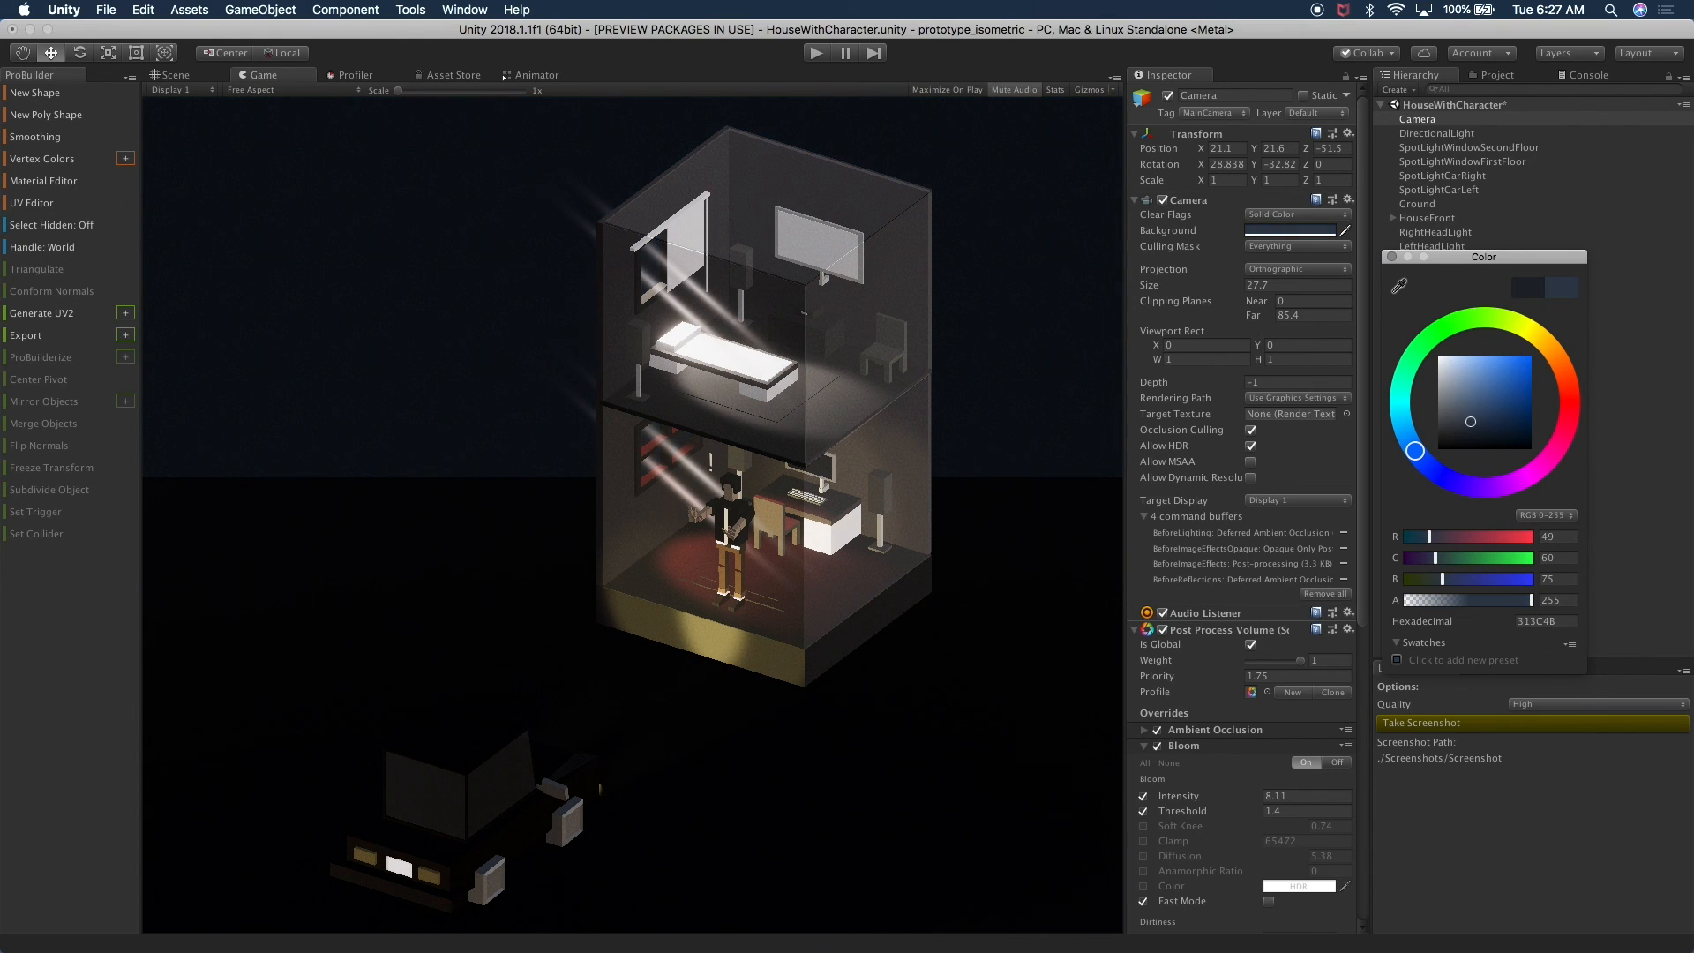